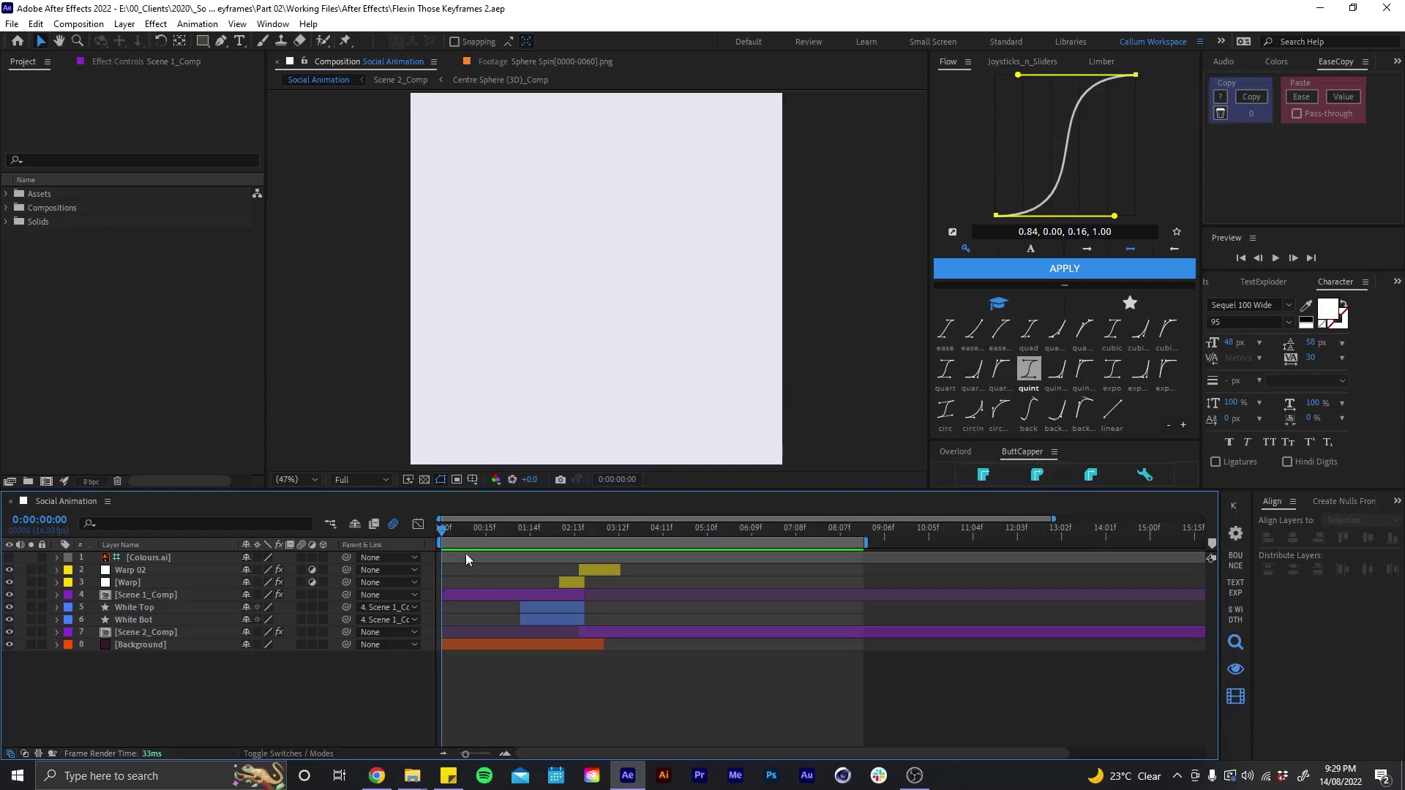
# - Preview the animation's opening frames, checking the Scene 1_Comp and Scene 2_Comp layers
pyautogui.moveTo(451, 533); pyautogui.dragTo(494, 594)
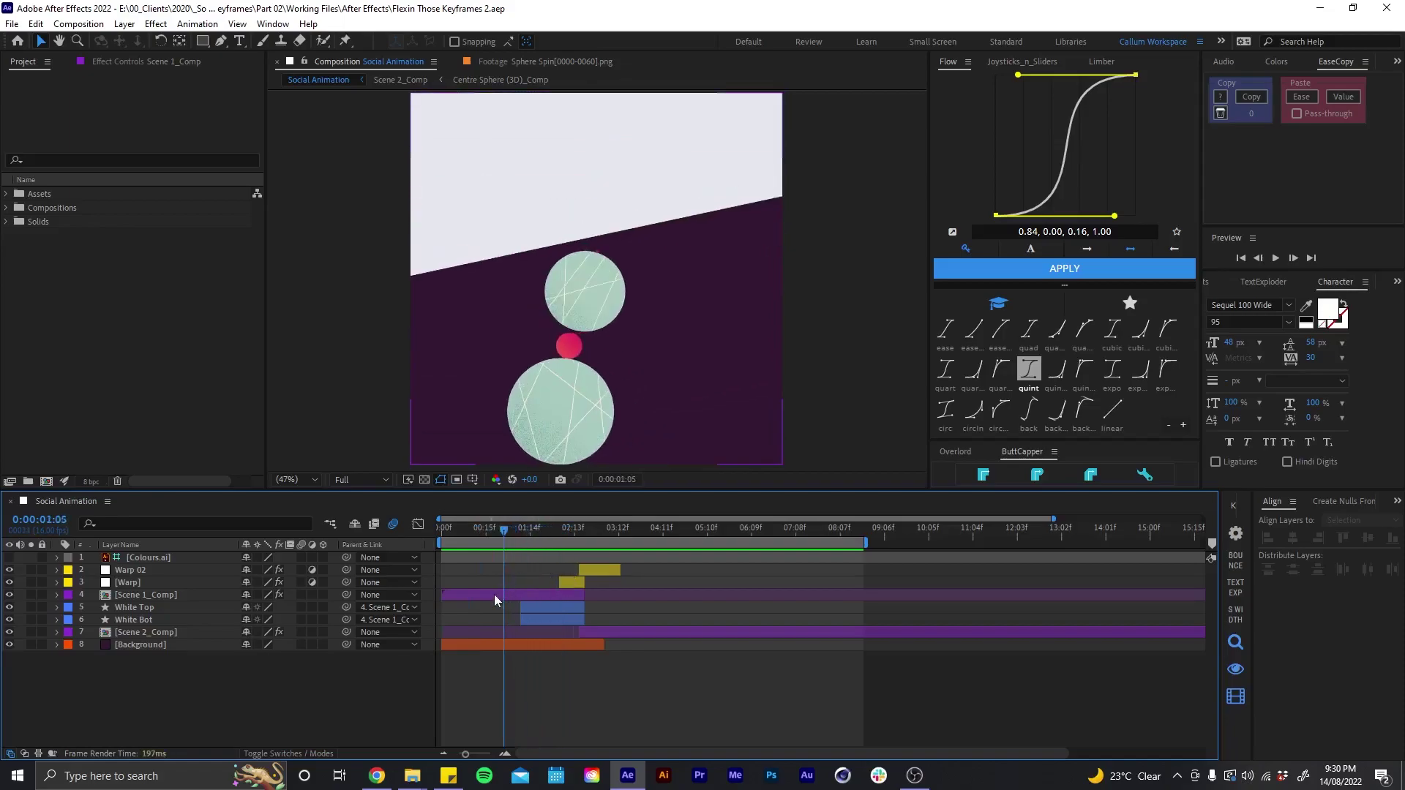
pyautogui.click(494, 594)
pyautogui.moveTo(510, 527); pyautogui.dragTo(439, 550)
pyautogui.click(638, 631)
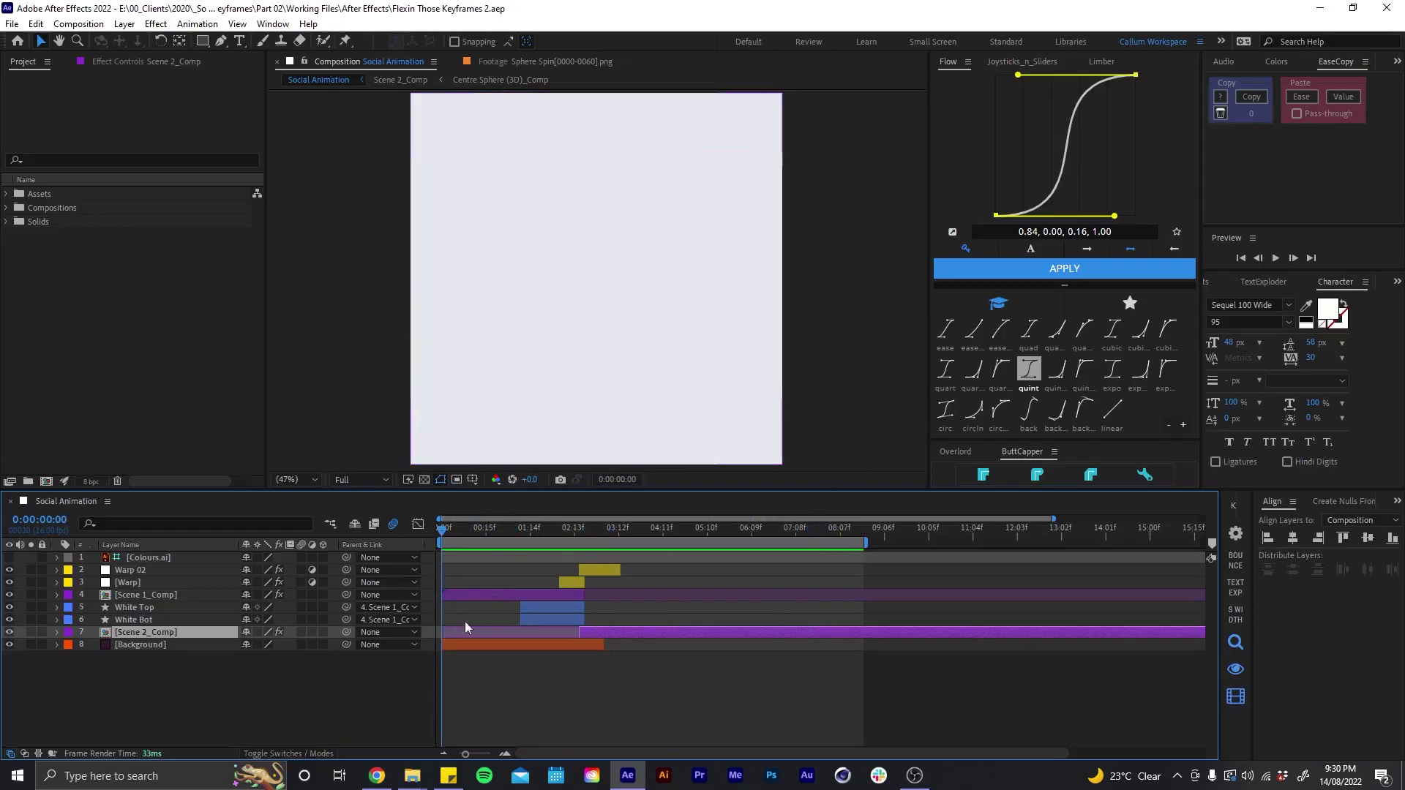
pyautogui.moveTo(455, 529); pyautogui.dragTo(450, 530)
# - Open Scene 1_Comp and reveal Circle 1's animated properties from the first frame
pyautogui.click(465, 595)
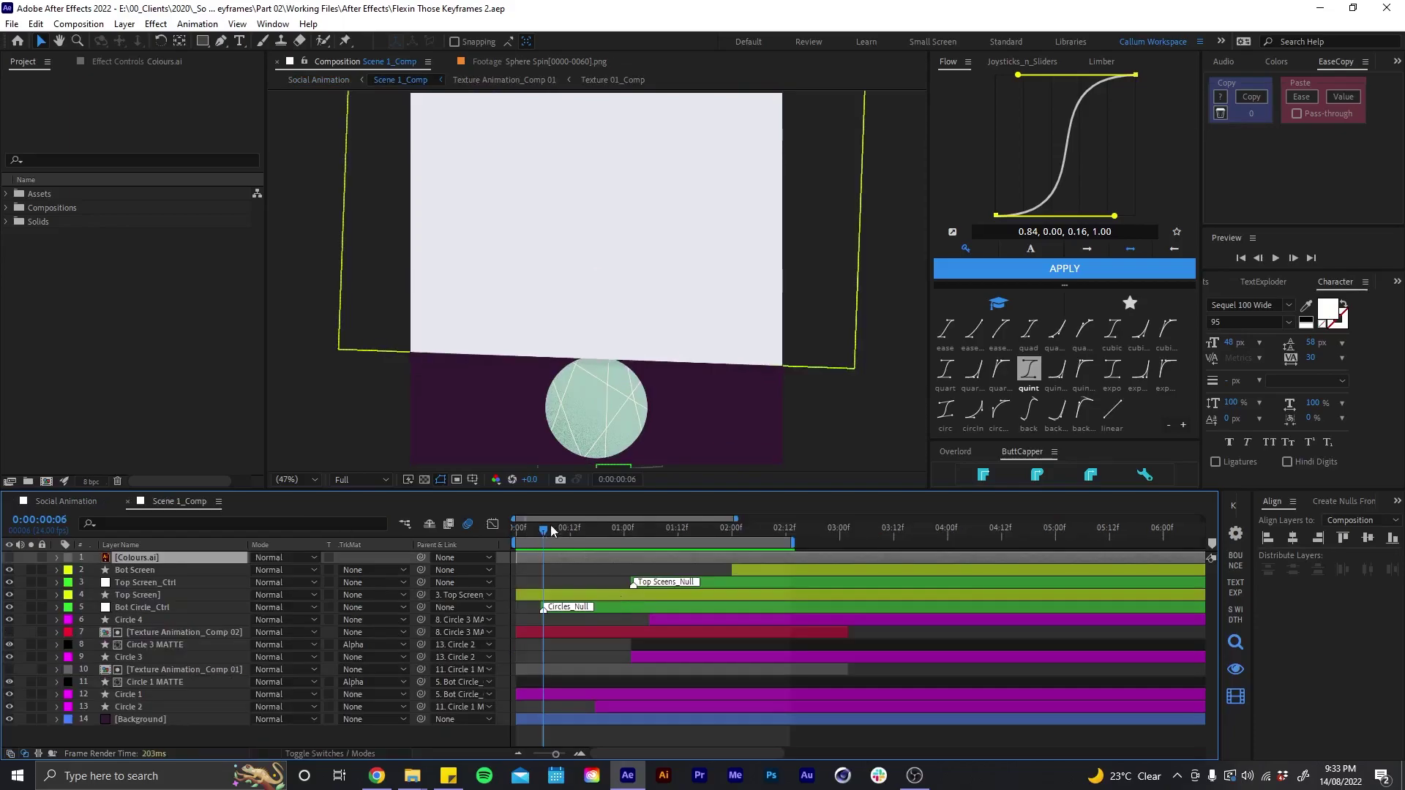
pyautogui.hotkey('ctrl', 'shift', 'a')
pyautogui.moveTo(543, 528)
pyautogui.mouseDown()
pyautogui.moveTo(765, 486)
pyautogui.moveTo(544, 541)
pyautogui.mouseUp()
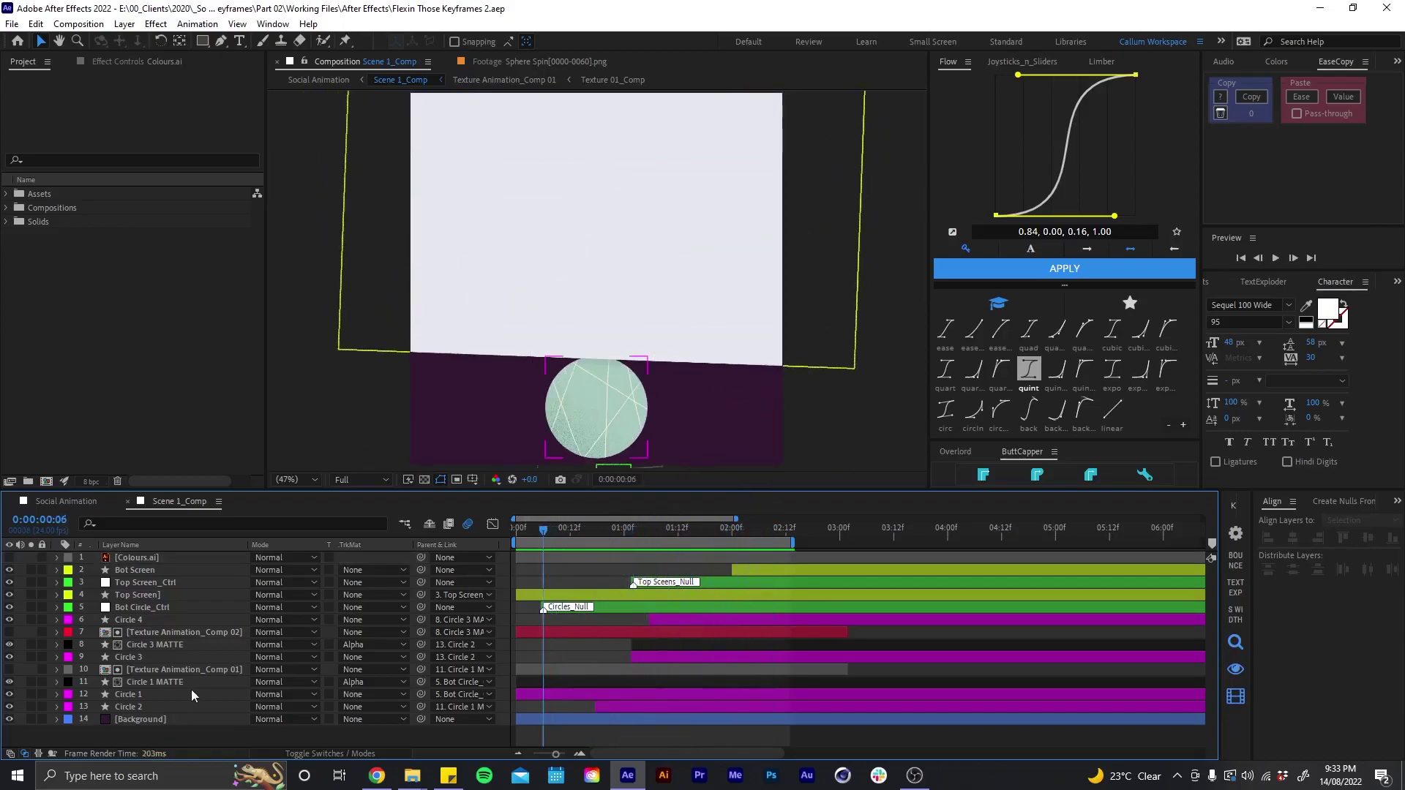
pyautogui.click(173, 696)
pyautogui.press('Home')
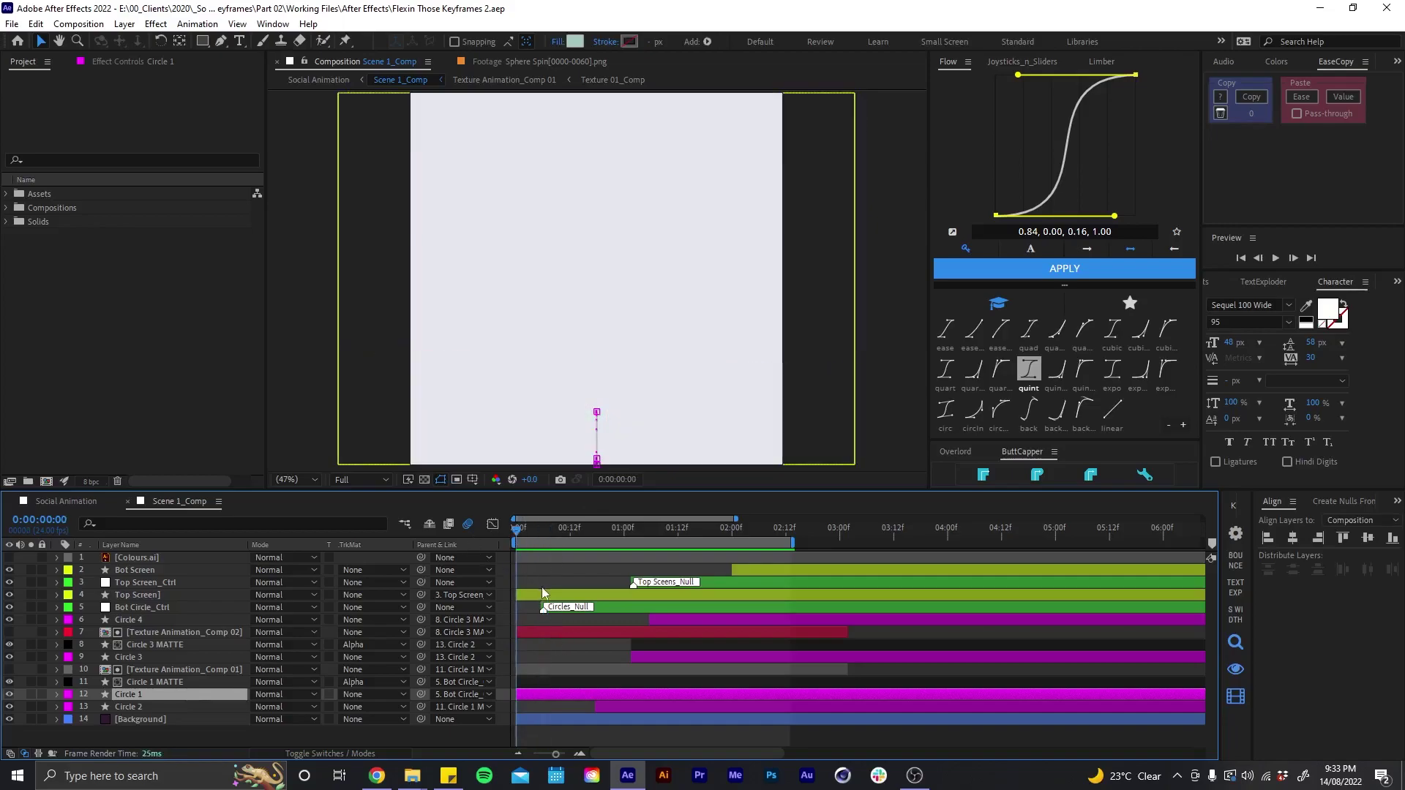
pyautogui.press('u')
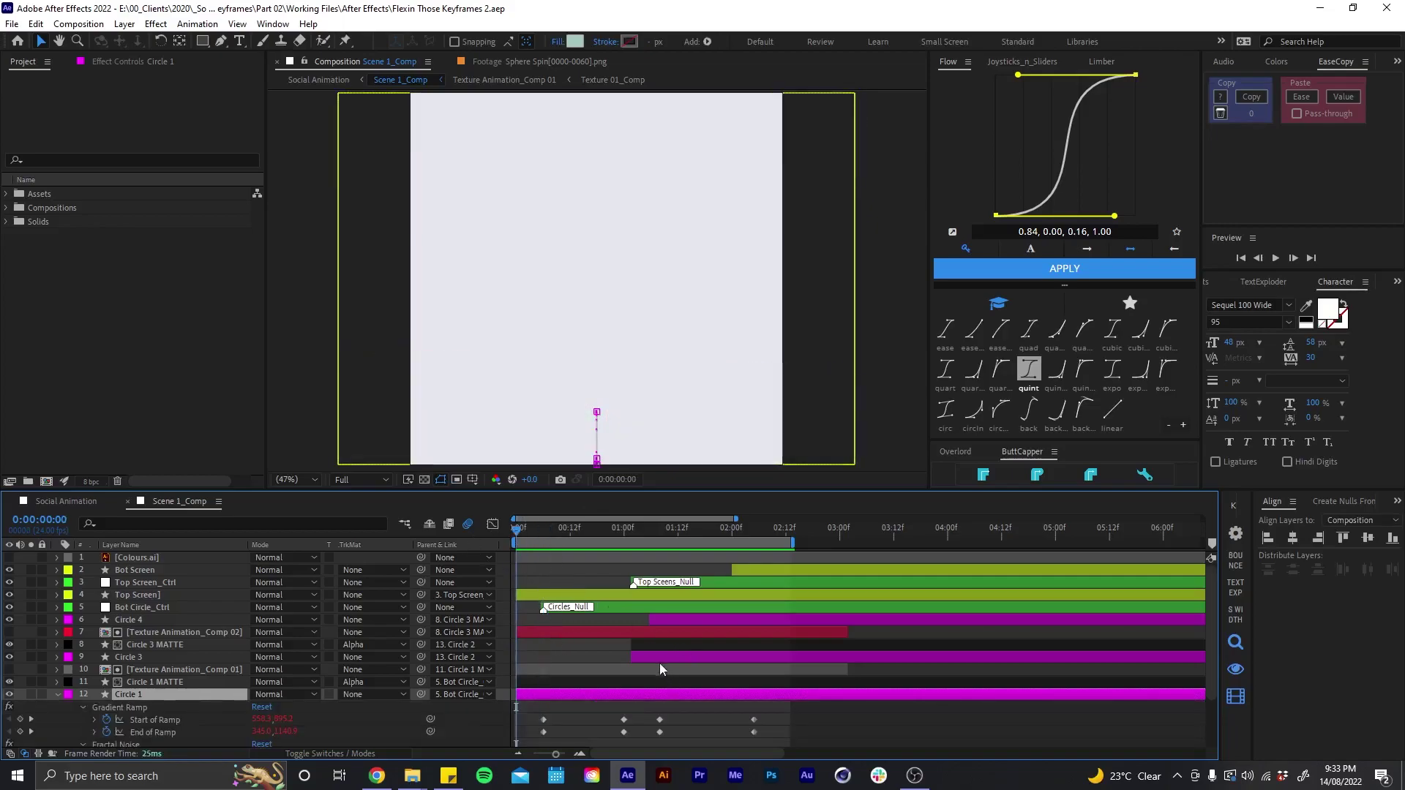
pyautogui.scroll(-3, 663, 669)
pyautogui.keyDown('alt'); pyautogui.scroll(2, 577, 679); pyautogui.keyUp('alt')
pyautogui.click(521, 707)
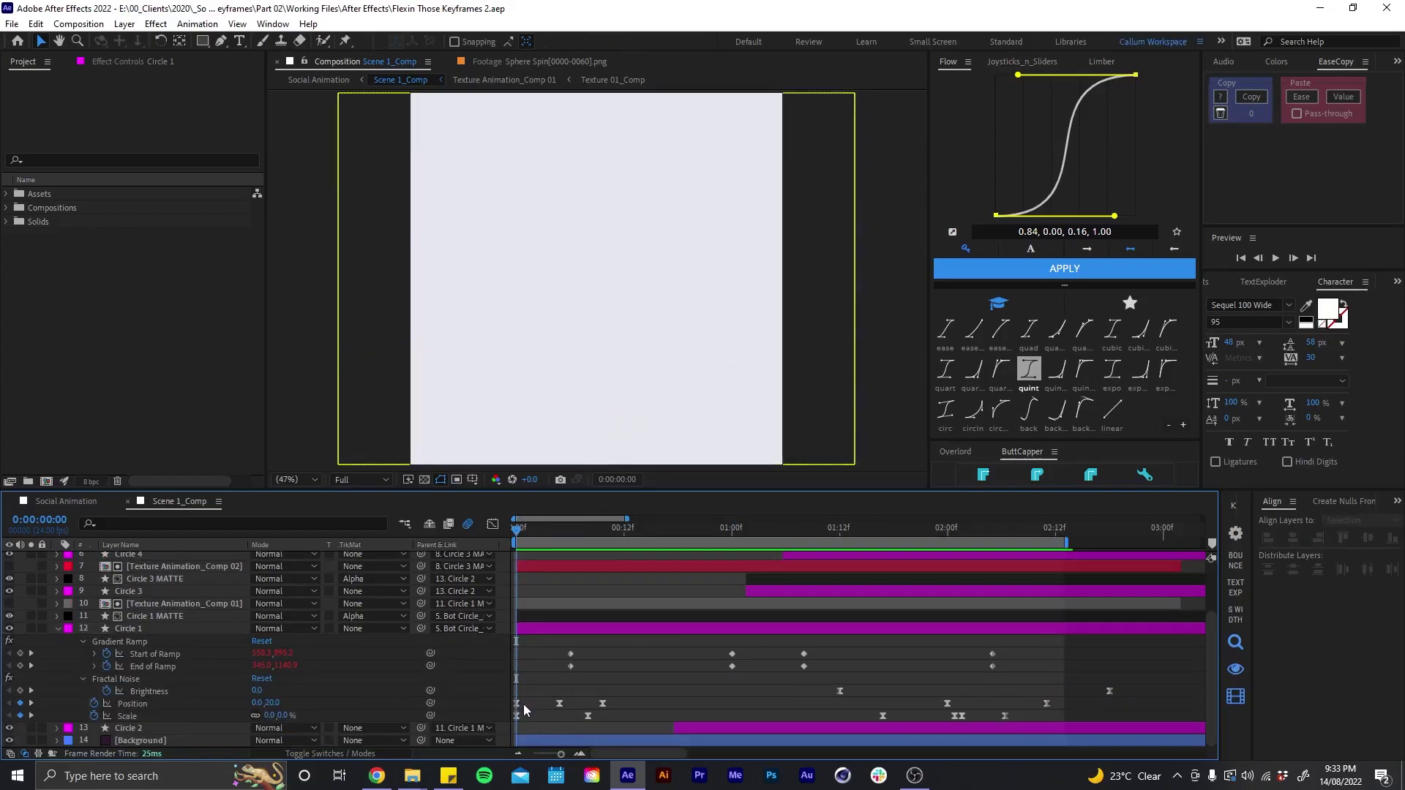
# - Scrub and step through the opening frames to watch Circle 1 grow to full size
pyautogui.click(517, 717)
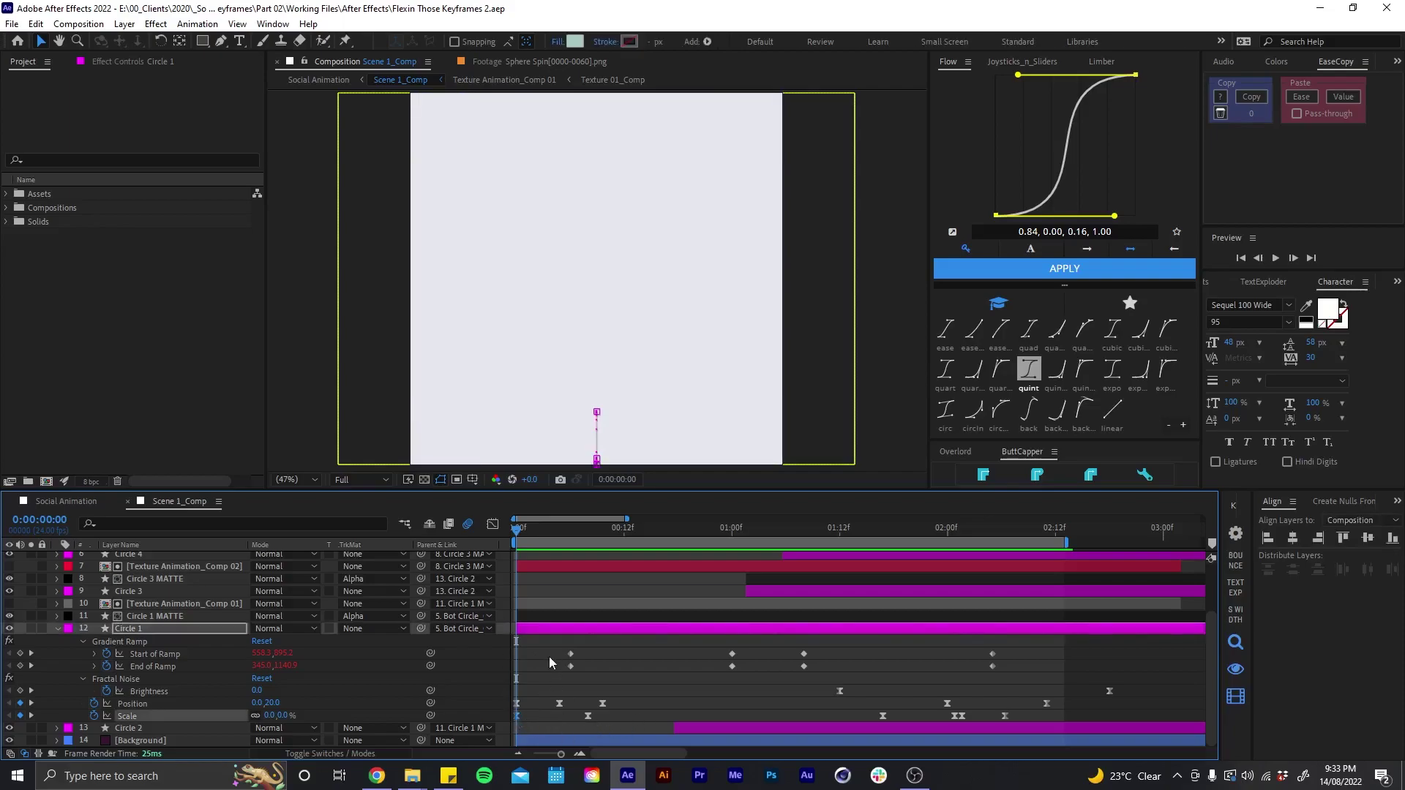
pyautogui.moveTo(525, 539); pyautogui.dragTo(571, 527)
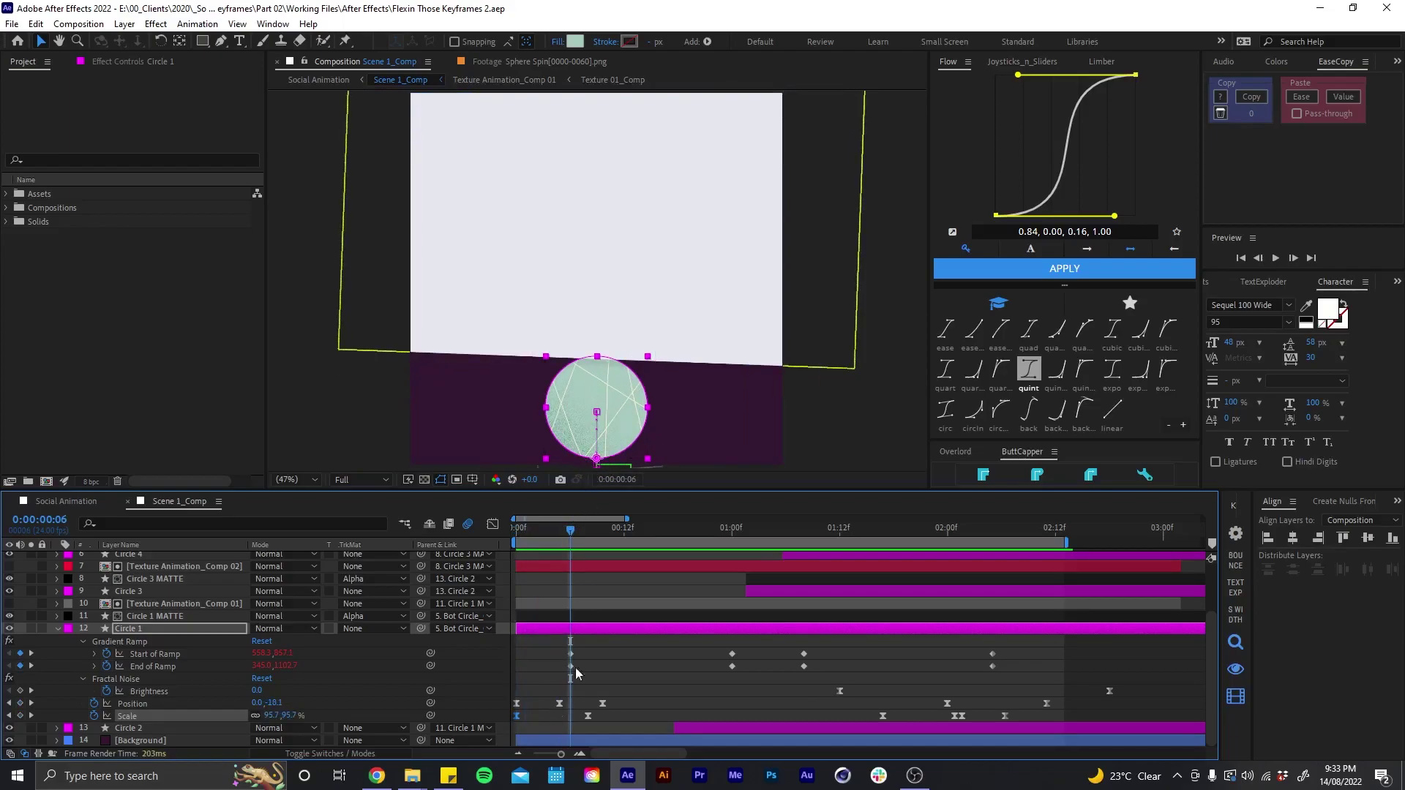
pyautogui.click(551, 543)
pyautogui.press('space')
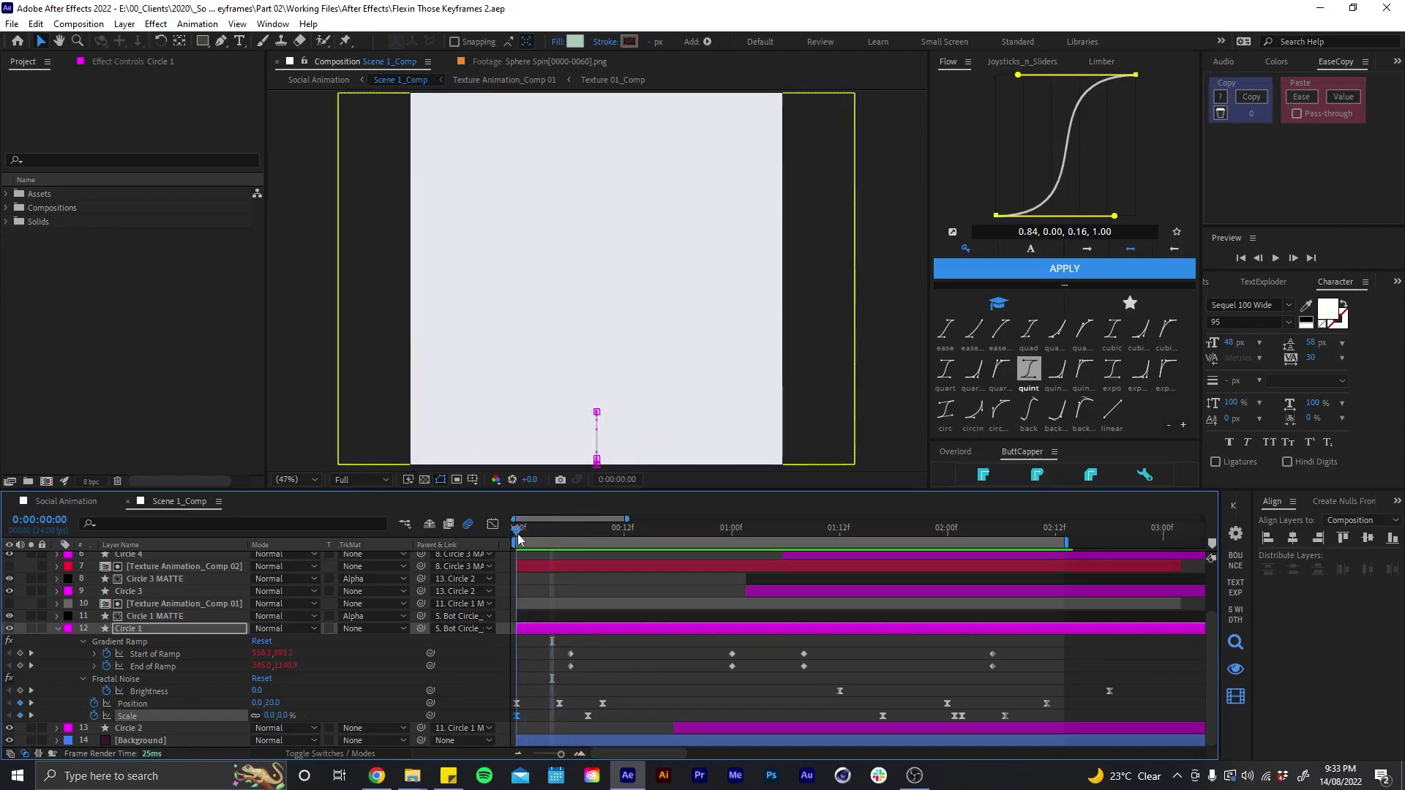
pyautogui.press('space')
pyautogui.moveTo(562, 535); pyautogui.dragTo(600, 529)
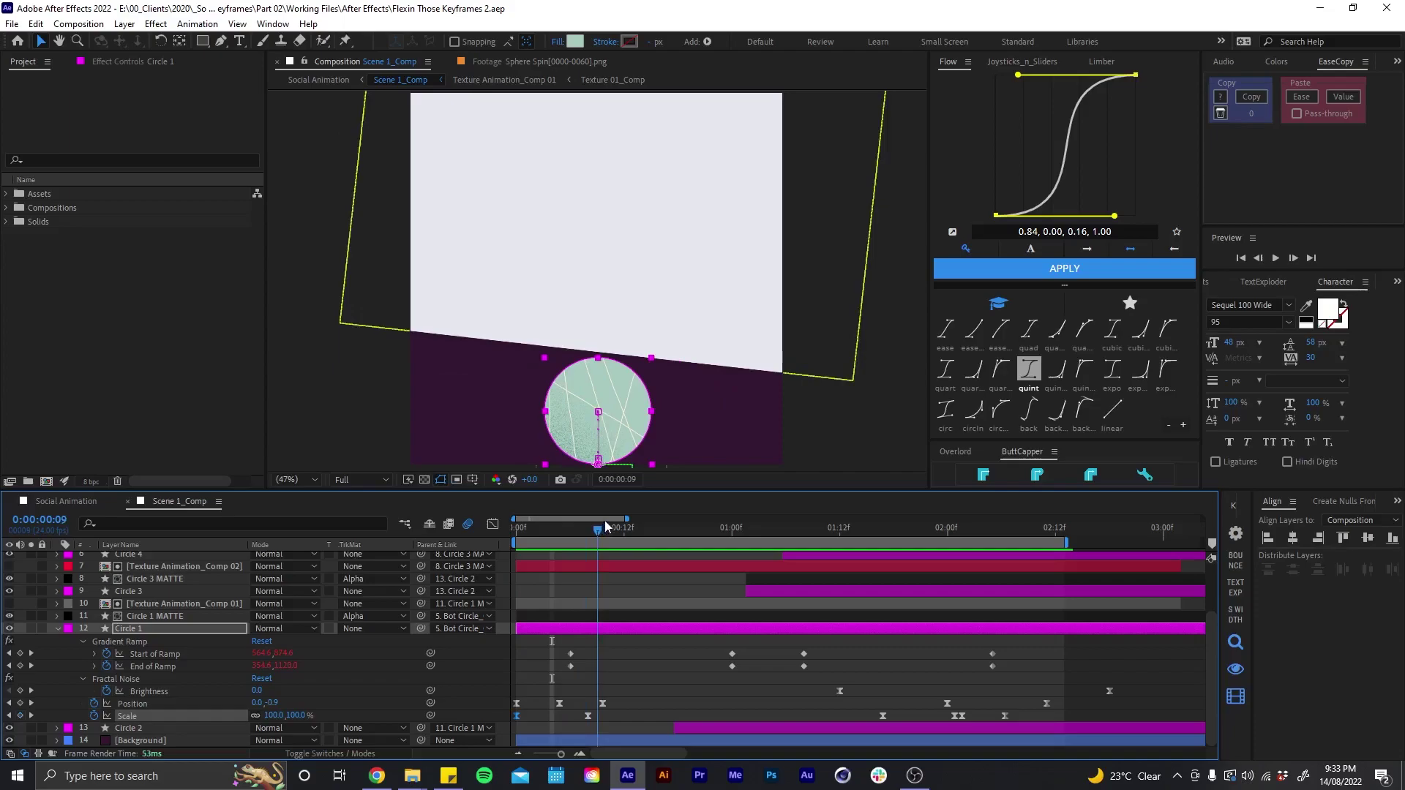
# - Show the speed curves of Circle 1's Position and Scale keyframes, zoomed in from frame 0
pyautogui.moveTo(619, 698); pyautogui.dragTo(499, 730)
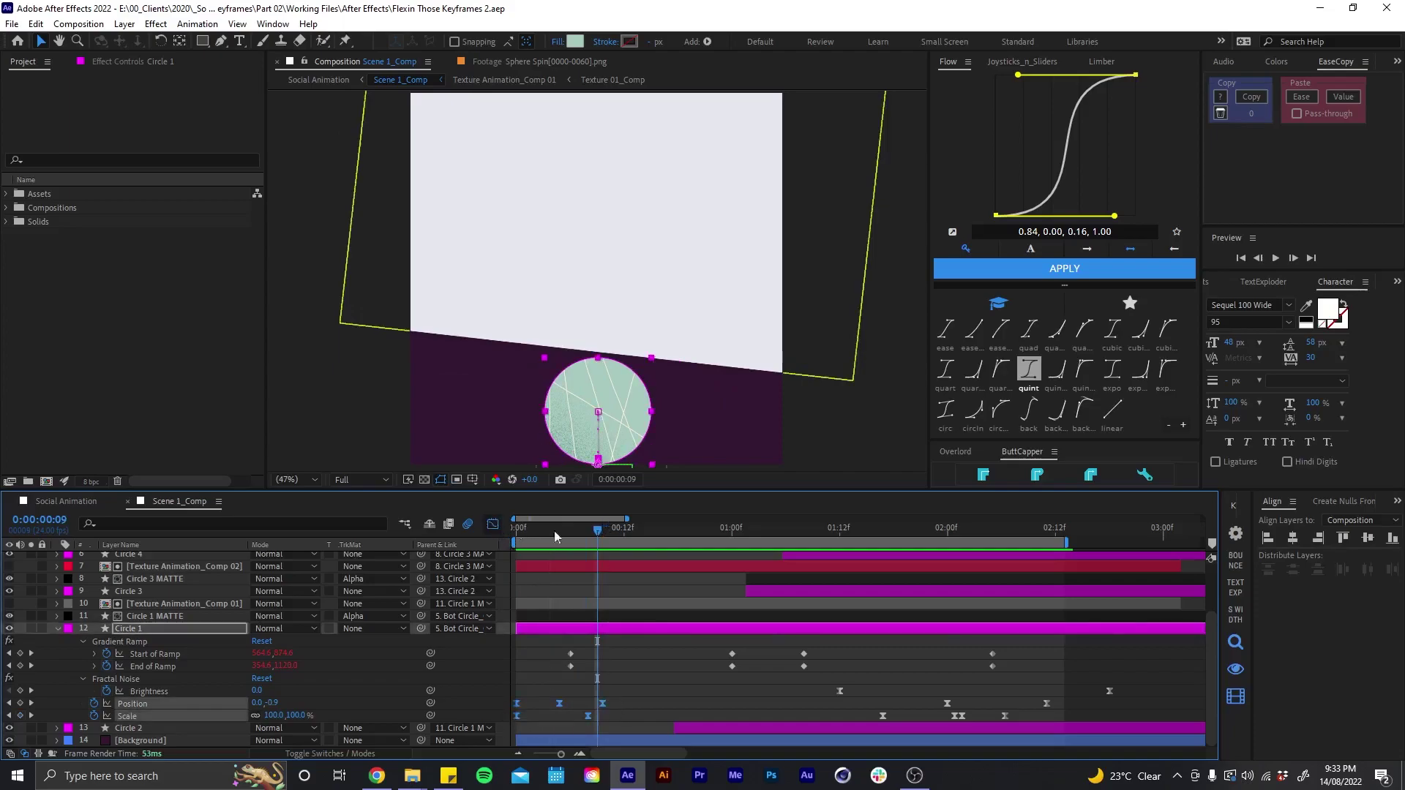
pyautogui.hotkey('shift', 'F3')
pyautogui.press('Home')
pyautogui.press('=')
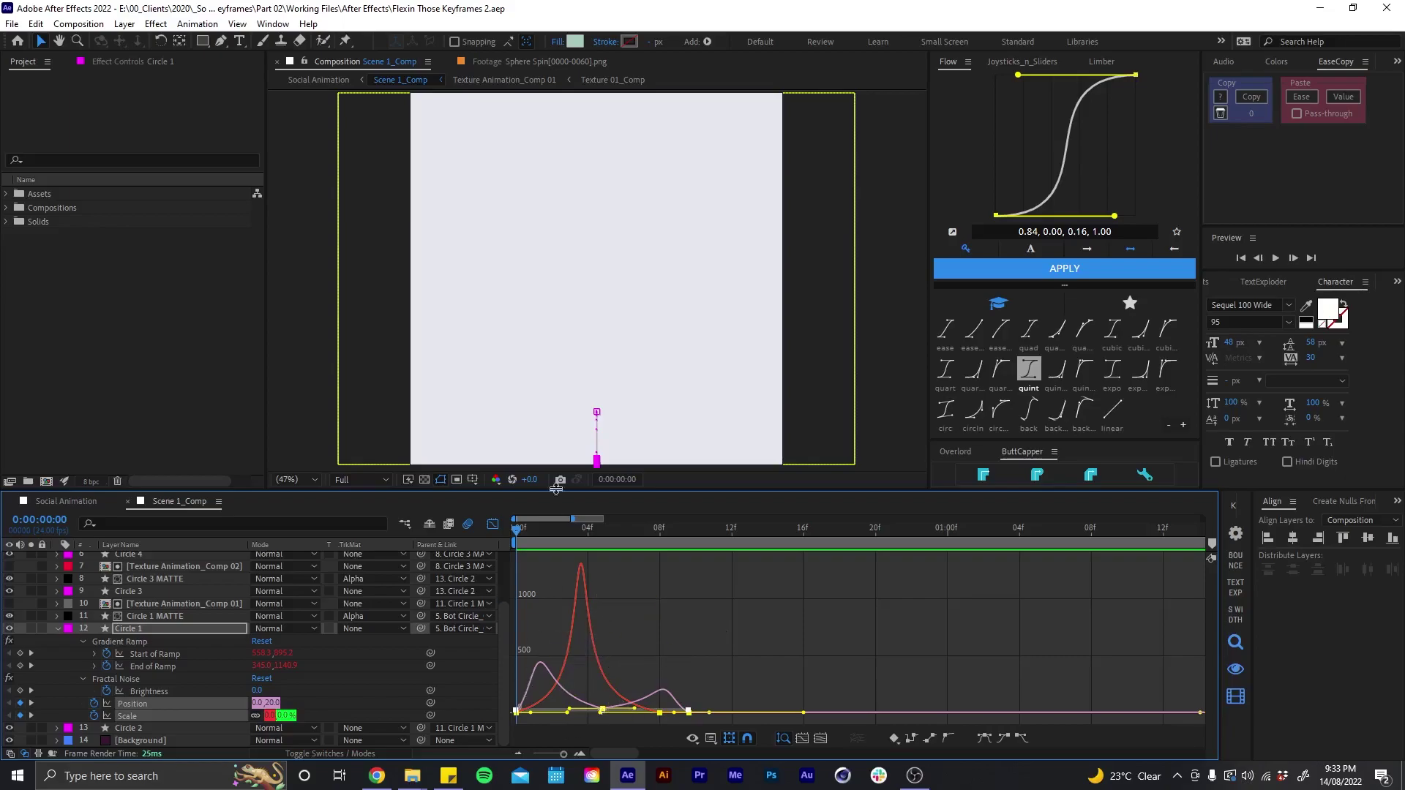
# - Leave the Graph Editor, collapse Circle 1's properties and fit the whole timeline into view
pyautogui.moveTo(525, 538); pyautogui.dragTo(749, 528)
pyautogui.click(493, 523)
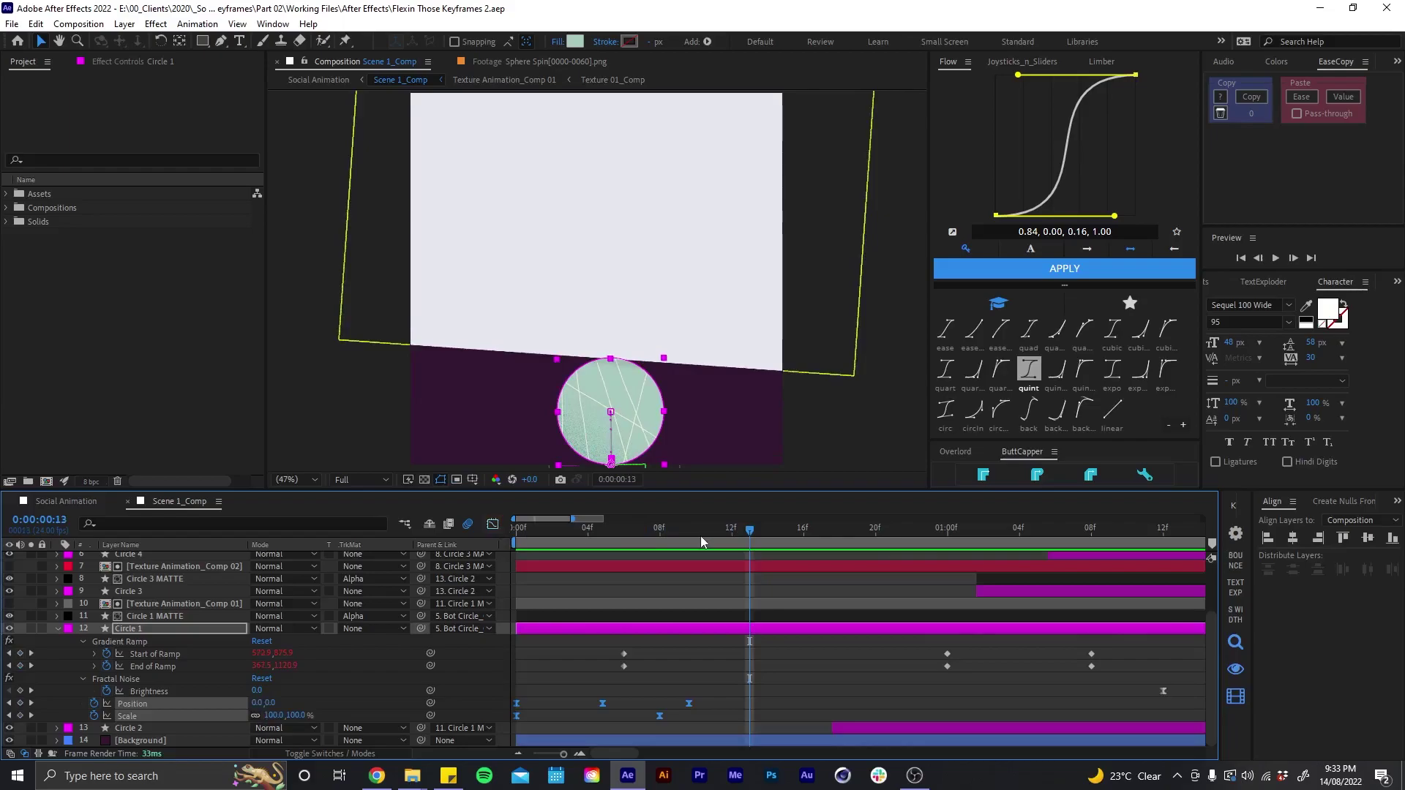
pyautogui.press('u')
pyautogui.press('-')
pyautogui.press('-')
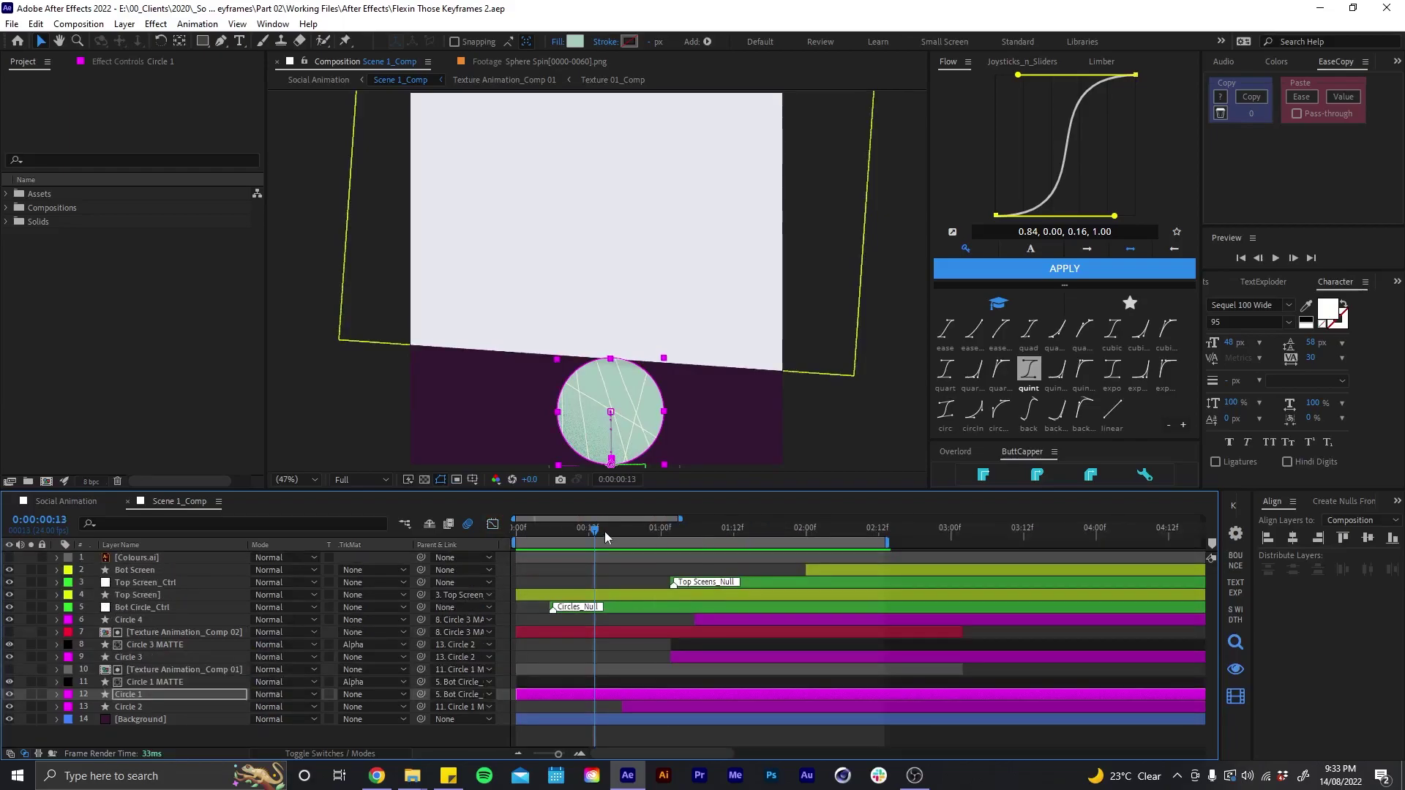
pyautogui.moveTo(597, 534); pyautogui.dragTo(629, 513)
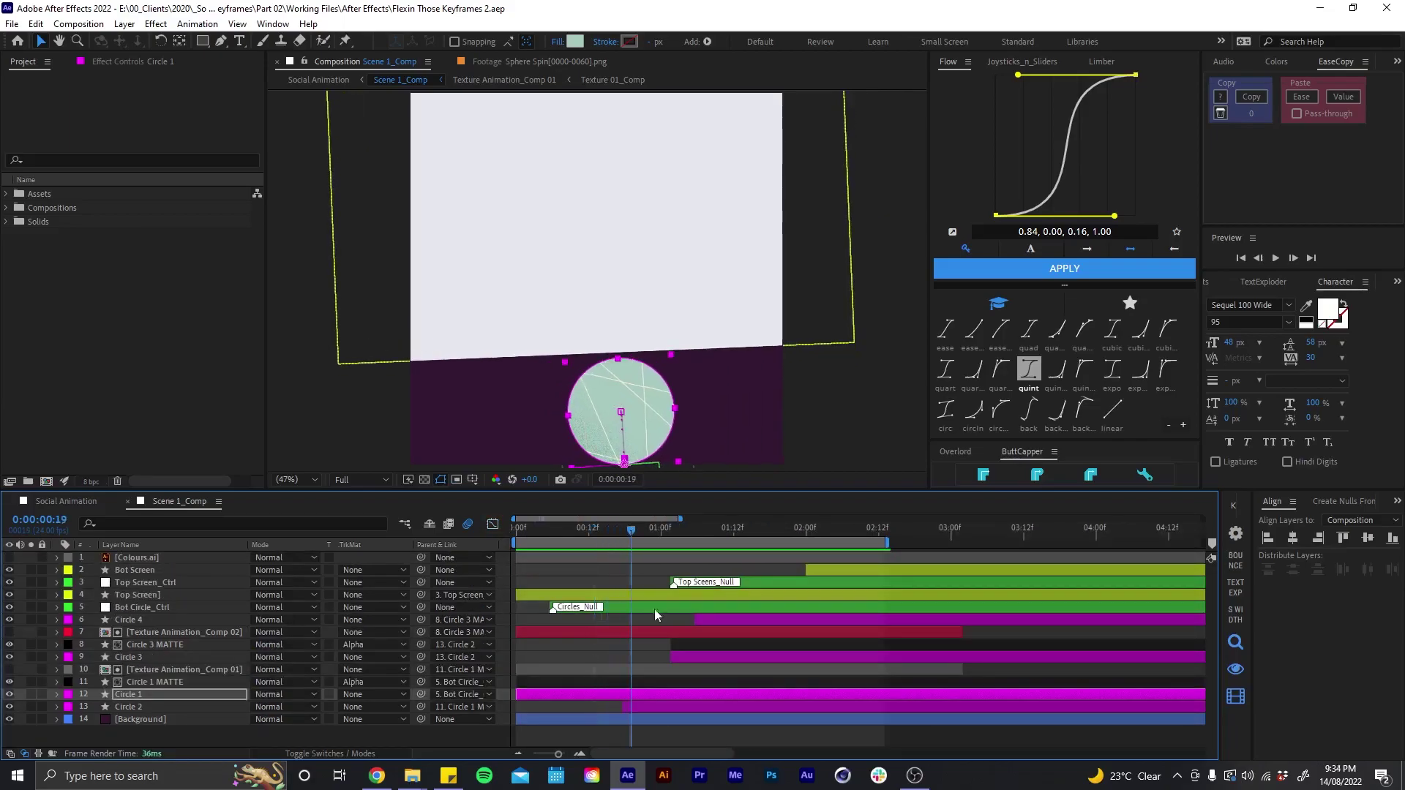
# - Inspect Circle 2's Position keyframes past one second, then deselect and collapse all layers
pyautogui.click(636, 706)
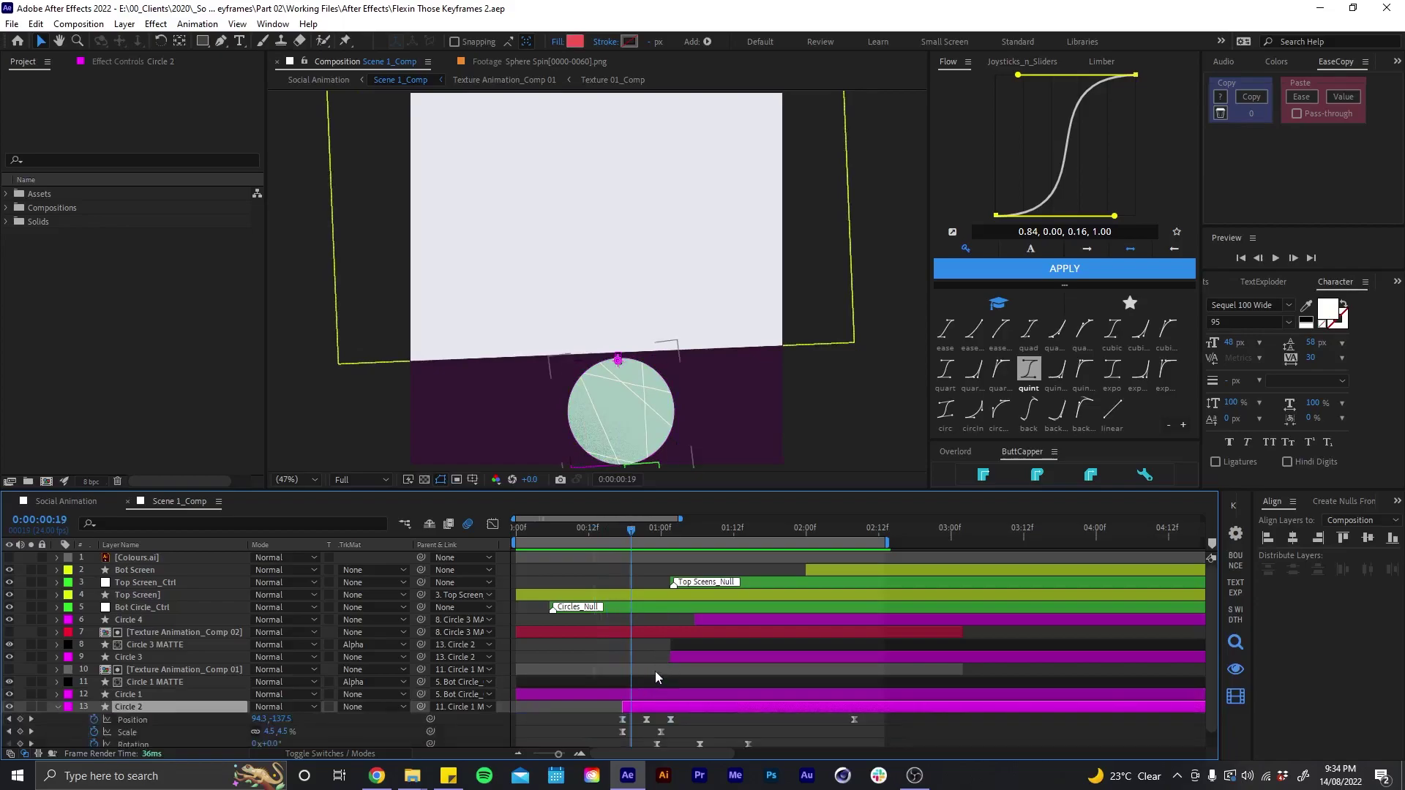
pyautogui.press('u')
pyautogui.click(161, 703)
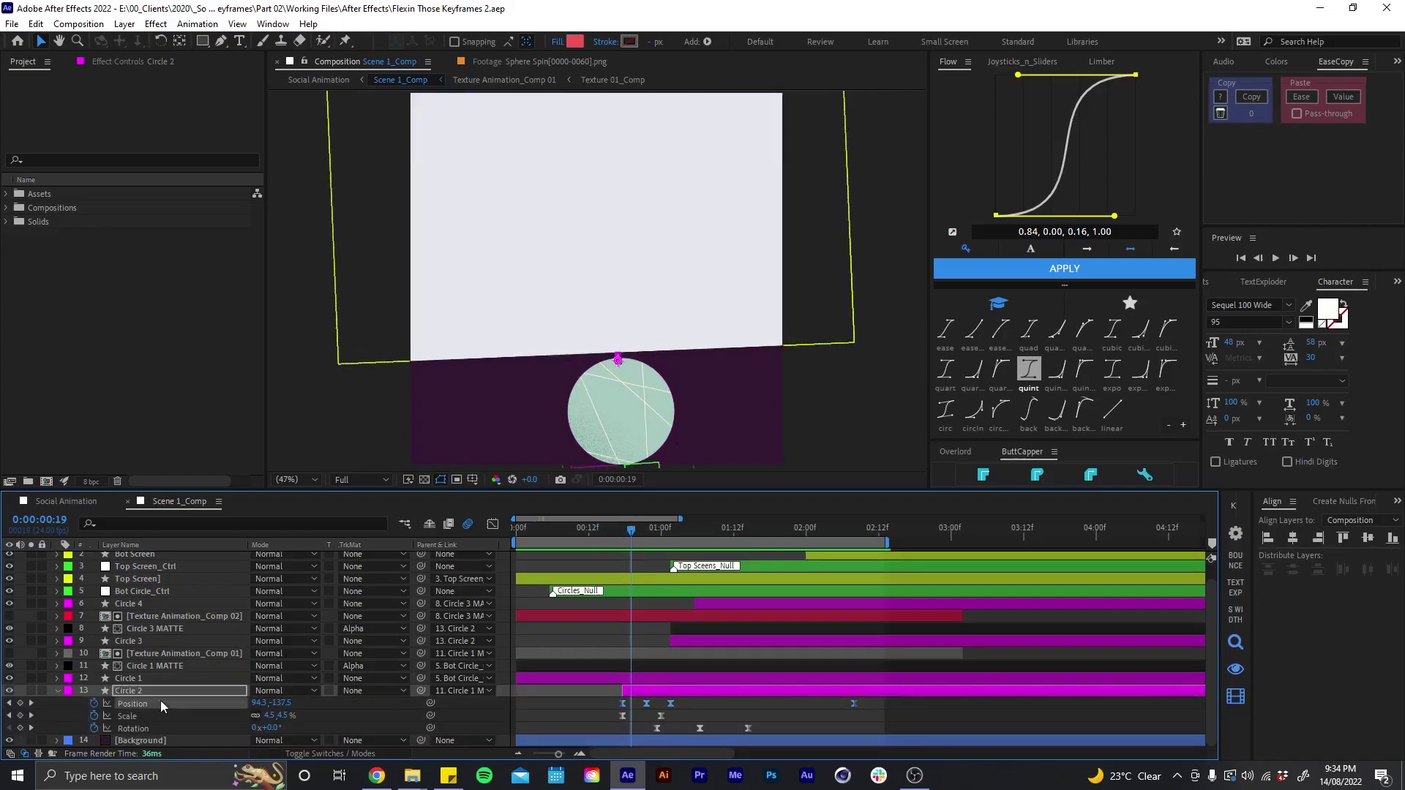
pyautogui.moveTo(633, 540); pyautogui.dragTo(703, 528)
pyautogui.click(689, 638)
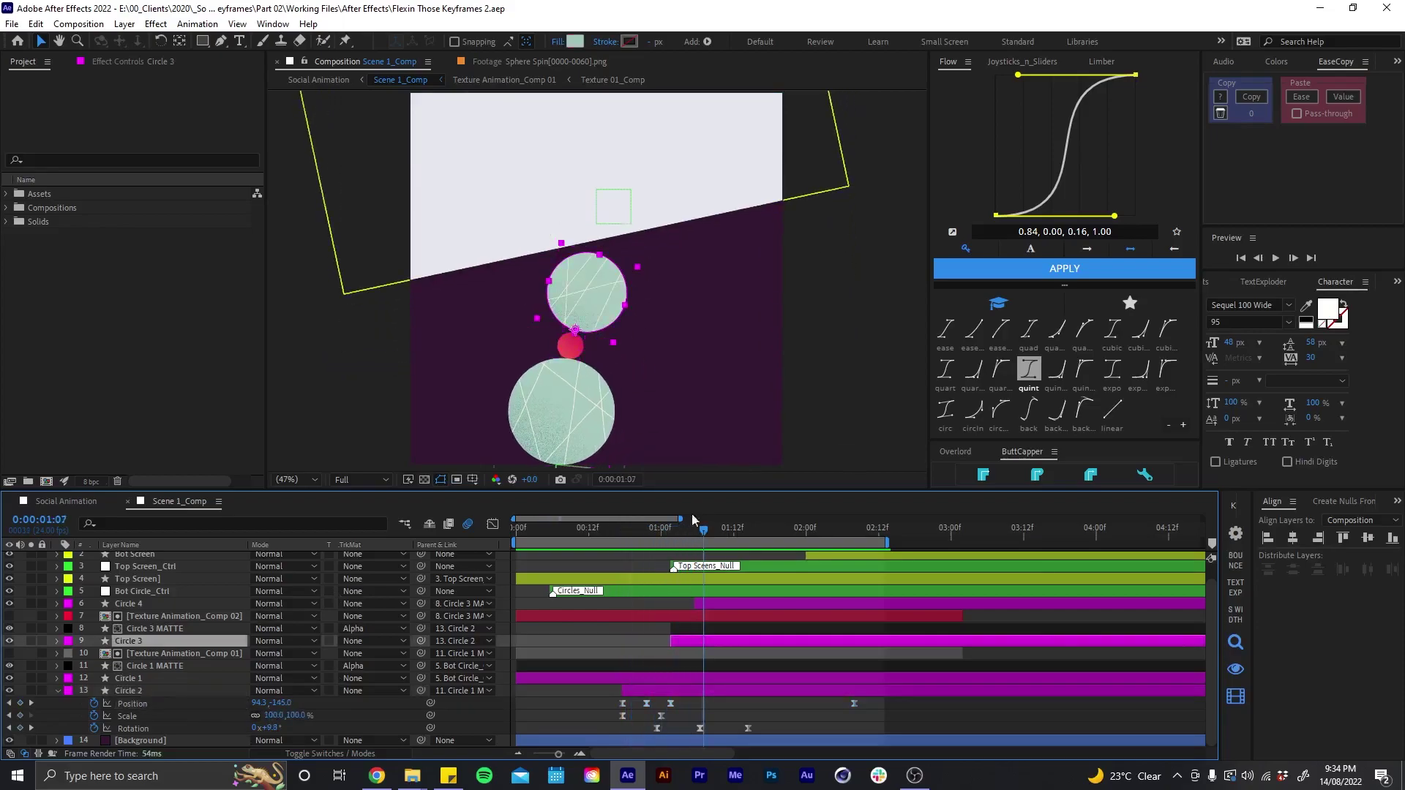
pyautogui.press('F2')
pyautogui.press('u')
pyautogui.press('u')
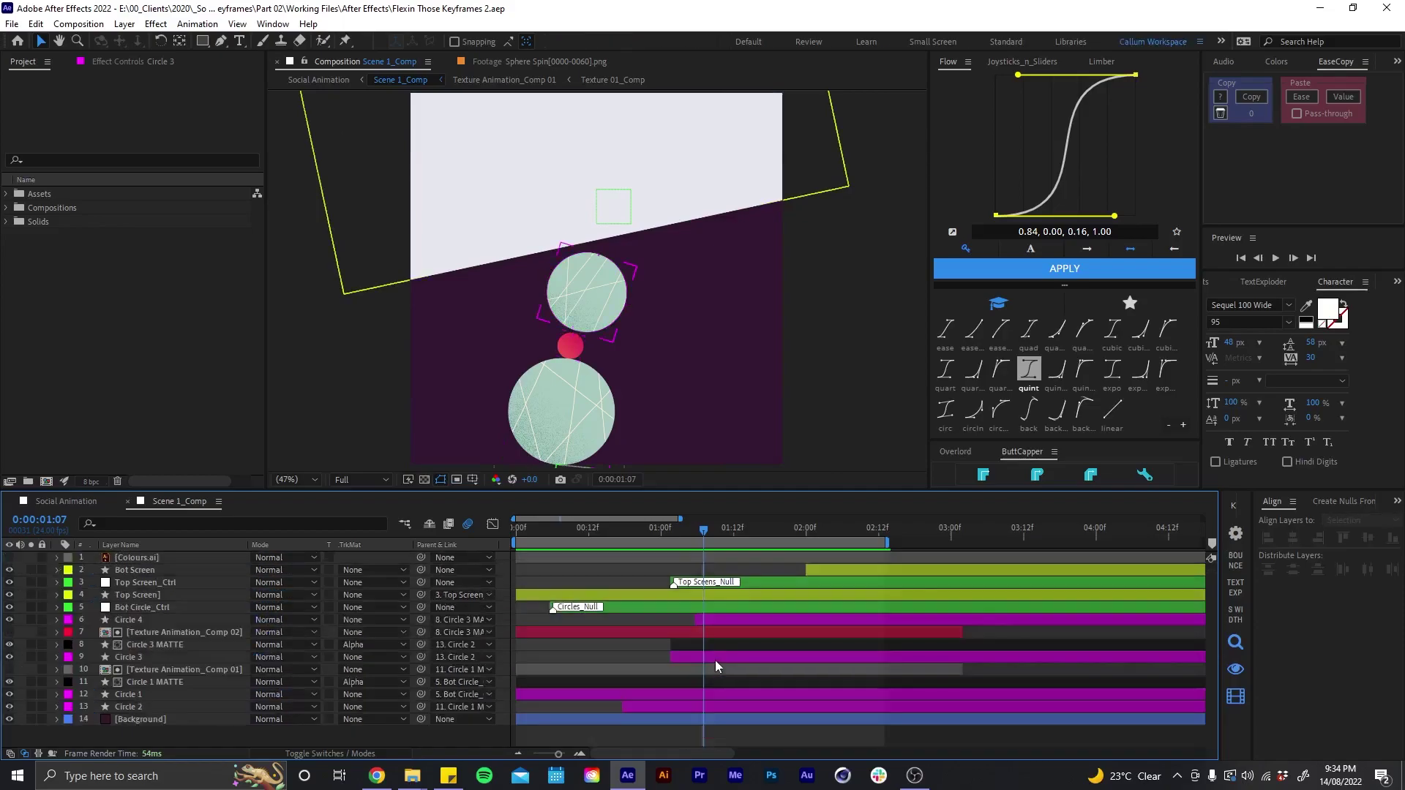
pyautogui.click(713, 661)
pyautogui.moveTo(709, 531); pyautogui.dragTo(753, 540)
pyautogui.click(748, 621)
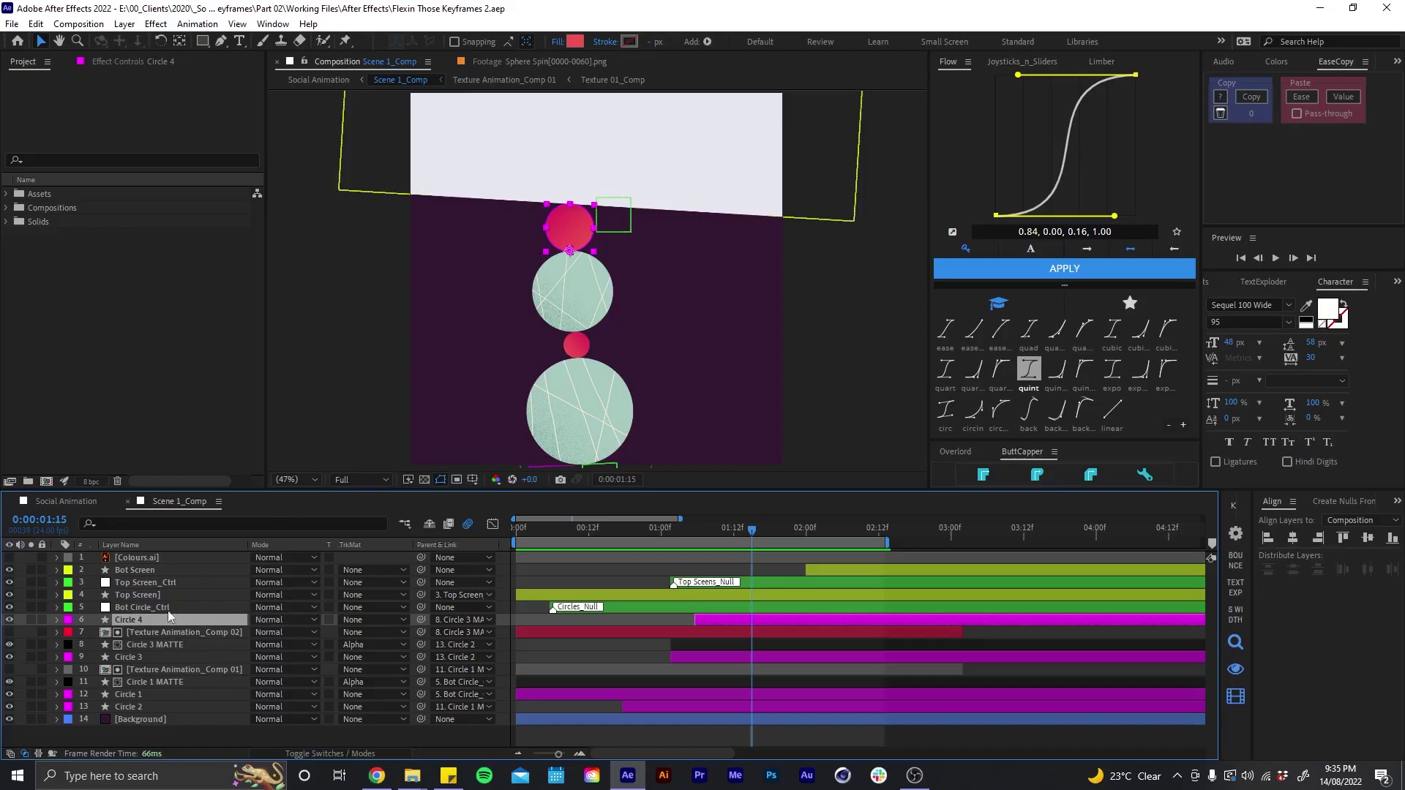
pyautogui.click(145, 658)
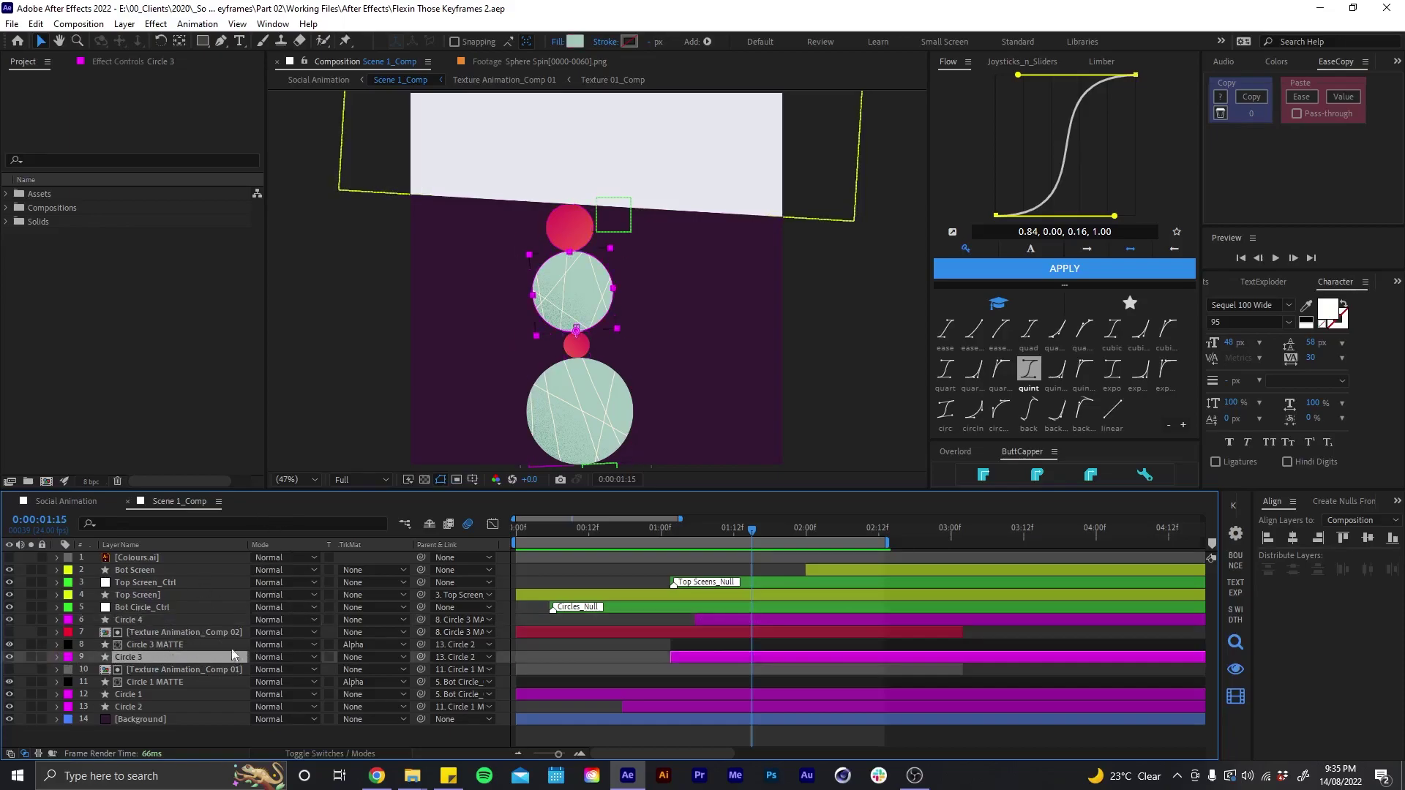
pyautogui.click(167, 706)
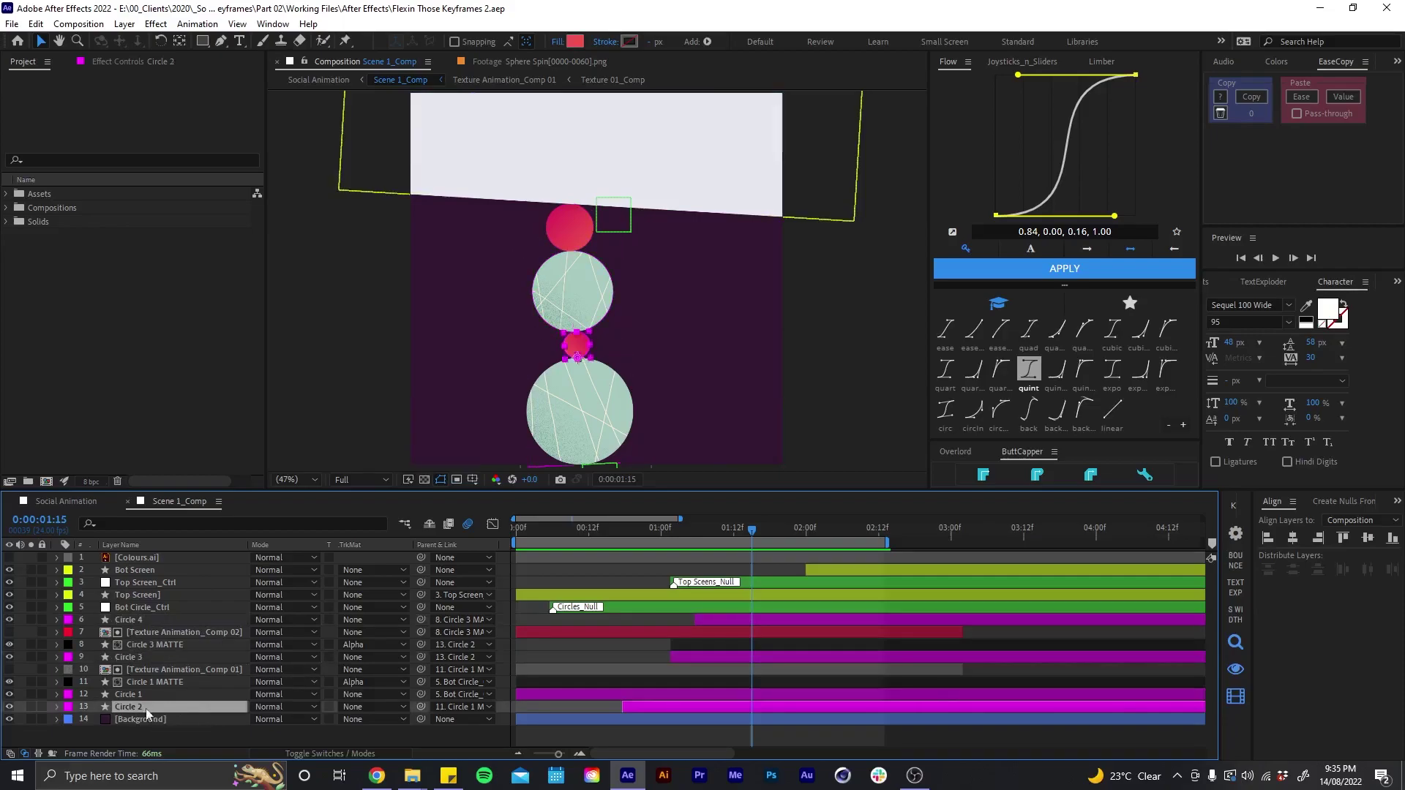
pyautogui.click(161, 693)
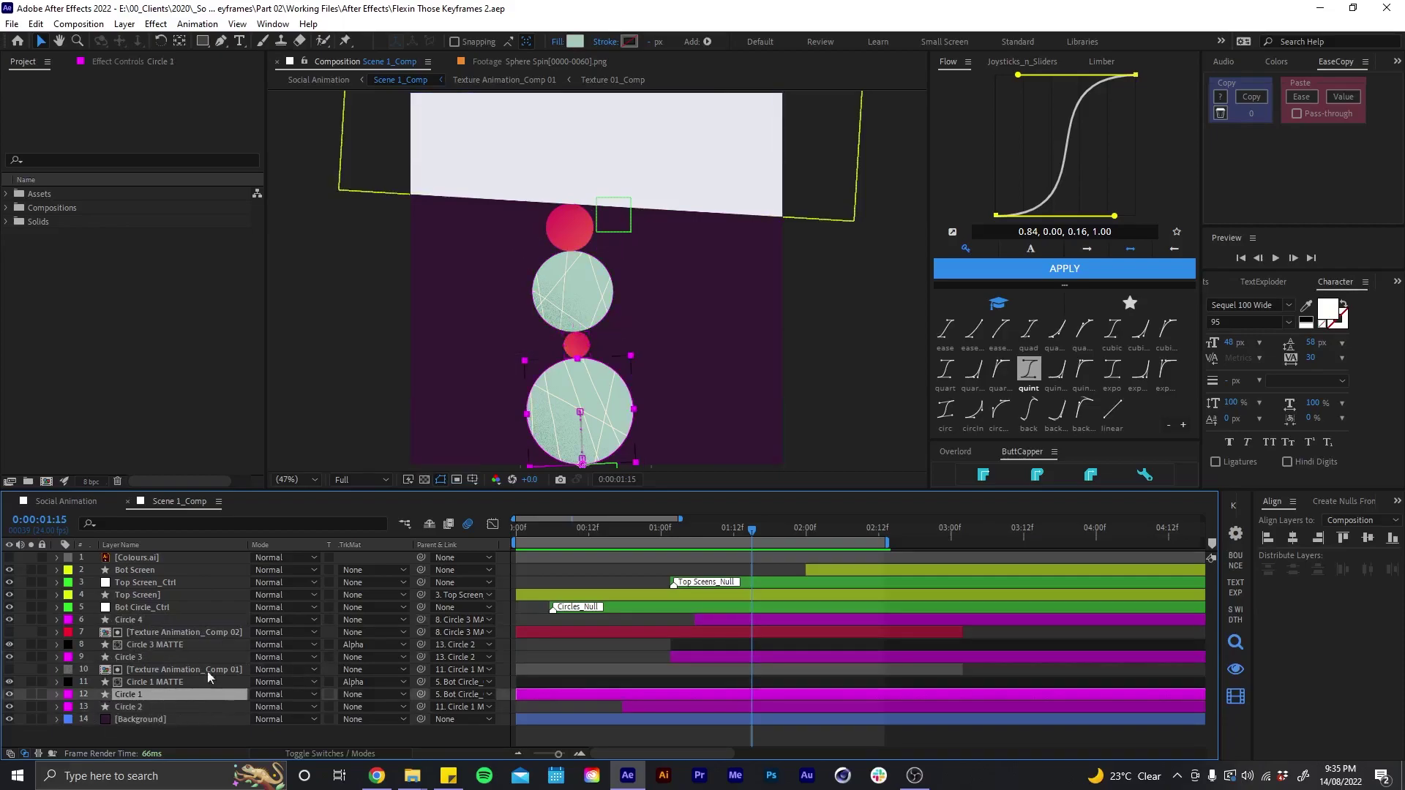
pyautogui.click(638, 529)
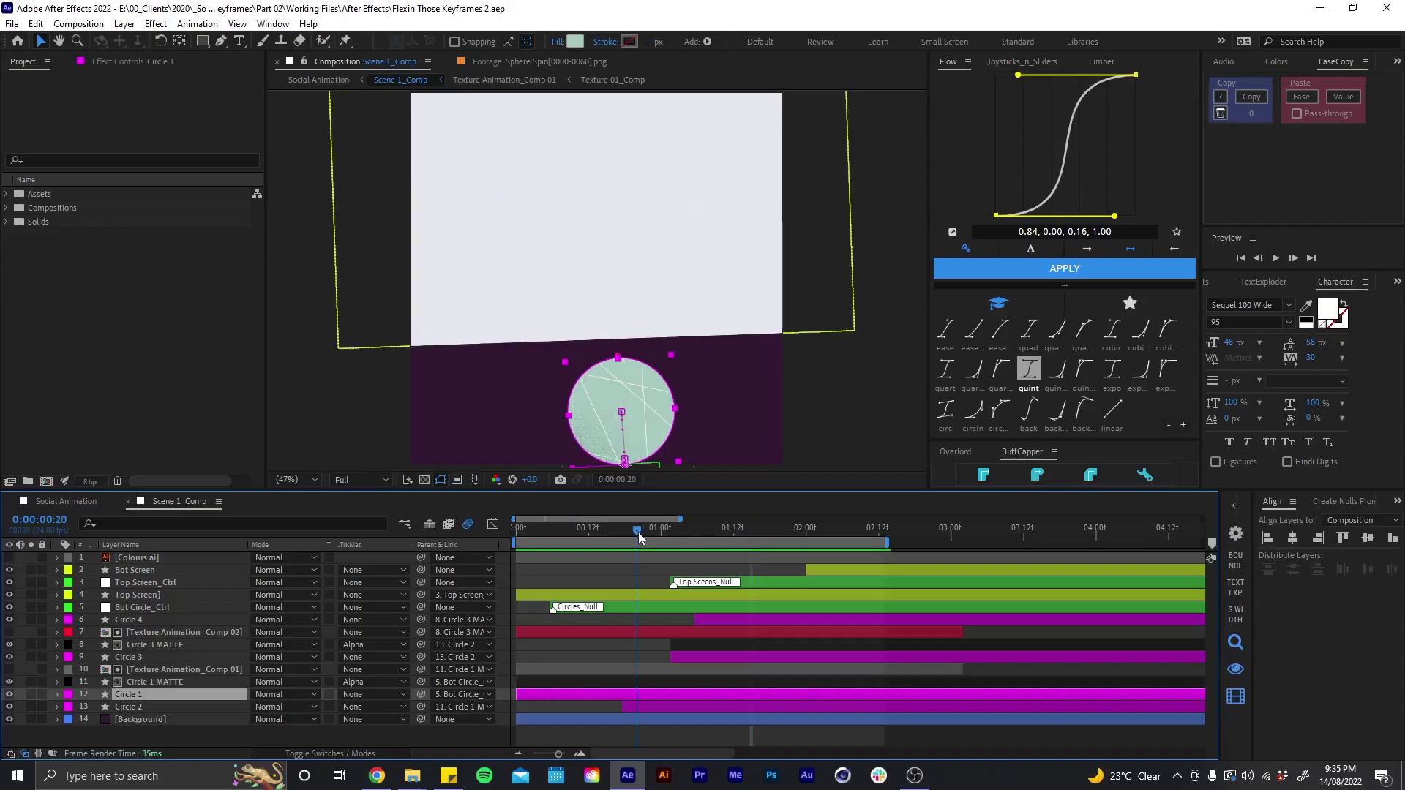
pyautogui.click(638, 604)
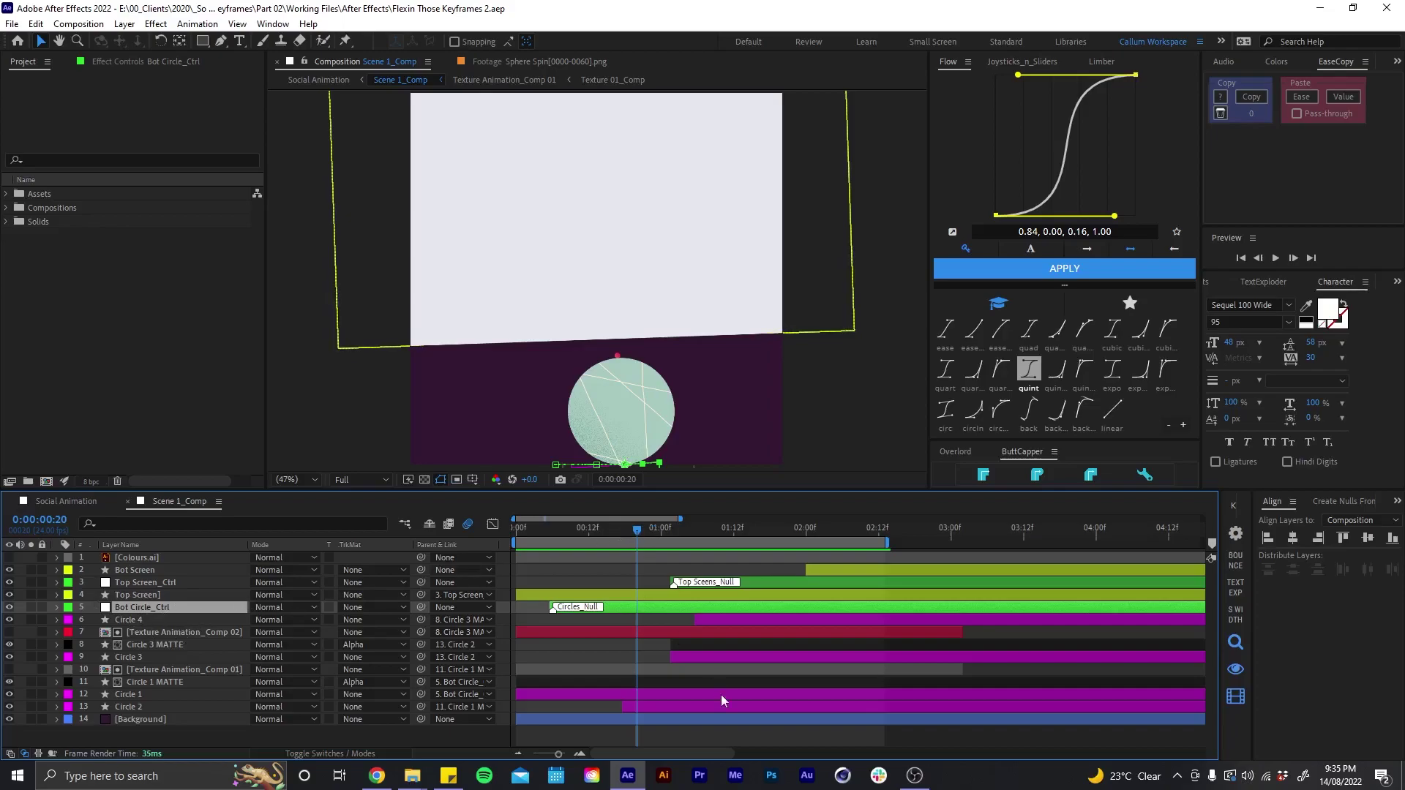
# - Review Bot Circle_Ctrl's Position and Rotation keyframes and Circle 1's animated properties
pyautogui.press('u')
pyautogui.click(168, 621)
pyautogui.click(554, 528)
pyautogui.moveTo(558, 532); pyautogui.dragTo(691, 537)
pyautogui.click(177, 633)
pyautogui.press('u')
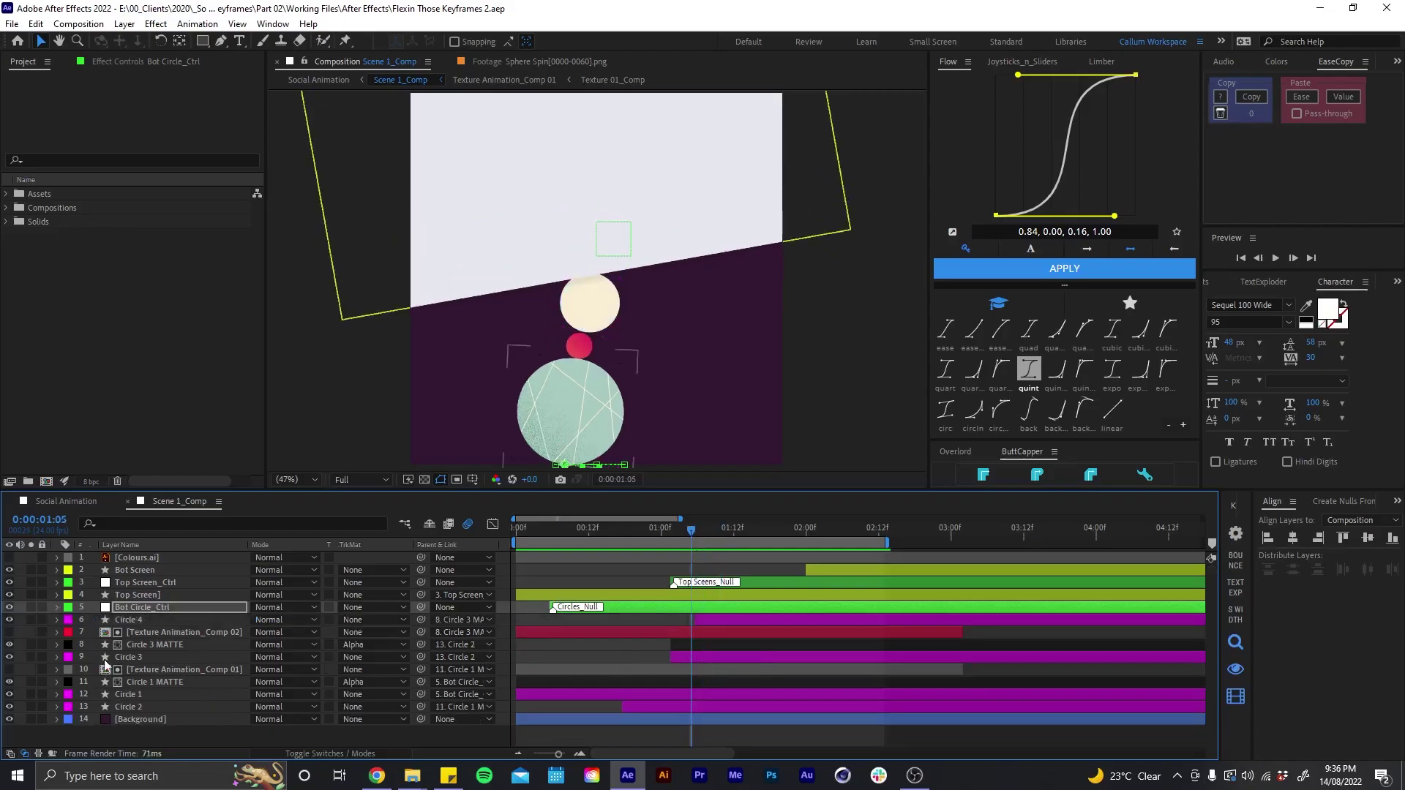
pyautogui.click(146, 694)
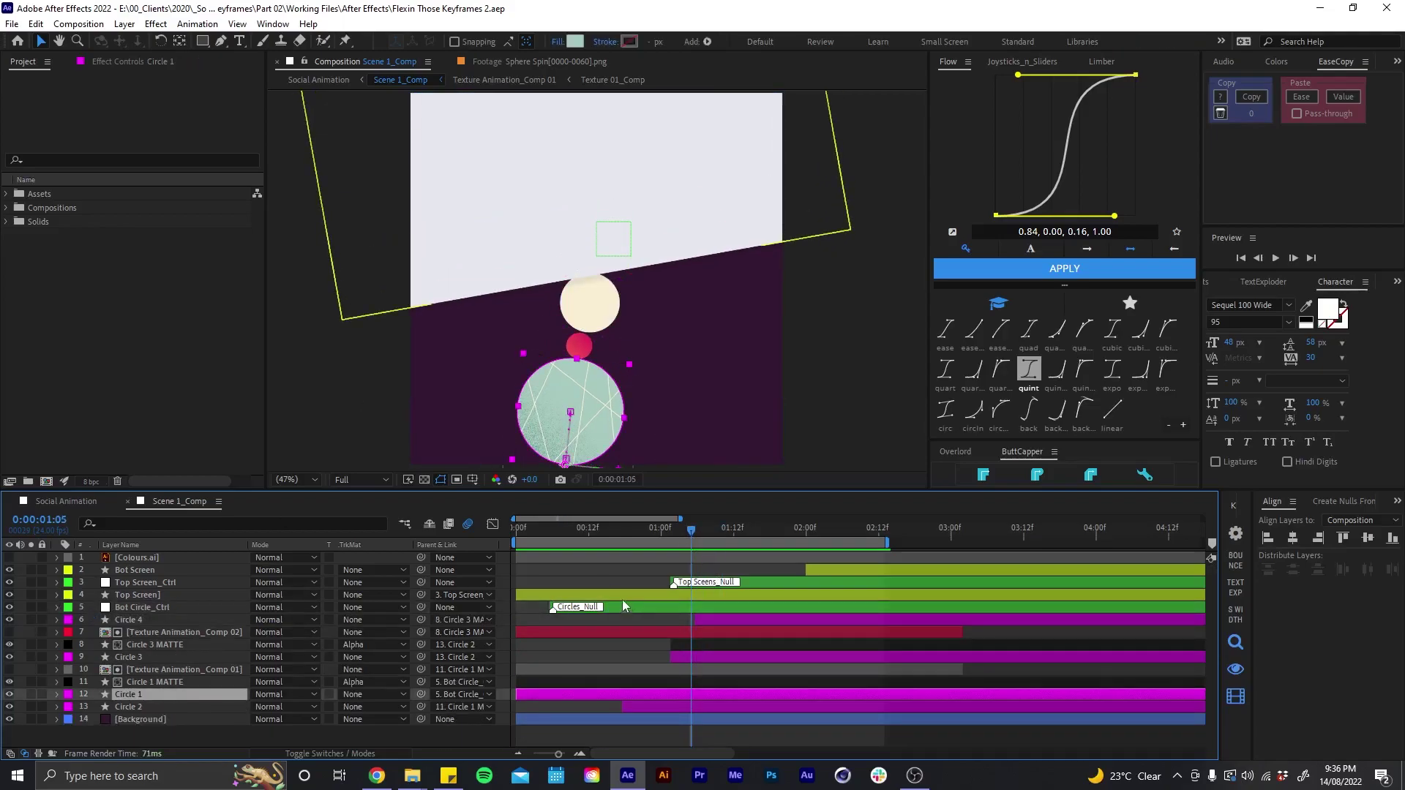
pyautogui.press('u')
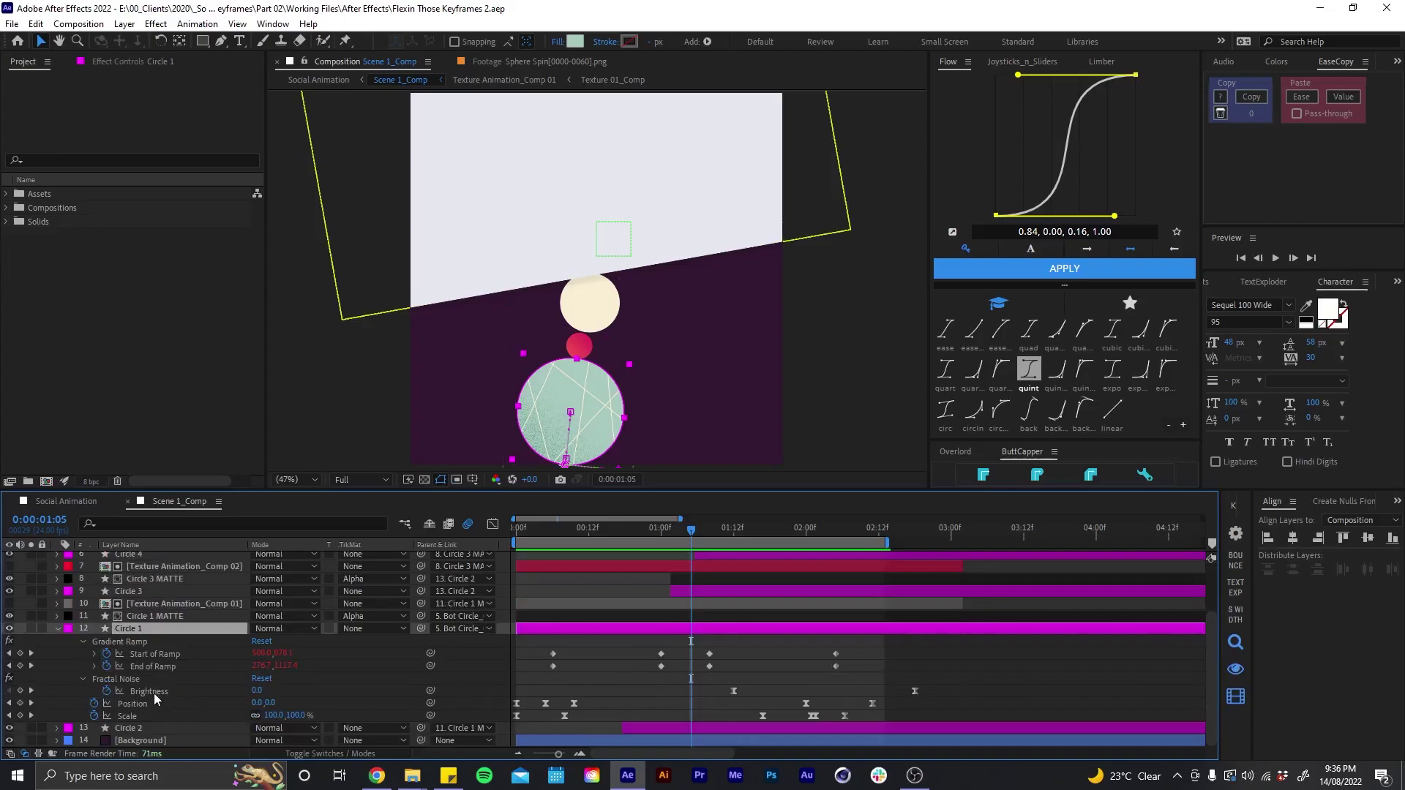
pyautogui.press('u')
# - Key Circle 2's Rotation at 1:10, swinging it to about 20°, then scrub back to review
pyautogui.click(692, 707)
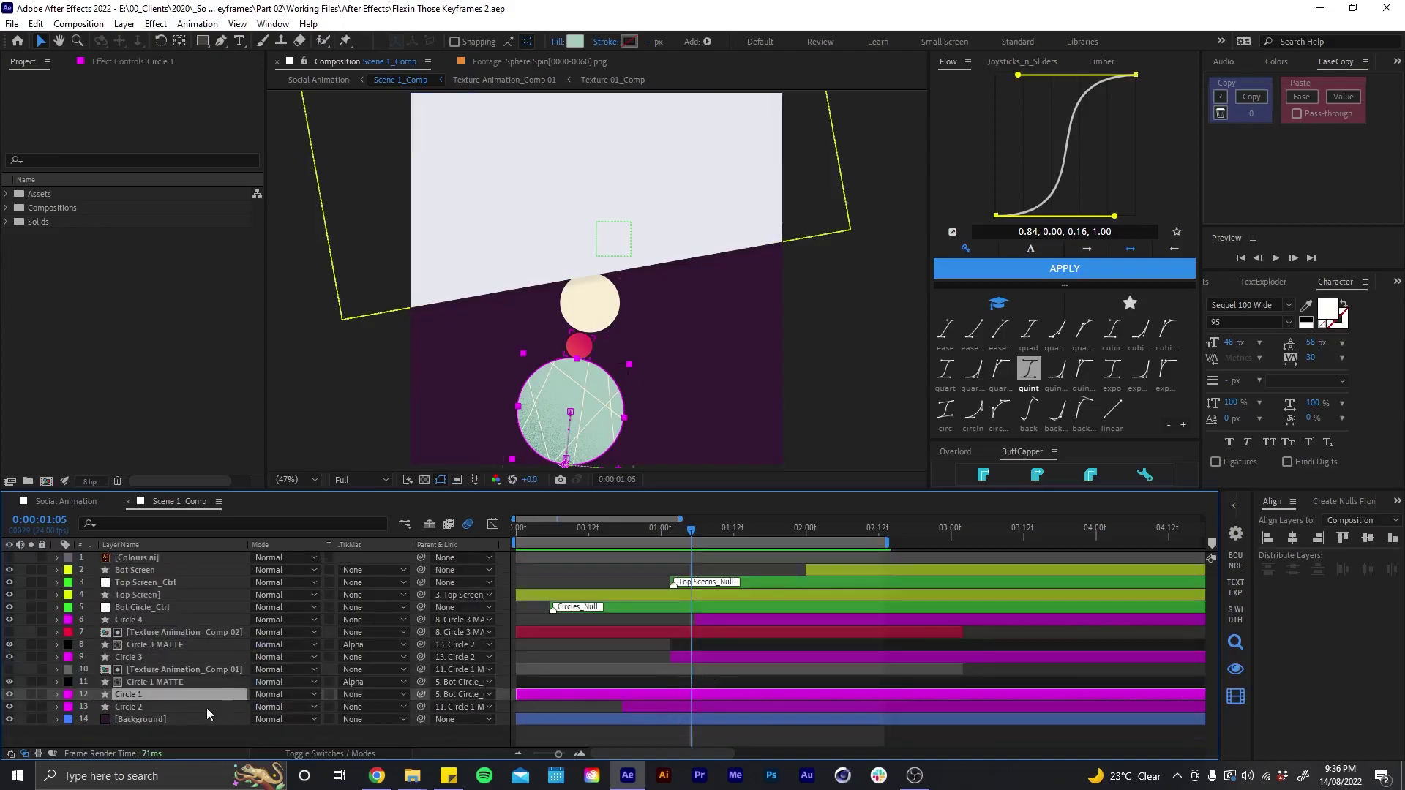
pyautogui.press('u')
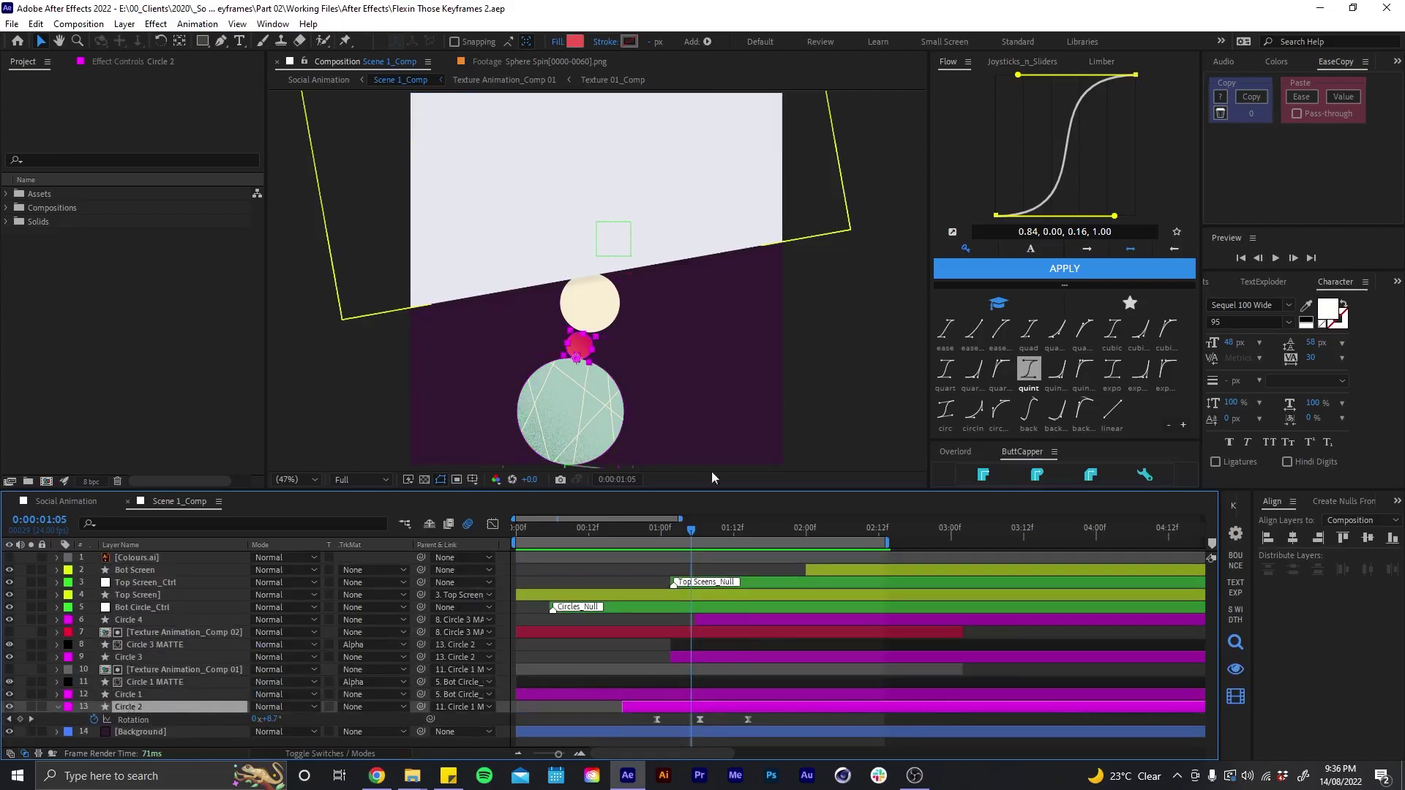
pyautogui.moveTo(694, 538); pyautogui.dragTo(721, 529)
pyautogui.moveTo(260, 719); pyautogui.dragTo(275, 719)
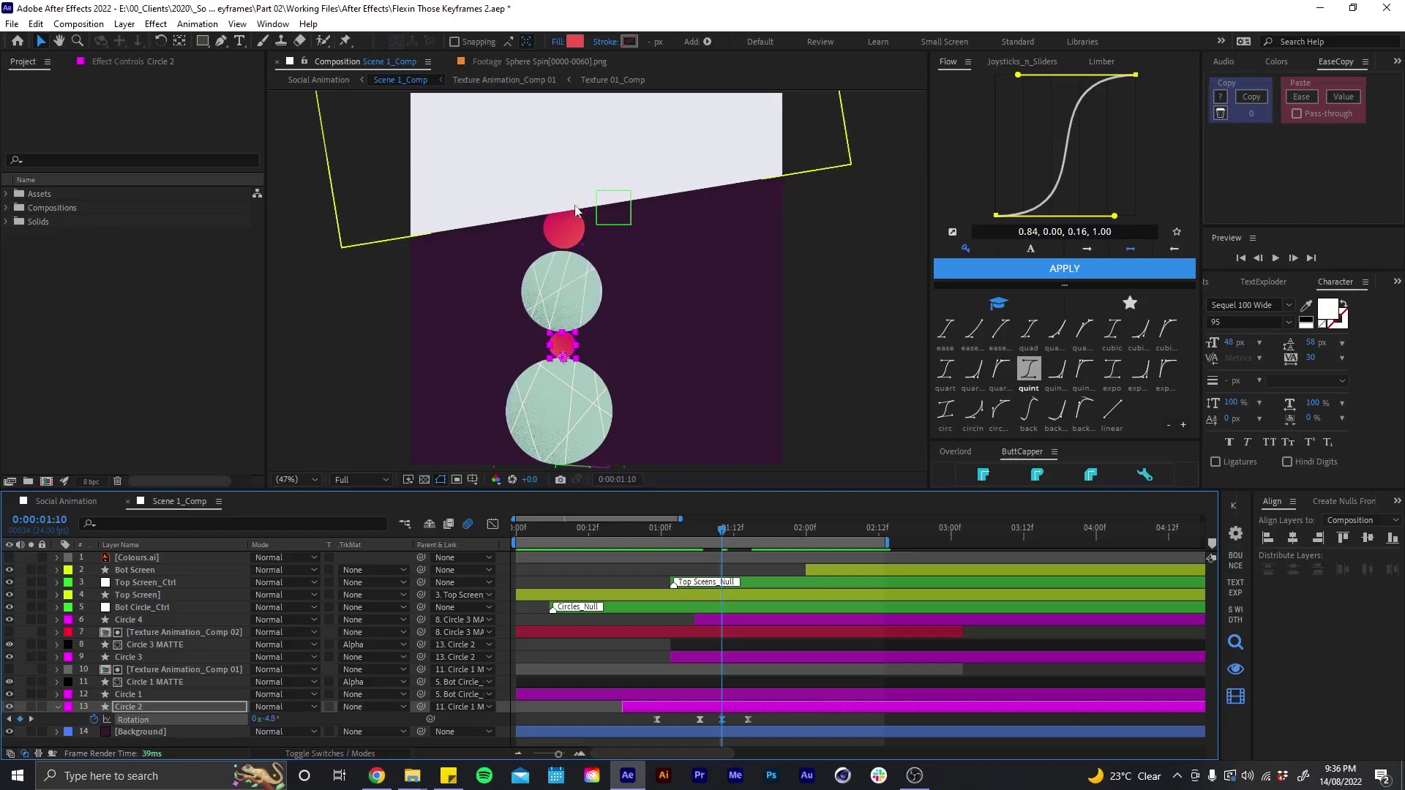
pyautogui.moveTo(268, 719); pyautogui.dragTo(277, 719)
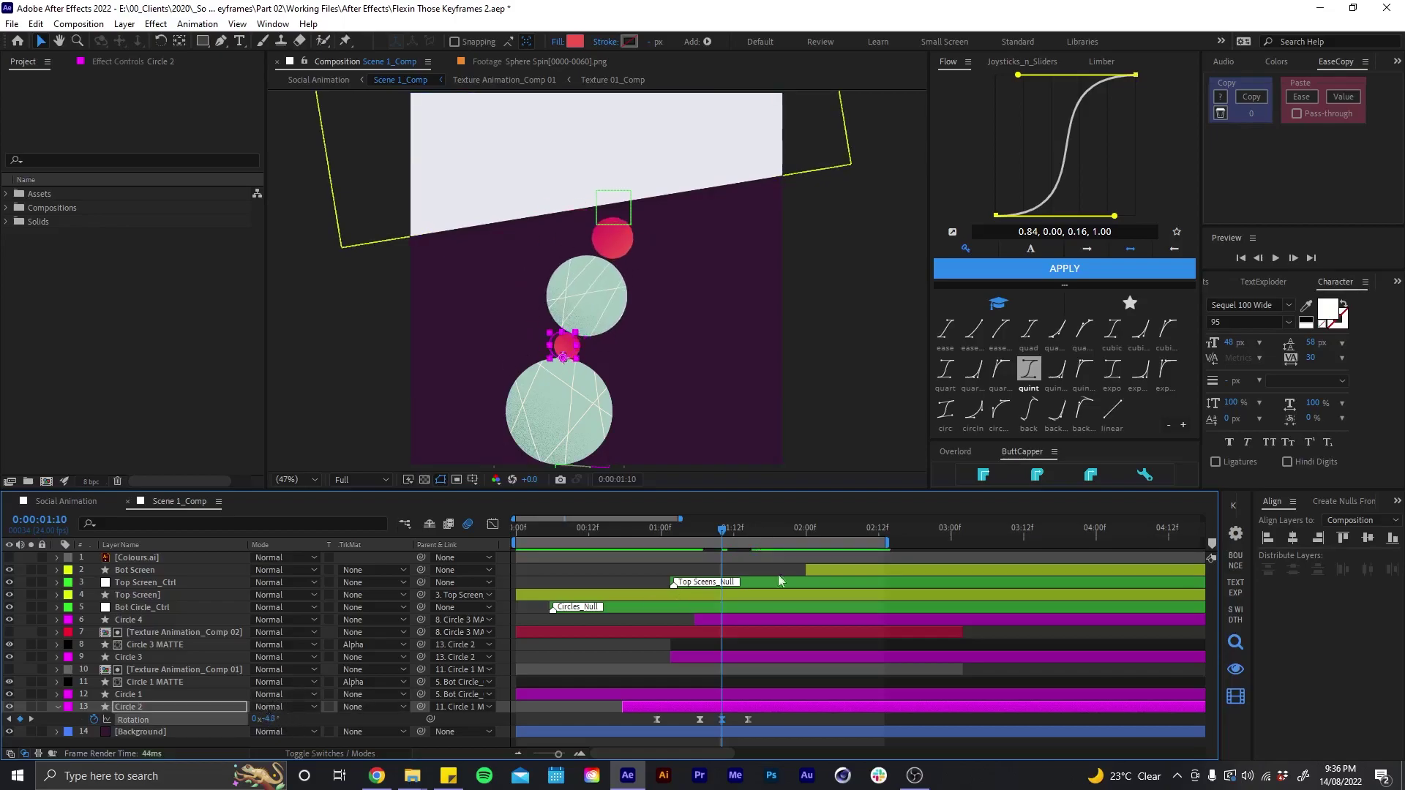
pyautogui.press('r')
pyautogui.moveTo(721, 538); pyautogui.dragTo(754, 528)
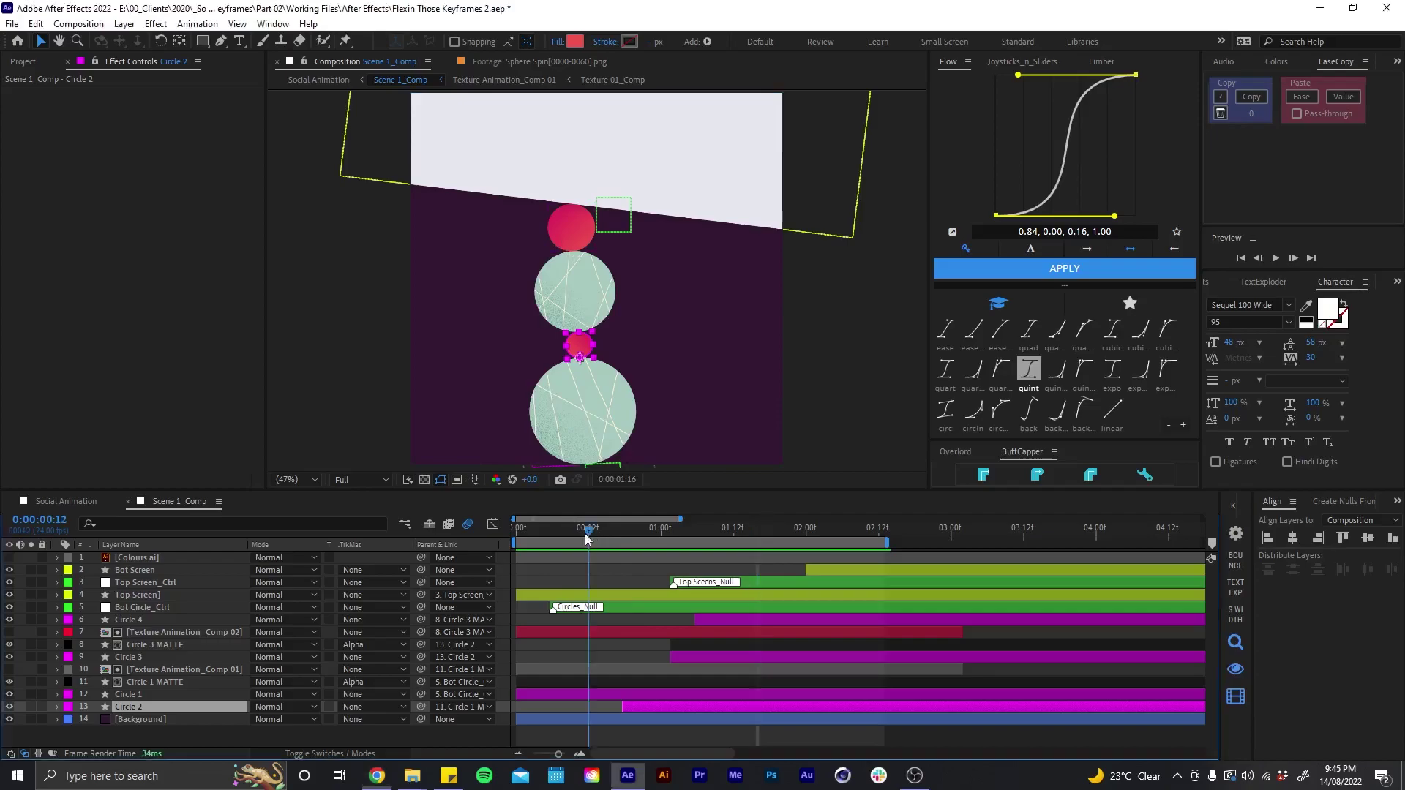
# - At frame 0:08, check Circle 1 MATTE and Texture Animation_Comp 01, then reselect Circle 1
pyautogui.moveTo(587, 532); pyautogui.dragTo(563, 537)
pyautogui.click(169, 694)
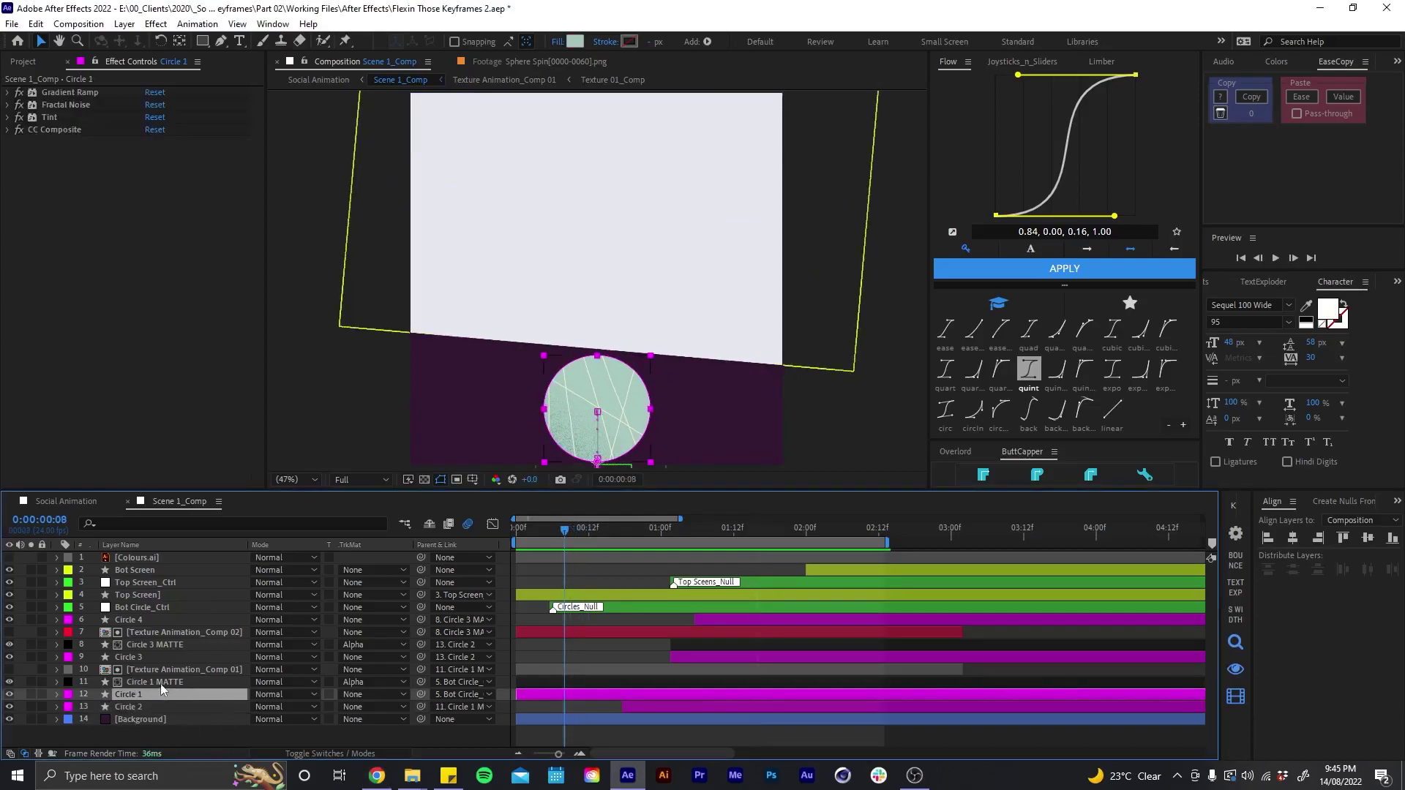
pyautogui.click(161, 682)
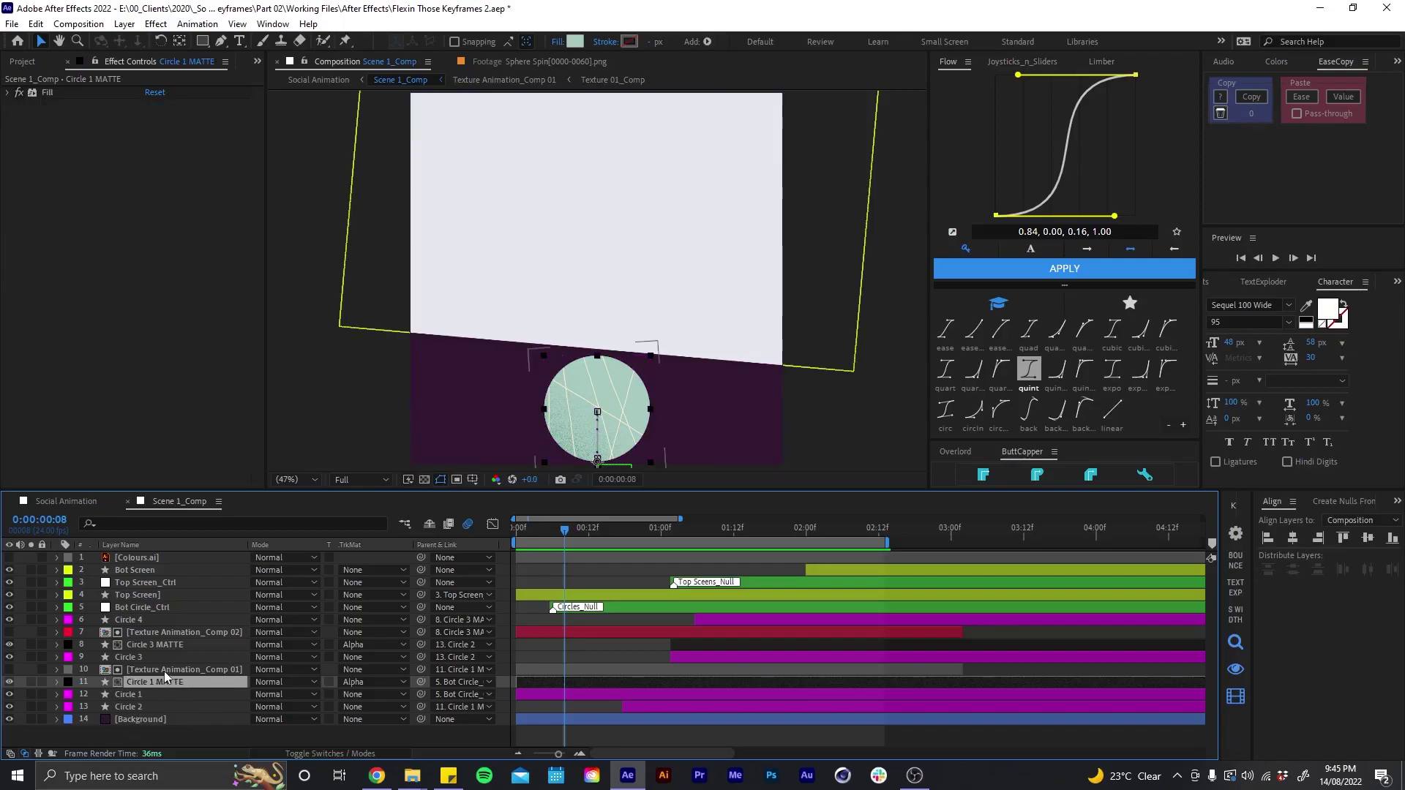
pyautogui.click(164, 671)
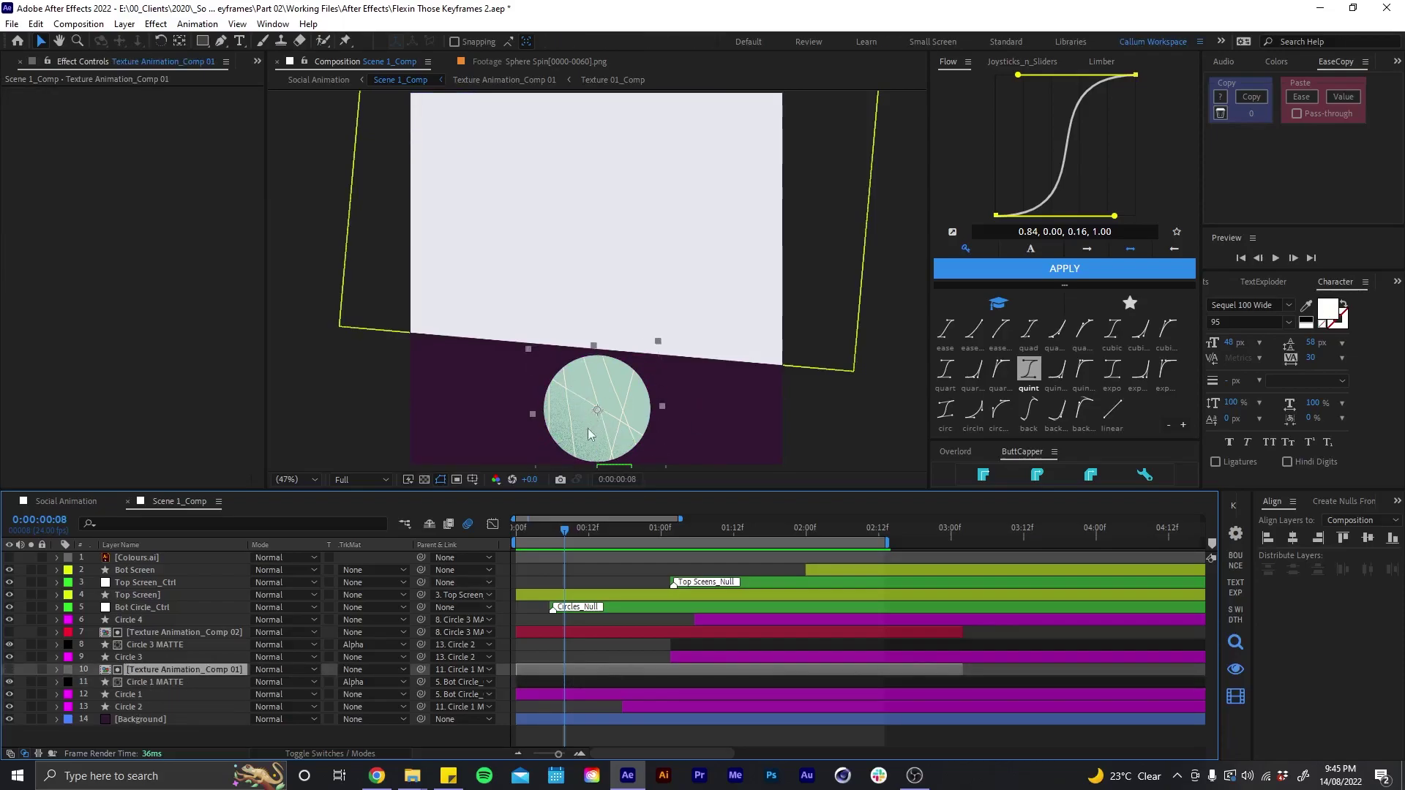
pyautogui.click(560, 695)
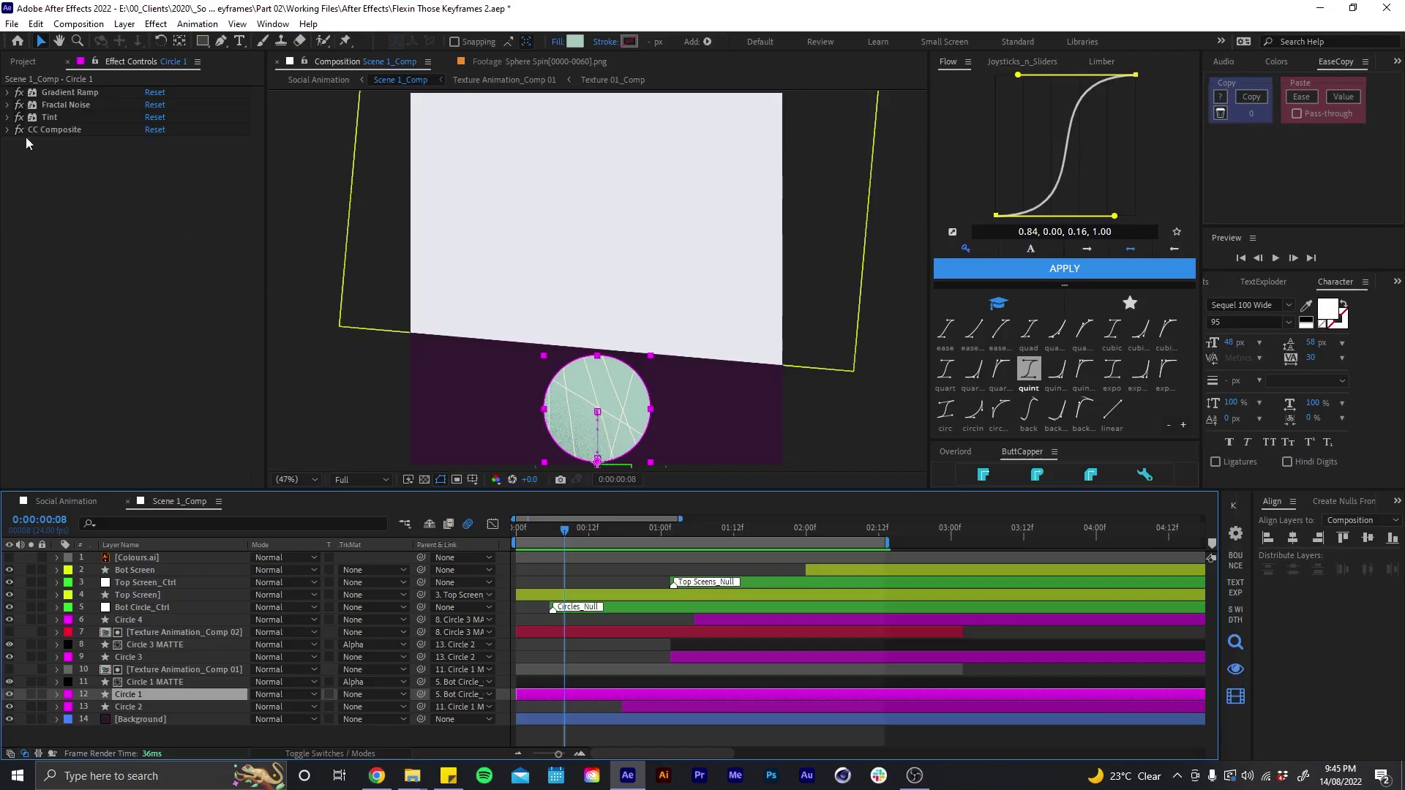
# - Switch off Fractal Noise and Tint, check Gradient Ramp, then re-enable and inspect Fractal Noise
pyautogui.moveTo(20, 106); pyautogui.dragTo(23, 136)
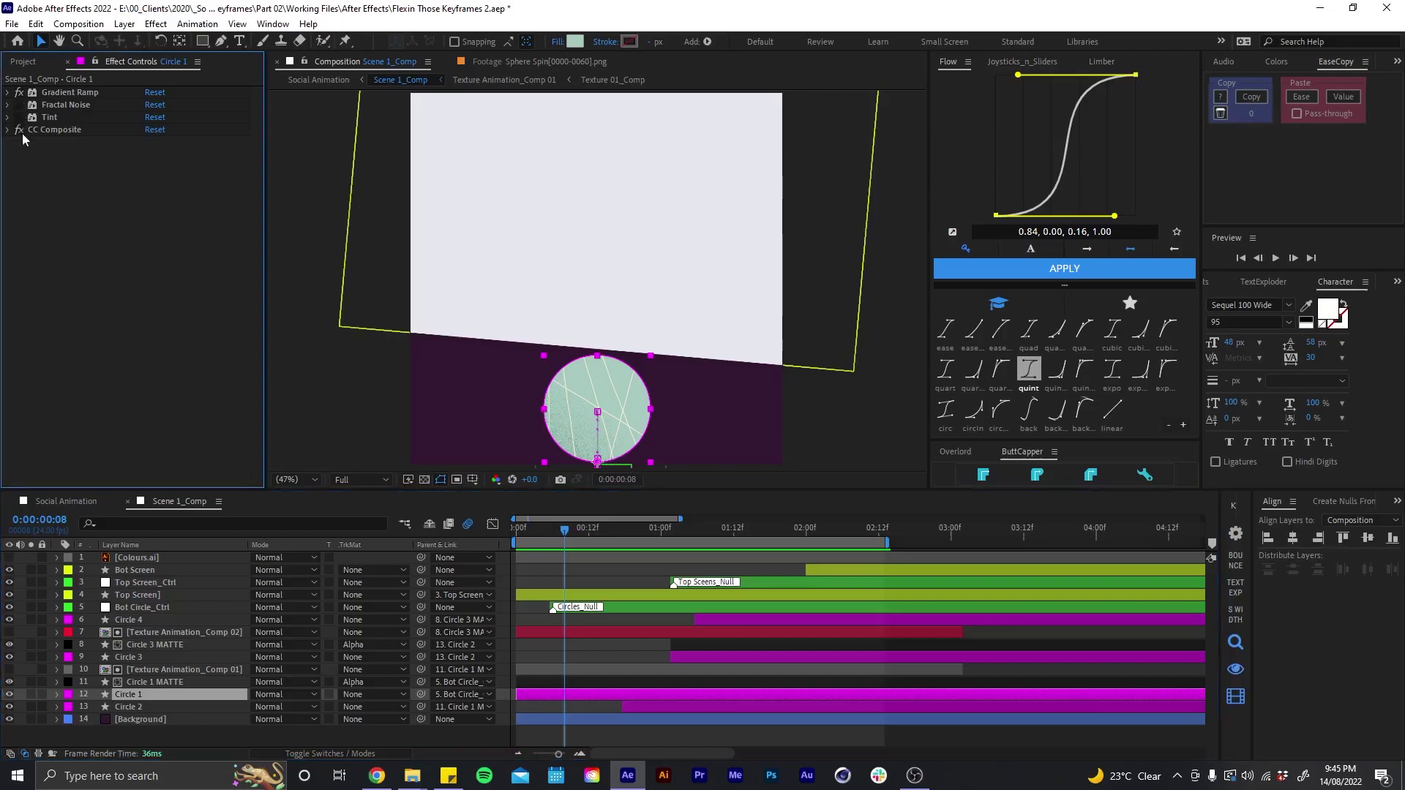
pyautogui.click(8, 93)
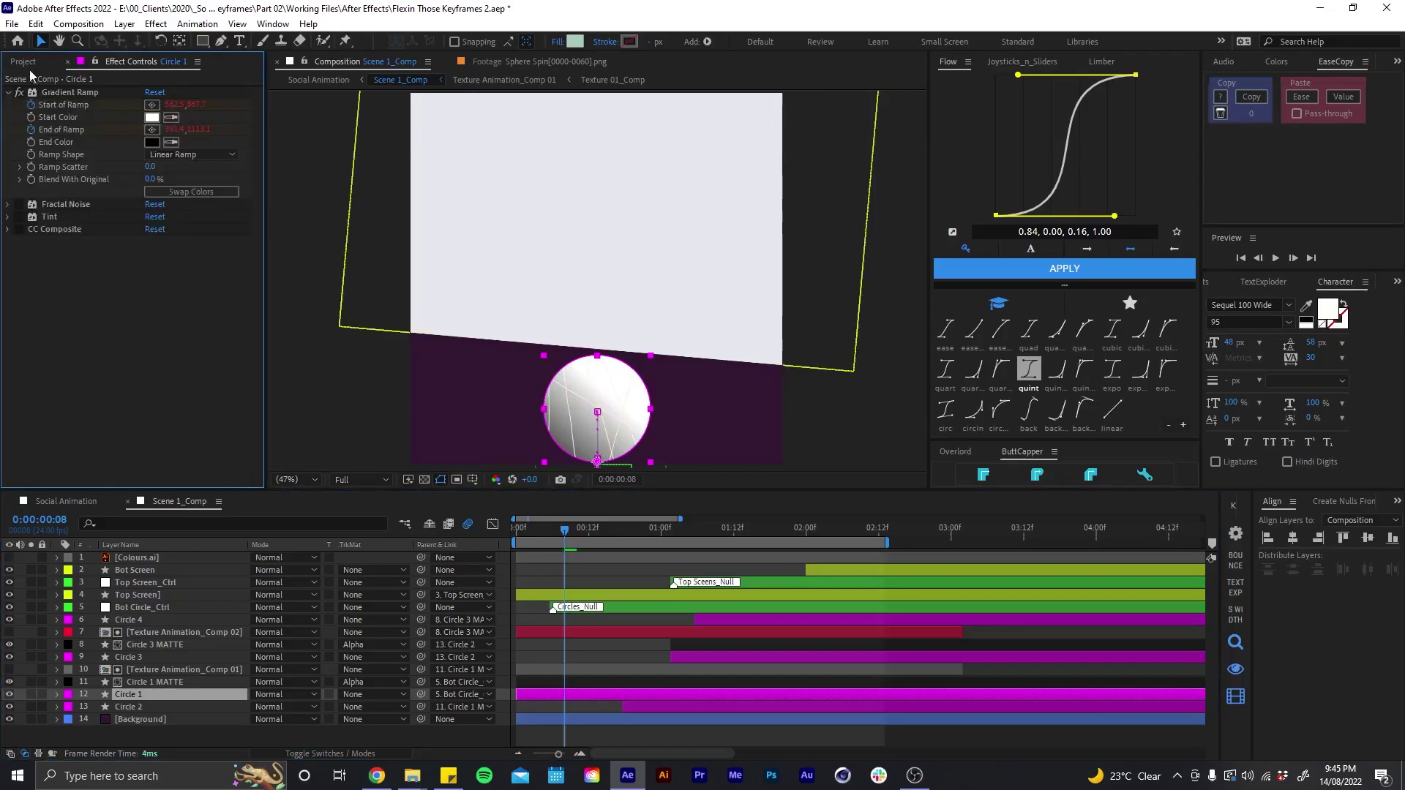
pyautogui.click(8, 93)
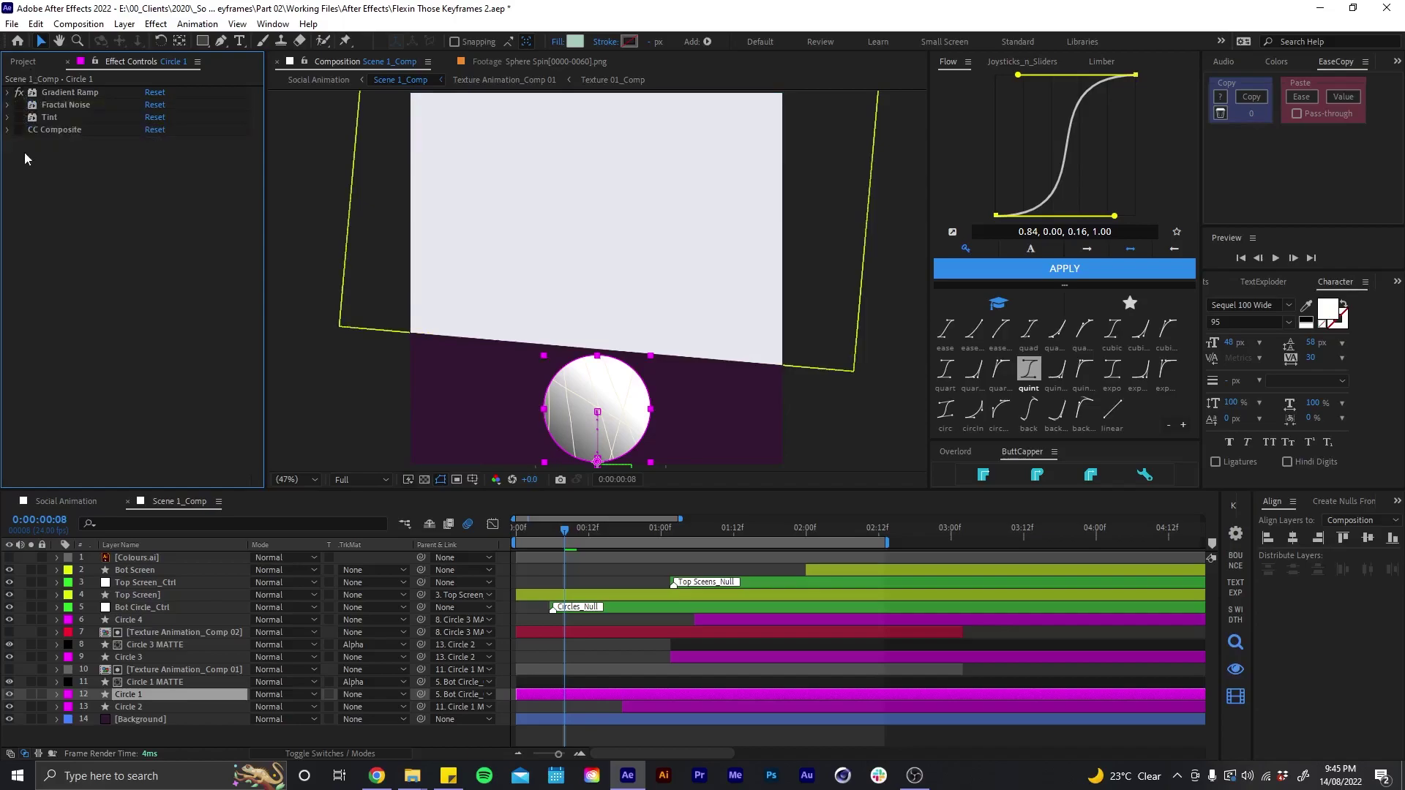
pyautogui.click(53, 106)
pyautogui.click(19, 105)
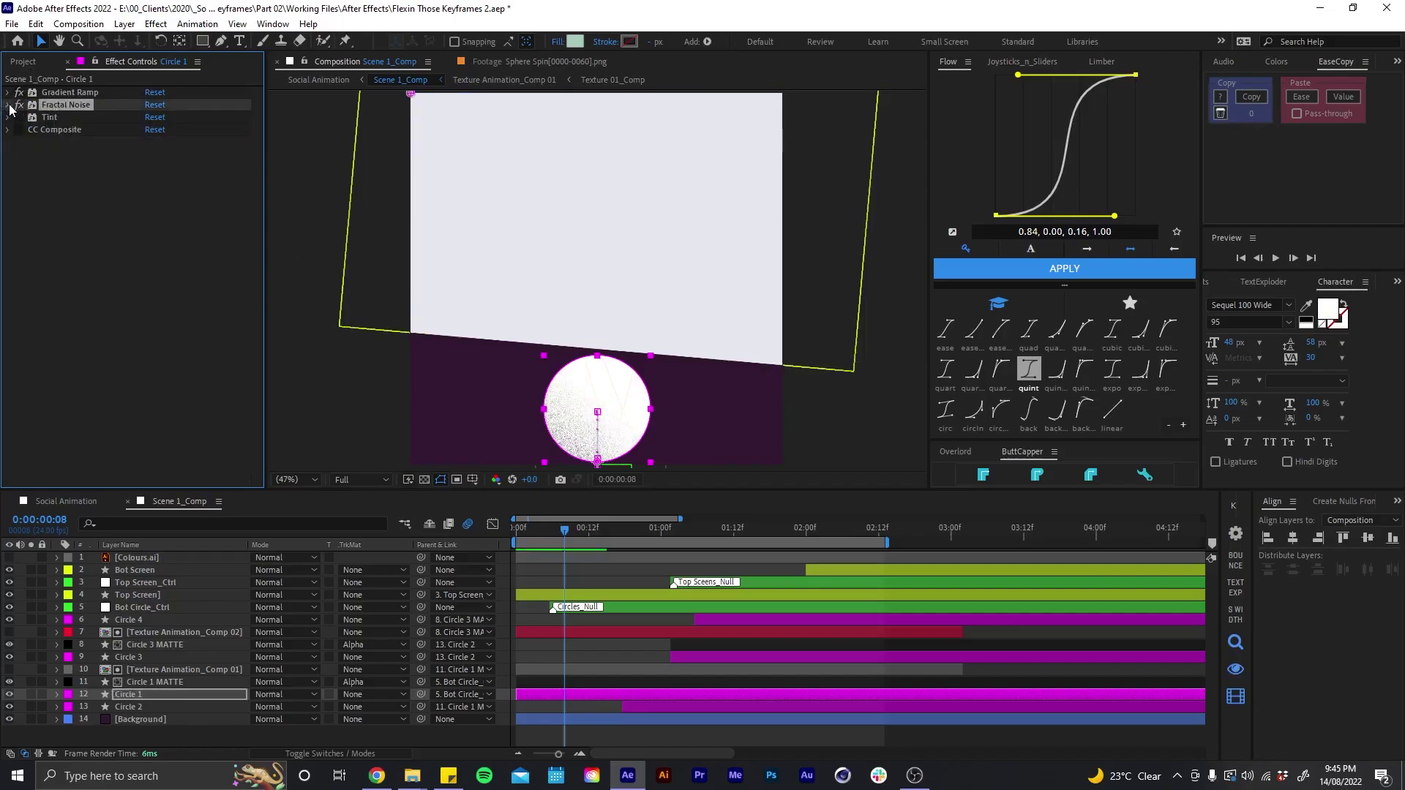
pyautogui.click(8, 105)
pyautogui.scroll(-2, 104, 475)
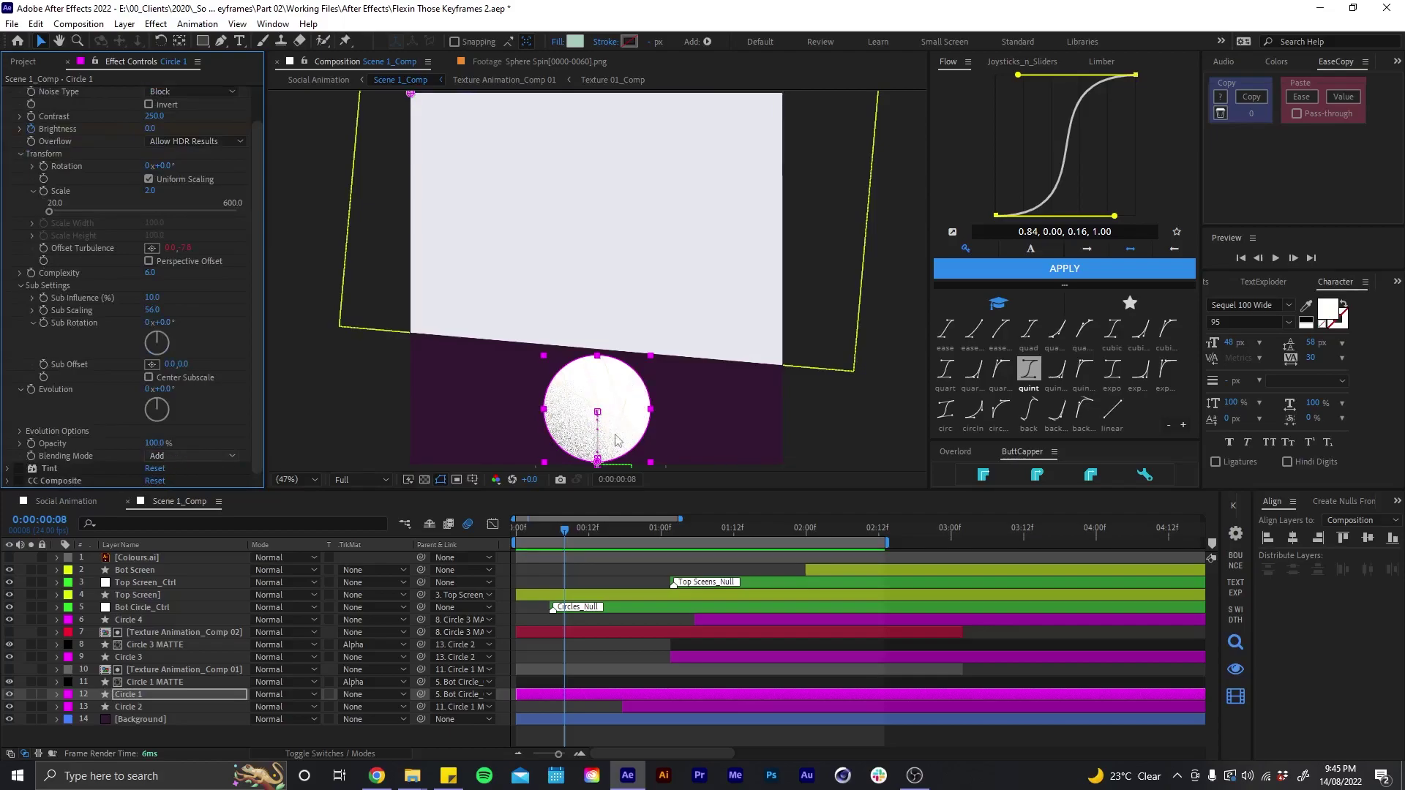
pyautogui.scroll(1, 13, 126)
pyautogui.click(8, 106)
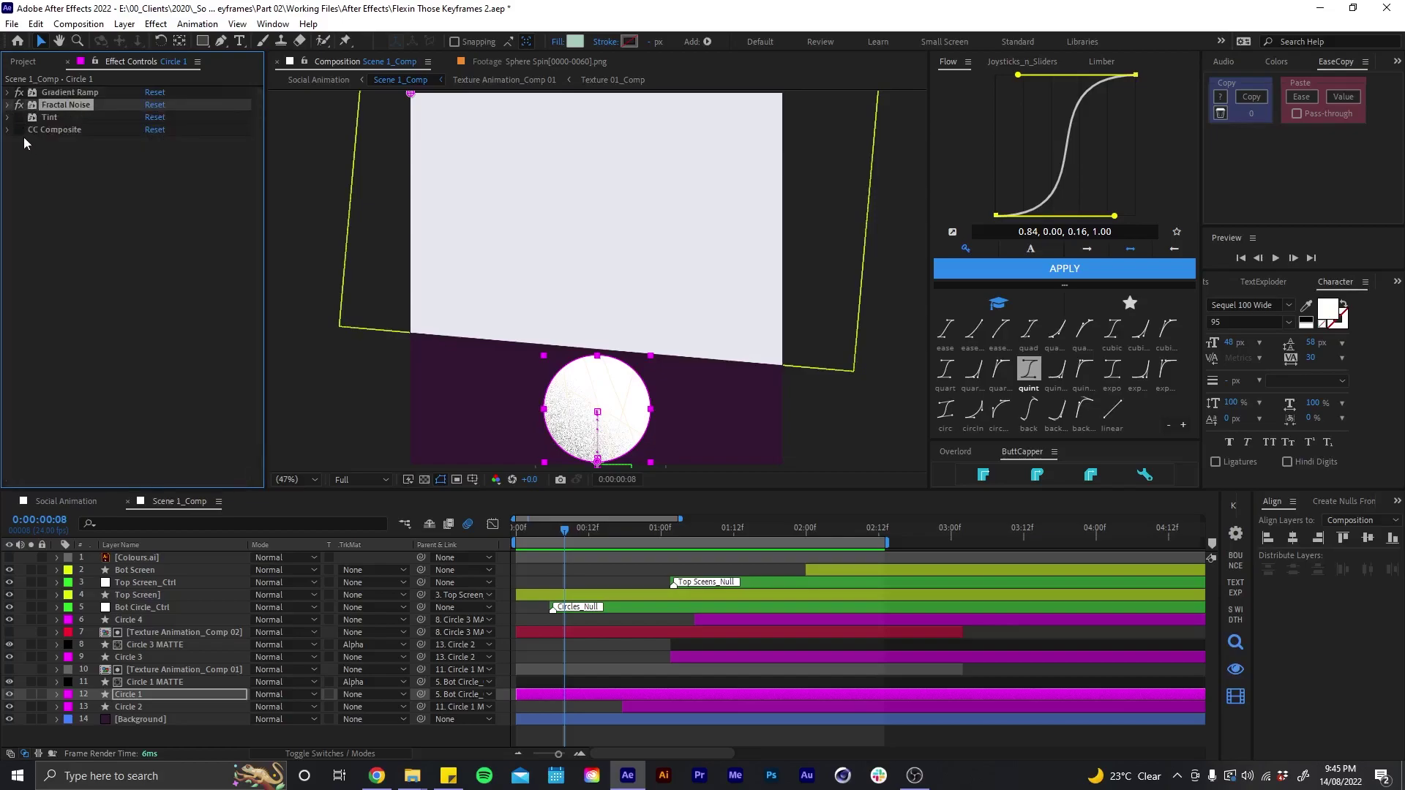
# - Turn Tint and CC Composite (Multiply at 100%) back on, reviewing each one's settings
pyautogui.click(19, 117)
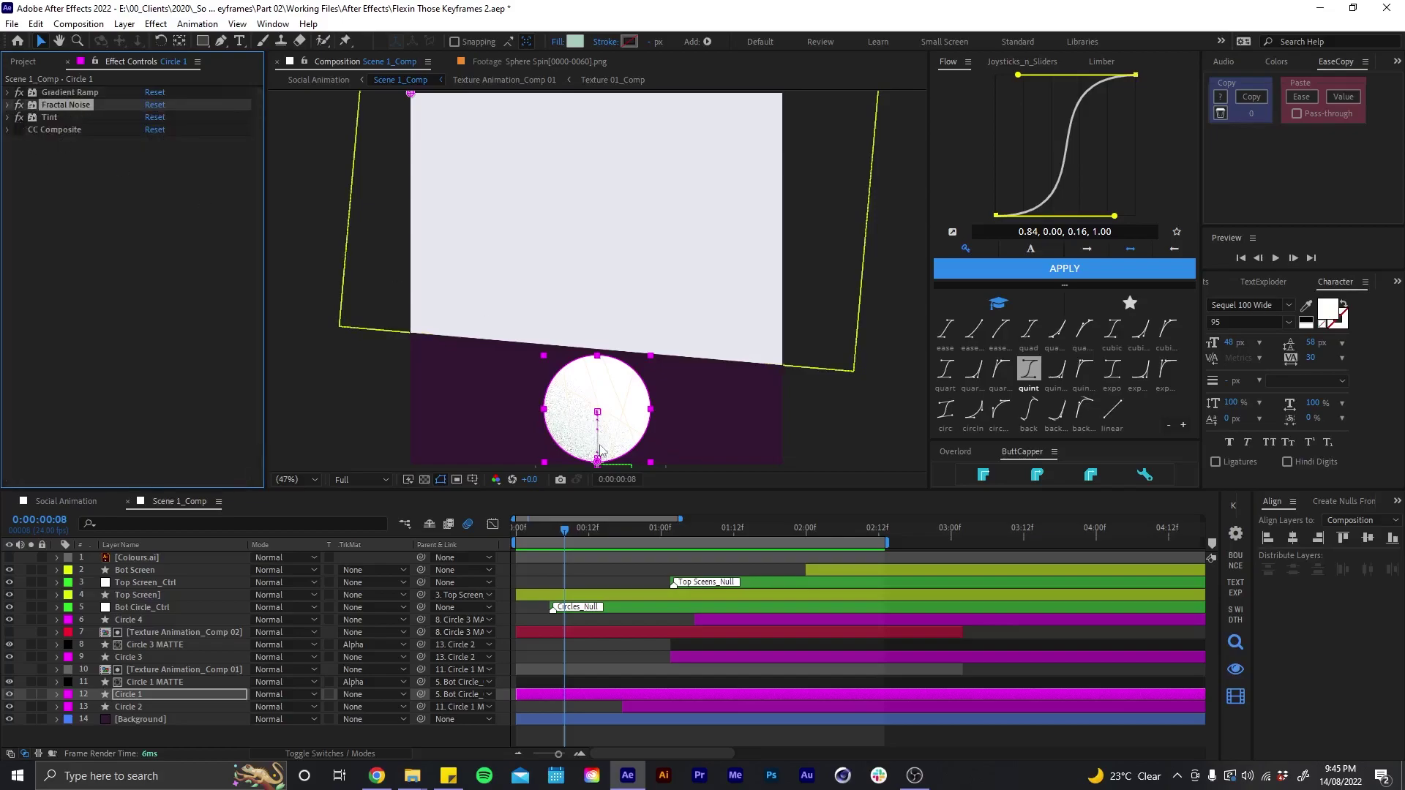
pyautogui.click(8, 117)
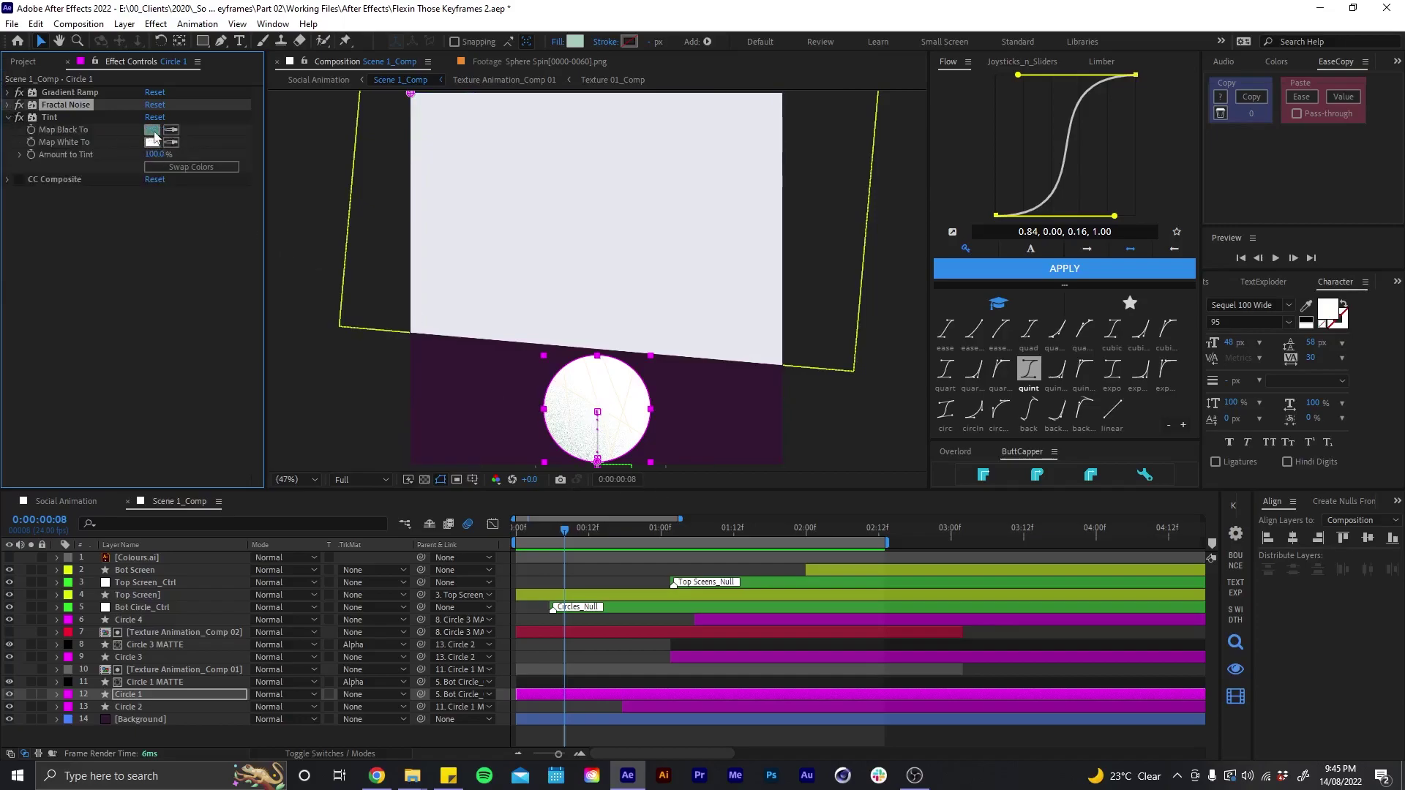
pyautogui.click(8, 118)
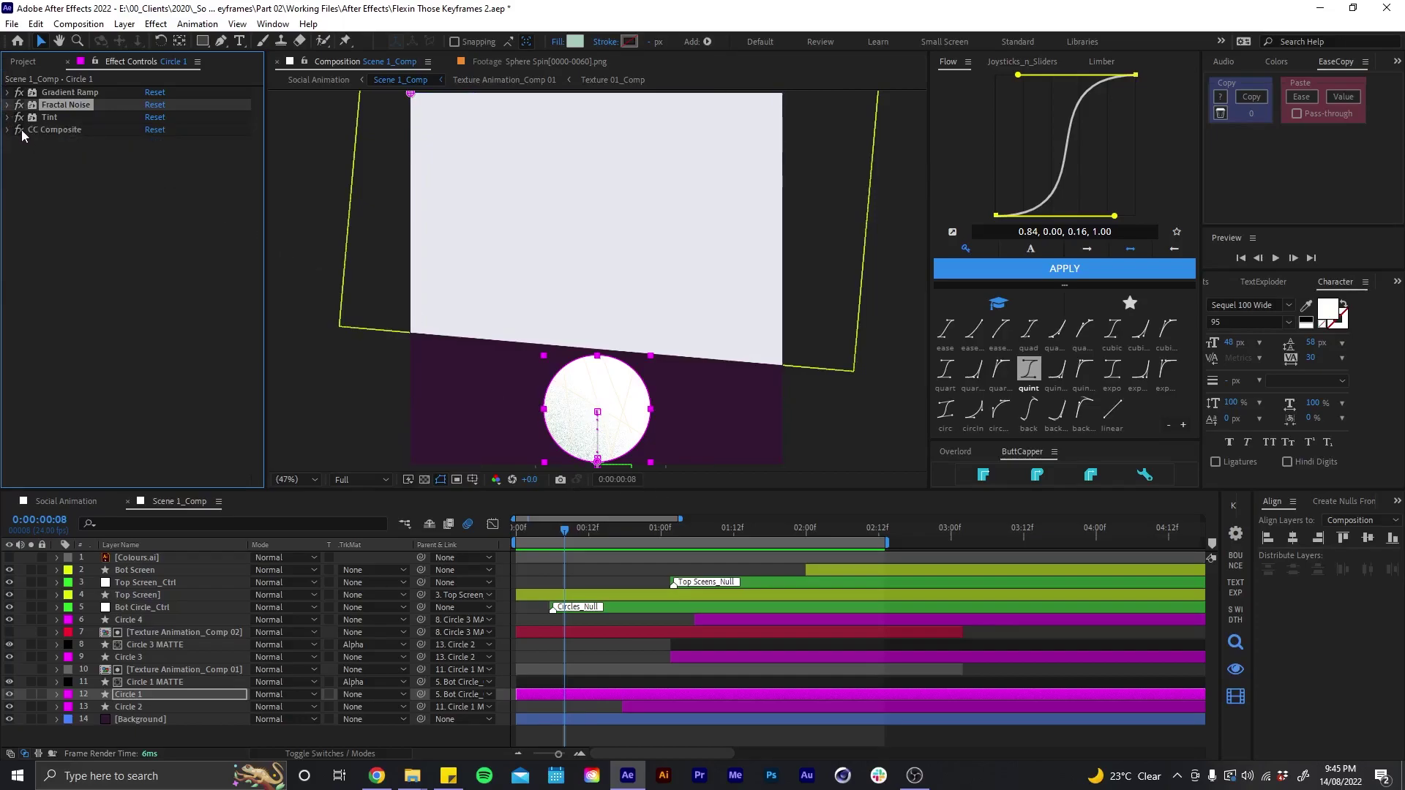
pyautogui.click(19, 129)
pyautogui.click(8, 129)
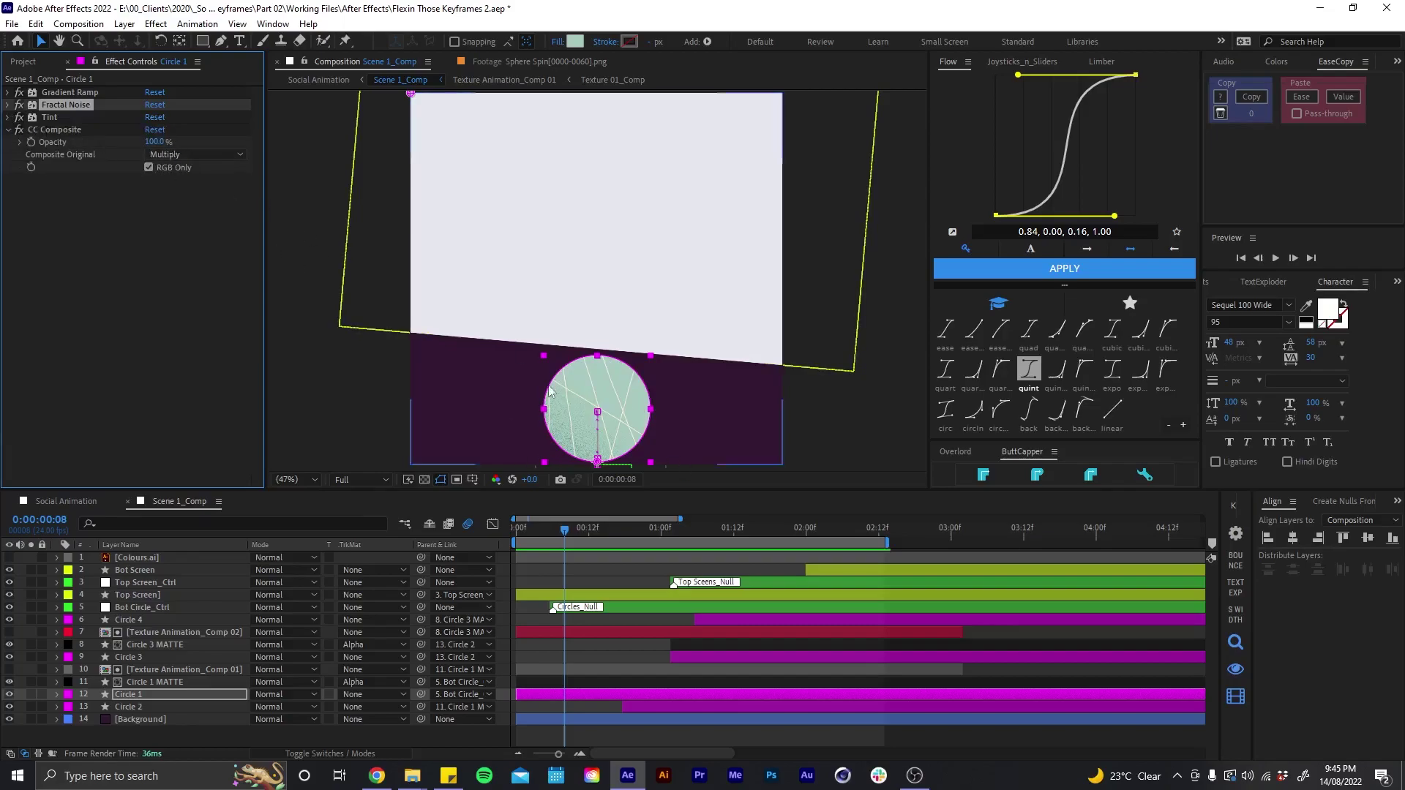
pyautogui.click(10, 131)
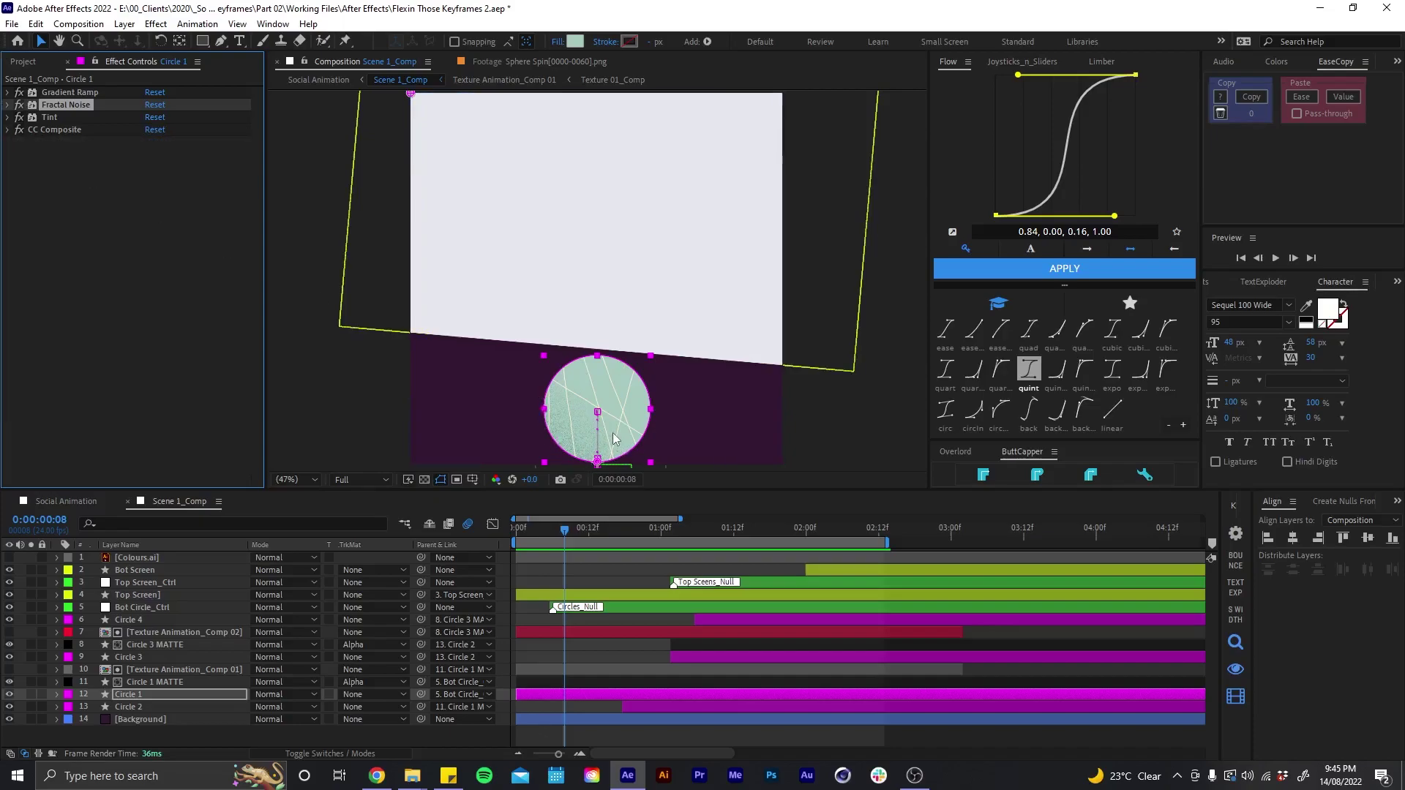
pyautogui.click(176, 669)
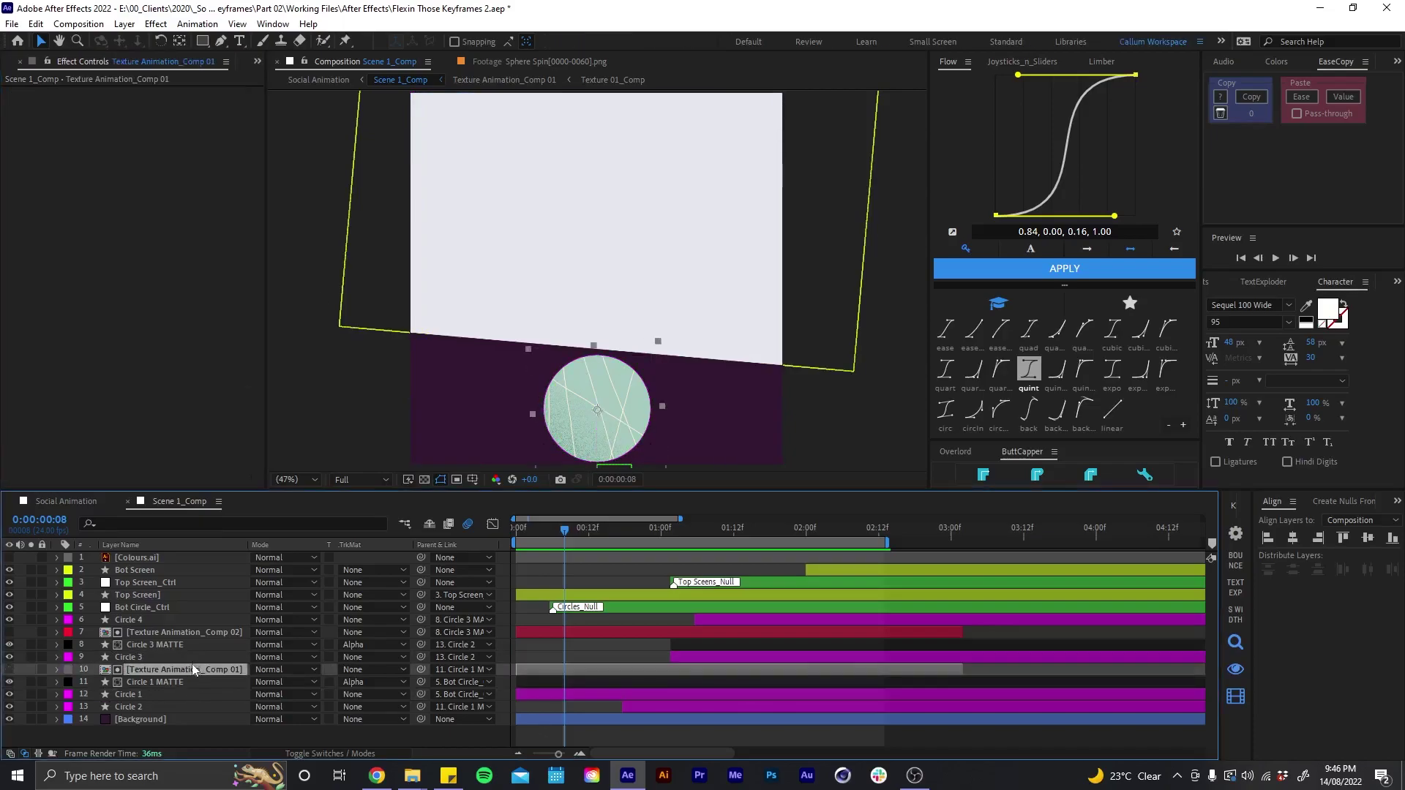
# - Open Texture Animation_Comp 01 and preview its texture animation, stopping at frame 02f
pyautogui.doubleClick(191, 668)
pyautogui.moveTo(559, 524)
pyautogui.mouseDown()
pyautogui.moveTo(524, 538)
pyautogui.moveTo(539, 538)
pyautogui.mouseUp()
pyautogui.click(143, 571)
pyautogui.press('F2')
pyautogui.moveTo(708, 524); pyautogui.dragTo(451, 539)
pyautogui.press('space')
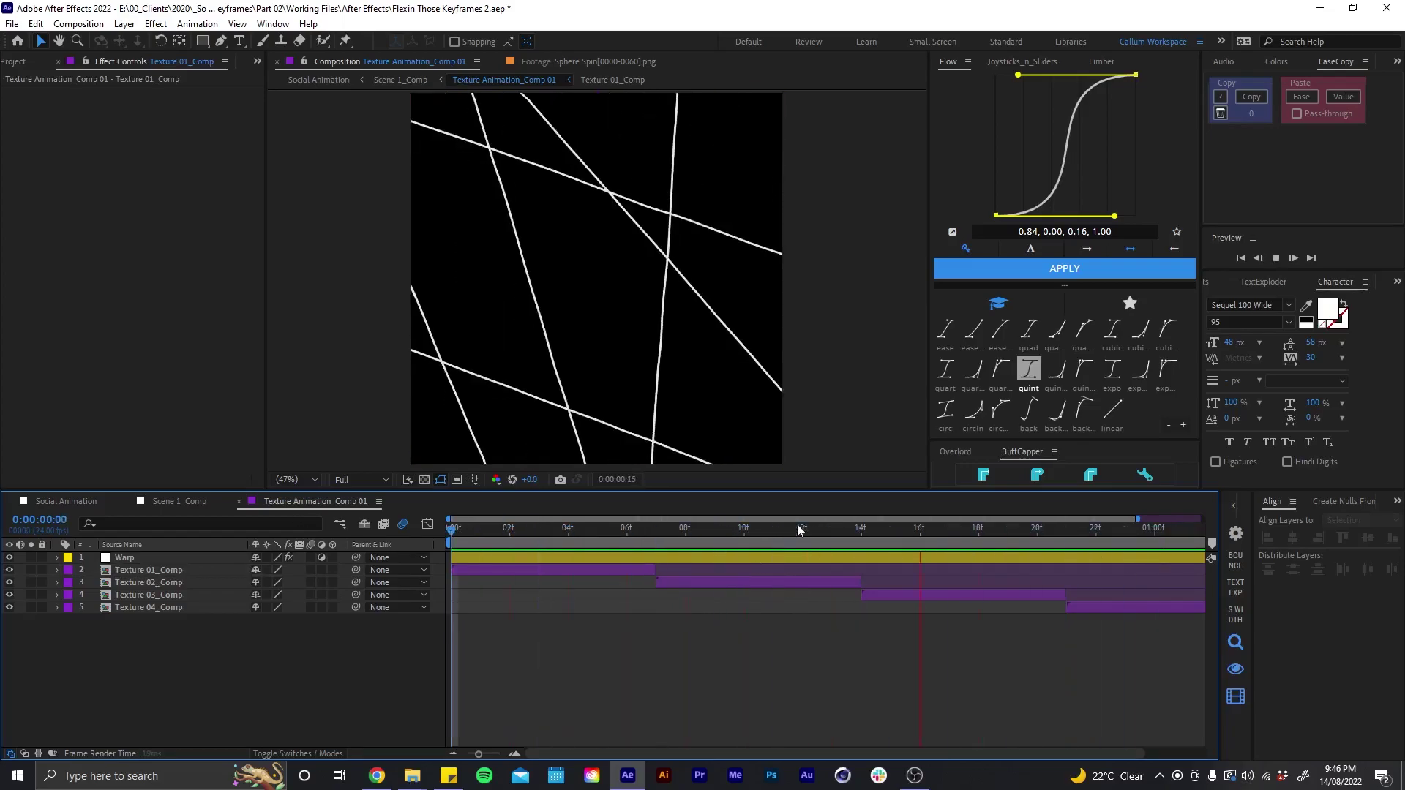
pyautogui.click(521, 540)
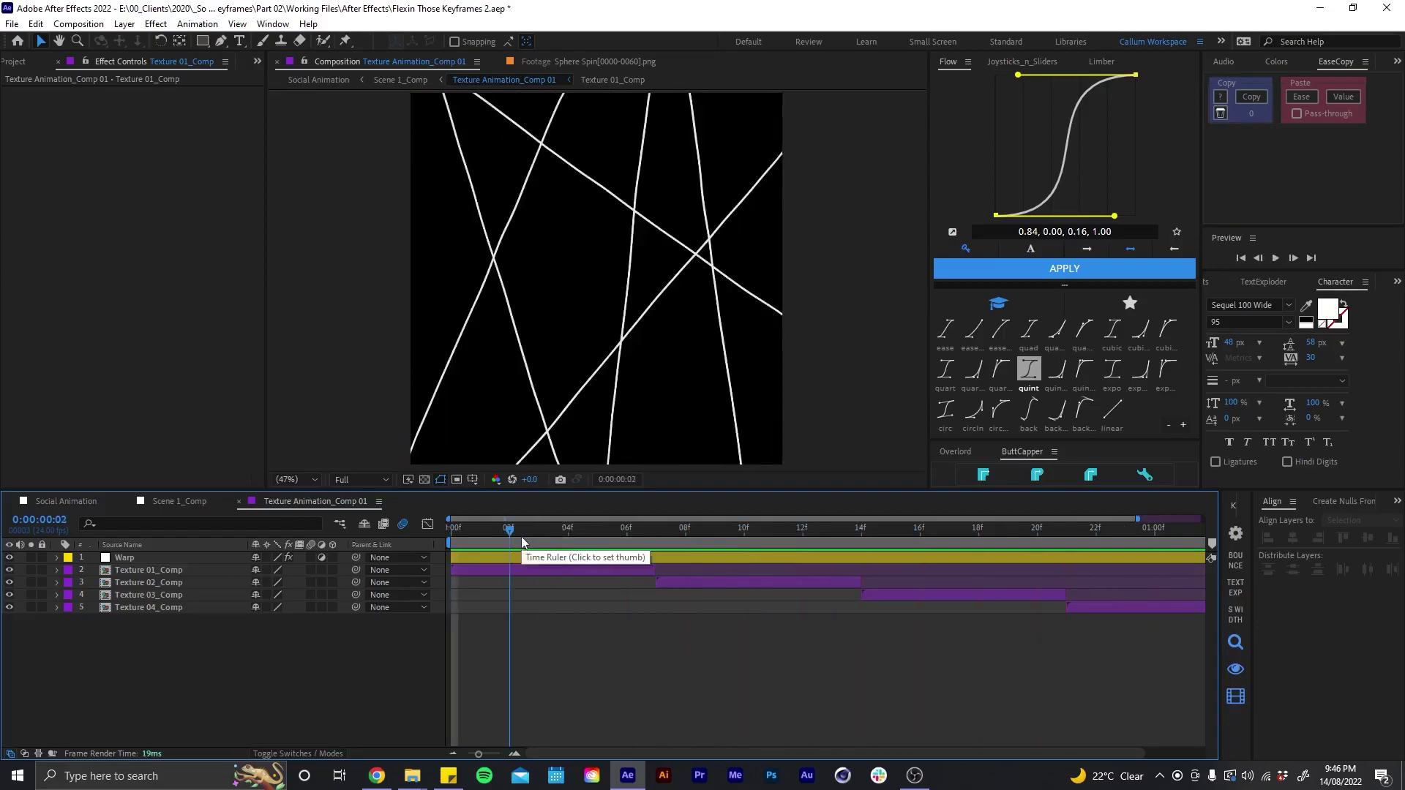
# - Inspect the Warp layer's seed expression posterizeTime(6),wiggle(10,100), then close the precomp
pyautogui.click(511, 557)
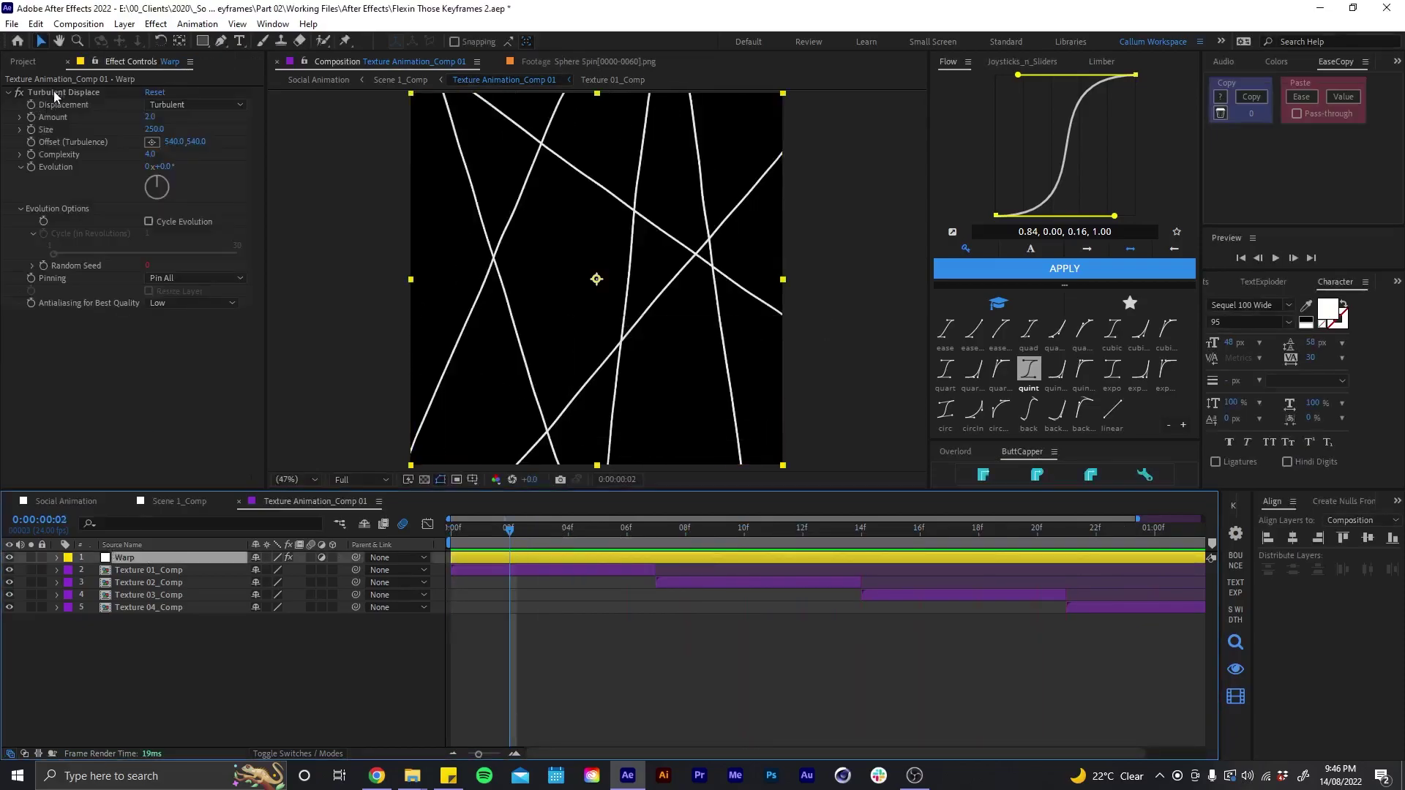
pyautogui.click(79, 277)
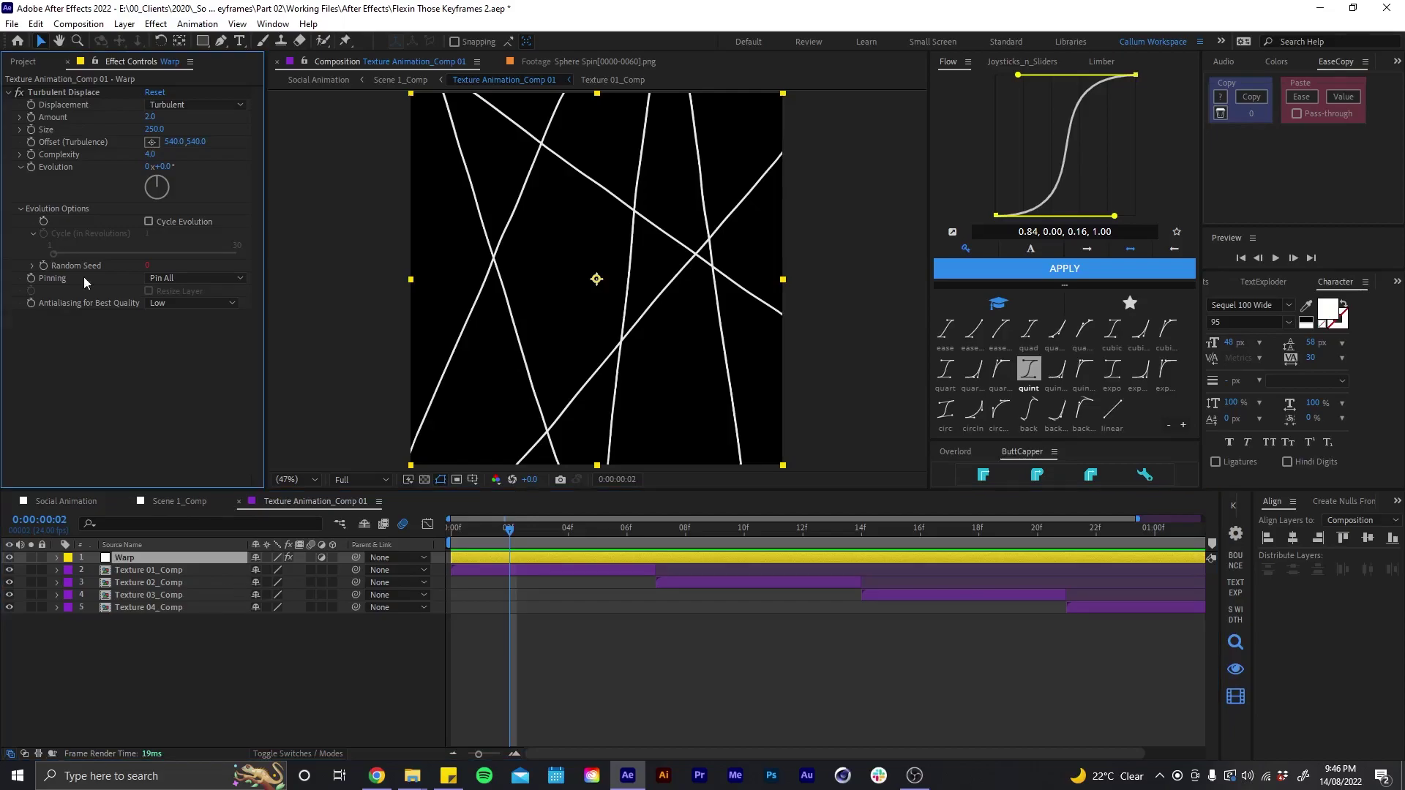
pyautogui.click(146, 558)
pyautogui.press('u')
pyautogui.press('u')
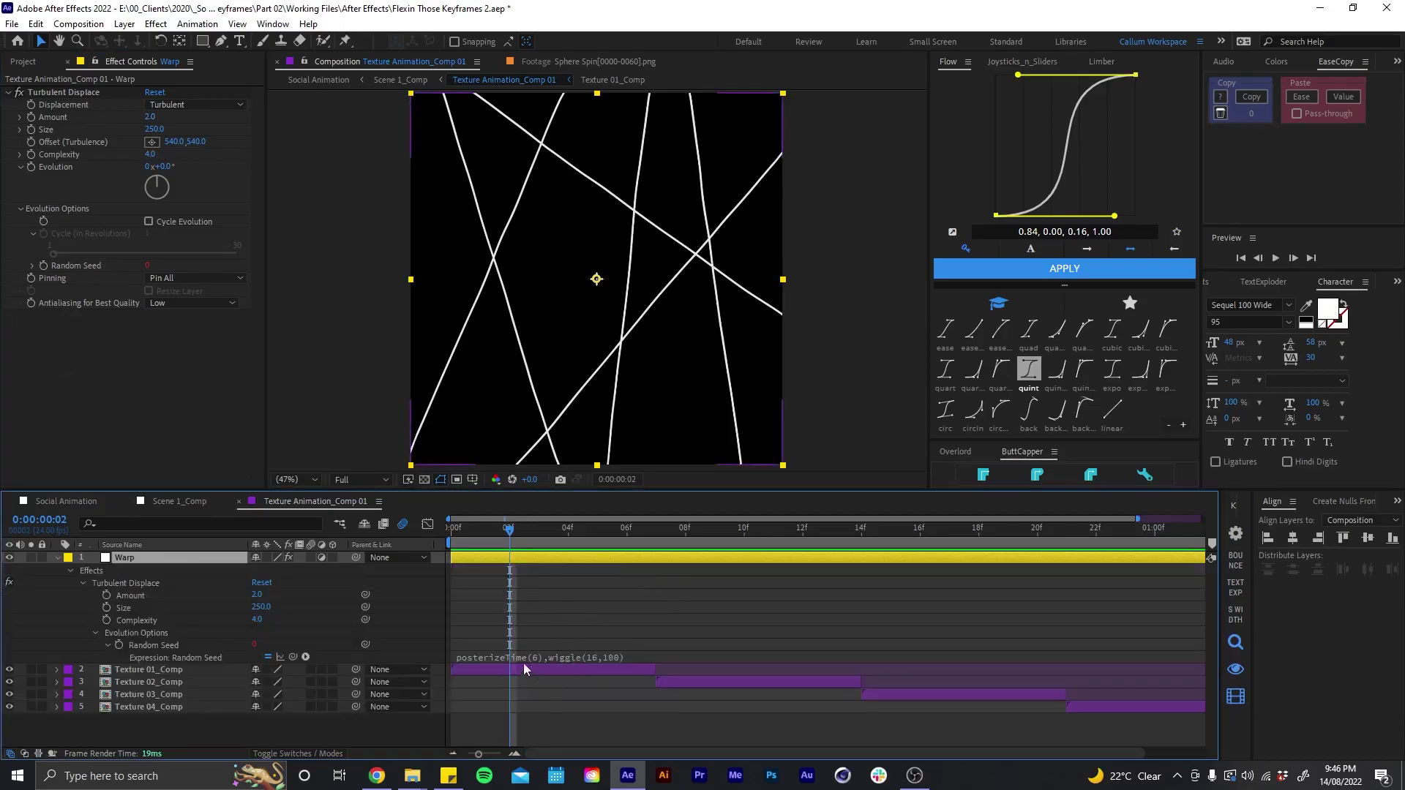
pyautogui.moveTo(526, 521); pyautogui.dragTo(627, 524)
pyautogui.press('u')
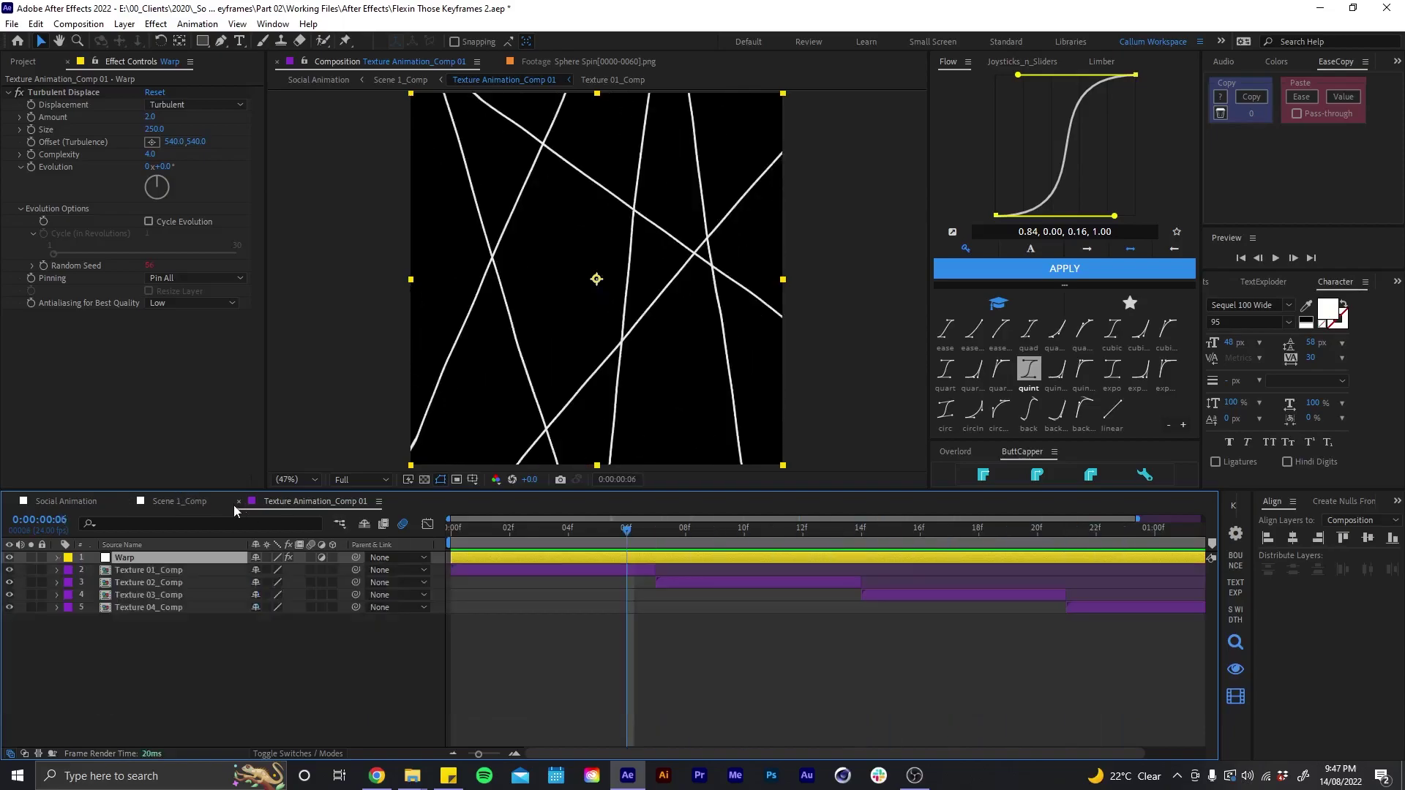
pyautogui.click(238, 502)
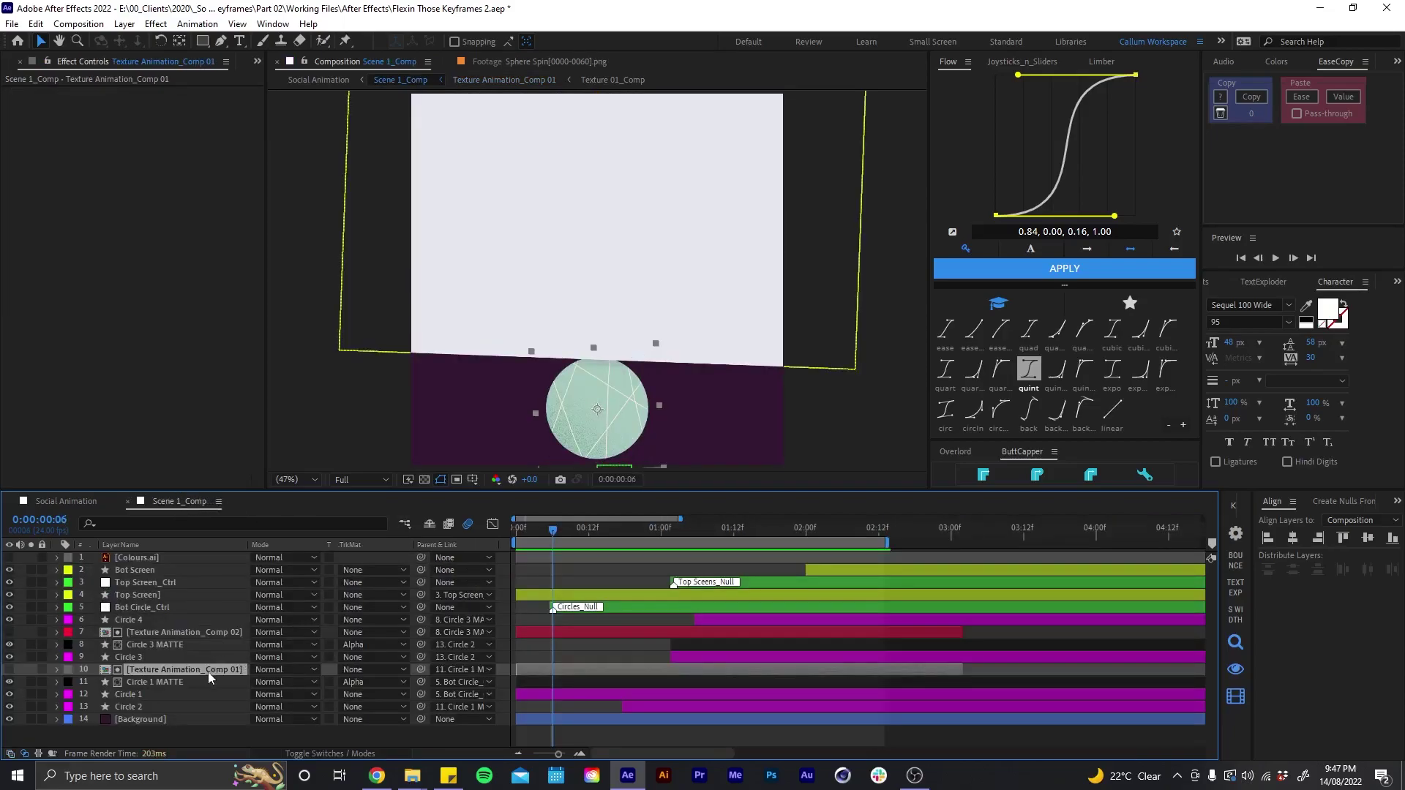
# - Review layer 10's Time Remap keyframes, then return to Scene 1_Comp and scrub to 2:04
pyautogui.press('u')
pyautogui.press('u')
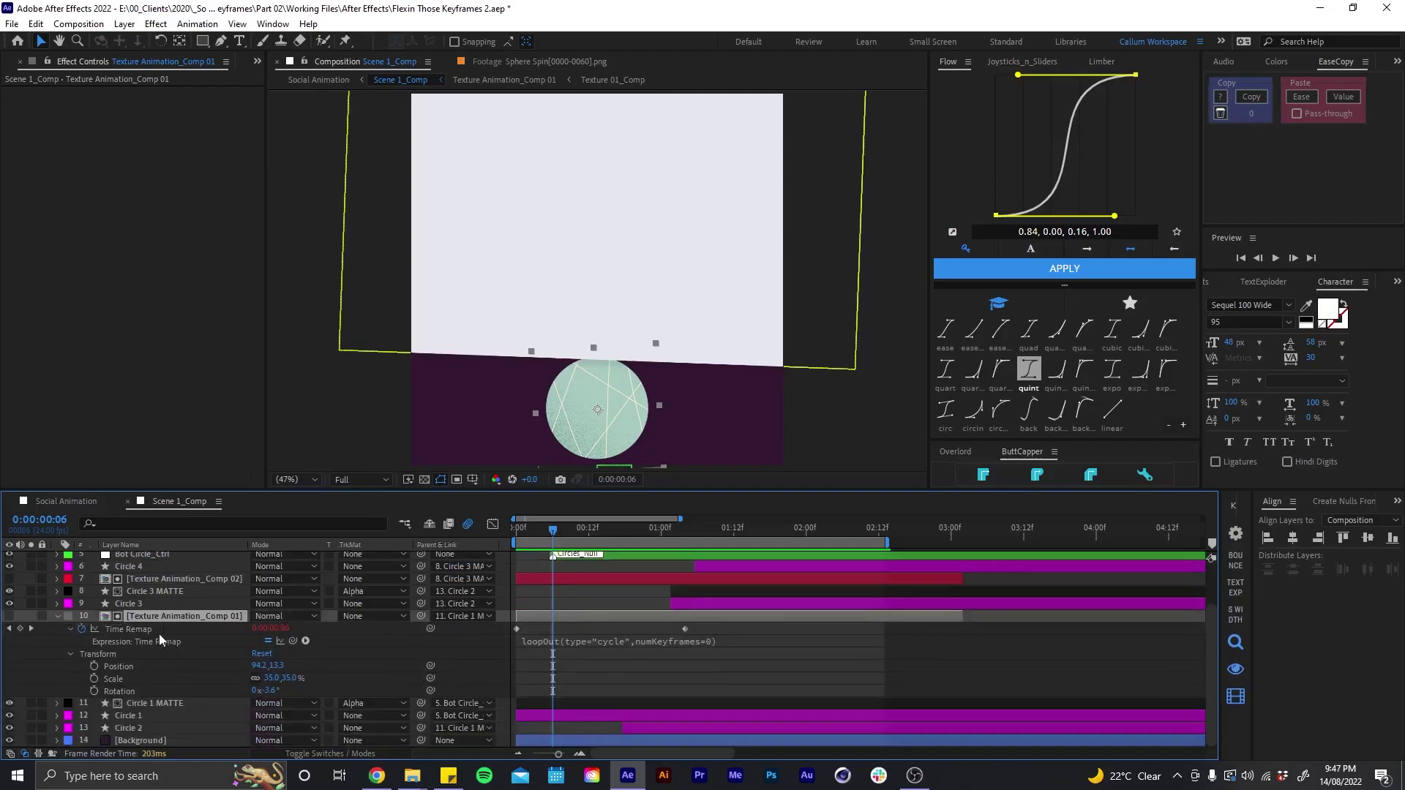
pyautogui.click(124, 631)
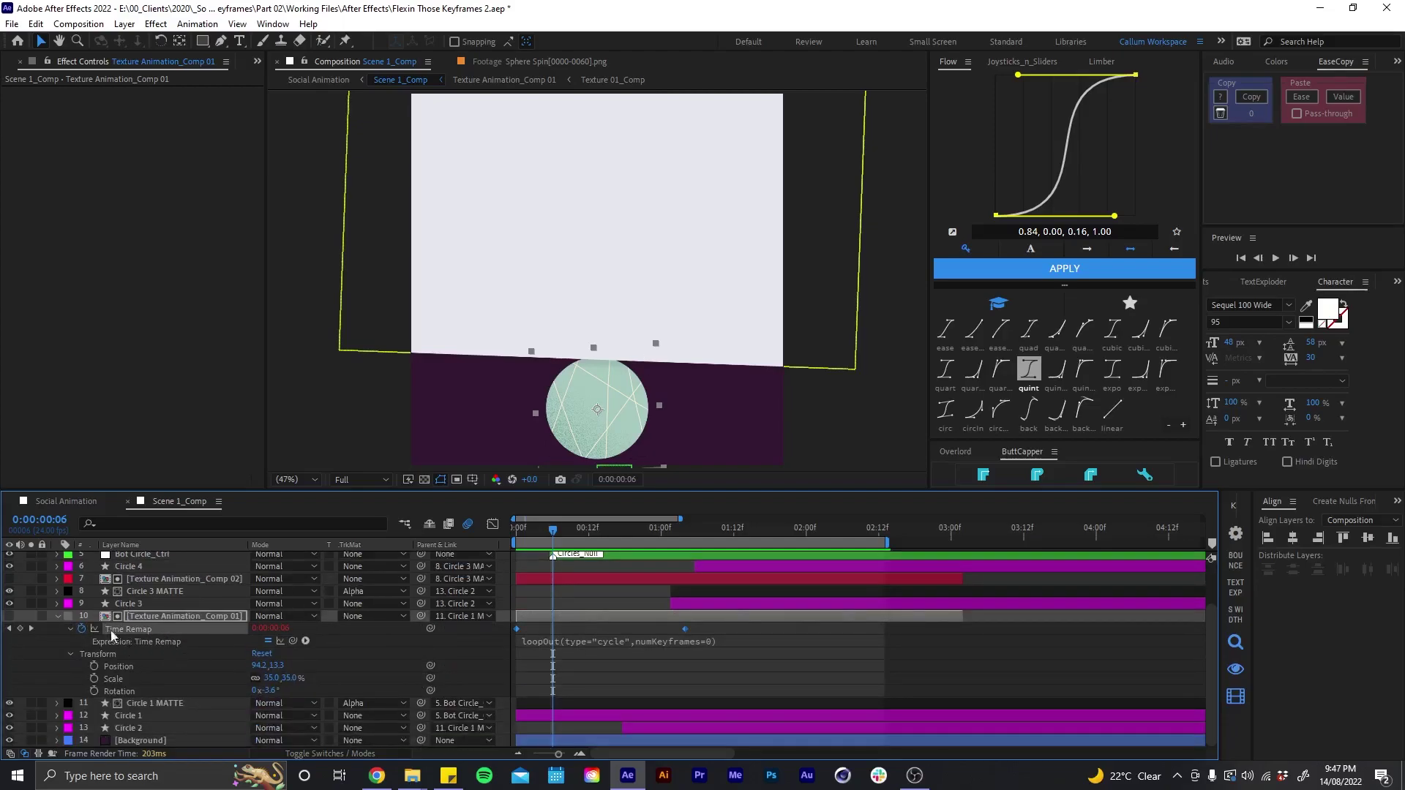
pyautogui.moveTo(622, 530); pyautogui.dragTo(685, 525)
pyautogui.doubleClick(663, 617)
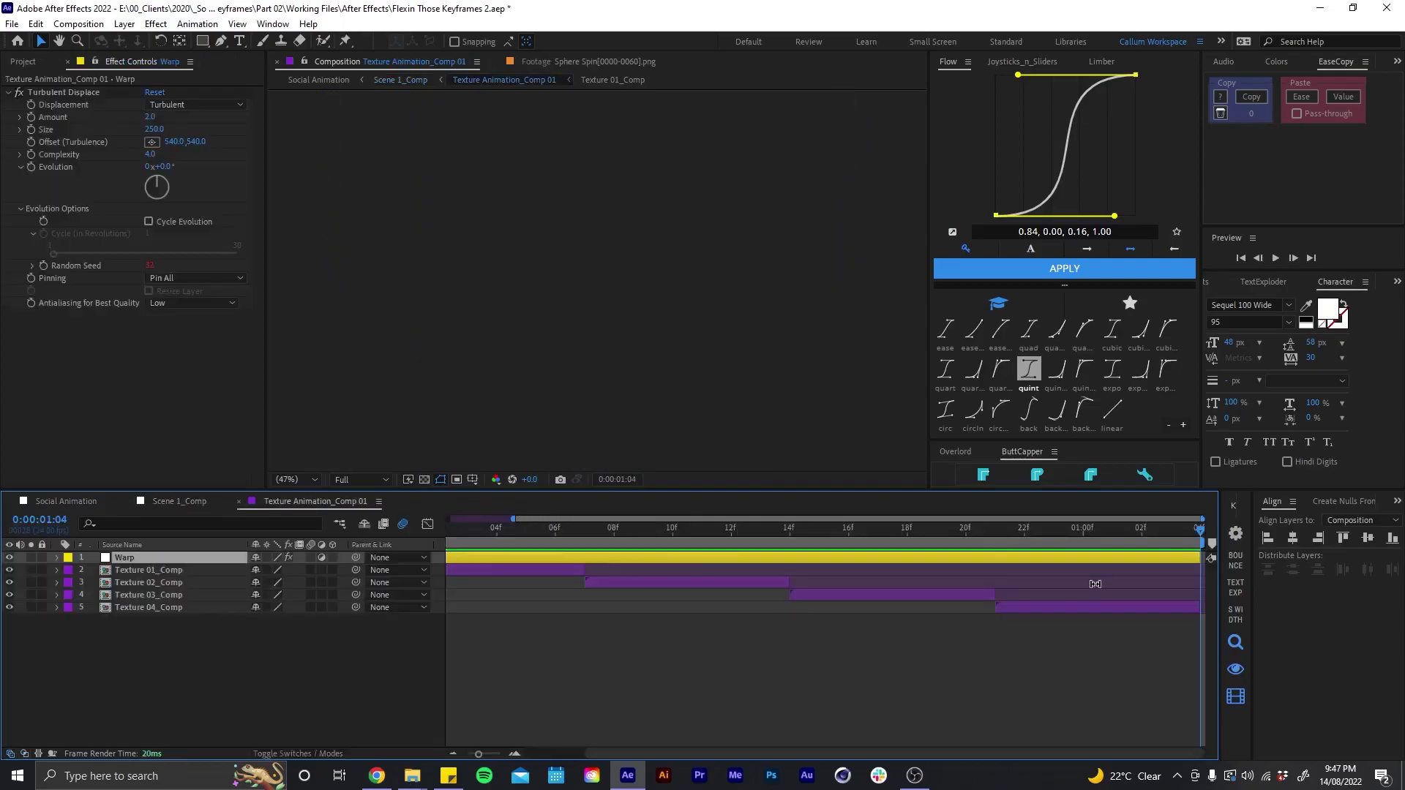
pyautogui.click(222, 500)
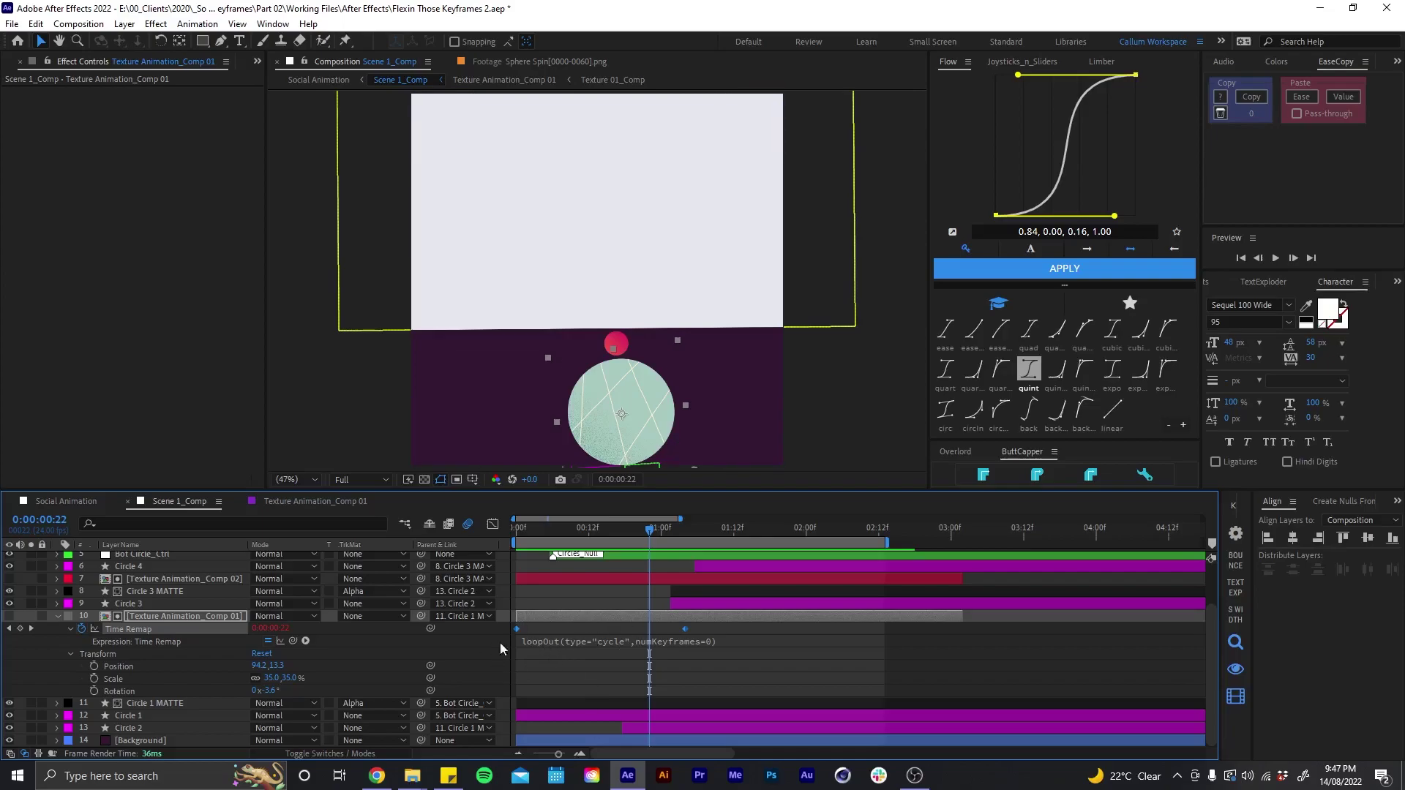
pyautogui.moveTo(647, 536); pyautogui.dragTo(801, 524)
pyautogui.press('space')
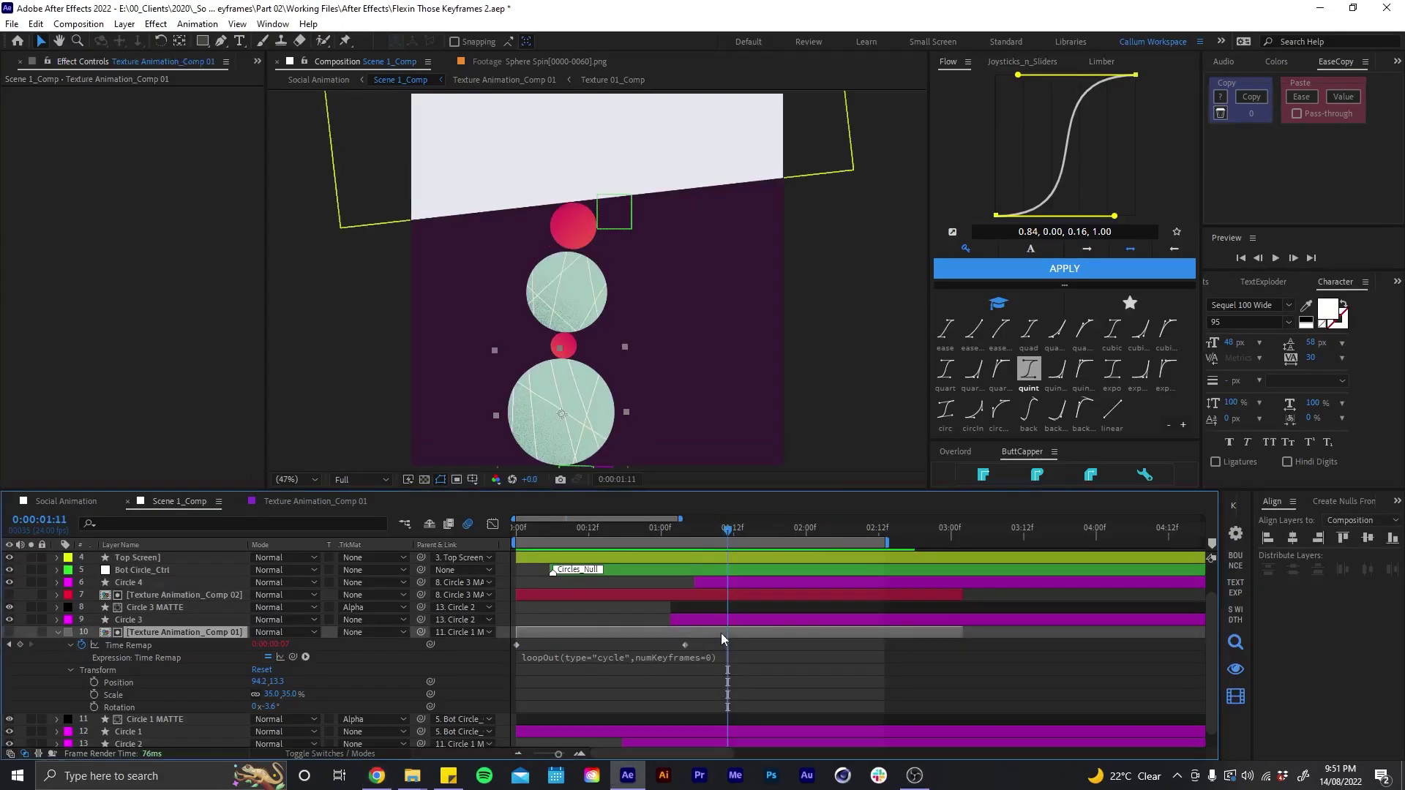
# - Collapse the precomp layer and open Circle 4's gradient overlay colour editor
pyautogui.press('u')
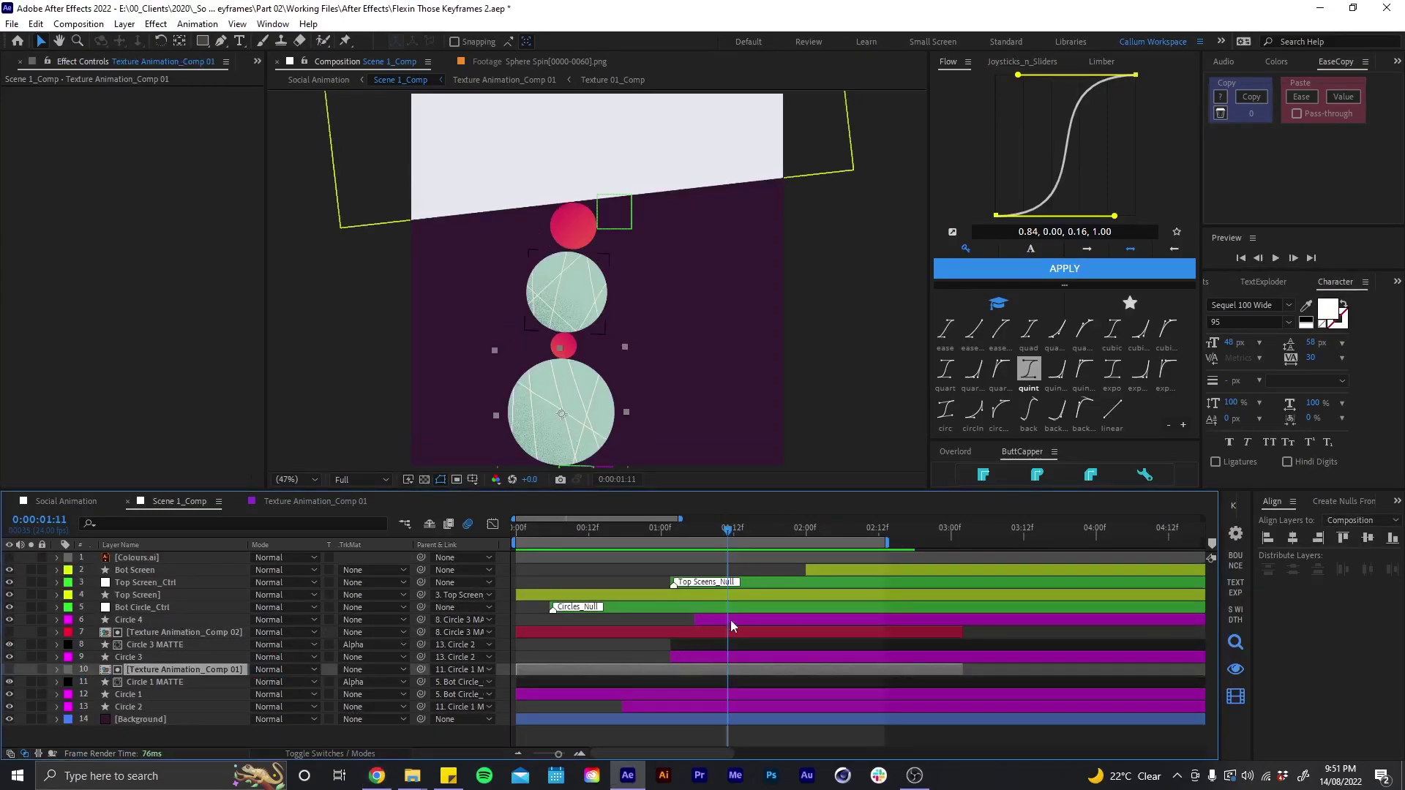
pyautogui.click(713, 622)
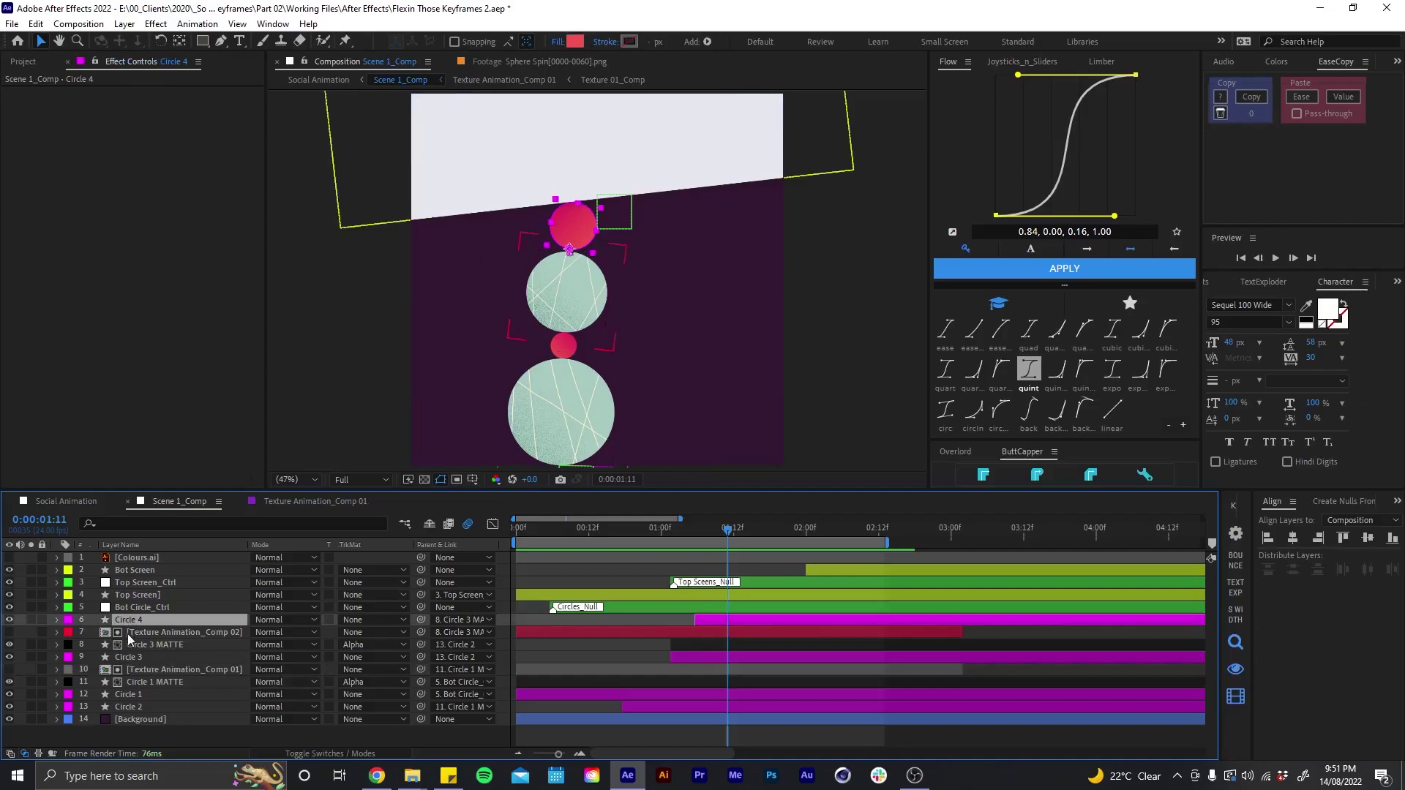
pyautogui.press('u')
pyautogui.press('u')
pyautogui.scroll(-3, 128, 696)
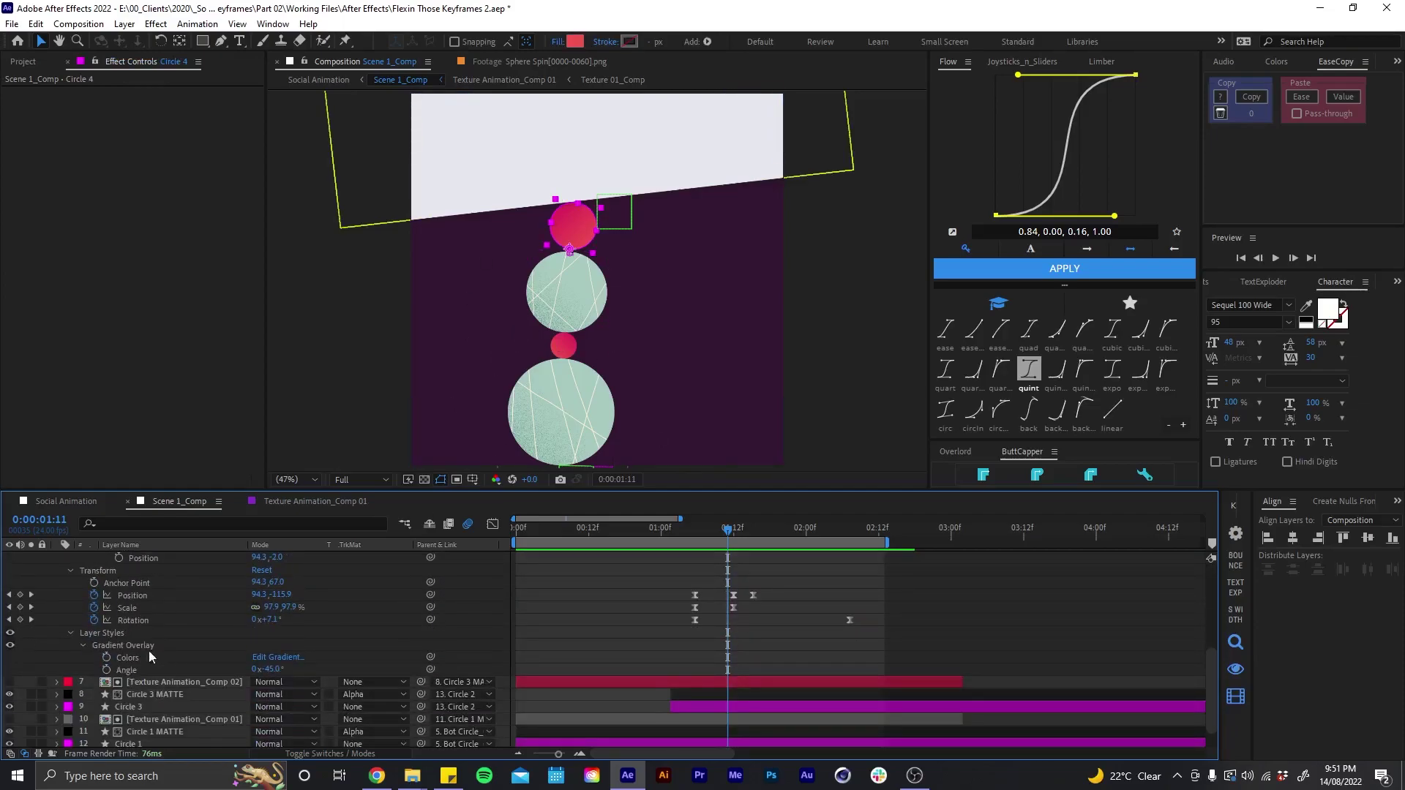
pyautogui.click(287, 657)
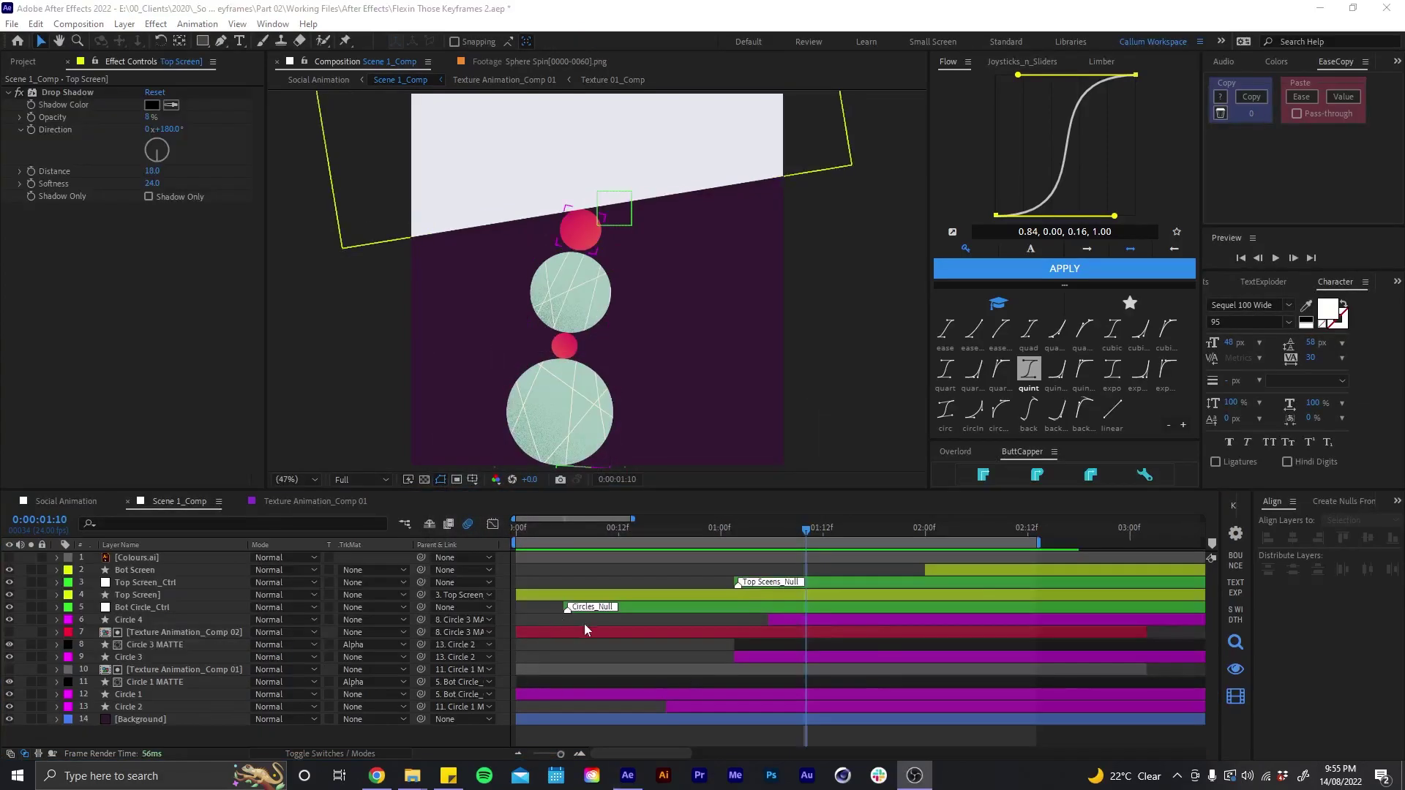
# - Reveal Top Screen's keyframed Position and Rotation at frame 3
pyautogui.moveTo(574, 539); pyautogui.dragTo(550, 534)
pyautogui.click(546, 595)
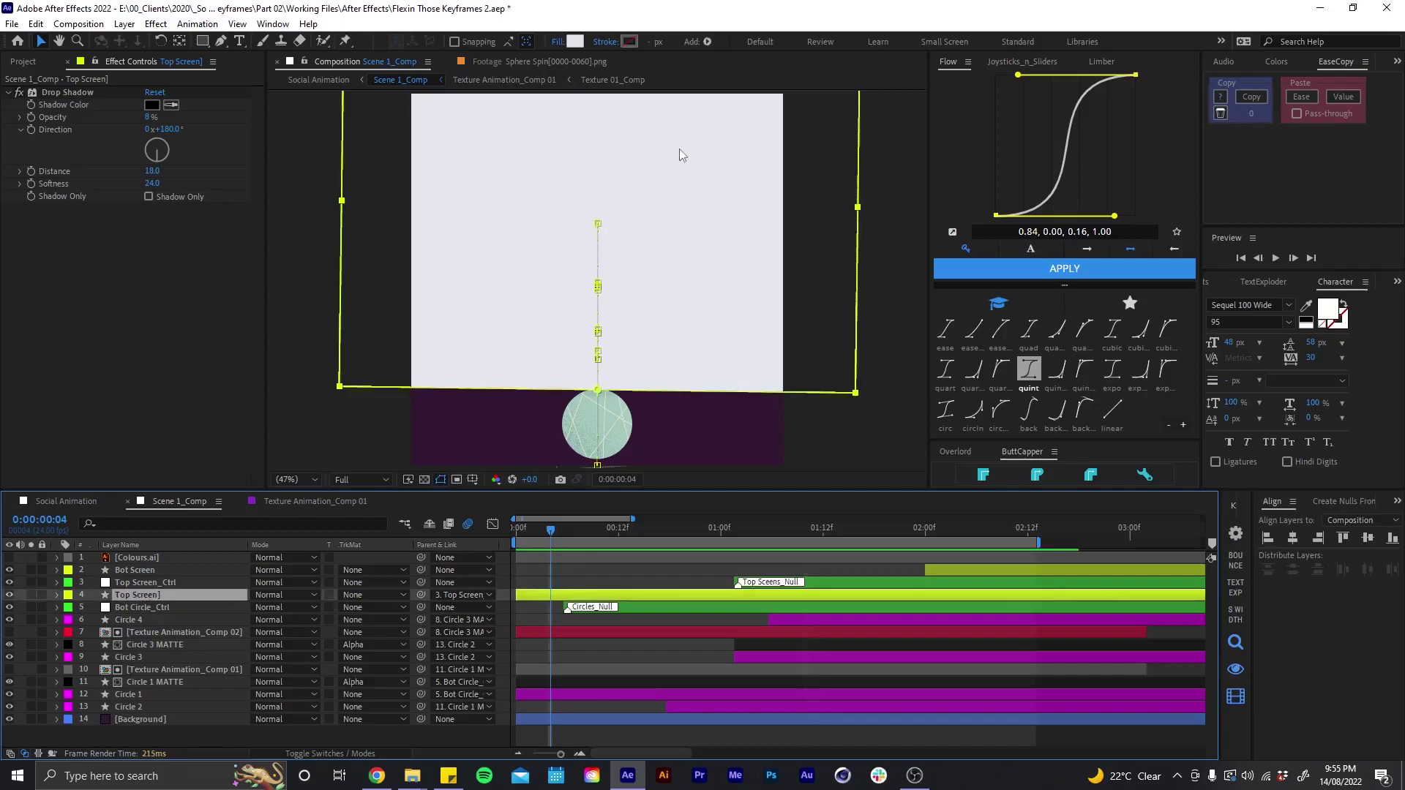
pyautogui.moveTo(552, 538); pyautogui.dragTo(828, 474)
pyautogui.press('u')
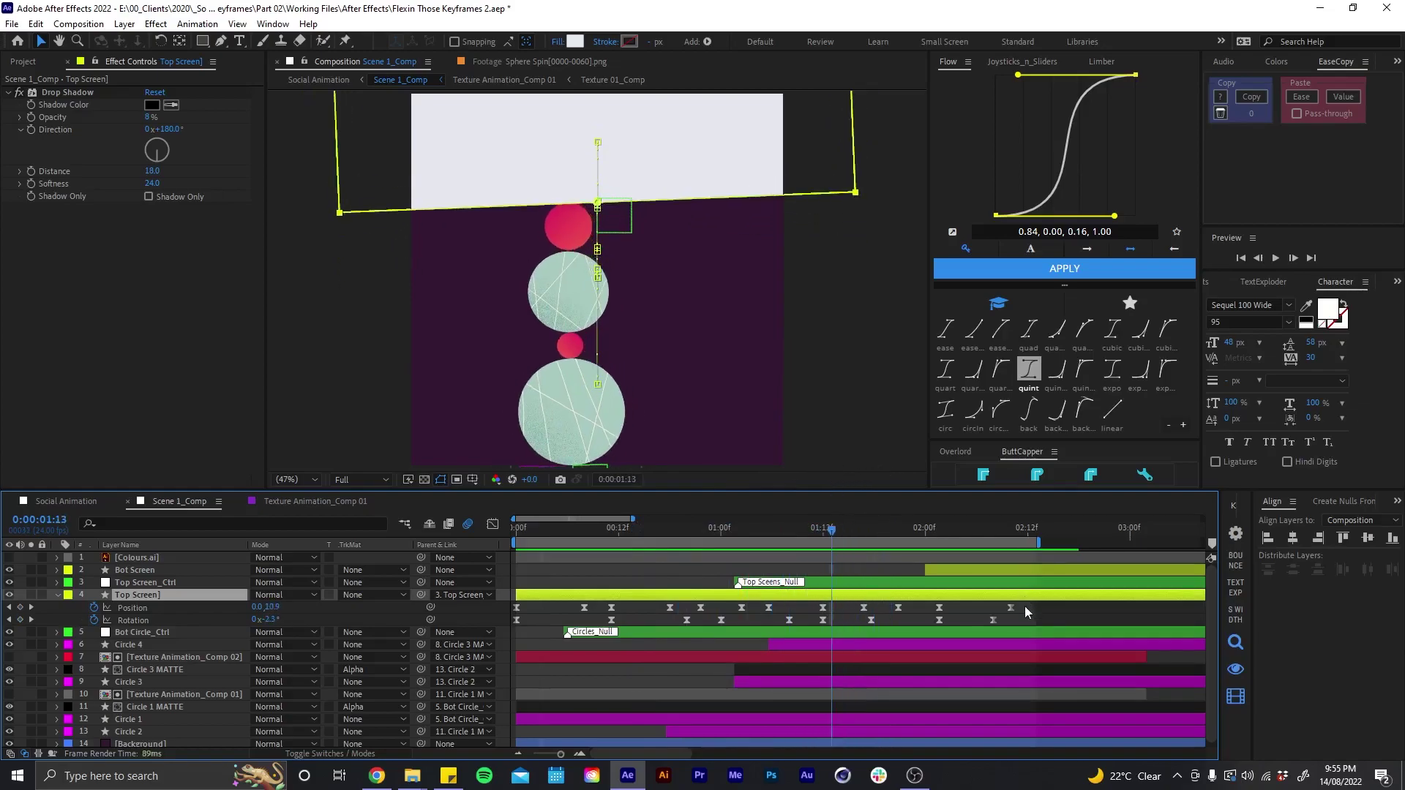
# - Show Top Screen's Position and Rotation speed curves, zoomed in, while scrubbing its tilt
pyautogui.moveTo(1025, 606); pyautogui.dragTo(483, 632)
pyautogui.click(492, 524)
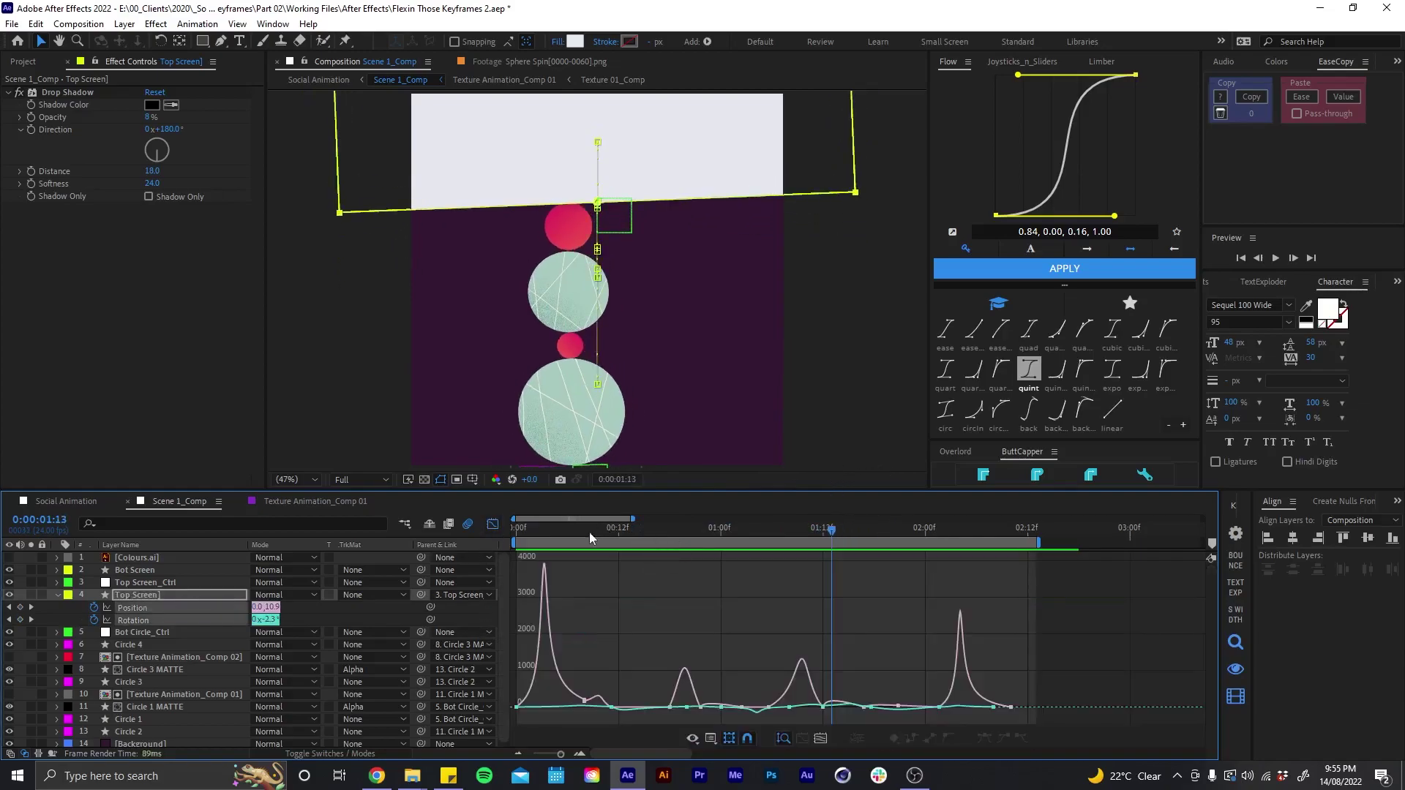
pyautogui.press('Home')
pyautogui.press('=')
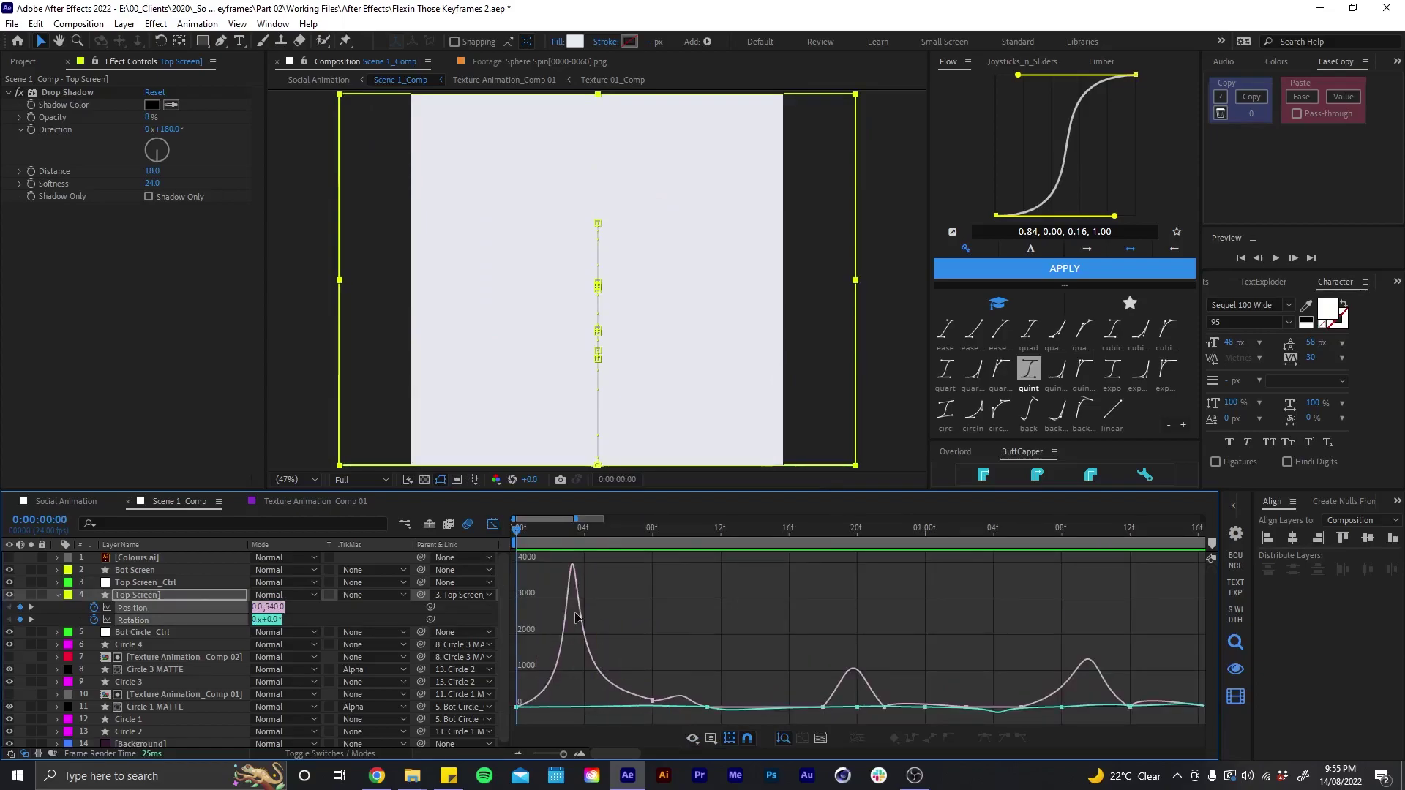
pyautogui.moveTo(549, 530); pyautogui.dragTo(704, 549)
# - Return to layer bars, collapse Top Screen's properties and zoom out to about 5 seconds
pyautogui.click(492, 524)
pyautogui.press('u')
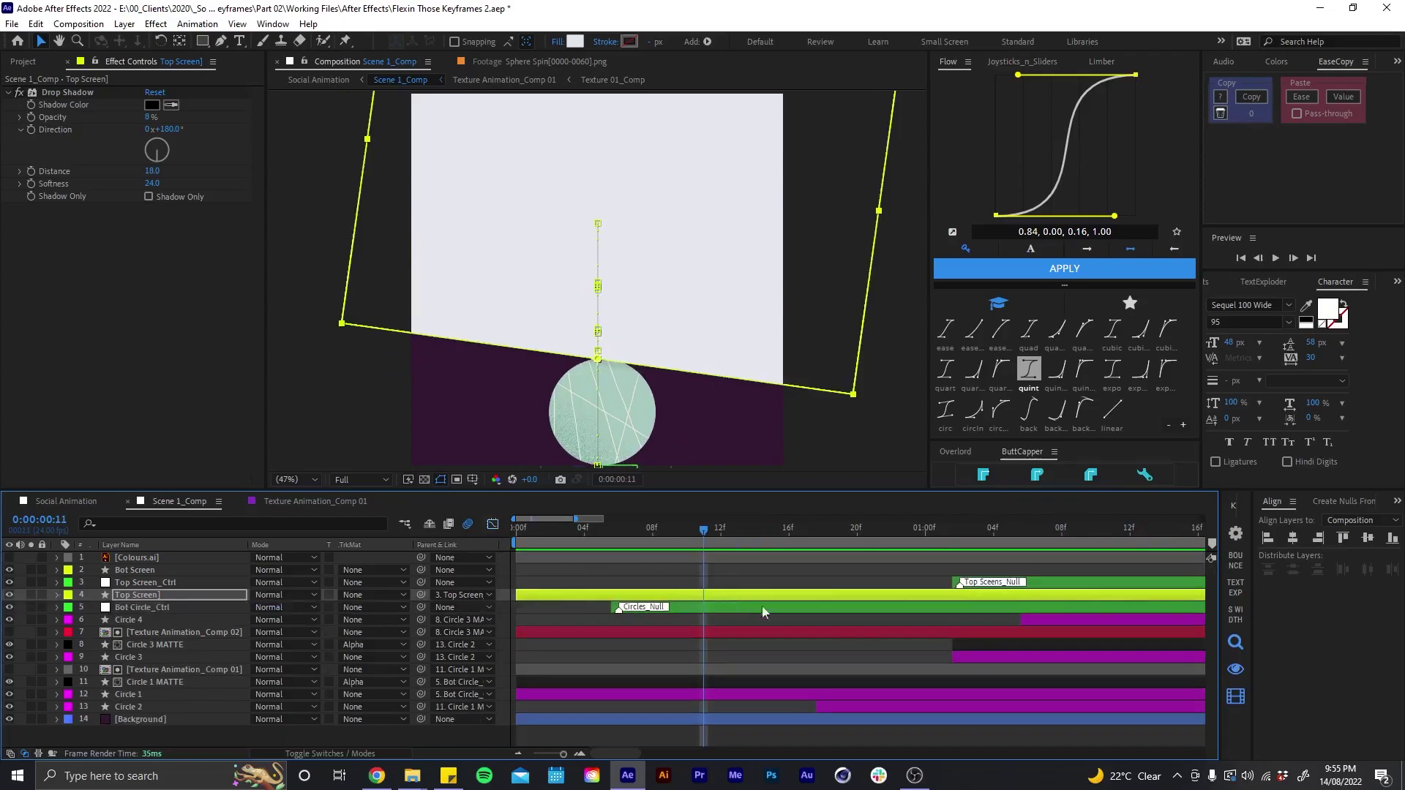
pyautogui.press('-')
pyautogui.click(740, 581)
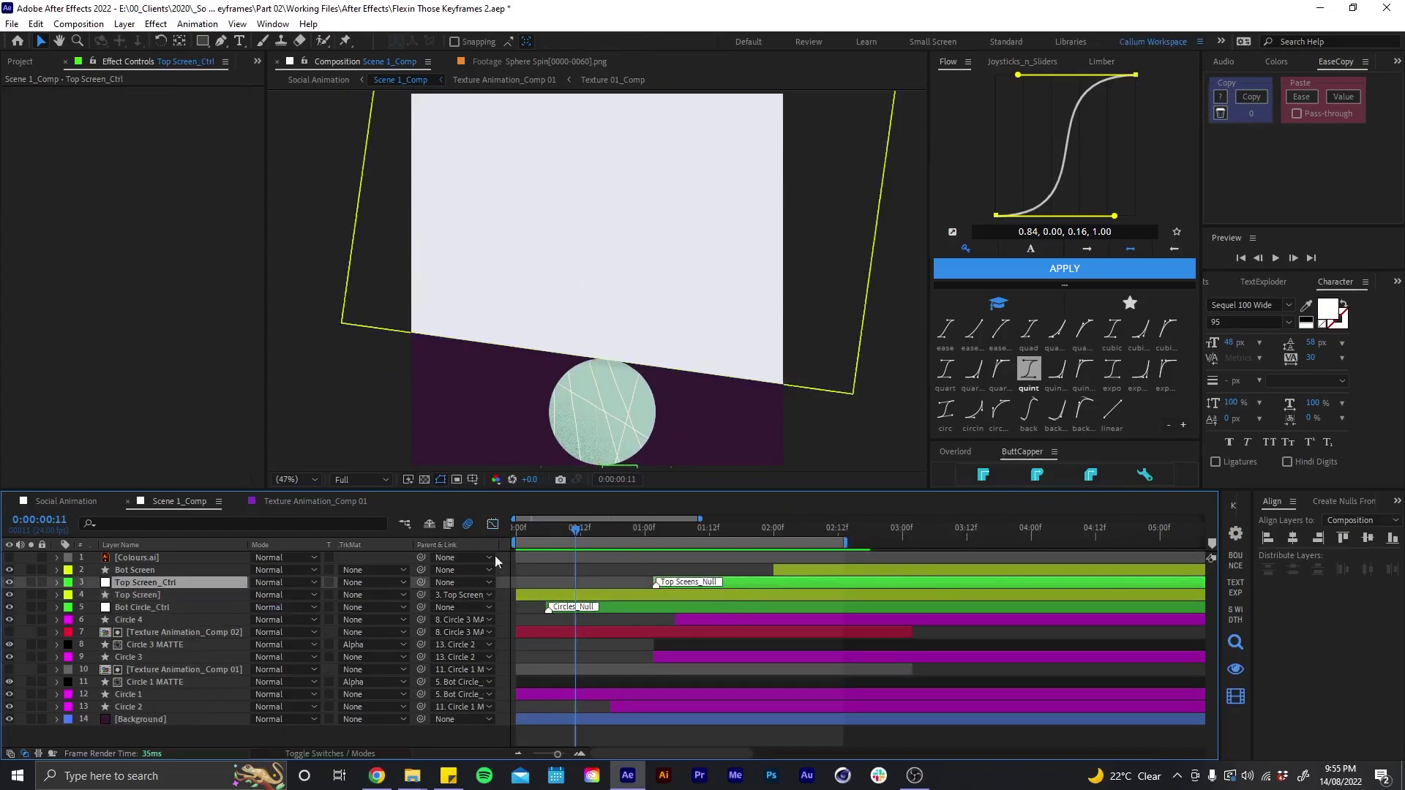
# - At 1:05, reveal and select Top Screen's Position keyframes
pyautogui.click(127, 598)
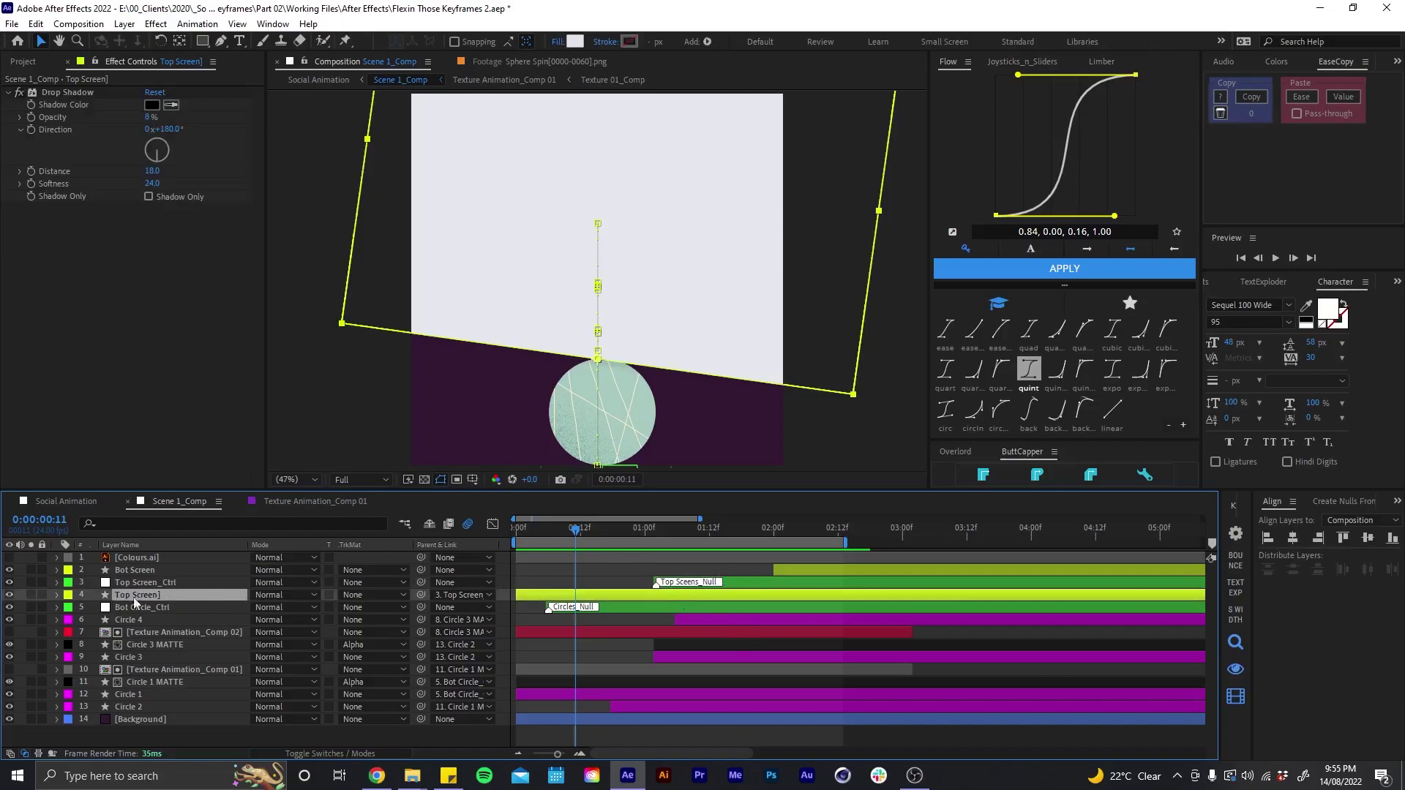
pyautogui.click(672, 527)
pyautogui.click(723, 584)
pyautogui.click(697, 594)
pyautogui.press('u')
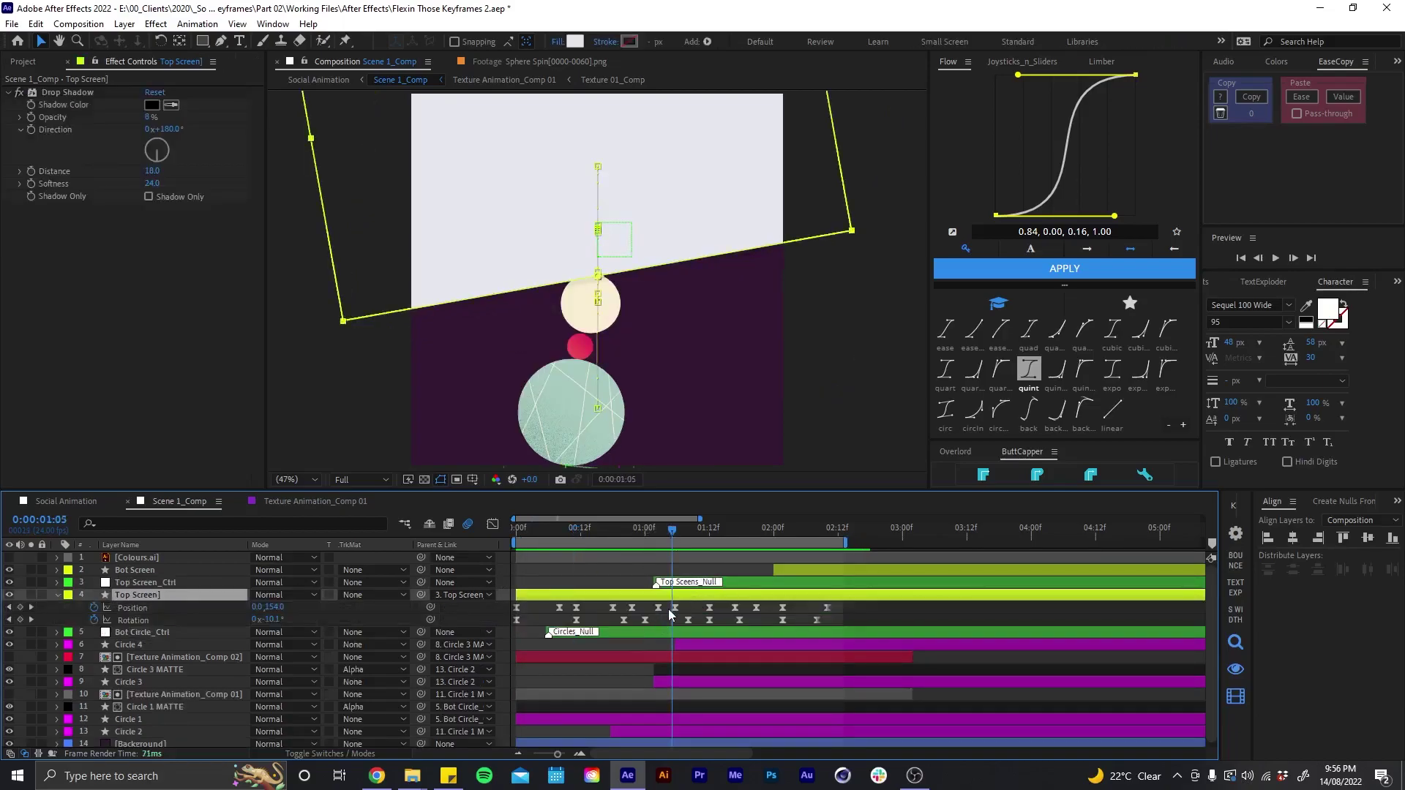
pyautogui.moveTo(713, 608); pyautogui.dragTo(507, 610)
# - Select Top Screen_Ctrl's five Position keyframes, preview 1:05 to 1:10, then collapse all rows
pyautogui.click(739, 582)
pyautogui.press('u')
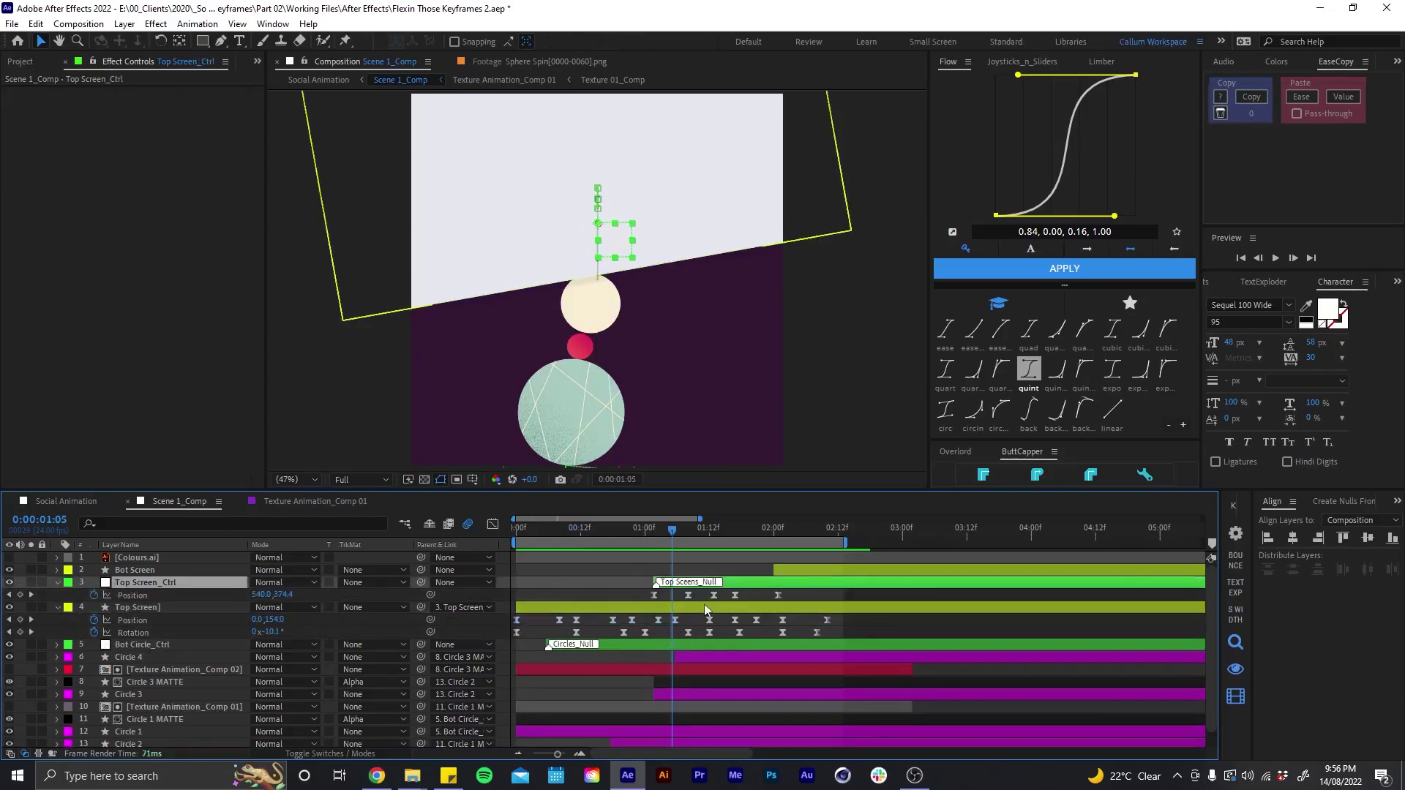
pyautogui.moveTo(790, 591); pyautogui.dragTo(650, 602)
pyautogui.moveTo(663, 541); pyautogui.dragTo(746, 527)
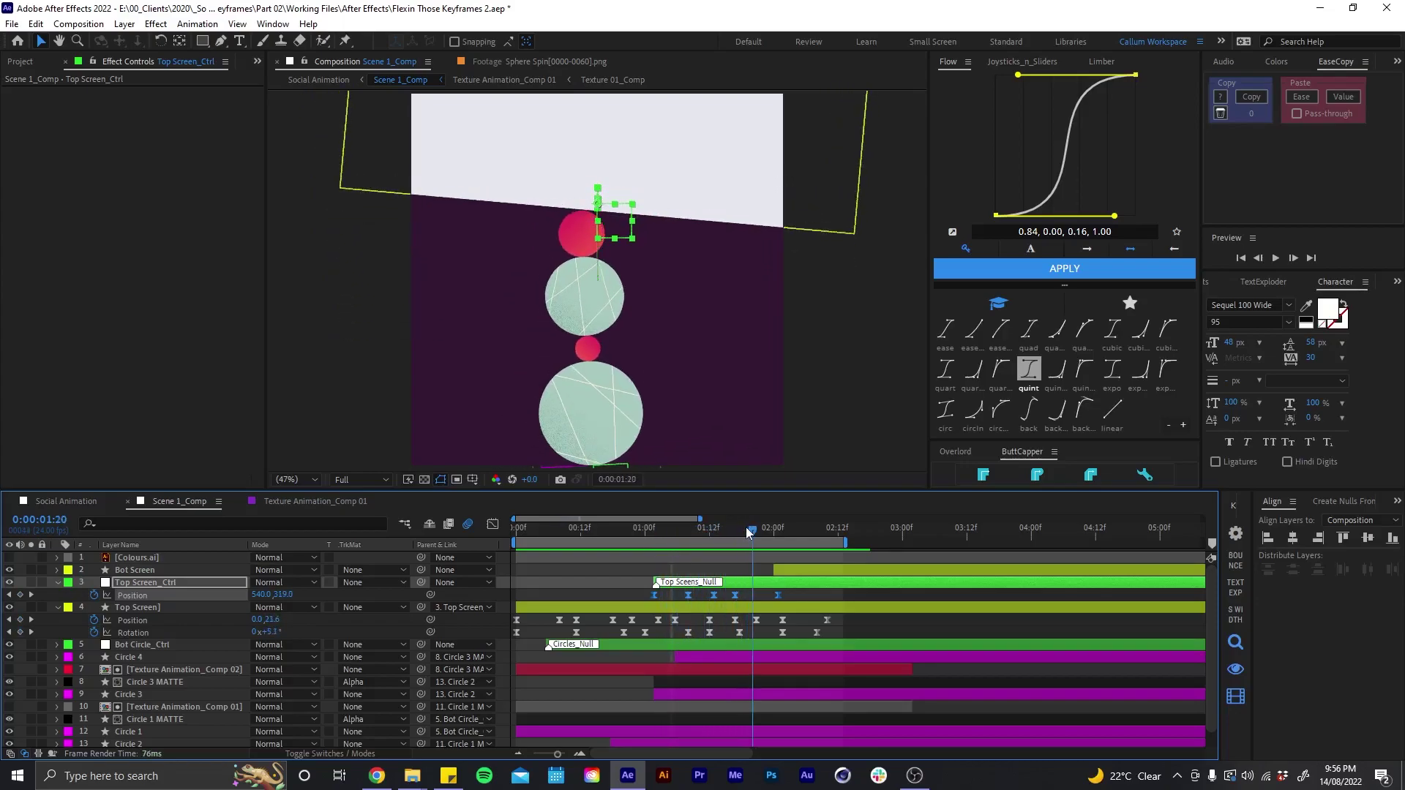
pyautogui.press('u')
pyautogui.hotkey('ctrl', 'a')
pyautogui.press('u')
# - Reveal Bot Screen's two Position keyframes and preview it sliding in to 2:11
pyautogui.click(789, 571)
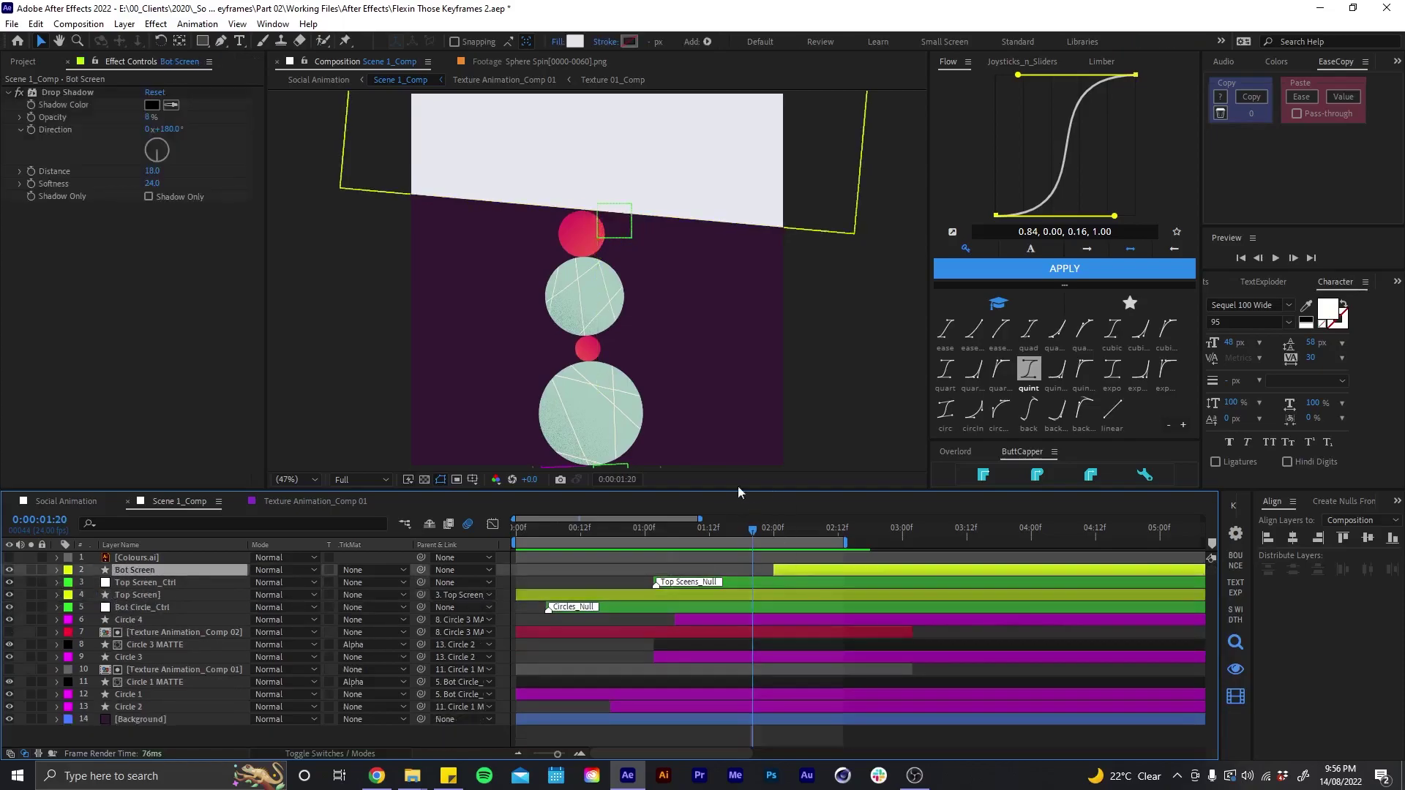
pyautogui.moveTo(762, 529)
pyautogui.mouseDown()
pyautogui.moveTo(789, 532)
pyautogui.moveTo(779, 543)
pyautogui.mouseUp()
pyautogui.press('p')
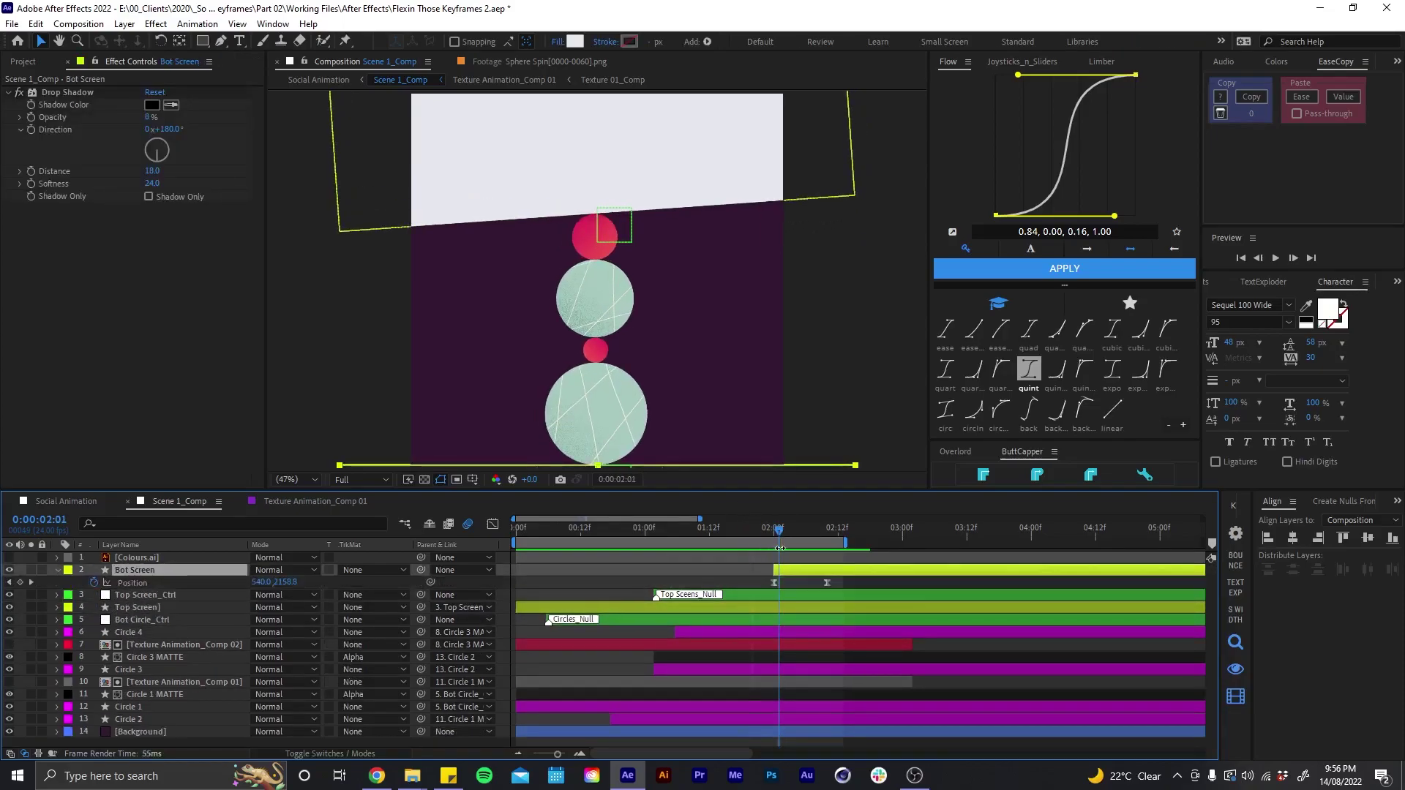
pyautogui.moveTo(836, 590); pyautogui.dragTo(767, 578)
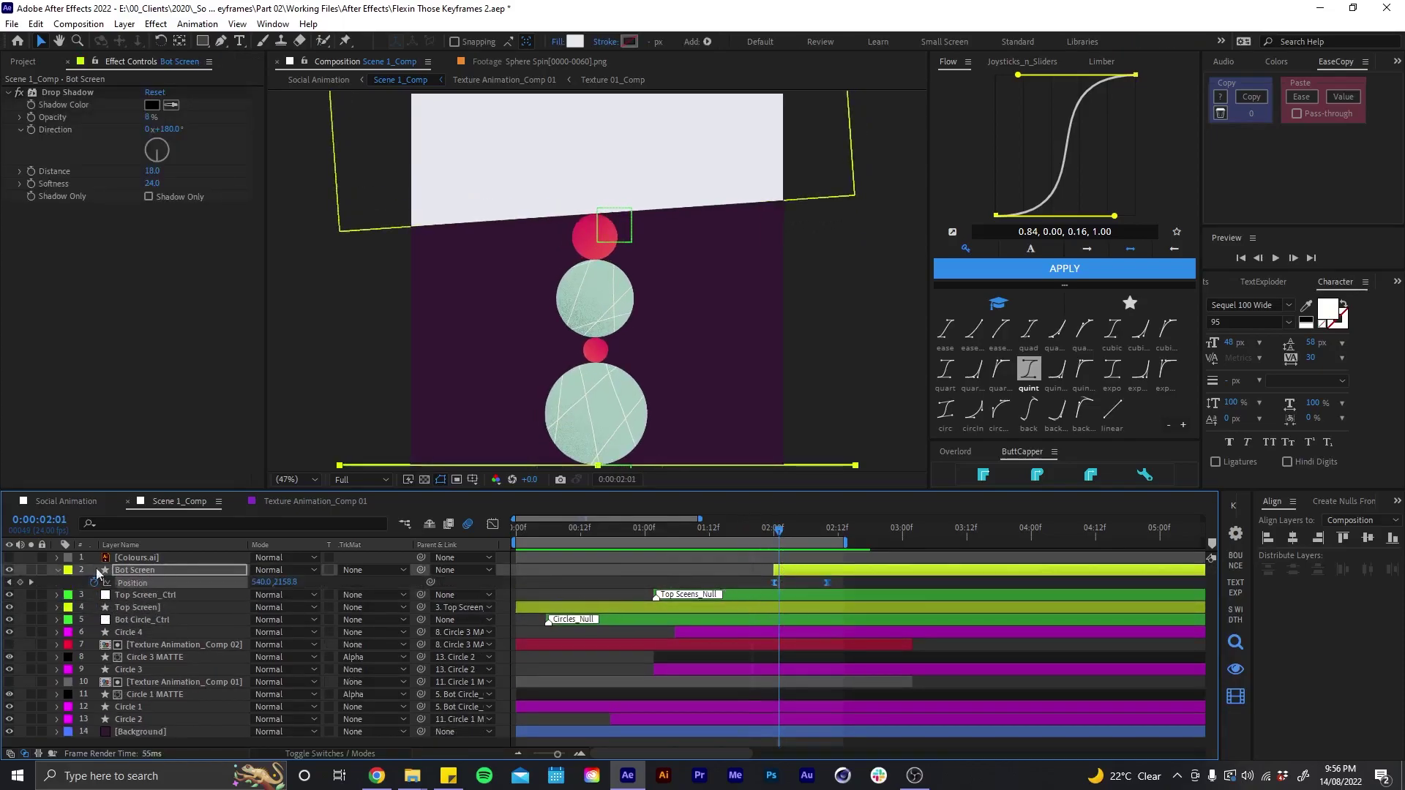
pyautogui.moveTo(782, 528); pyautogui.dragTo(830, 521)
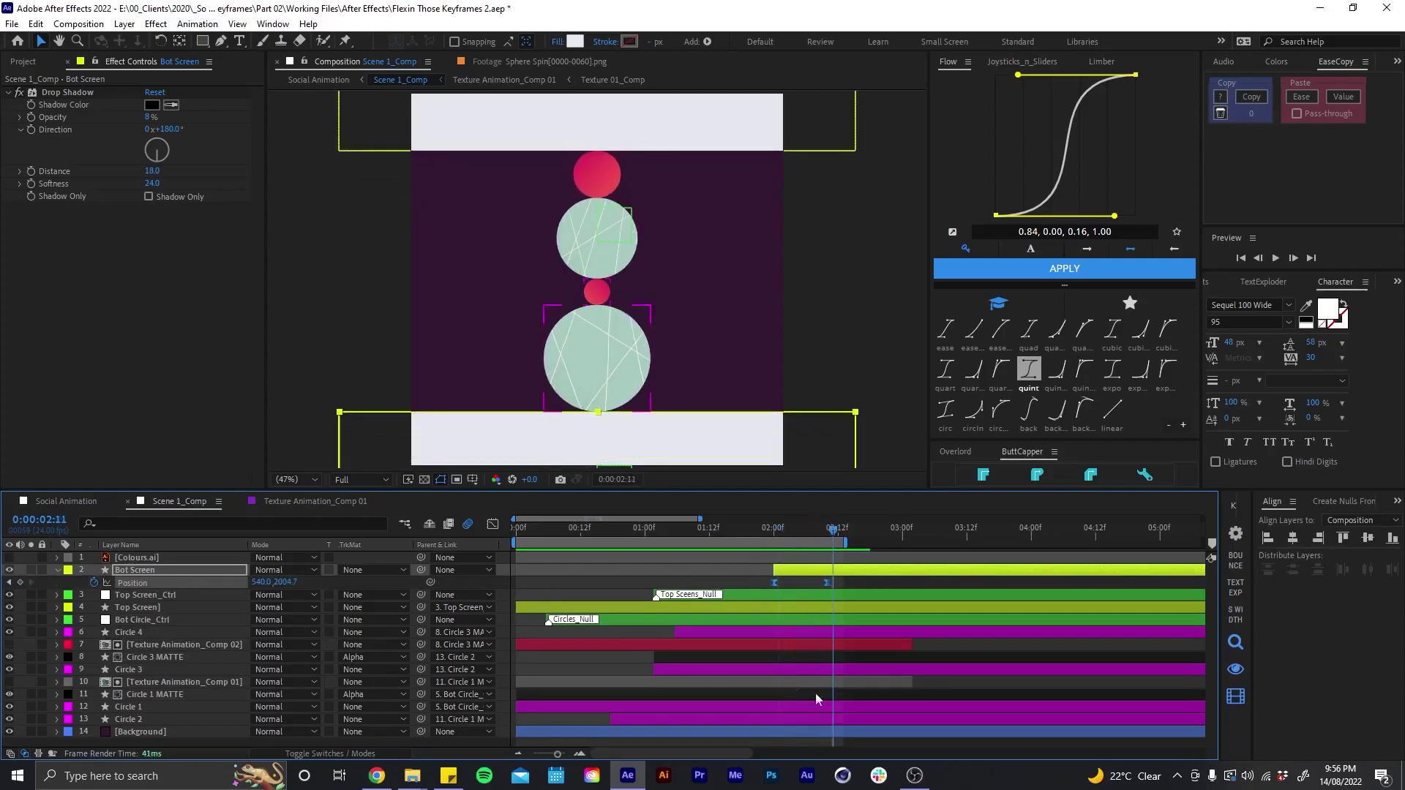
# - Reveal Circle 1's keyframes, select two Position keyframes and scrub back to 2:04
pyautogui.click(160, 707)
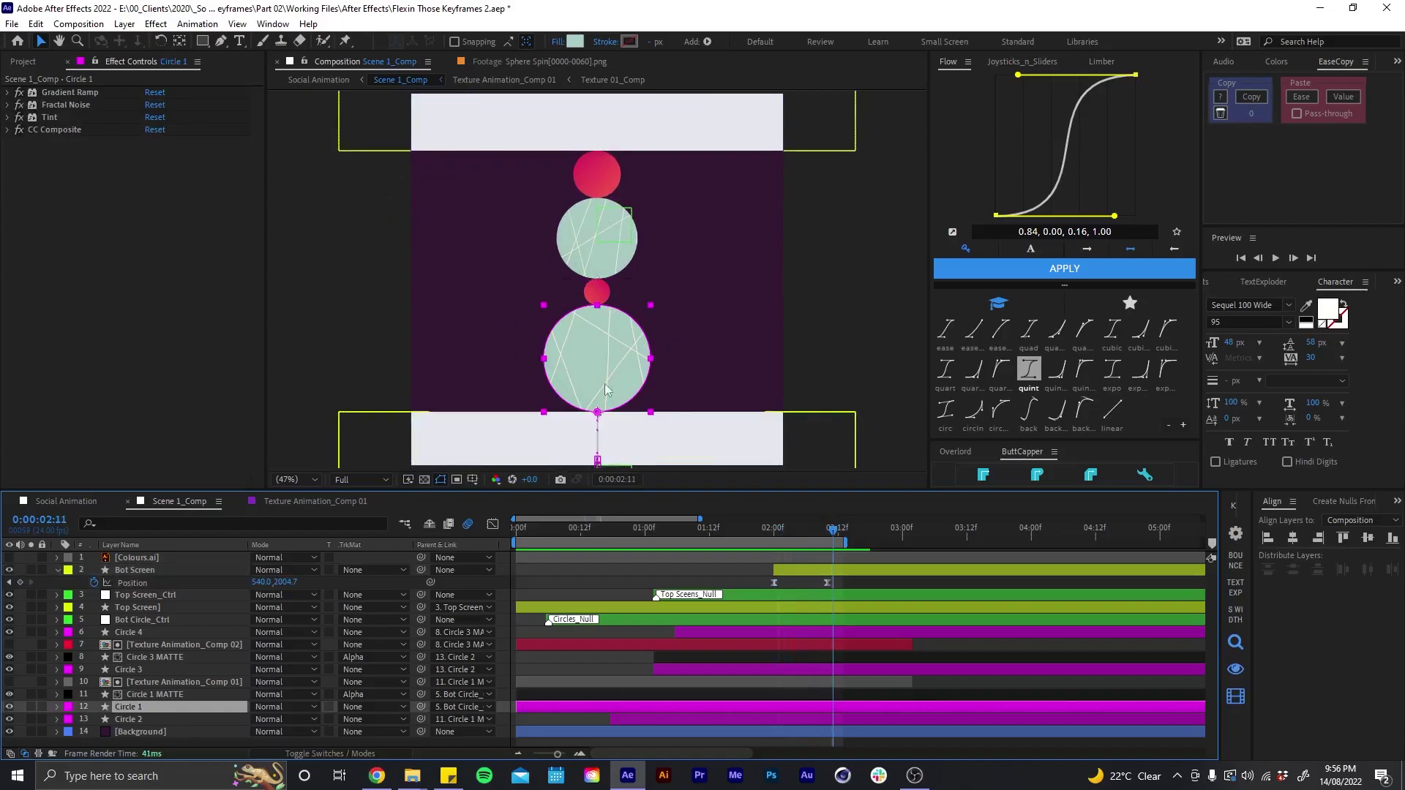
pyautogui.press('u')
pyautogui.moveTo(832, 699); pyautogui.dragTo(689, 697)
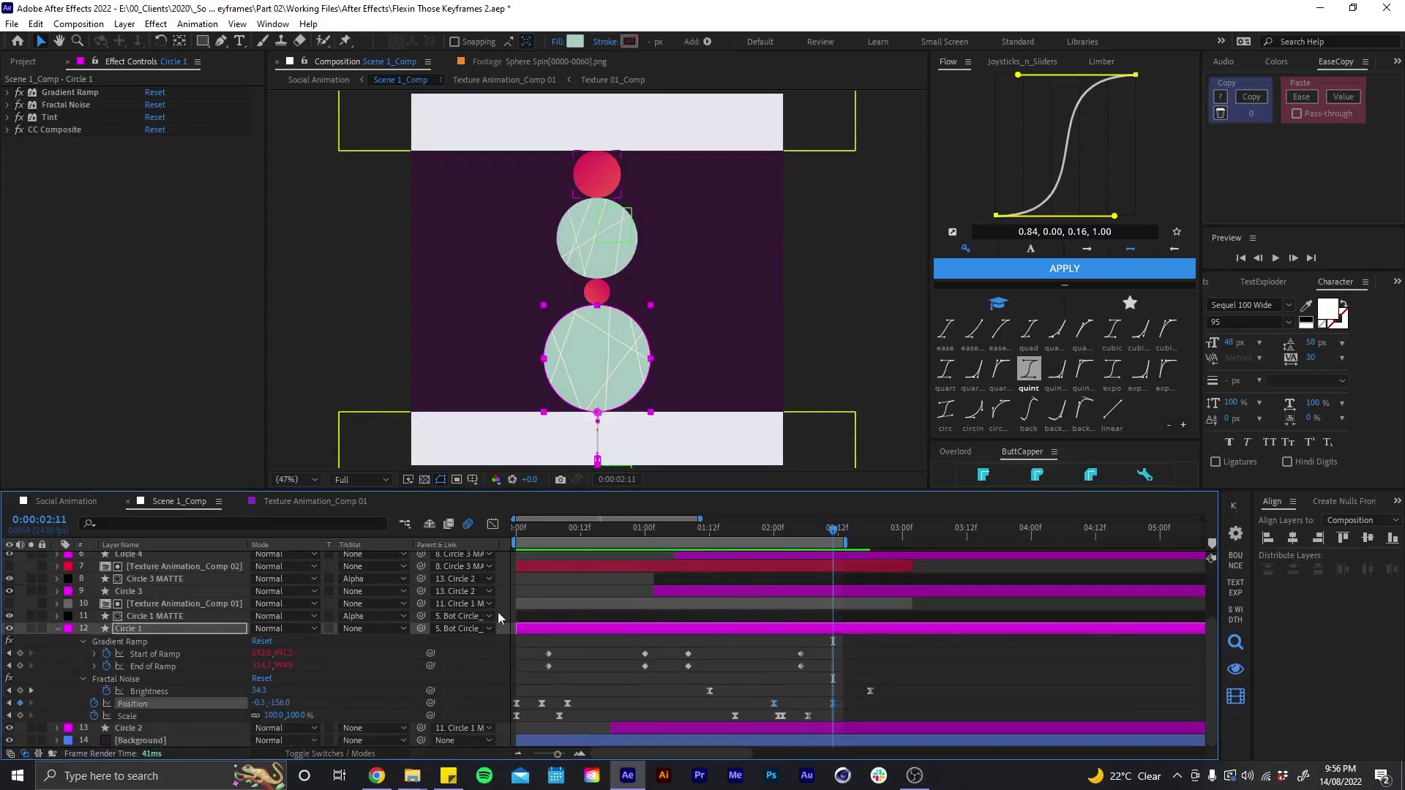
pyautogui.moveTo(761, 537); pyautogui.dragTo(815, 516)
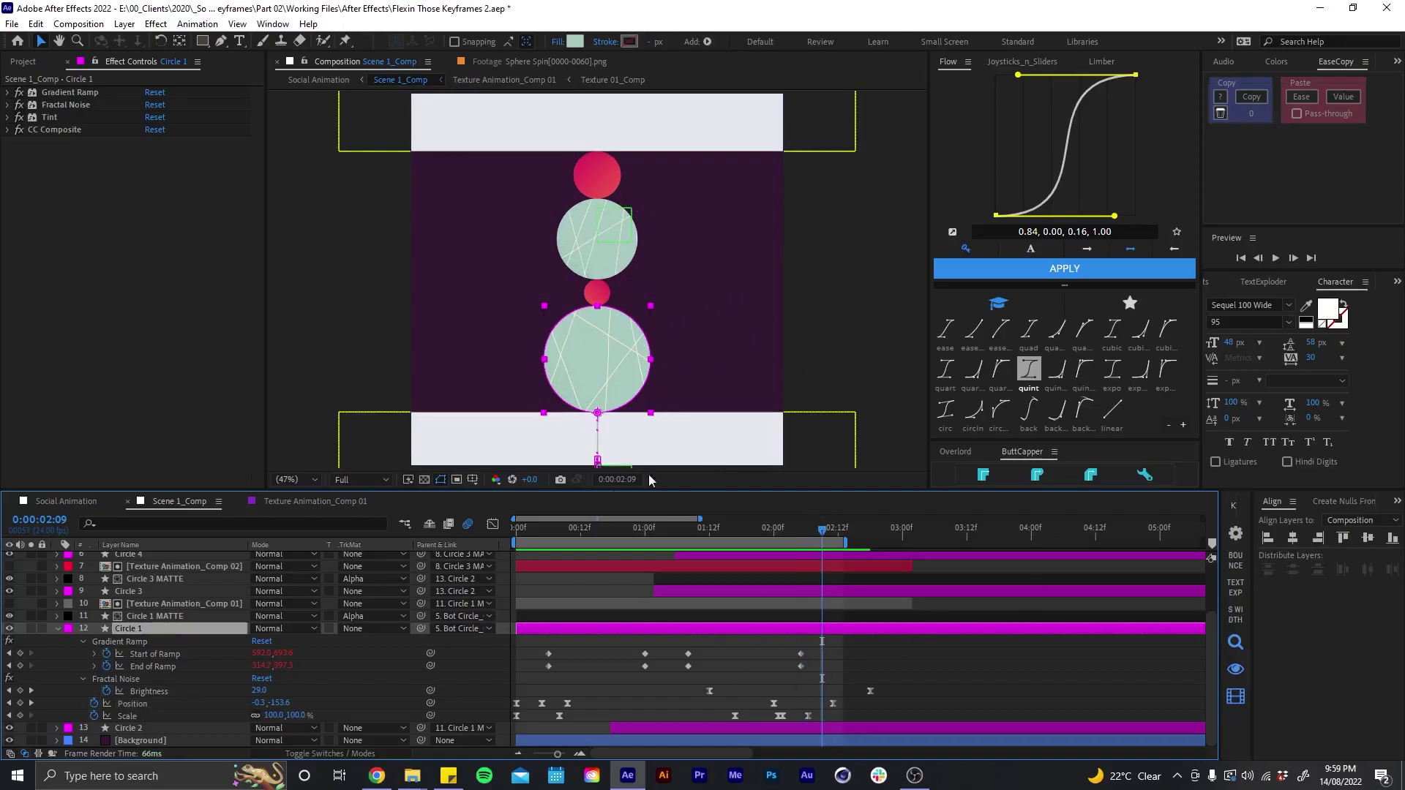
# - Collapse Circle 1's properties and preview Social Animation's rotation from 2:04 to 2:12
pyautogui.press('u')
pyautogui.click(84, 500)
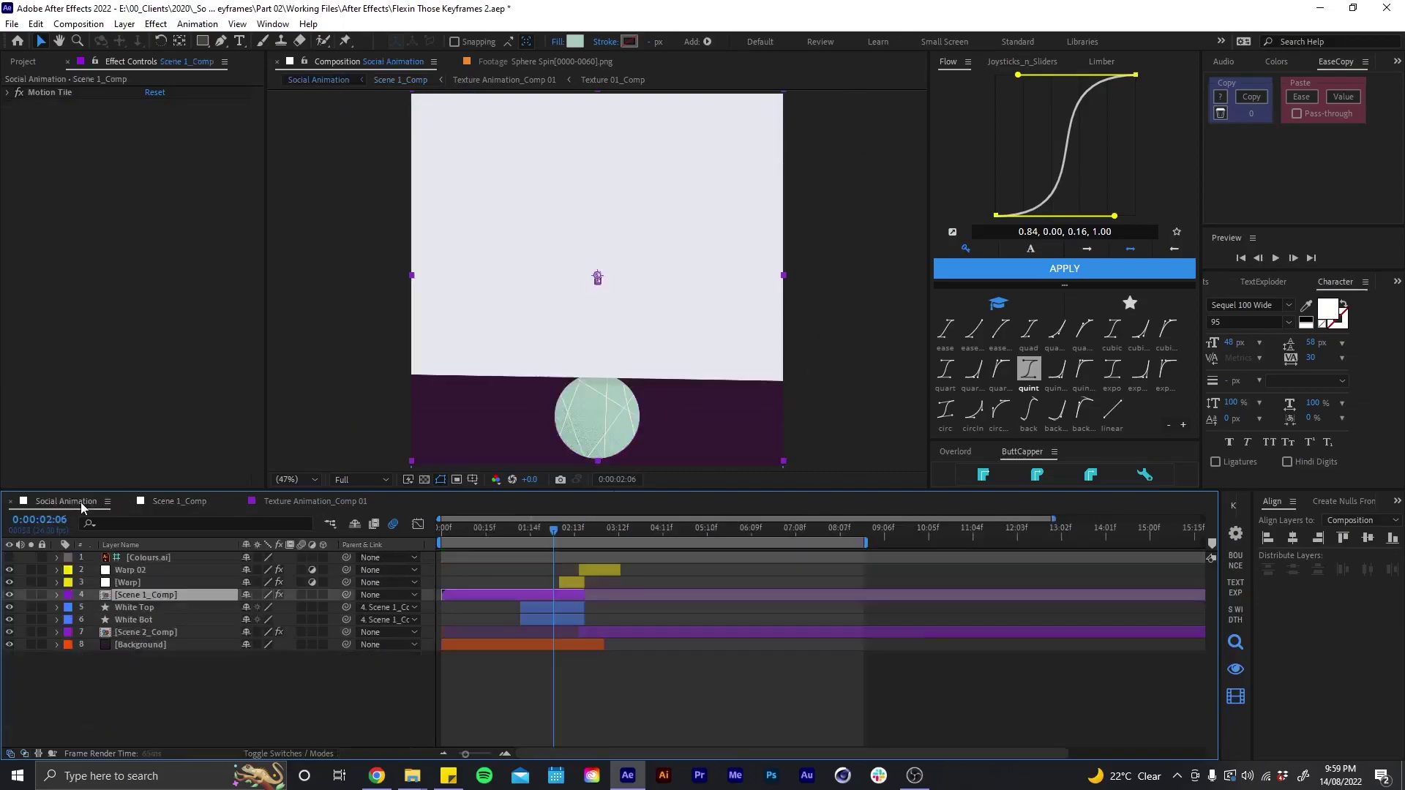
pyautogui.click(631, 678)
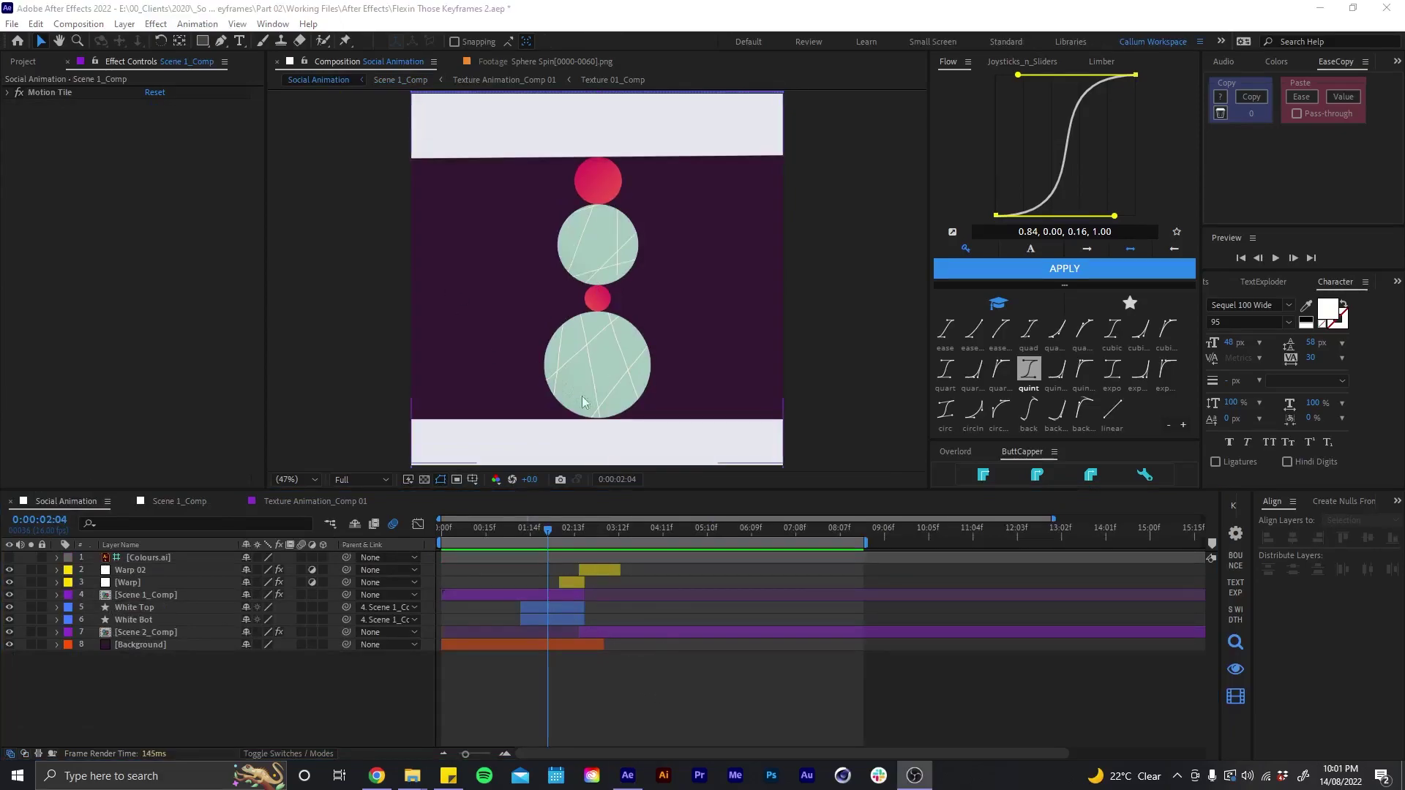
pyautogui.click(563, 518)
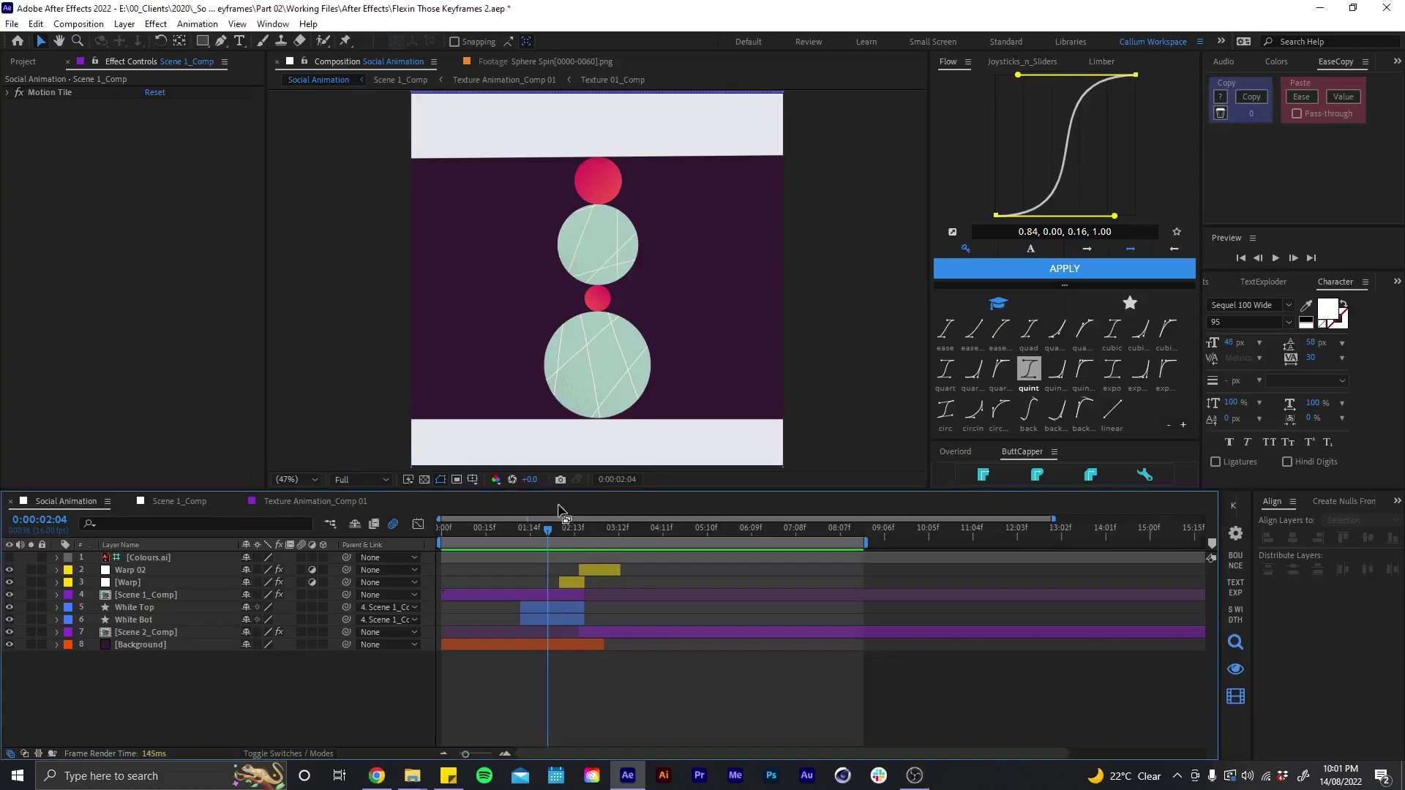
pyautogui.moveTo(549, 533)
pyautogui.mouseDown()
pyautogui.moveTo(587, 517)
pyautogui.moveTo(553, 526)
pyautogui.mouseUp()
# - Inspect Scene 1_Comp's Rotation, Position and Scale keyframes, previewing its rotation to 27.1°
pyautogui.click(546, 593)
pyautogui.press('r')
pyautogui.press('y')
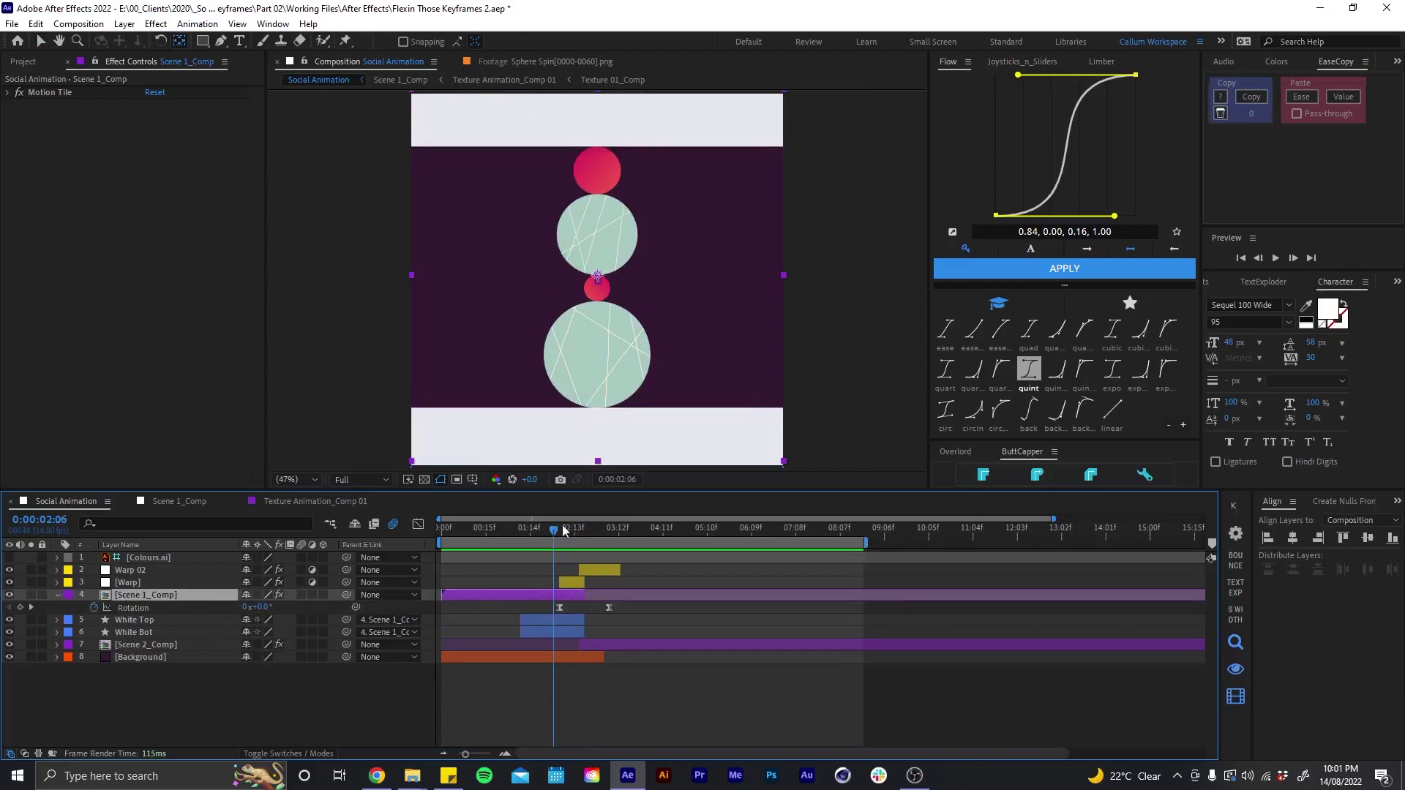
pyautogui.moveTo(554, 534); pyautogui.dragTo(534, 502)
pyautogui.hotkey('shift', 'p')
pyautogui.hotkey('shift', 's')
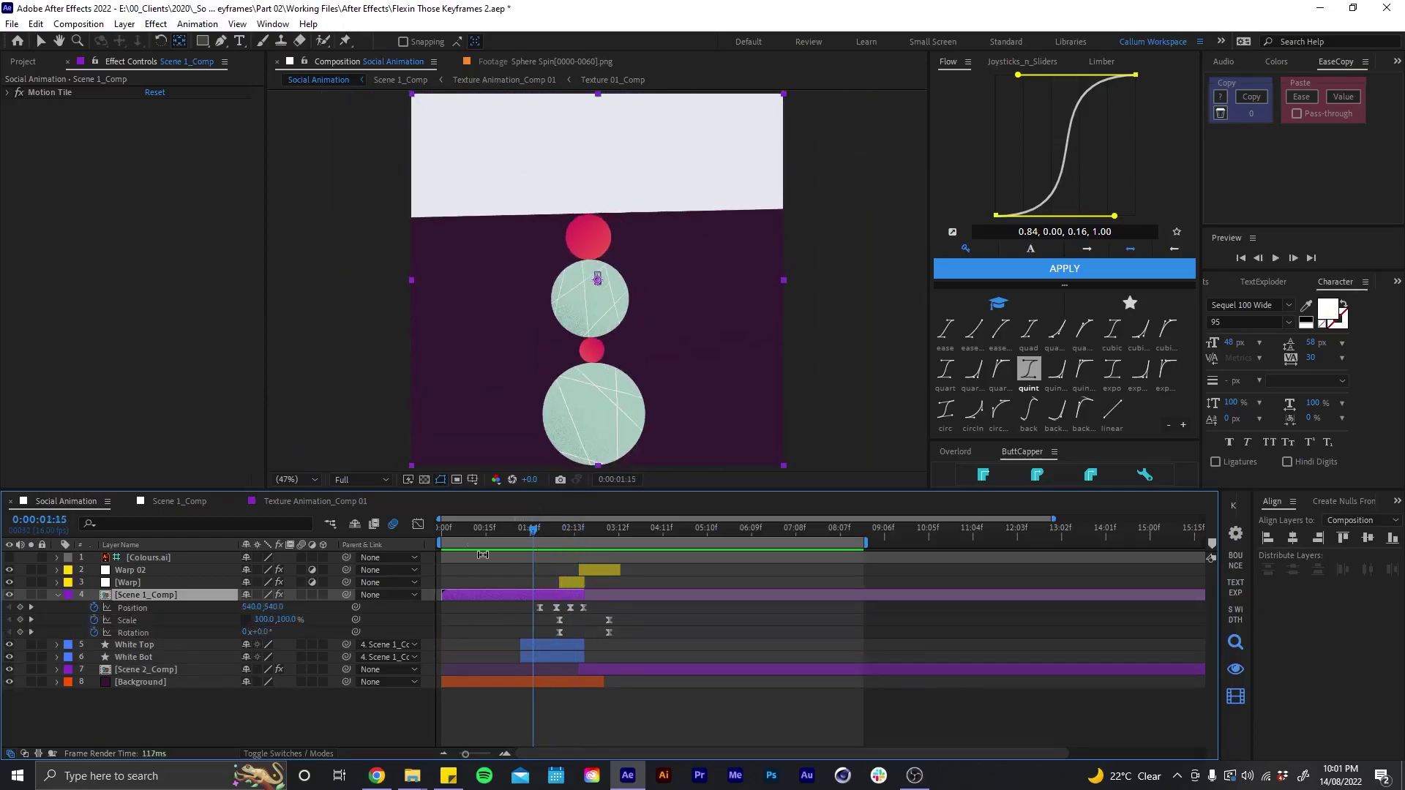
pyautogui.press('=')
pyautogui.press('=')
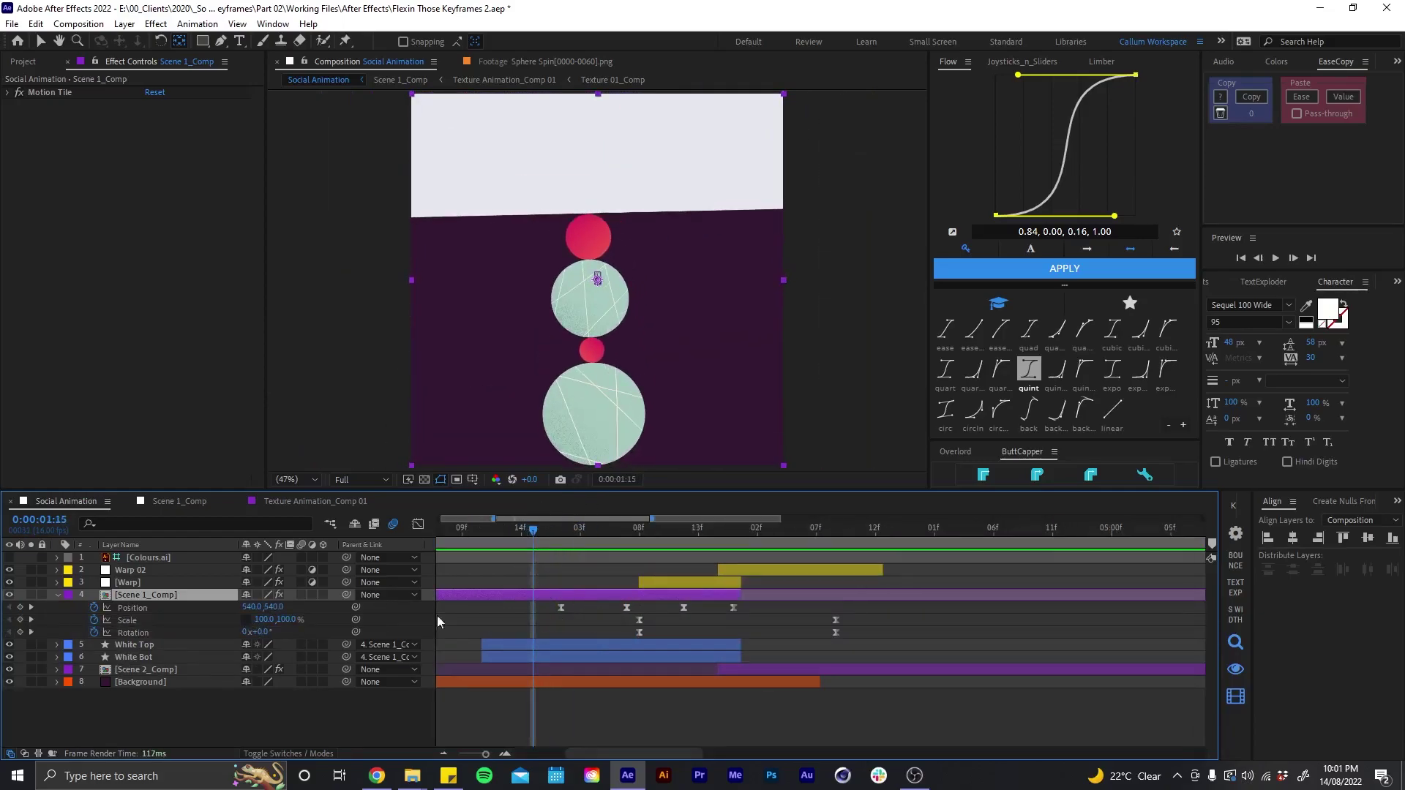
pyautogui.moveTo(557, 532); pyautogui.dragTo(608, 240)
# - Preview Scene 1_Comp tilting and scaling to 2:13, then collapse its properties and zoom out
pyautogui.press('v')
pyautogui.moveTo(633, 533); pyautogui.dragTo(698, 532)
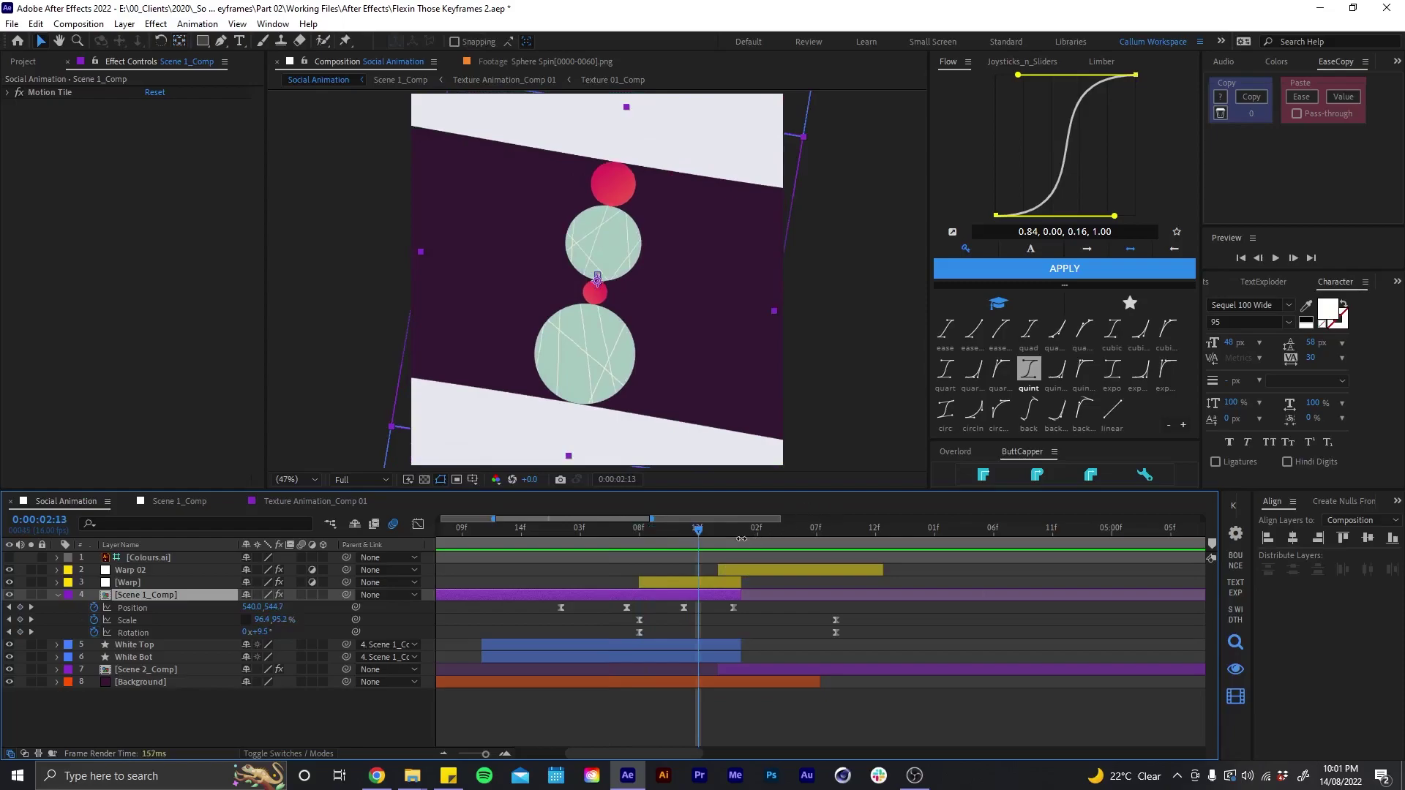
pyautogui.moveTo(704, 538); pyautogui.dragTo(675, 537)
pyautogui.press('u')
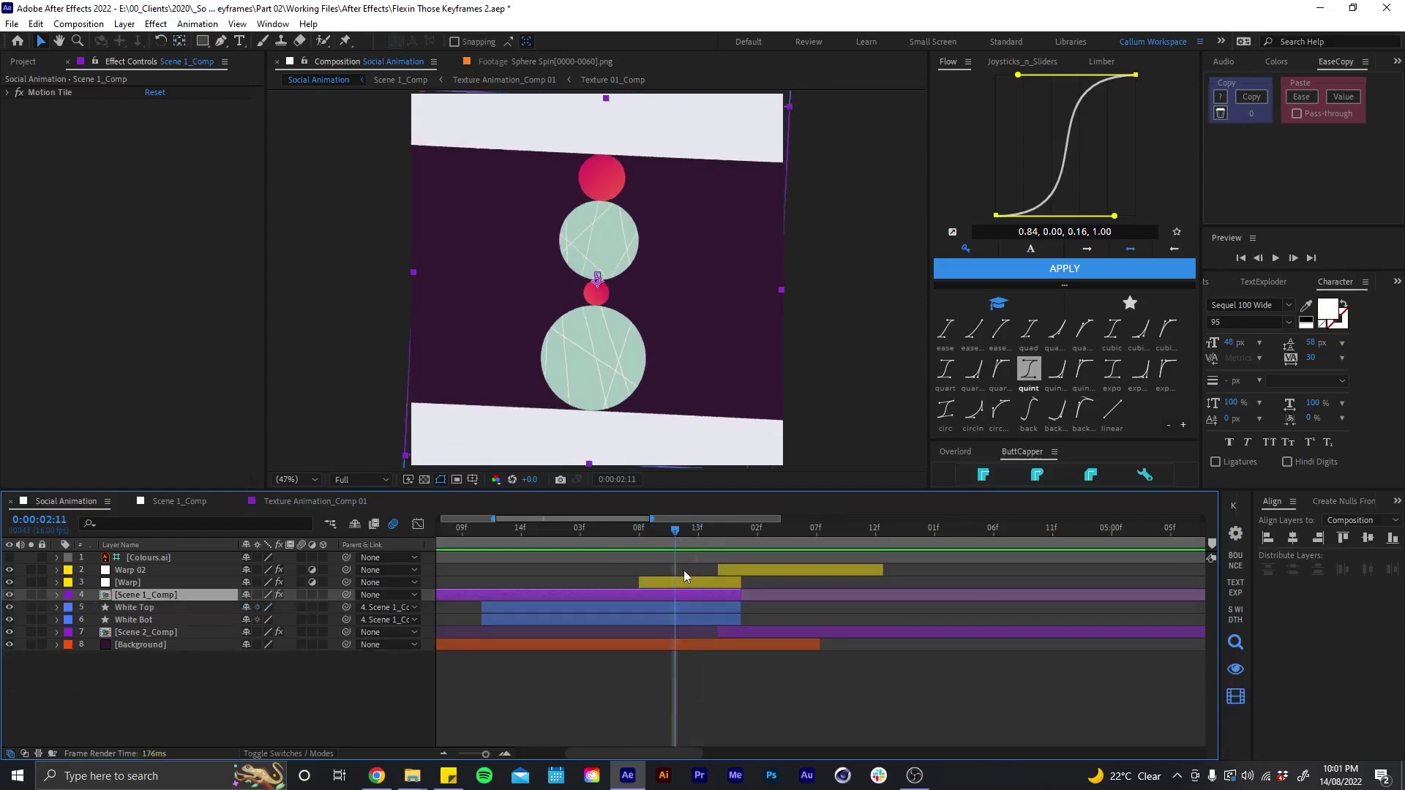
pyautogui.press('-')
pyautogui.press('-')
# - Hide the White Top and White Bot layers at 2:14, then turn them back on
pyautogui.click(561, 609)
pyautogui.click(549, 621)
pyautogui.click(560, 605)
pyautogui.keyDown('shift'); pyautogui.click(560, 621); pyautogui.keyUp('shift')
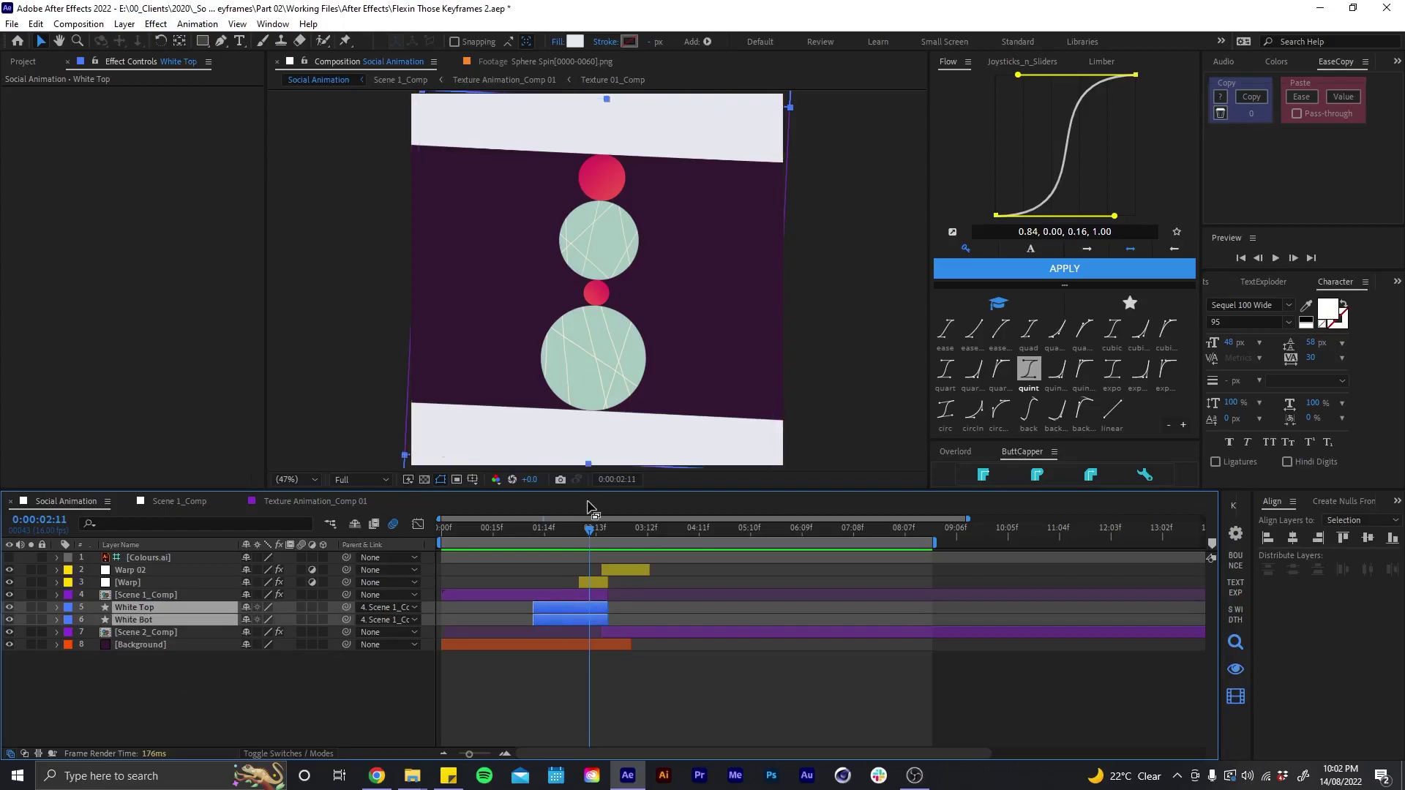
pyautogui.moveTo(596, 532); pyautogui.dragTo(606, 532)
pyautogui.moveTo(8, 607); pyautogui.dragTo(9, 620)
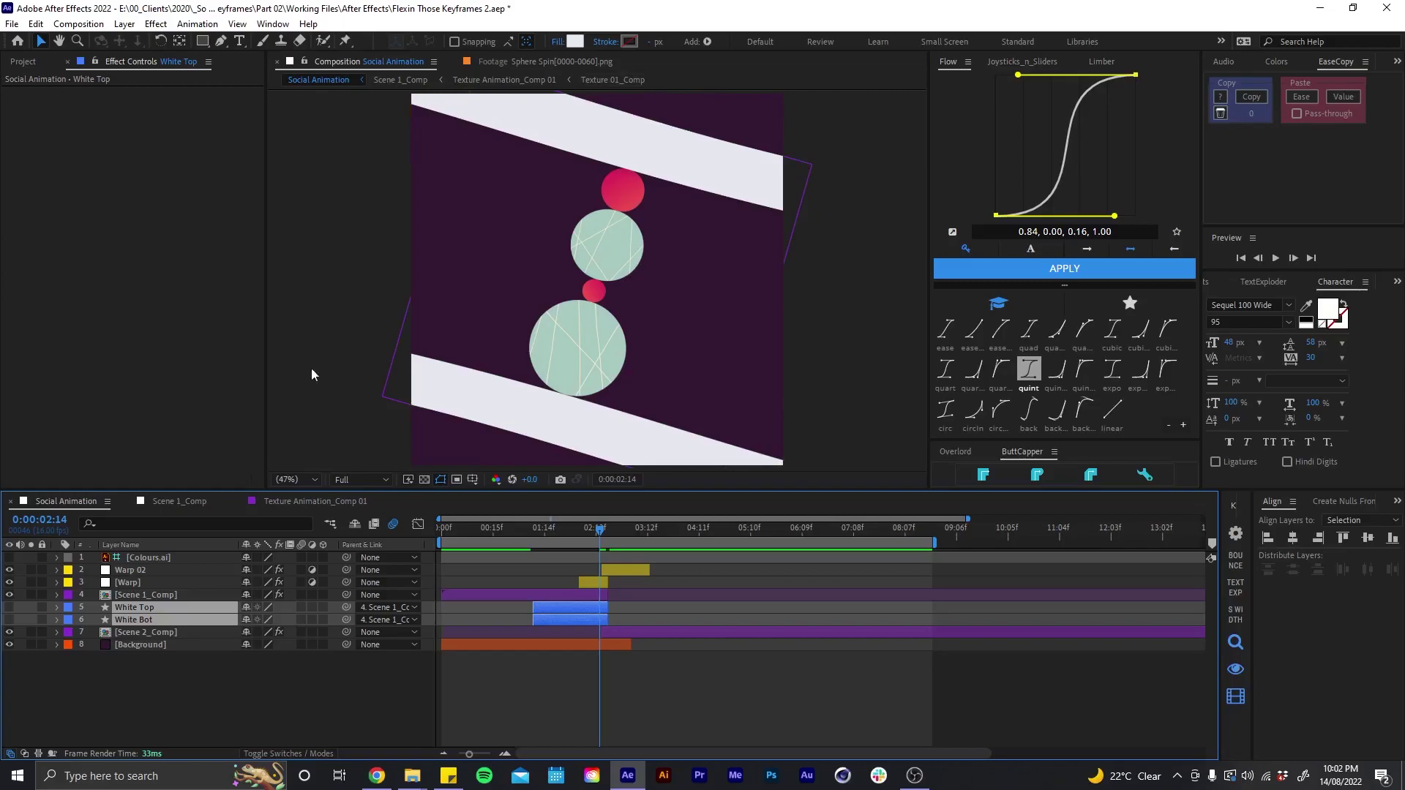
pyautogui.hotkey('ctrl', 'z')
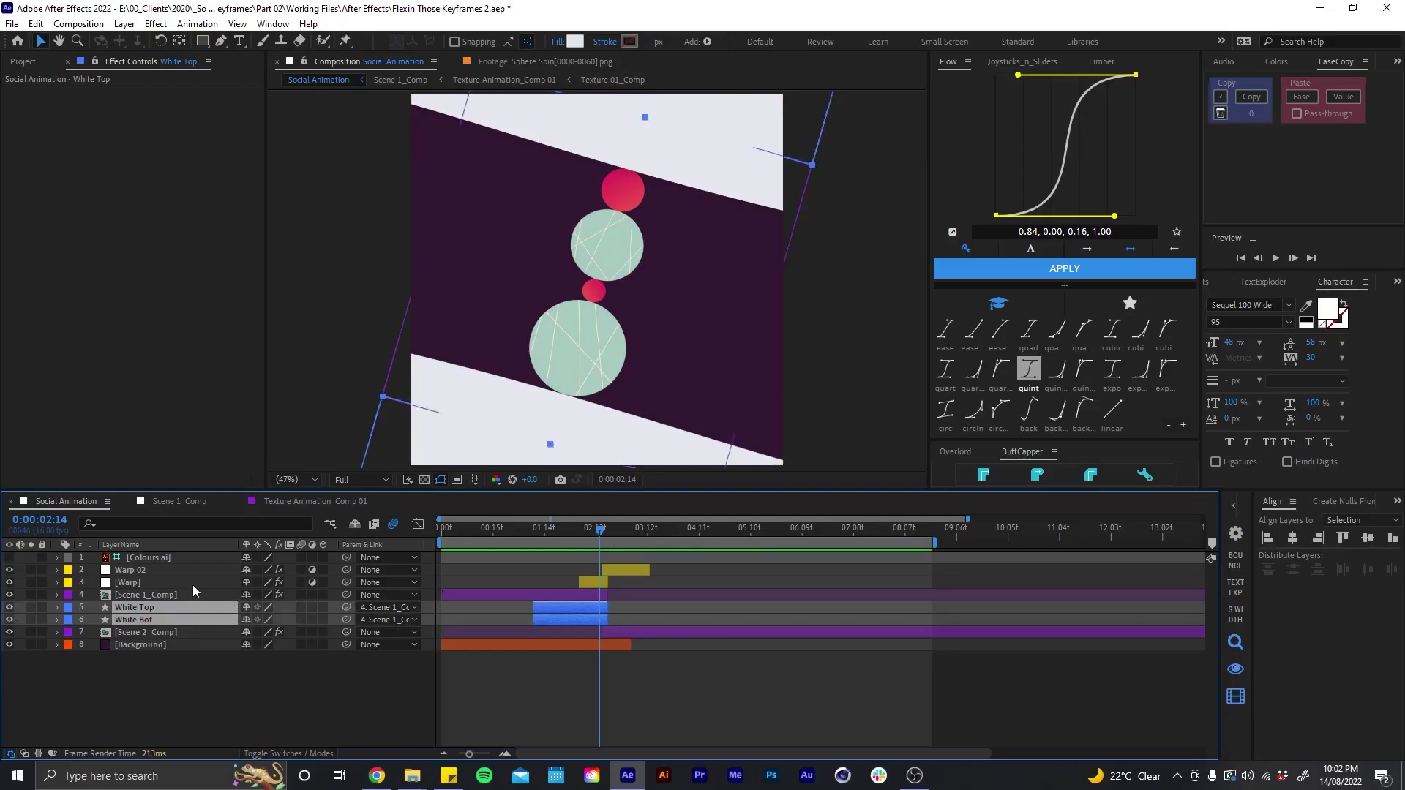
# - Recheck Scene 1_Comp's Rotation keyframes at 2:12 and select the Warp adjustment layer
pyautogui.click(612, 596)
pyautogui.press('r')
pyautogui.moveTo(594, 534)
pyautogui.mouseDown()
pyautogui.moveTo(570, 533)
pyautogui.moveTo(593, 528)
pyautogui.mouseUp()
pyautogui.click(57, 595)
pyautogui.click(76, 583)
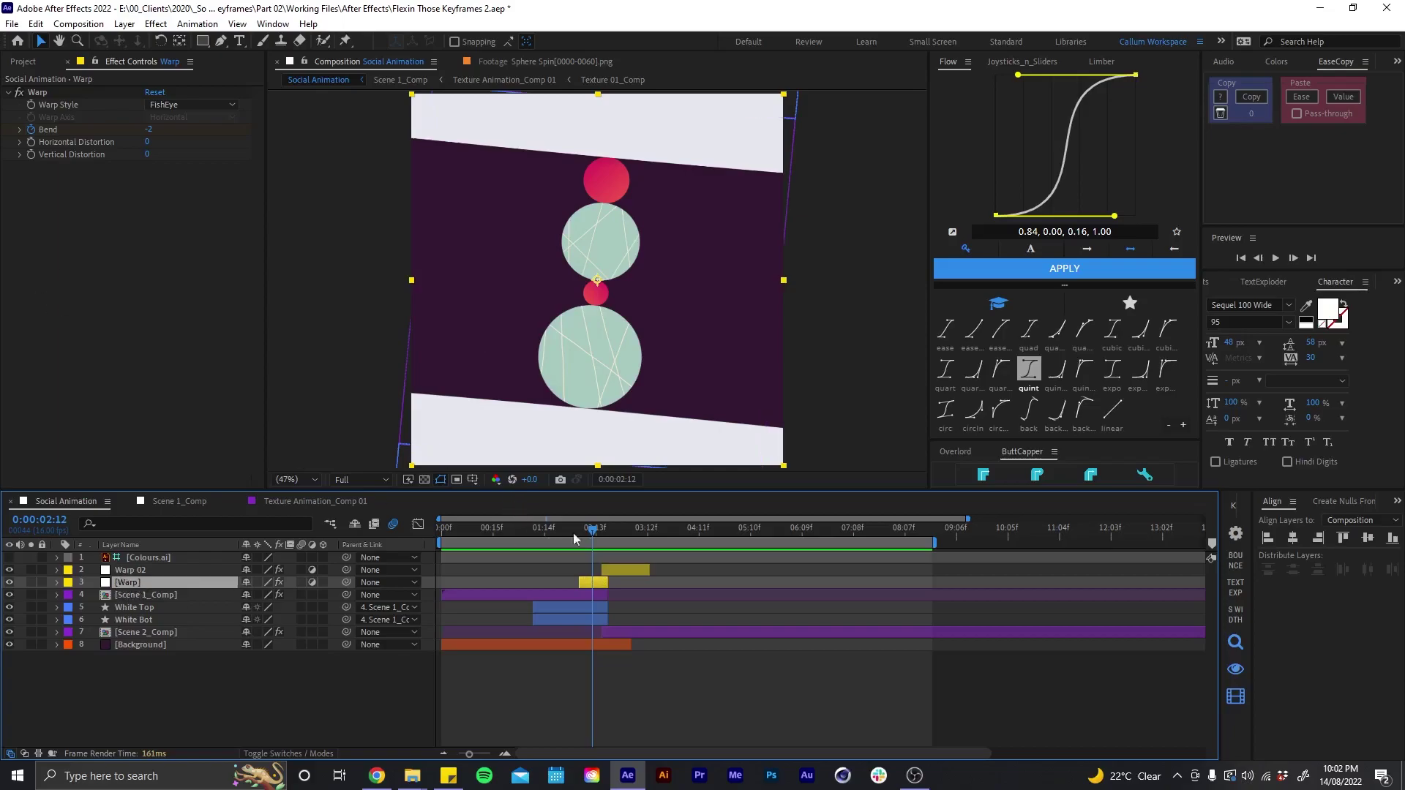
# - Review the Warp layer's FishEye Bend keyframes with its visibility toggled, then advance to 3:01
pyautogui.press('u')
pyautogui.click(172, 106)
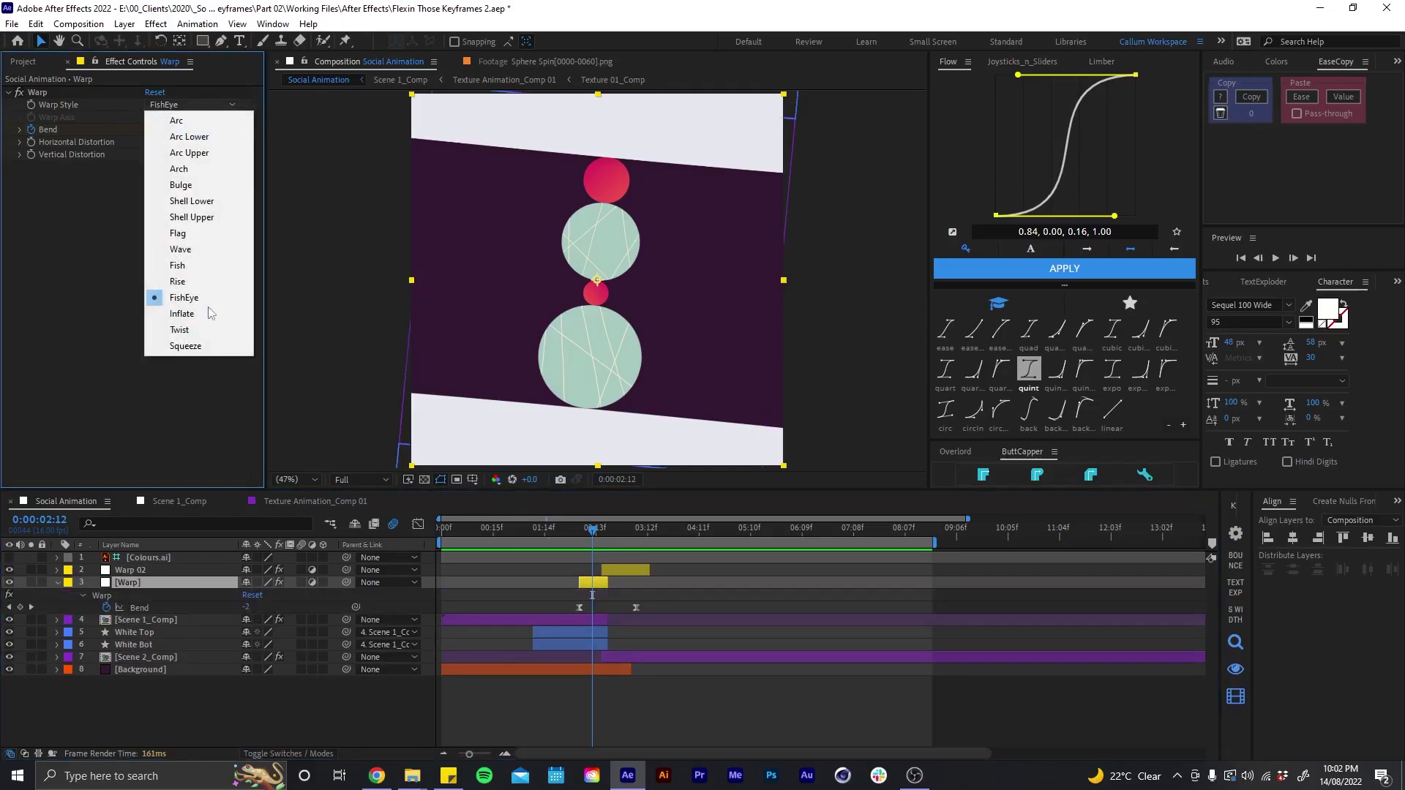
pyautogui.click(190, 297)
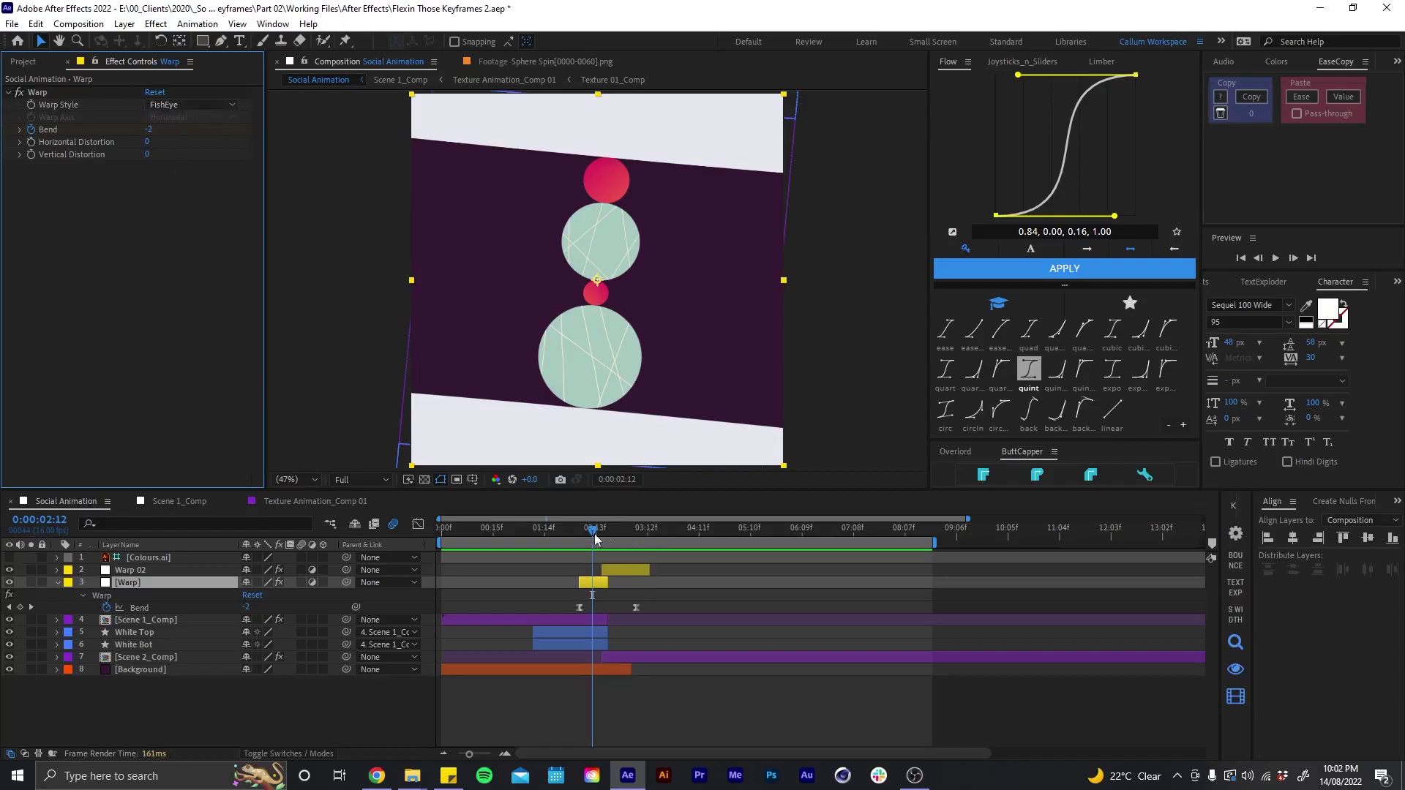
pyautogui.moveTo(590, 531)
pyautogui.mouseDown()
pyautogui.moveTo(580, 540)
pyautogui.moveTo(604, 533)
pyautogui.mouseUp()
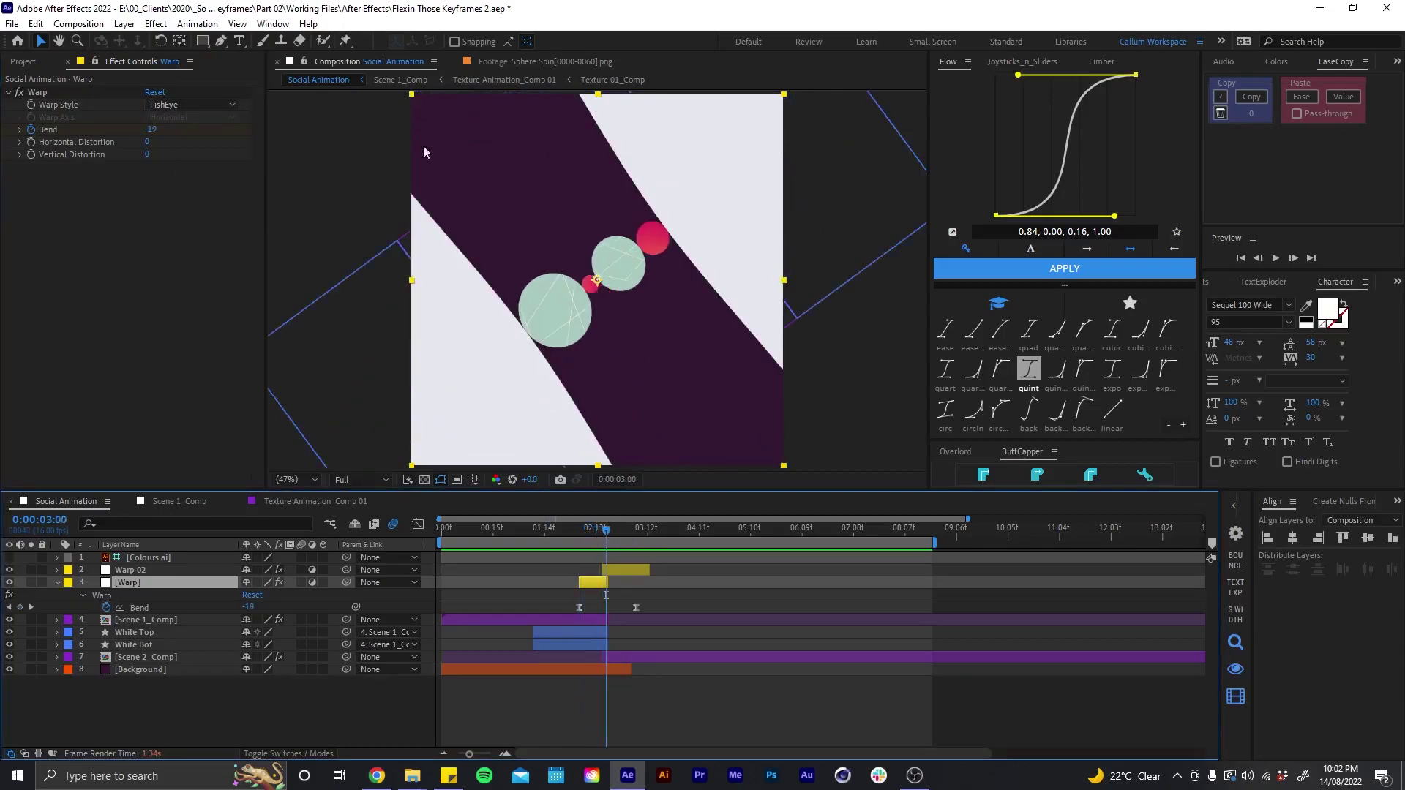
pyautogui.click(13, 582)
pyautogui.click(12, 582)
pyautogui.click(12, 582)
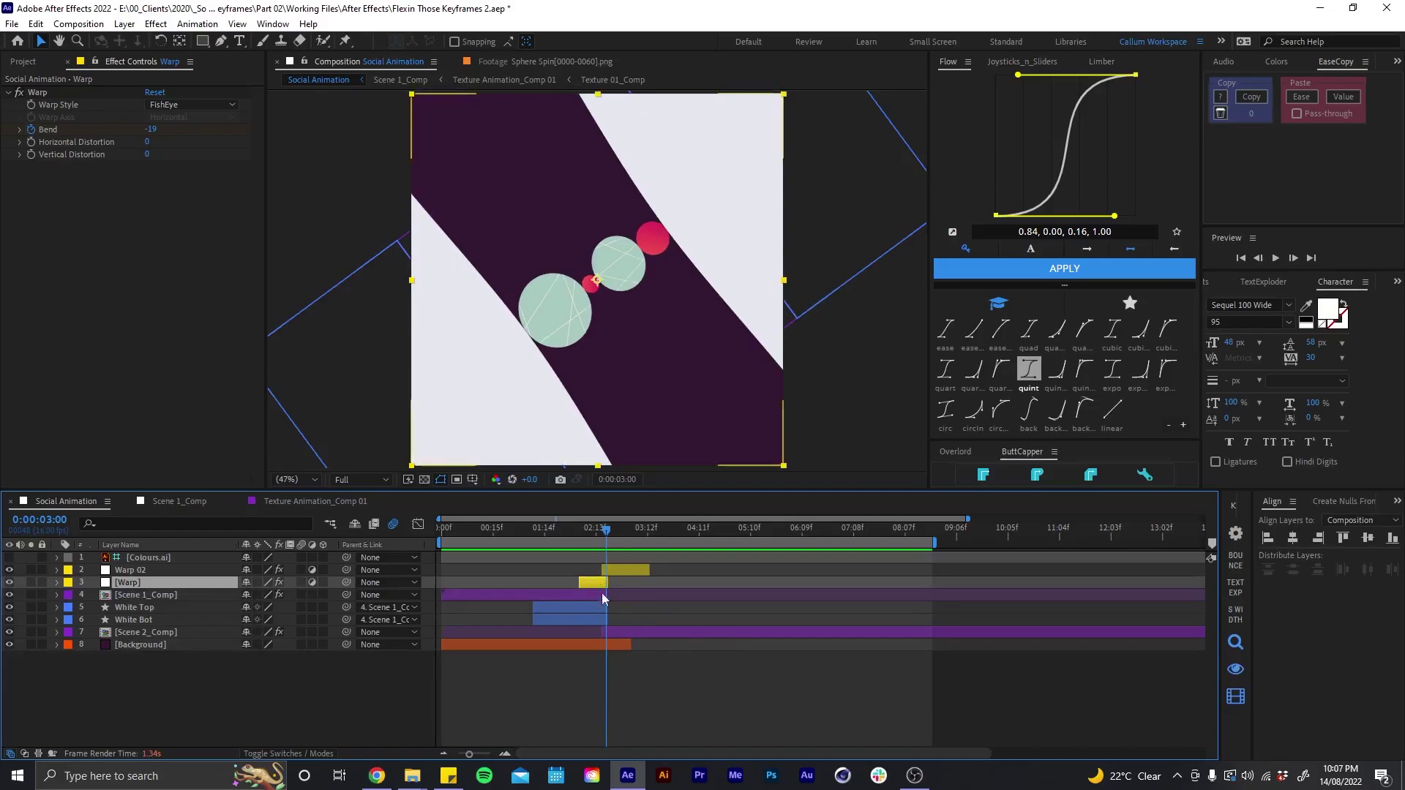
pyautogui.click(590, 595)
pyautogui.click(610, 530)
# - Scrub the circle burst, then step through Warp 02's Bend keyframes from 3:02 to 3:11
pyautogui.click(625, 634)
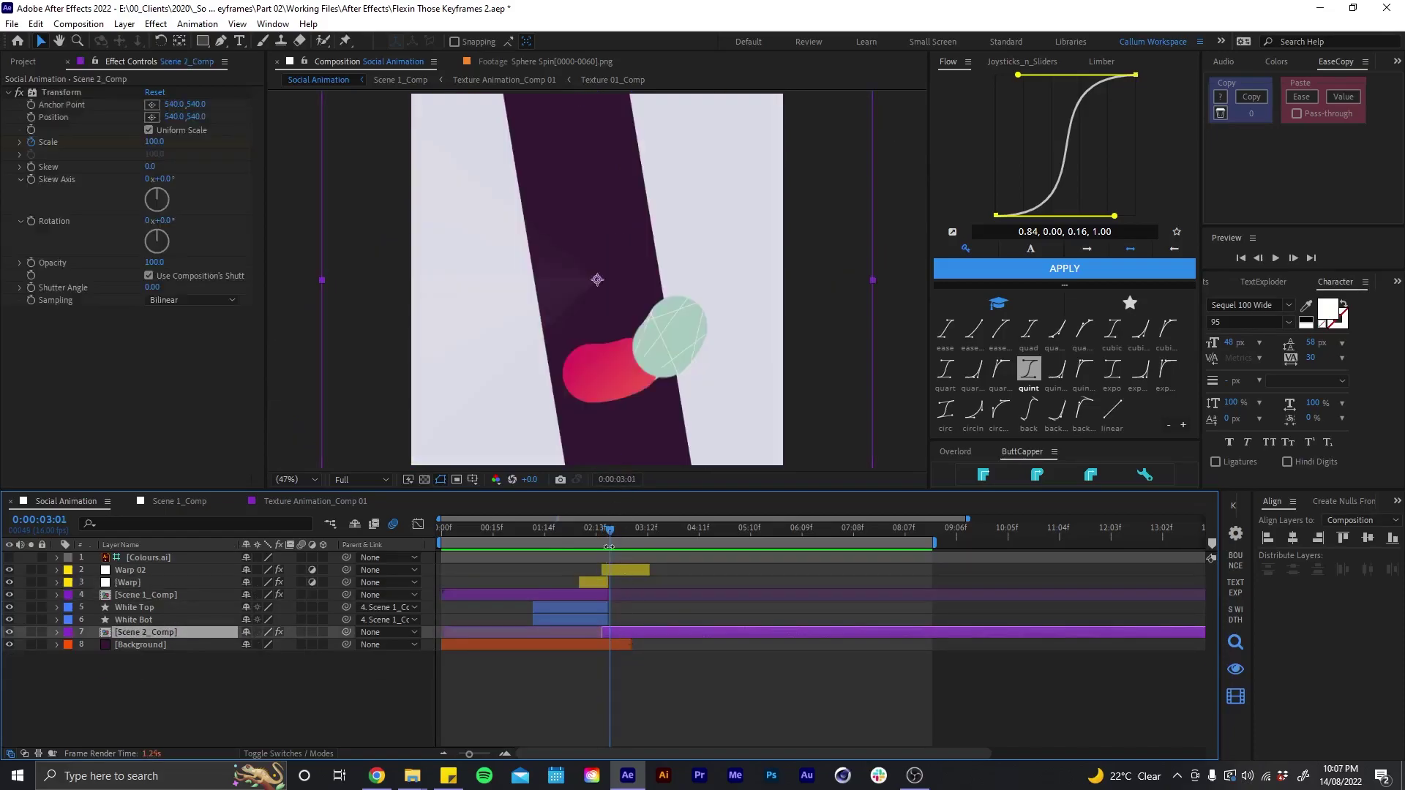
pyautogui.moveTo(613, 533)
pyautogui.mouseDown()
pyautogui.moveTo(592, 531)
pyautogui.moveTo(612, 521)
pyautogui.moveTo(633, 534)
pyautogui.mouseUp()
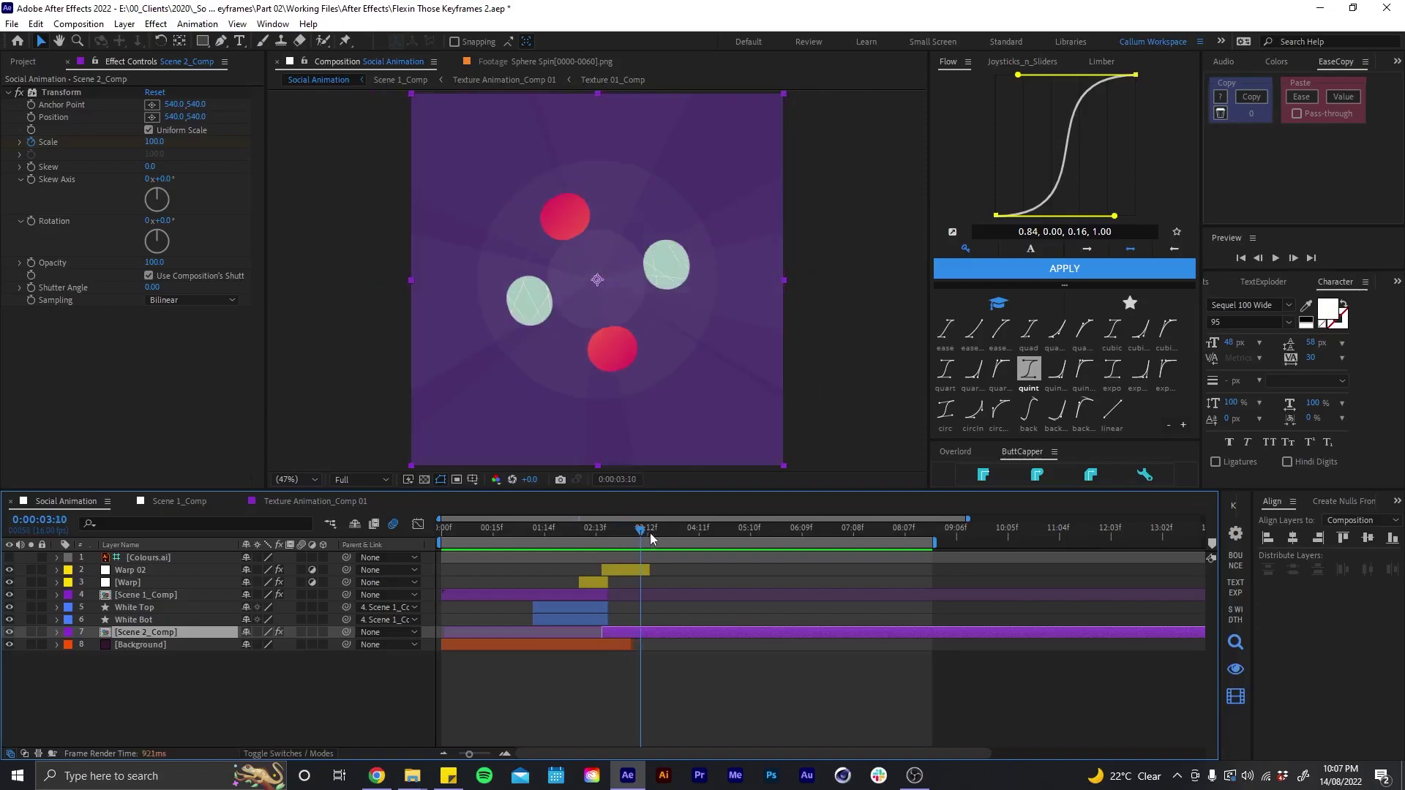
pyautogui.click(633, 570)
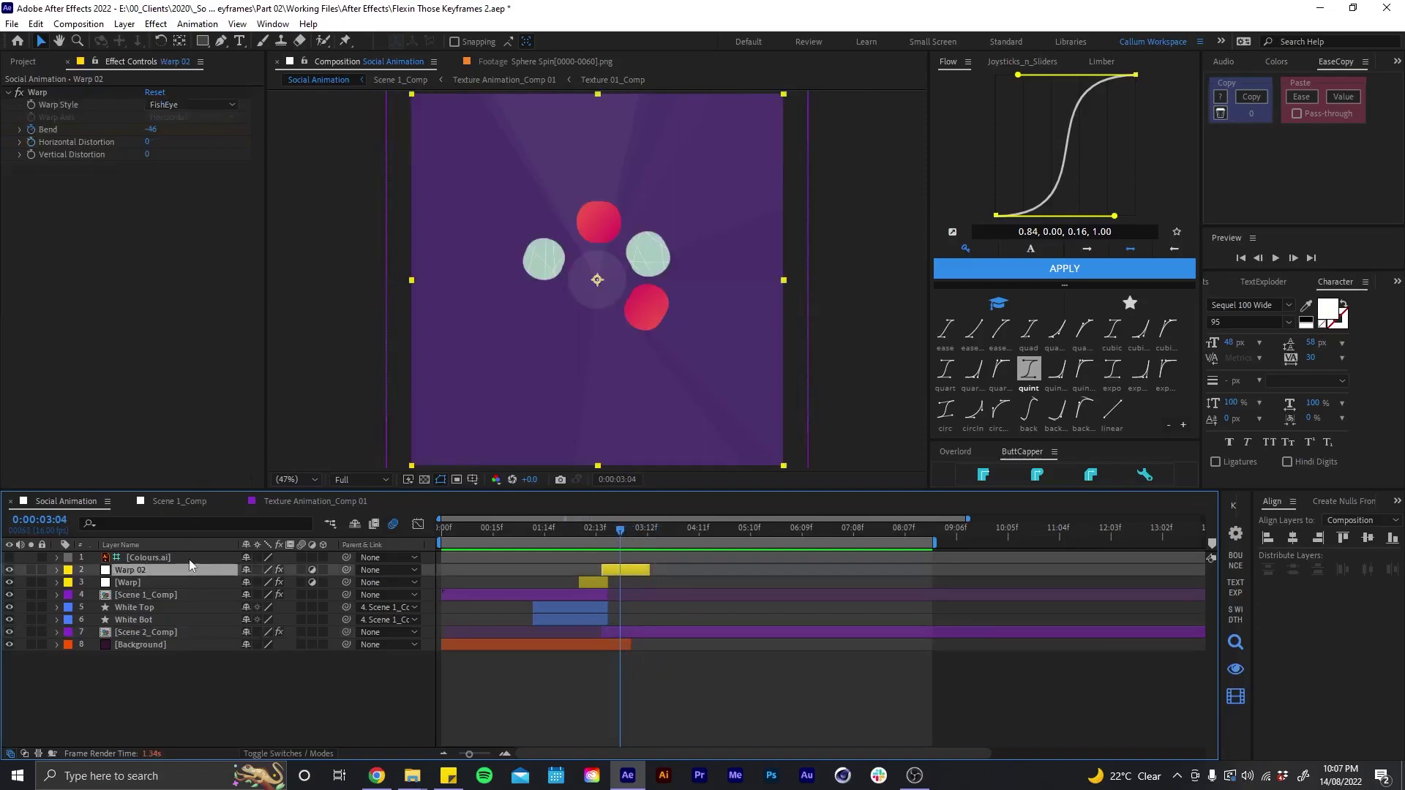
pyautogui.press('u')
pyautogui.moveTo(627, 533)
pyautogui.mouseDown()
pyautogui.moveTo(613, 533)
pyautogui.moveTo(629, 524)
pyautogui.mouseUp()
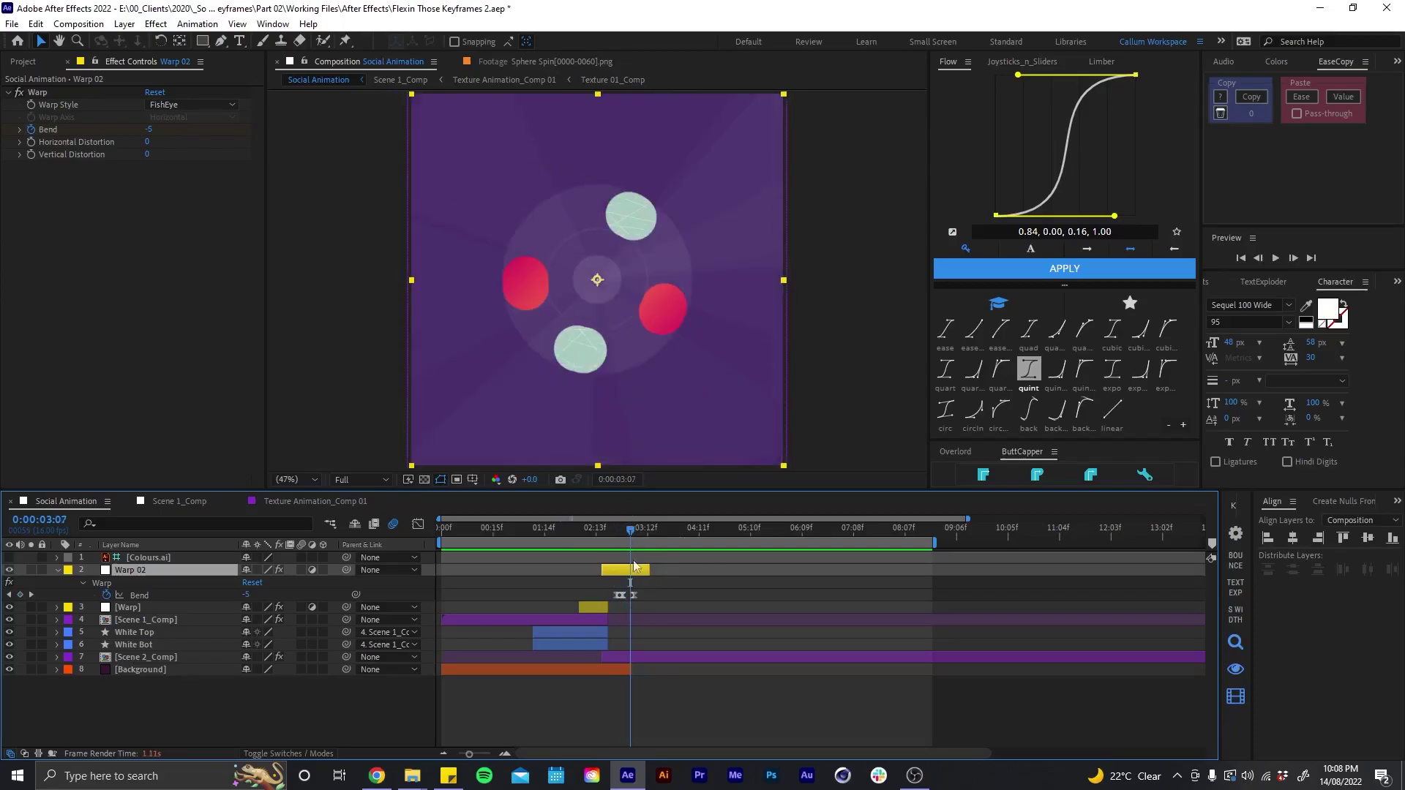
pyautogui.moveTo(631, 530); pyautogui.dragTo(644, 528)
pyautogui.press('u')
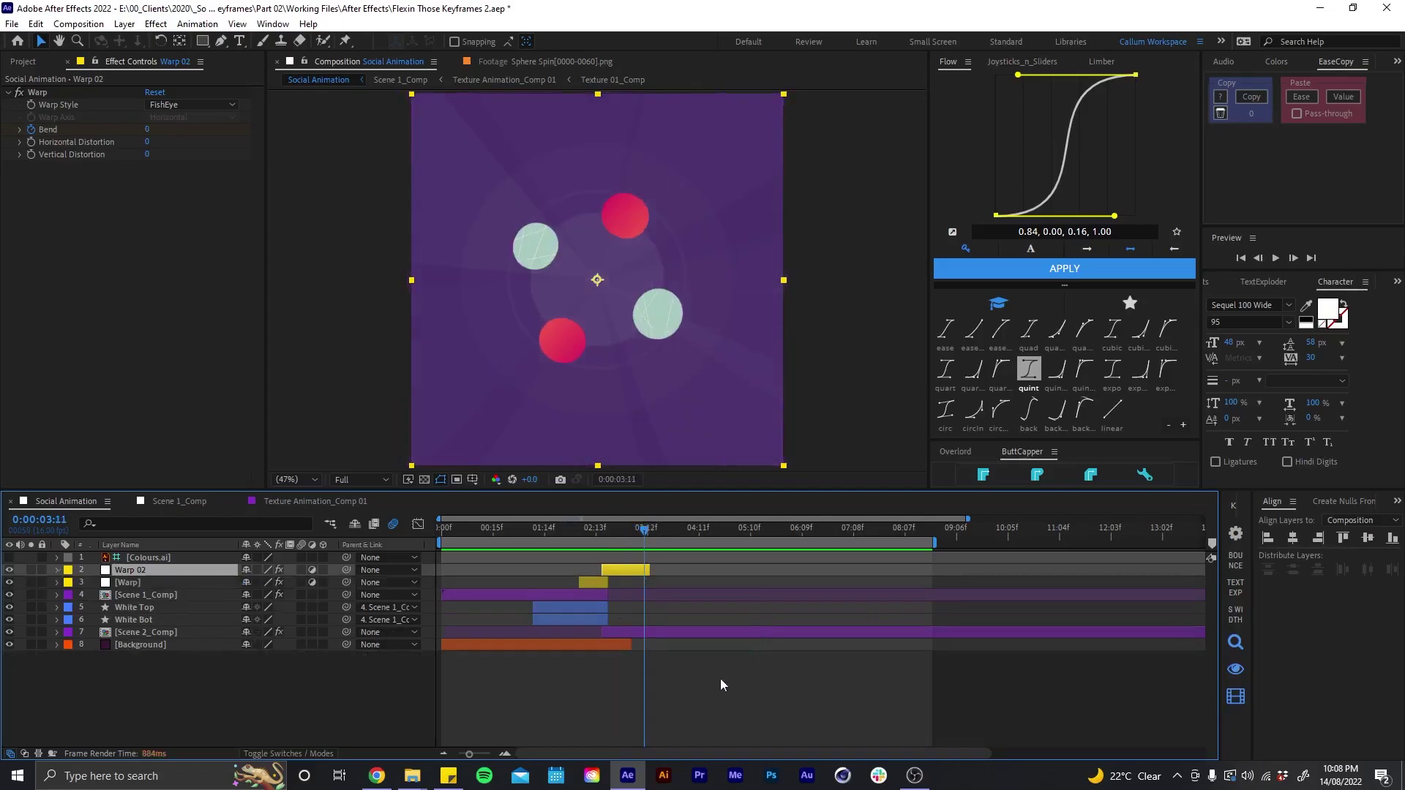
pyautogui.click(703, 666)
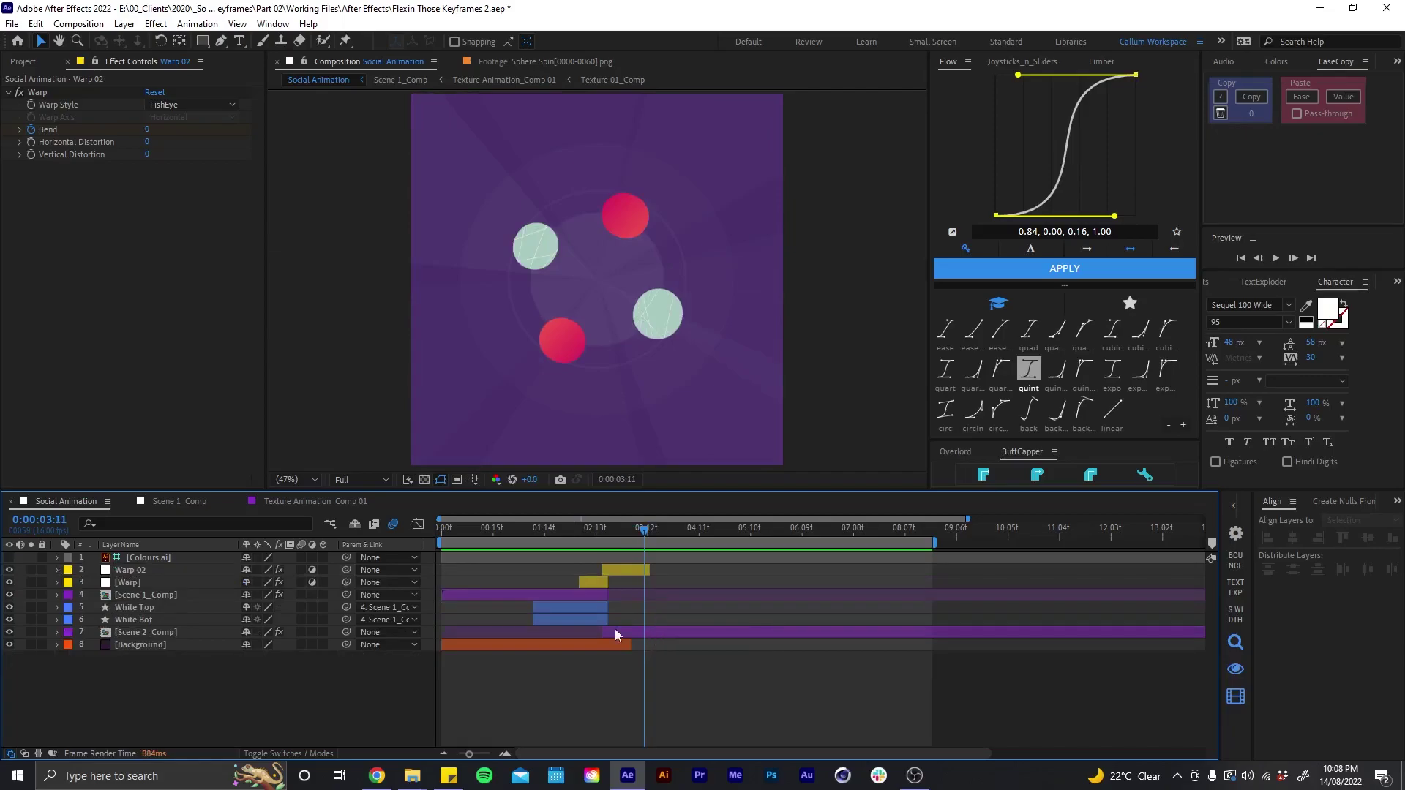
# - Open the Scene 2_Comp precomp and briefly select, then deselect, its Circle 1 layer
pyautogui.doubleClick(648, 634)
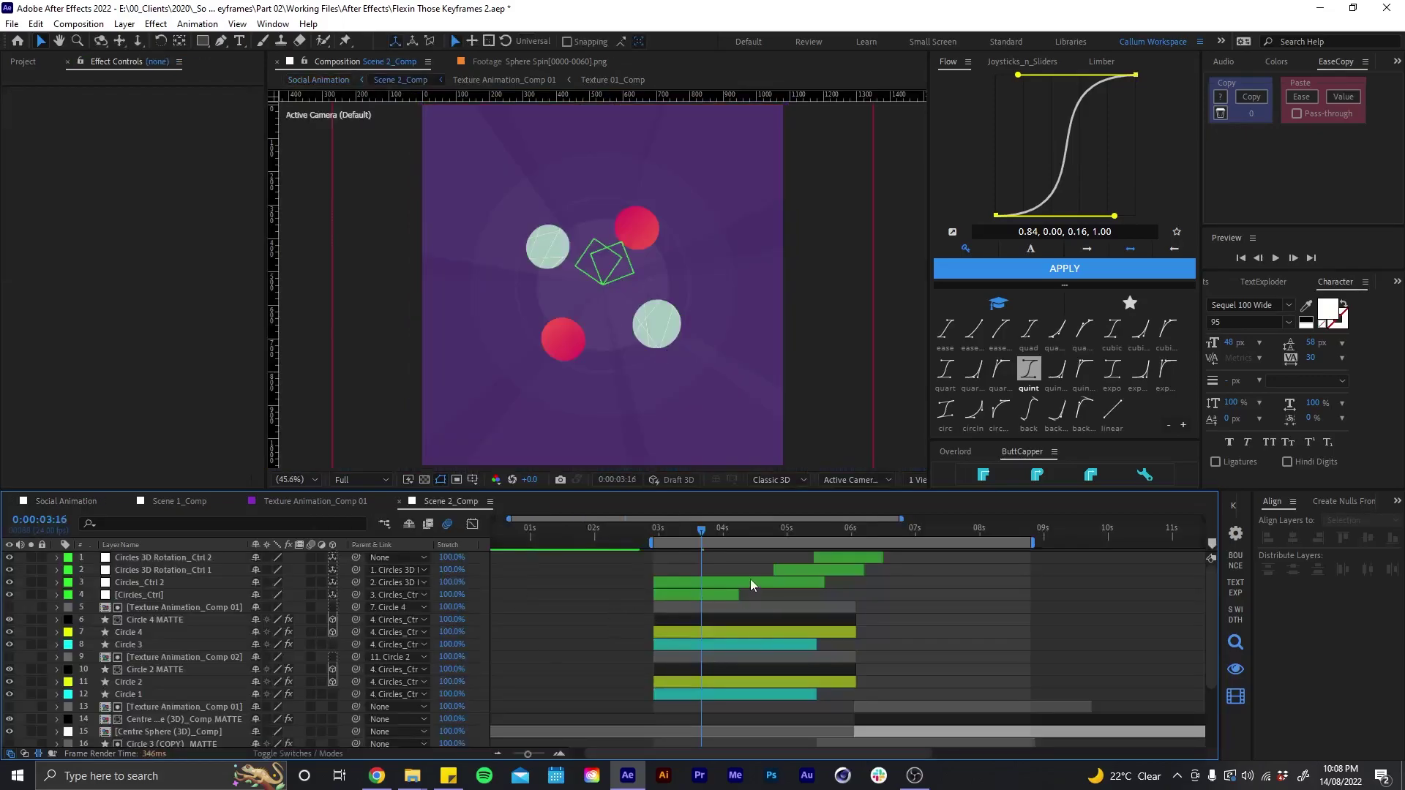
pyautogui.scroll(-1, 747, 581)
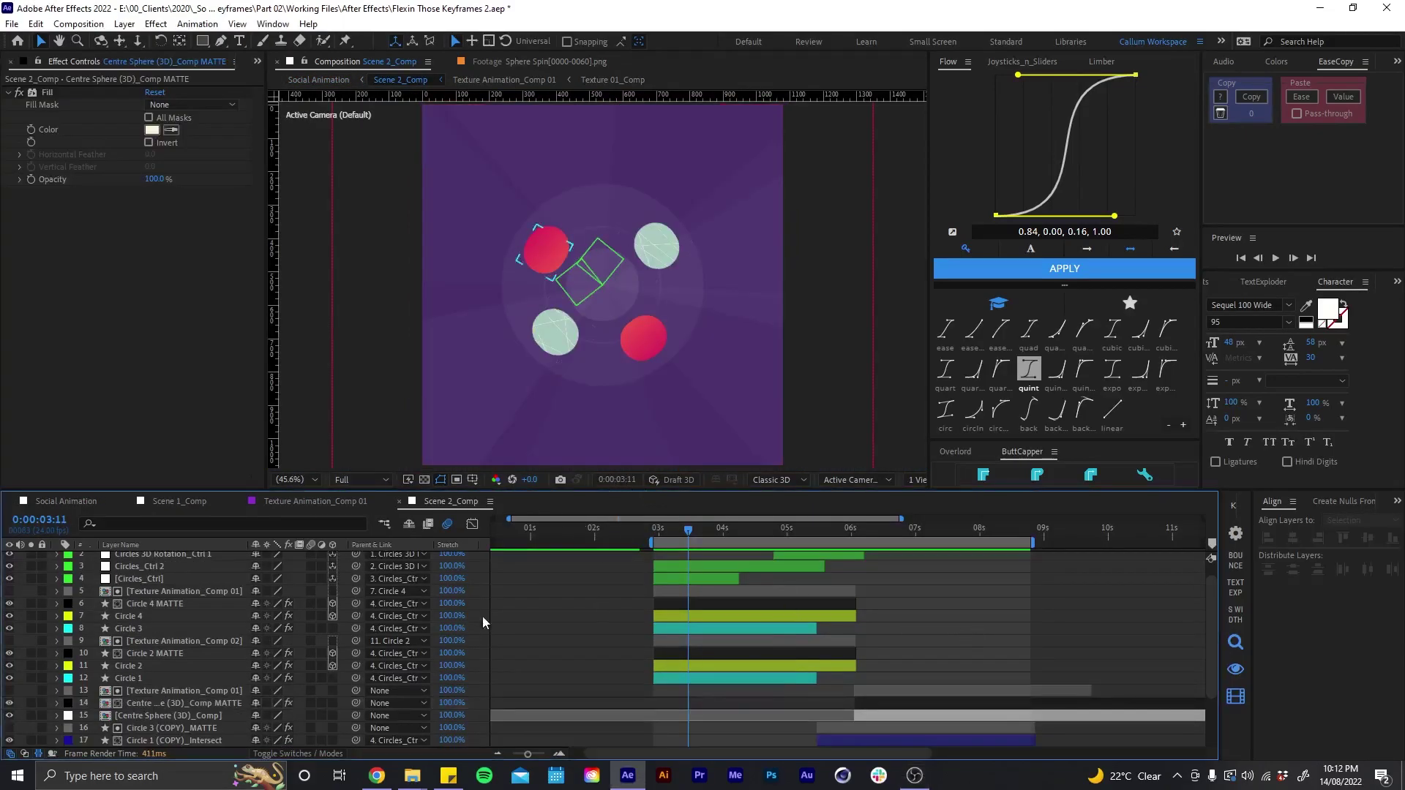
pyautogui.hotkey('ctrl', 'shift', 'a')
pyautogui.click(142, 675)
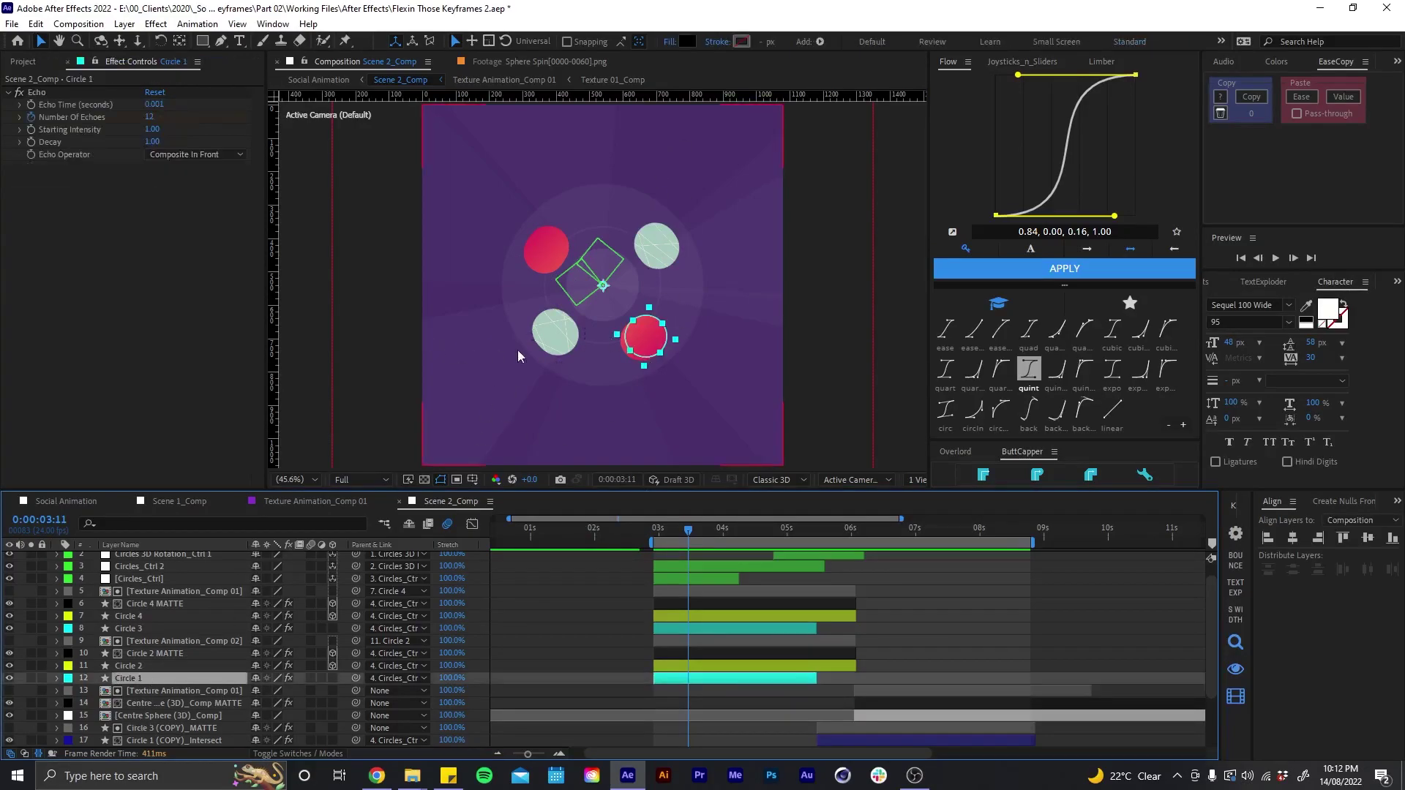
pyautogui.hotkey('ctrl', 'shift', 'a')
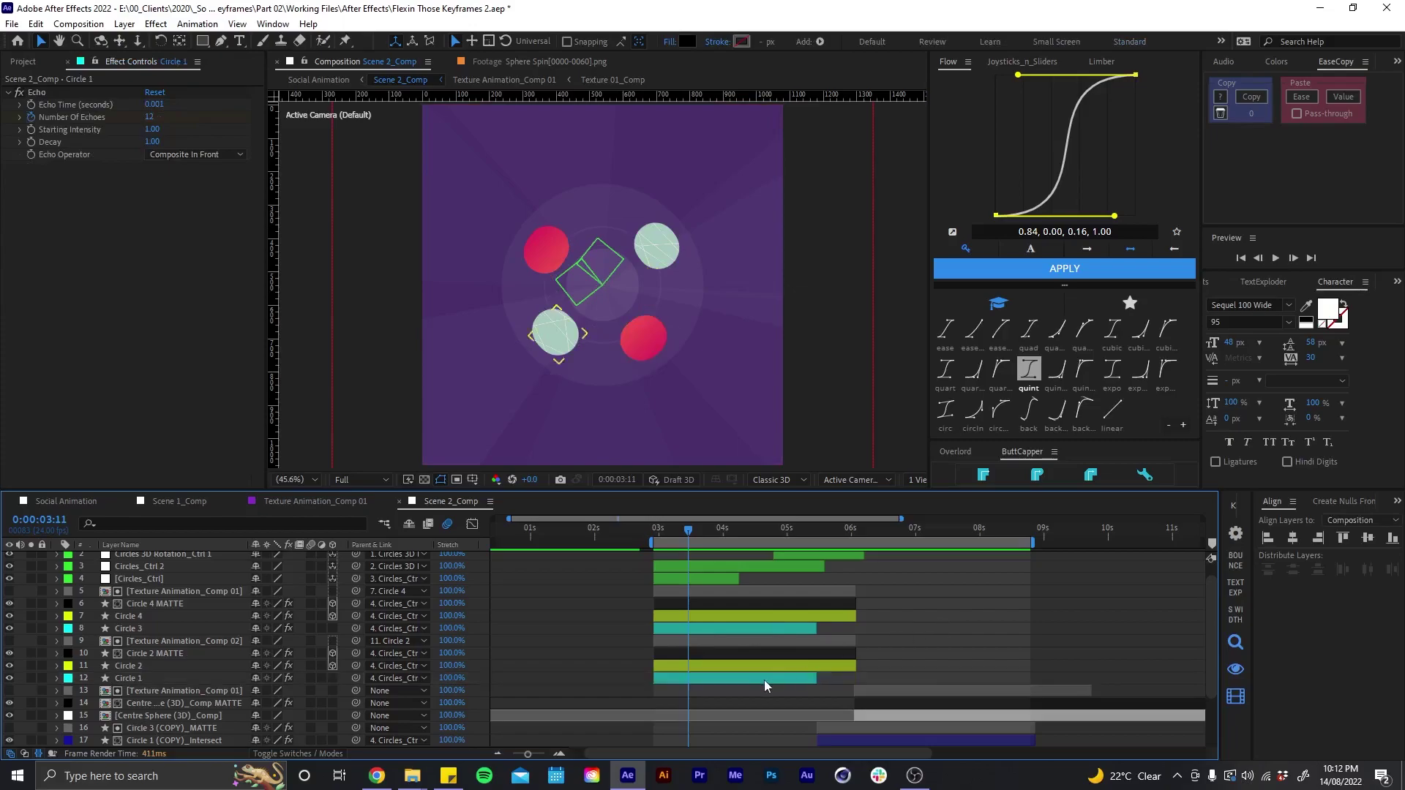
# - Check Circles_Ctrl's Z Rotation speed curve between 2:23 and 3:02
pyautogui.click(683, 581)
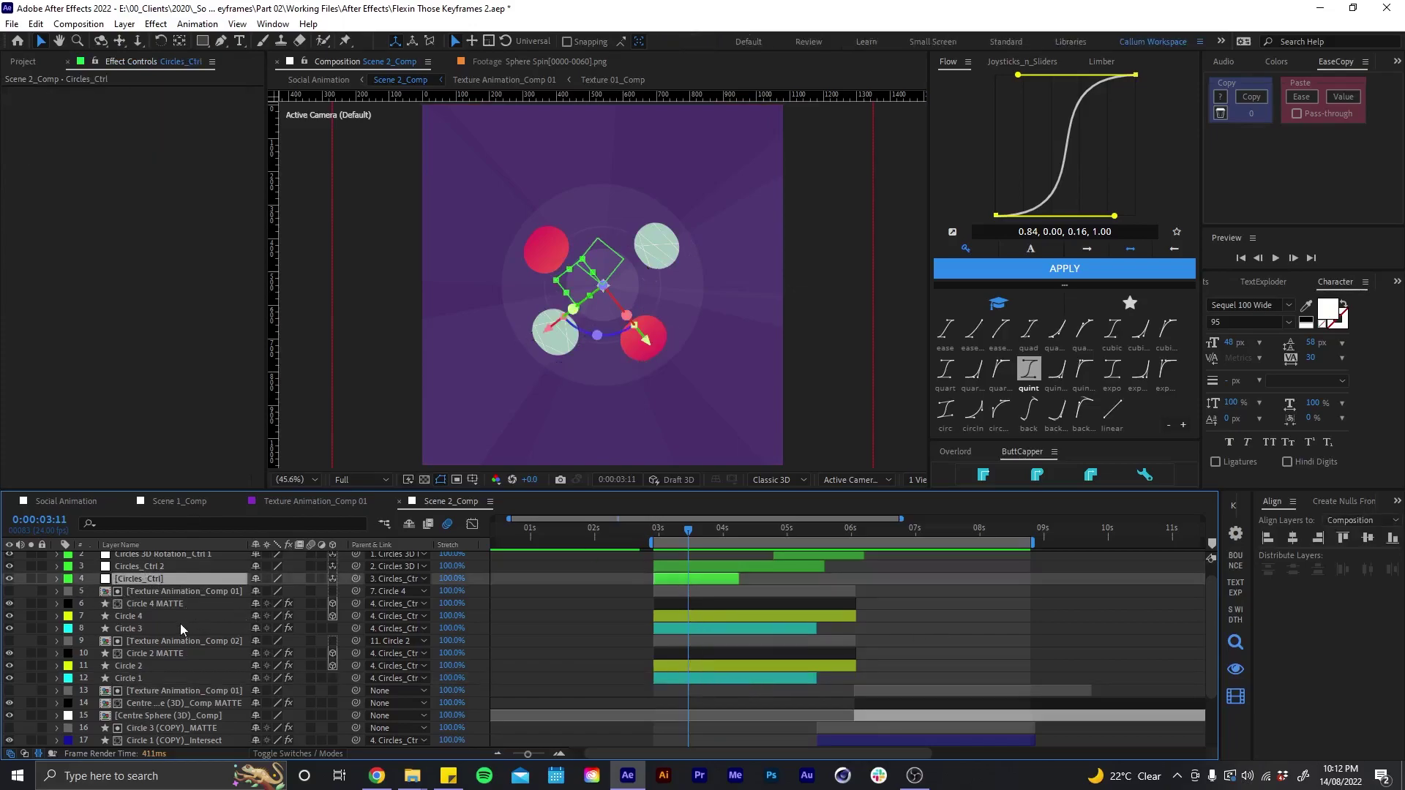
pyautogui.press('r')
pyautogui.moveTo(688, 528); pyautogui.dragTo(656, 583)
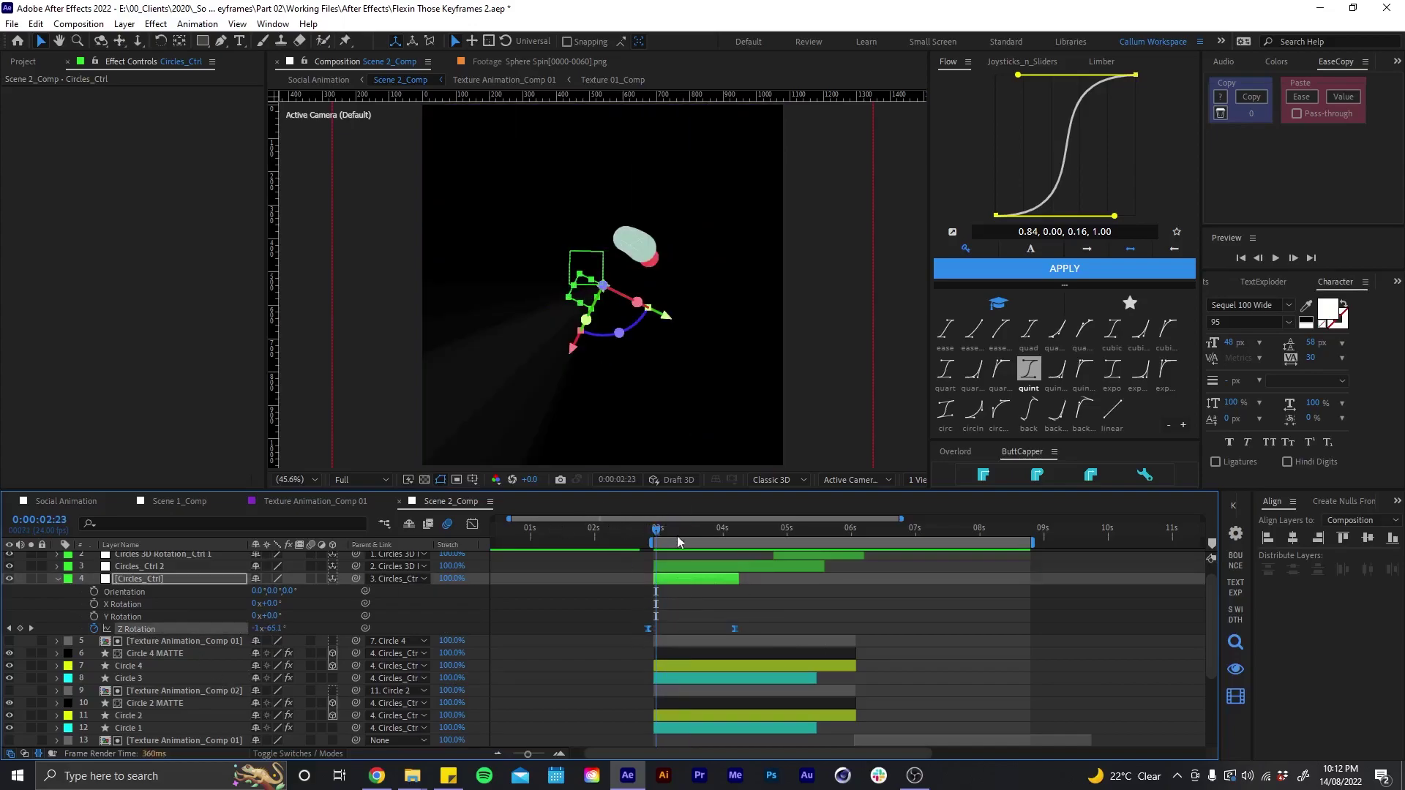
pyautogui.click(472, 524)
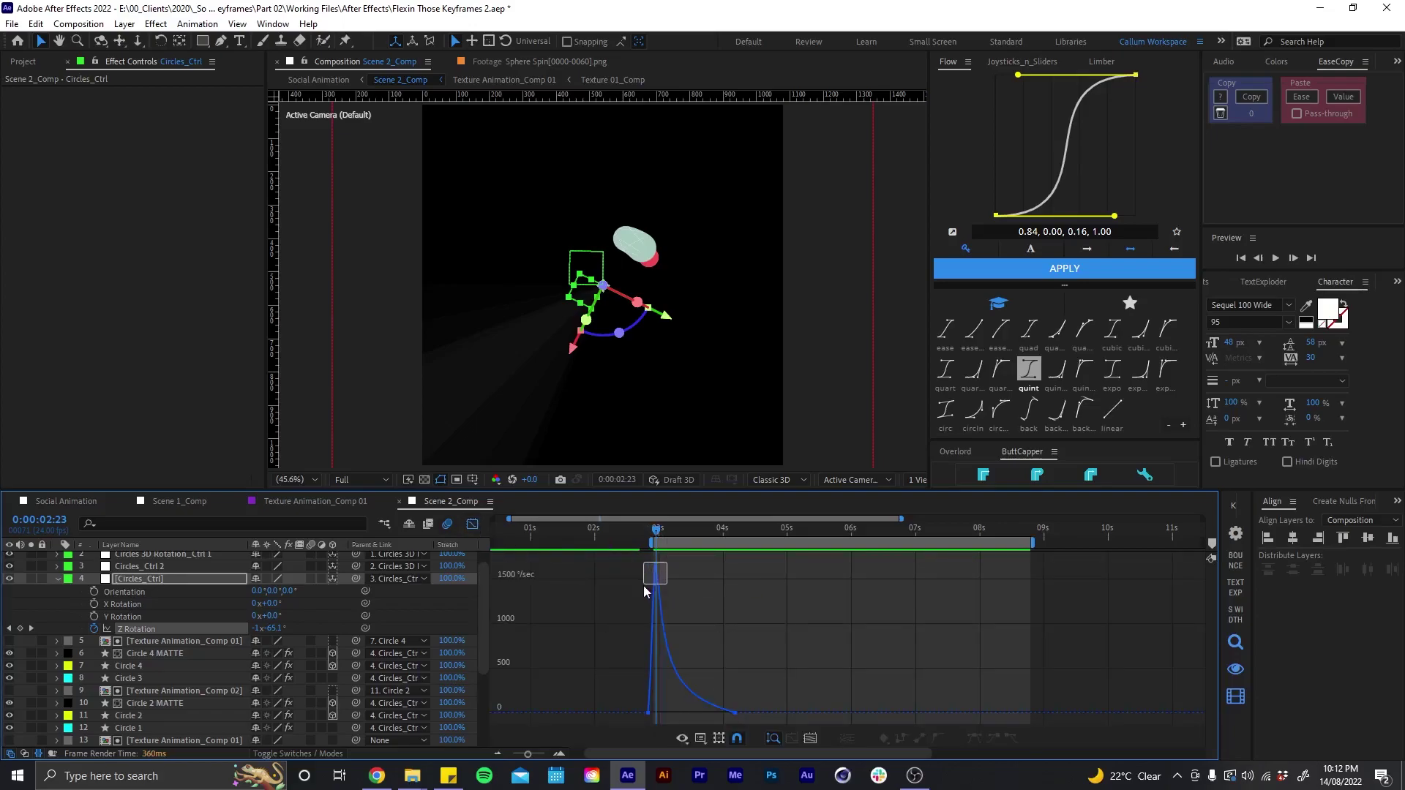
pyautogui.moveTo(658, 530); pyautogui.dragTo(729, 519)
pyautogui.click(479, 527)
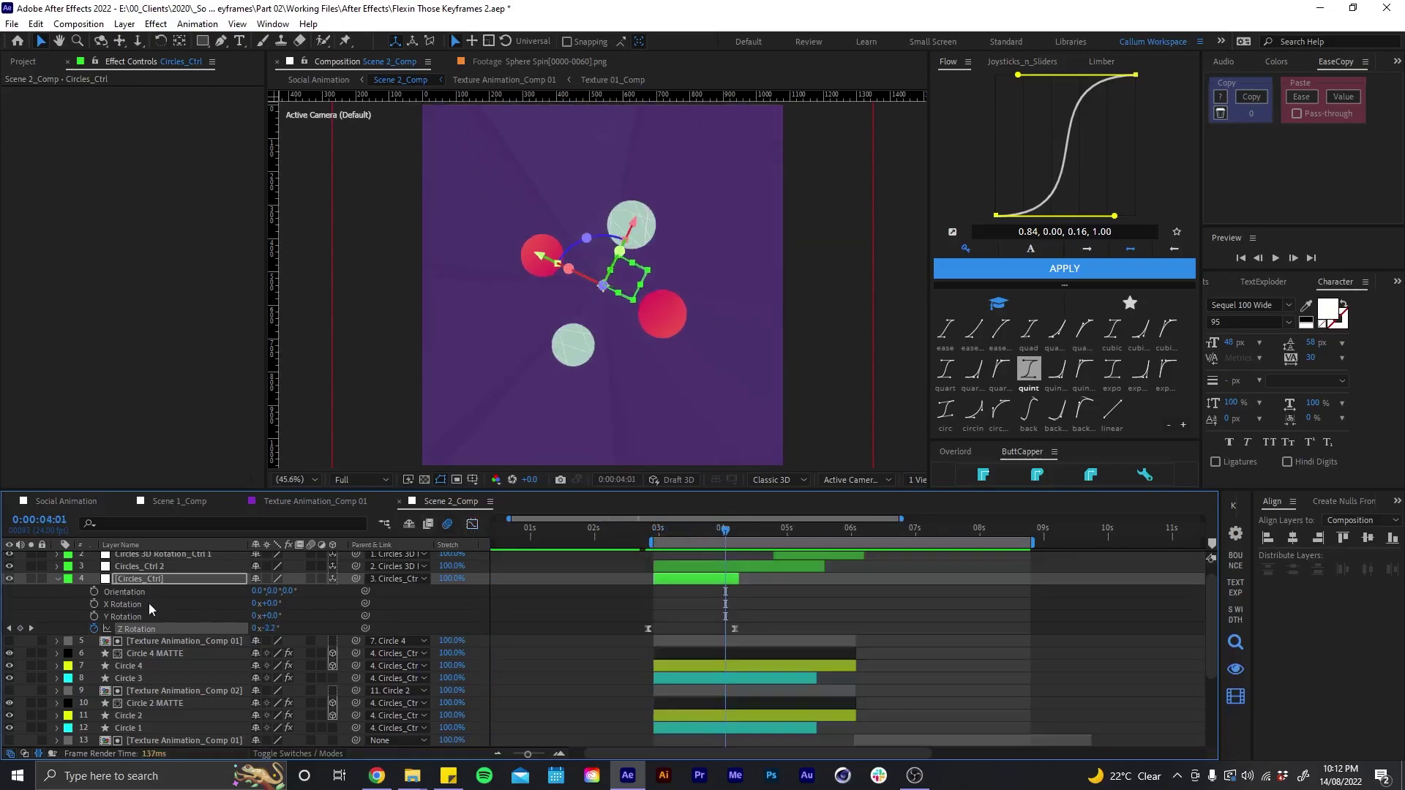
# - Collapse Circles_Ctrl and view Circles_Ctrl 2's Z Rotation keyframes in the speed graph
pyautogui.scroll(1, 148, 604)
pyautogui.click(152, 601)
pyautogui.press('r')
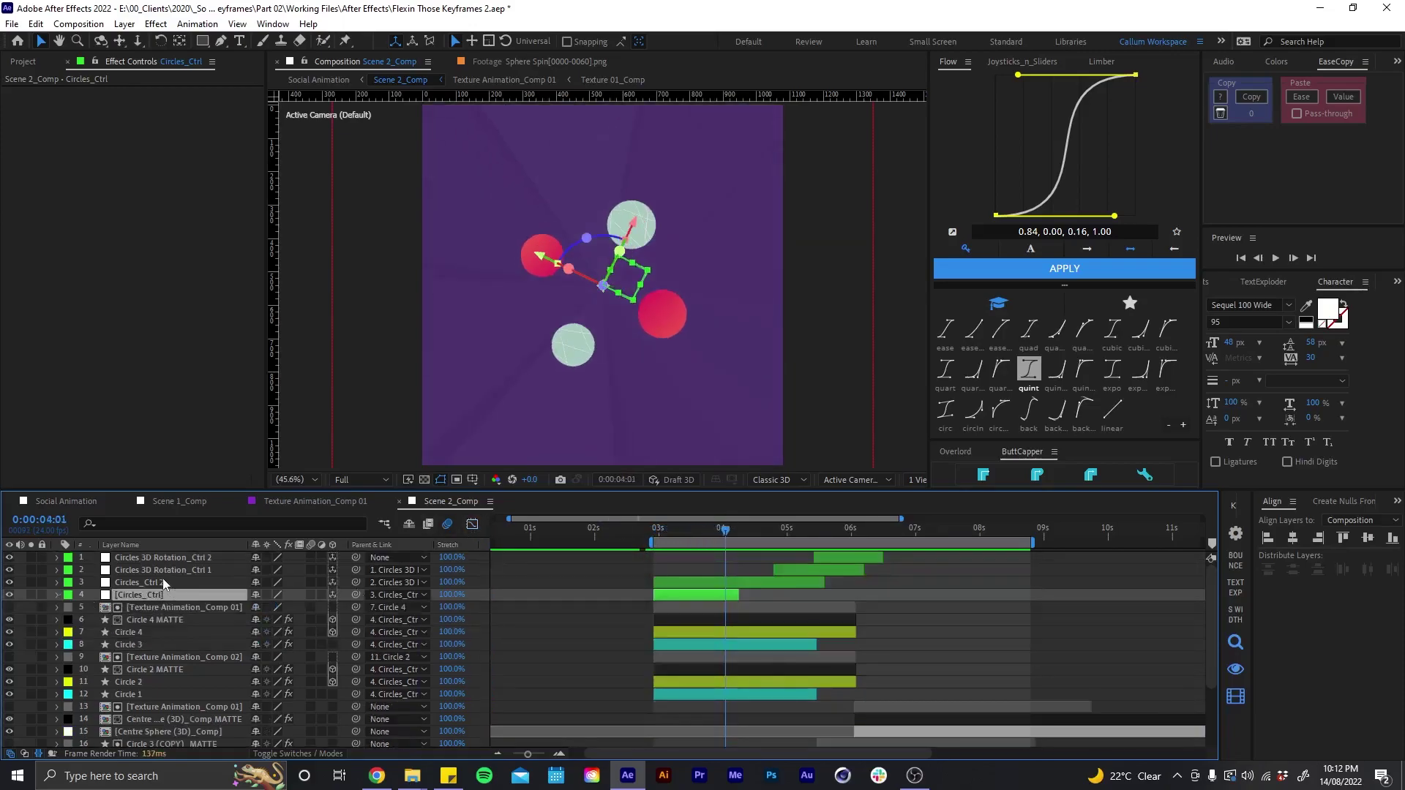
pyautogui.click(163, 580)
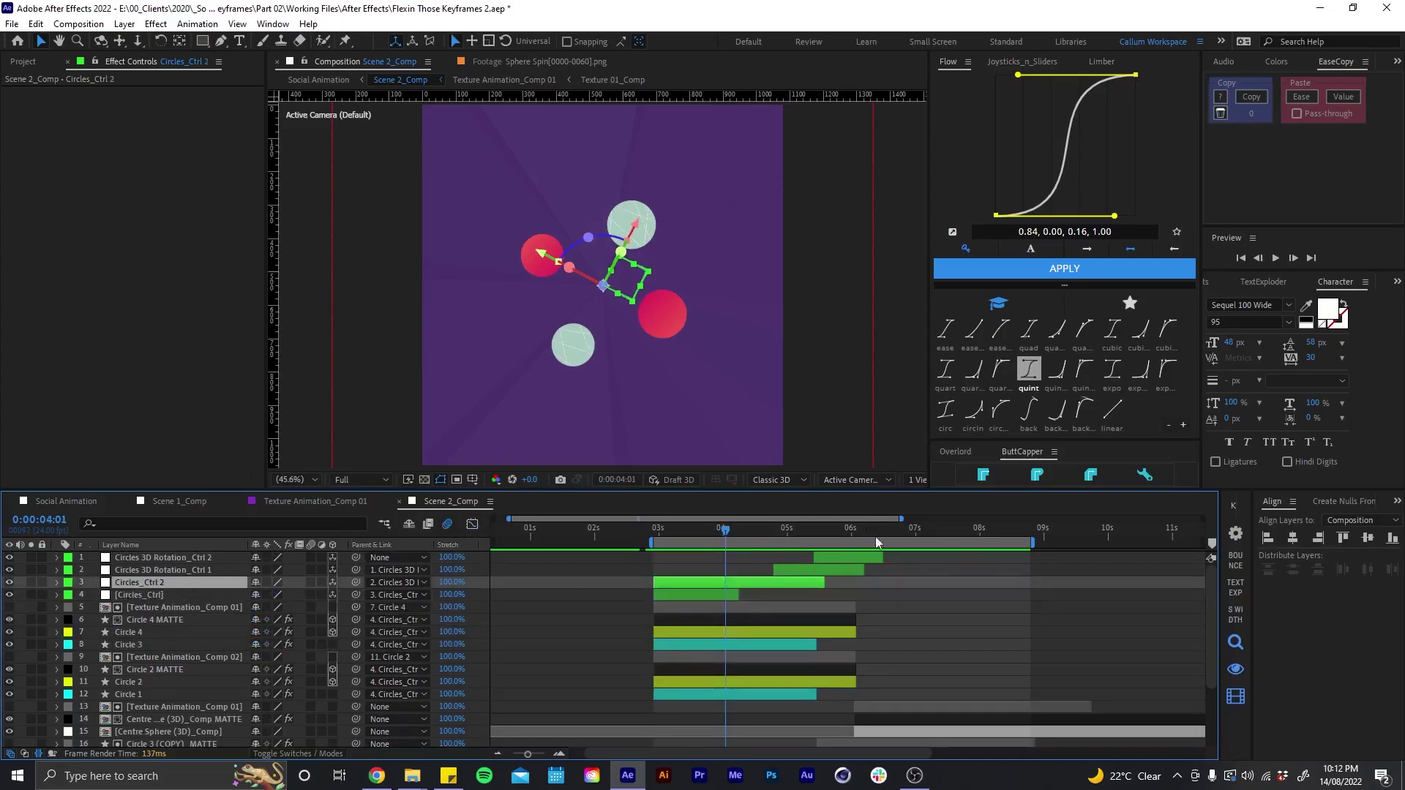
pyautogui.press('r')
pyautogui.moveTo(840, 620); pyautogui.dragTo(607, 633)
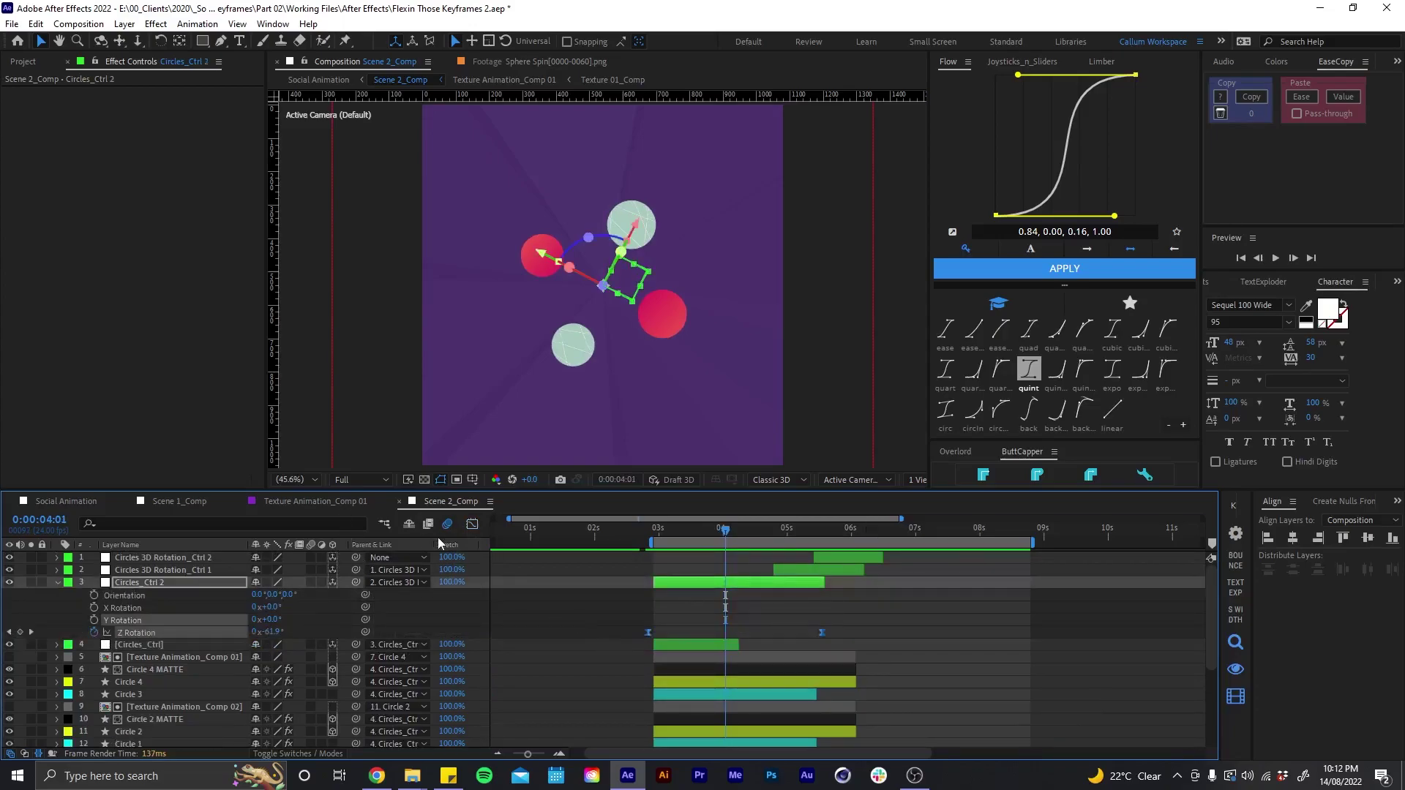
pyautogui.click(472, 524)
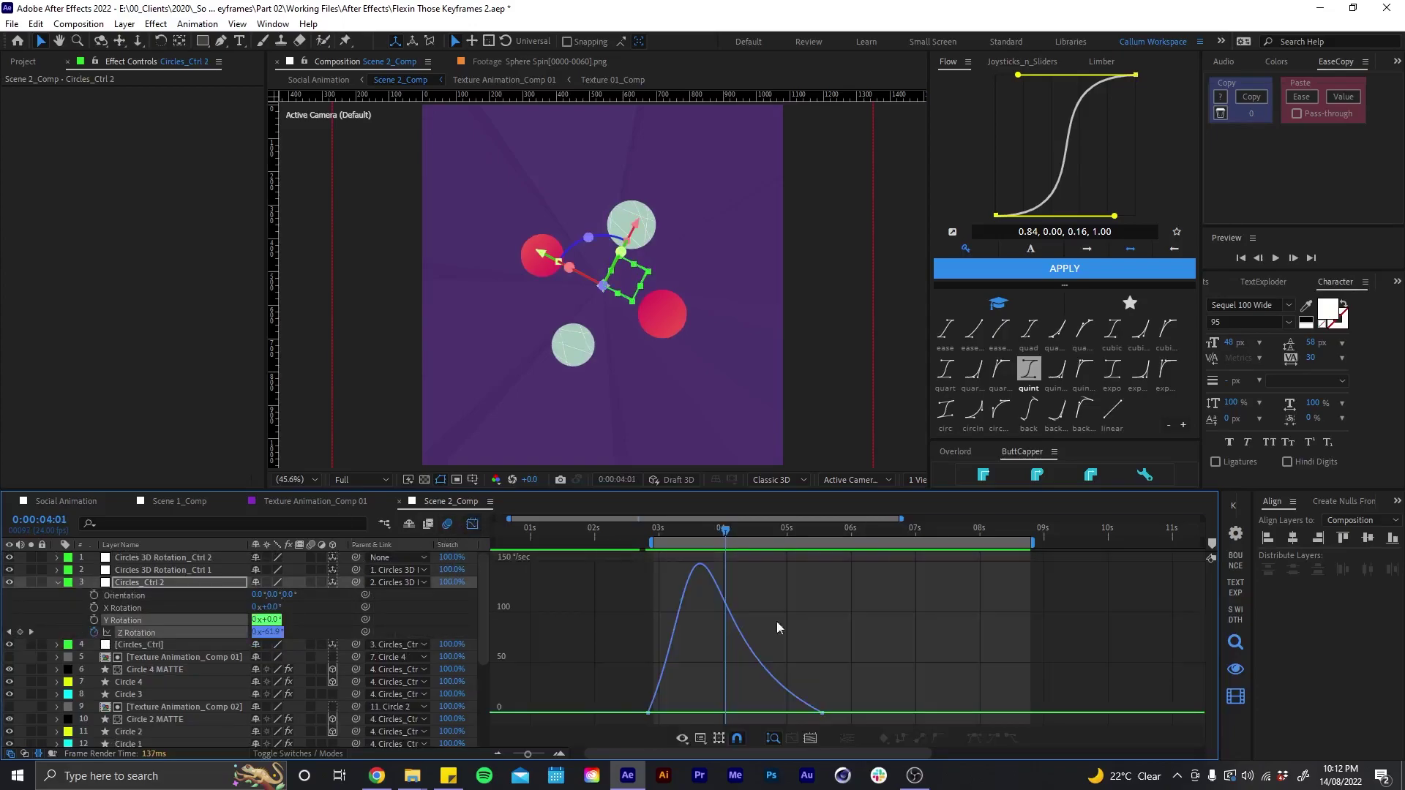
pyautogui.click(472, 524)
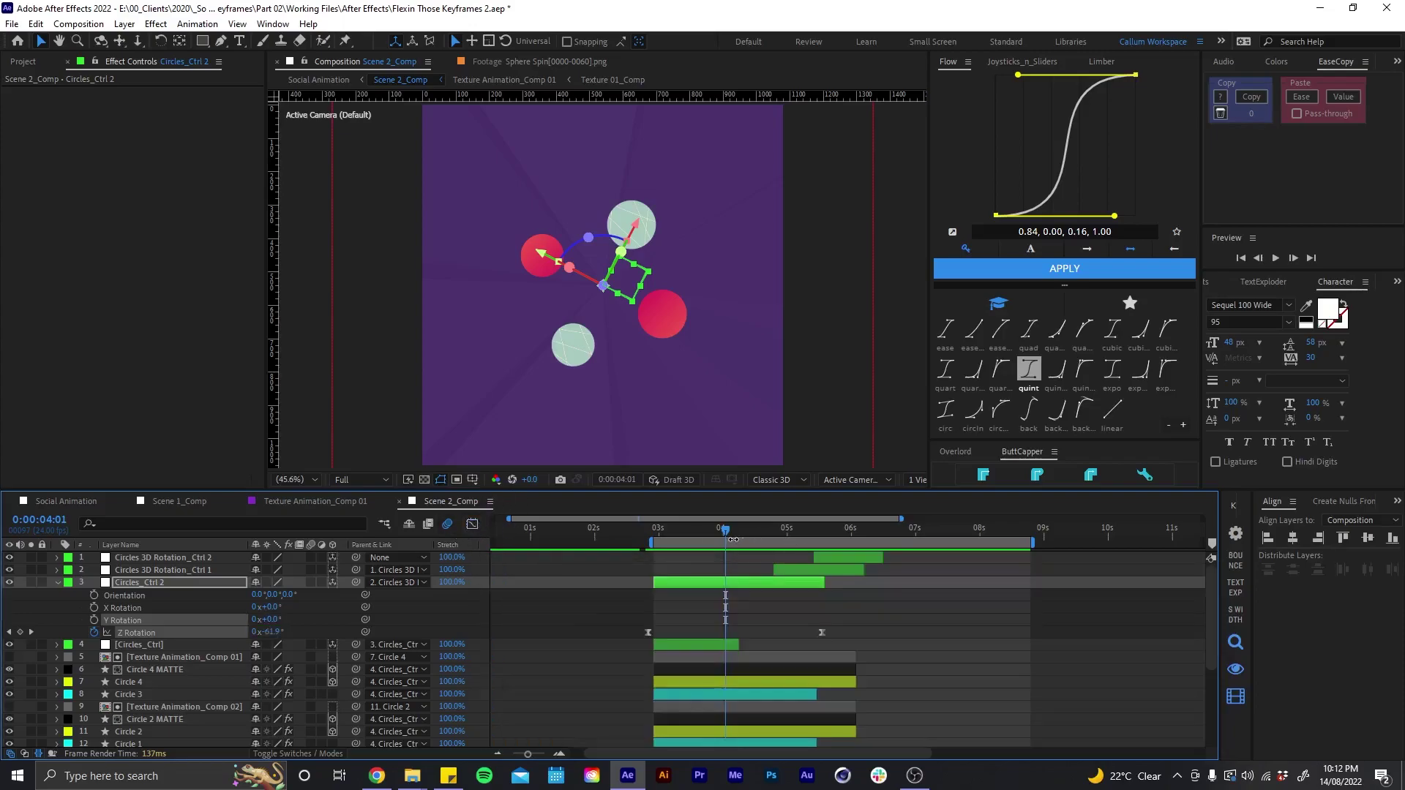
# - Watch the circles rotate to 4:19, then open the BG Circles_Comp precomp at 3:12
pyautogui.moveTo(735, 533); pyautogui.dragTo(811, 480)
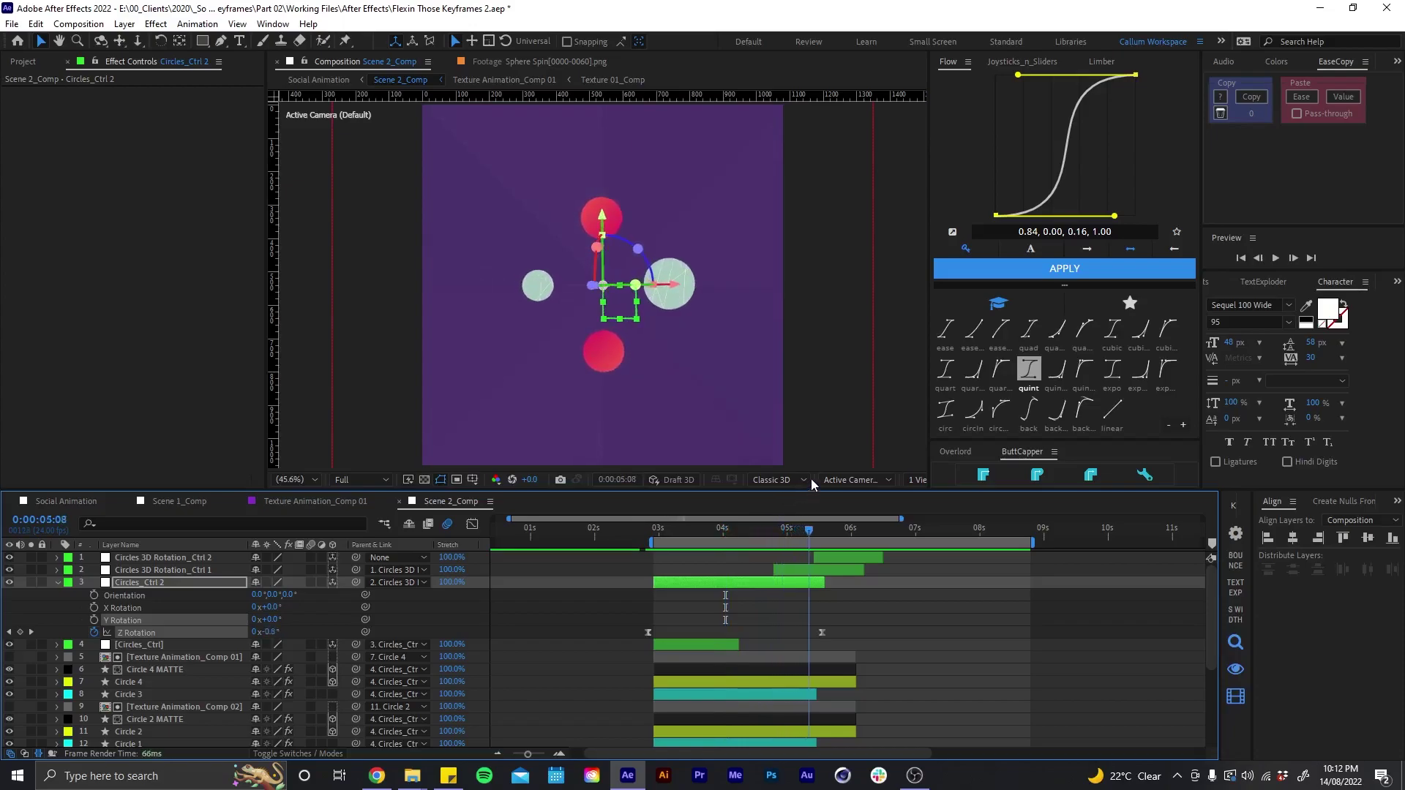
pyautogui.press('u')
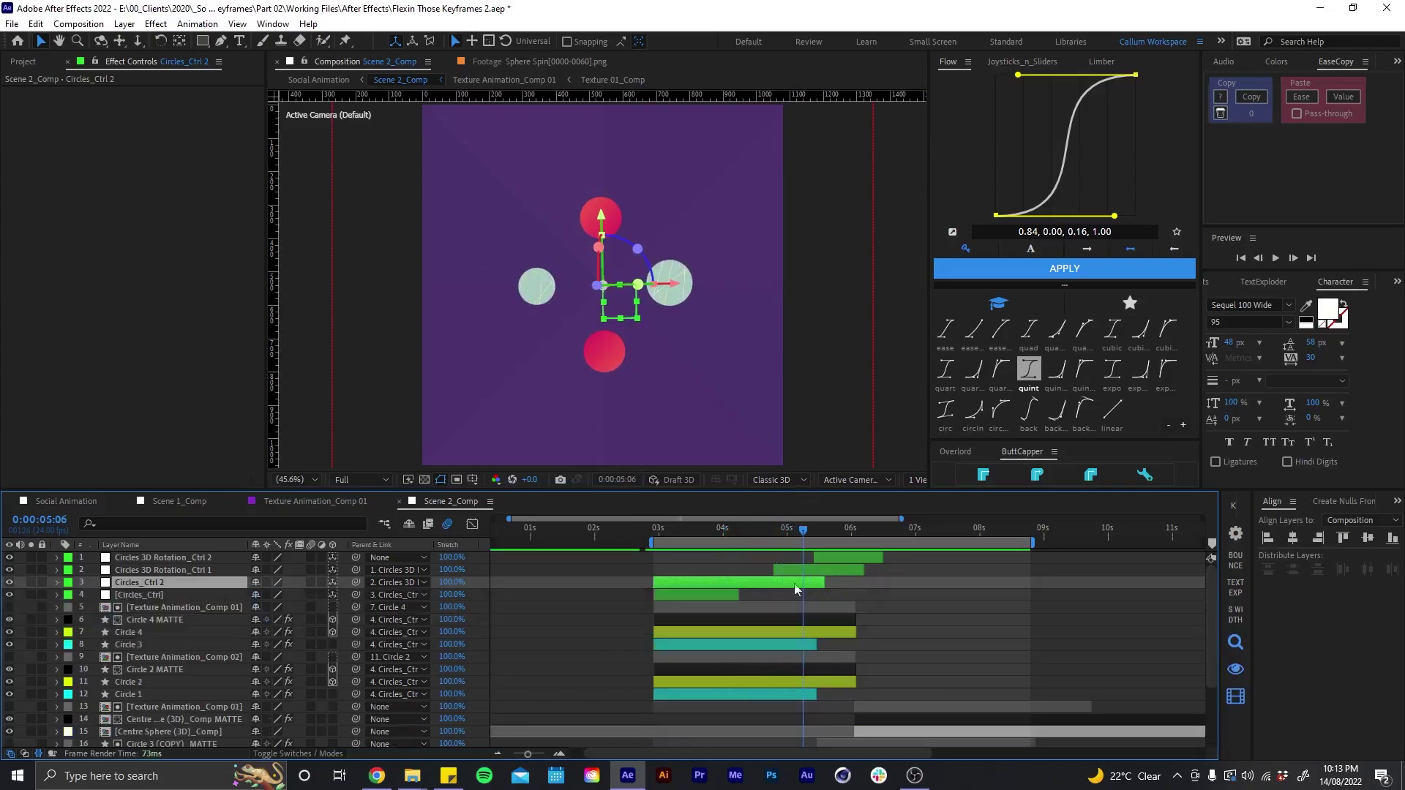
pyautogui.click(692, 535)
pyautogui.scroll(-3, 700, 631)
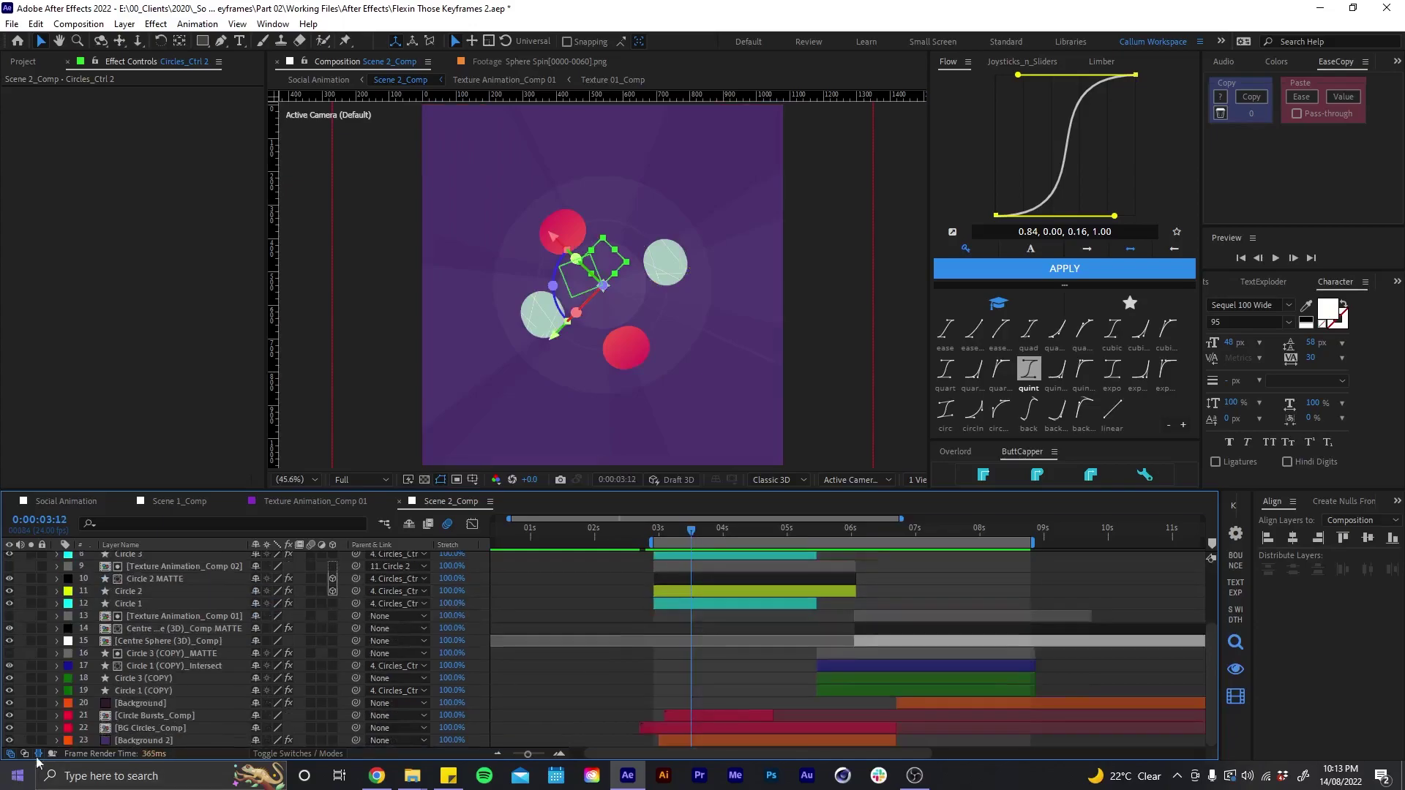
pyautogui.click(154, 715)
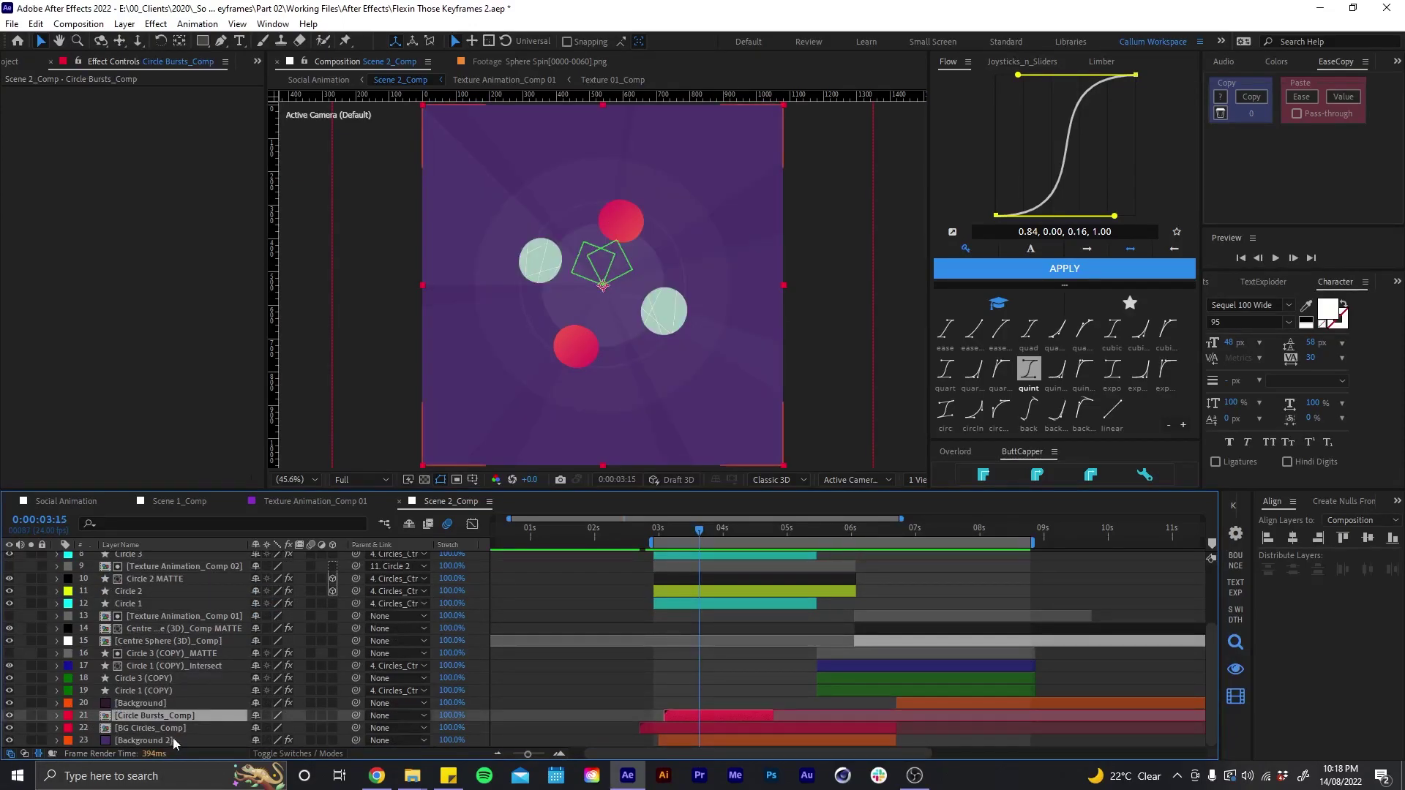
pyautogui.click(155, 728)
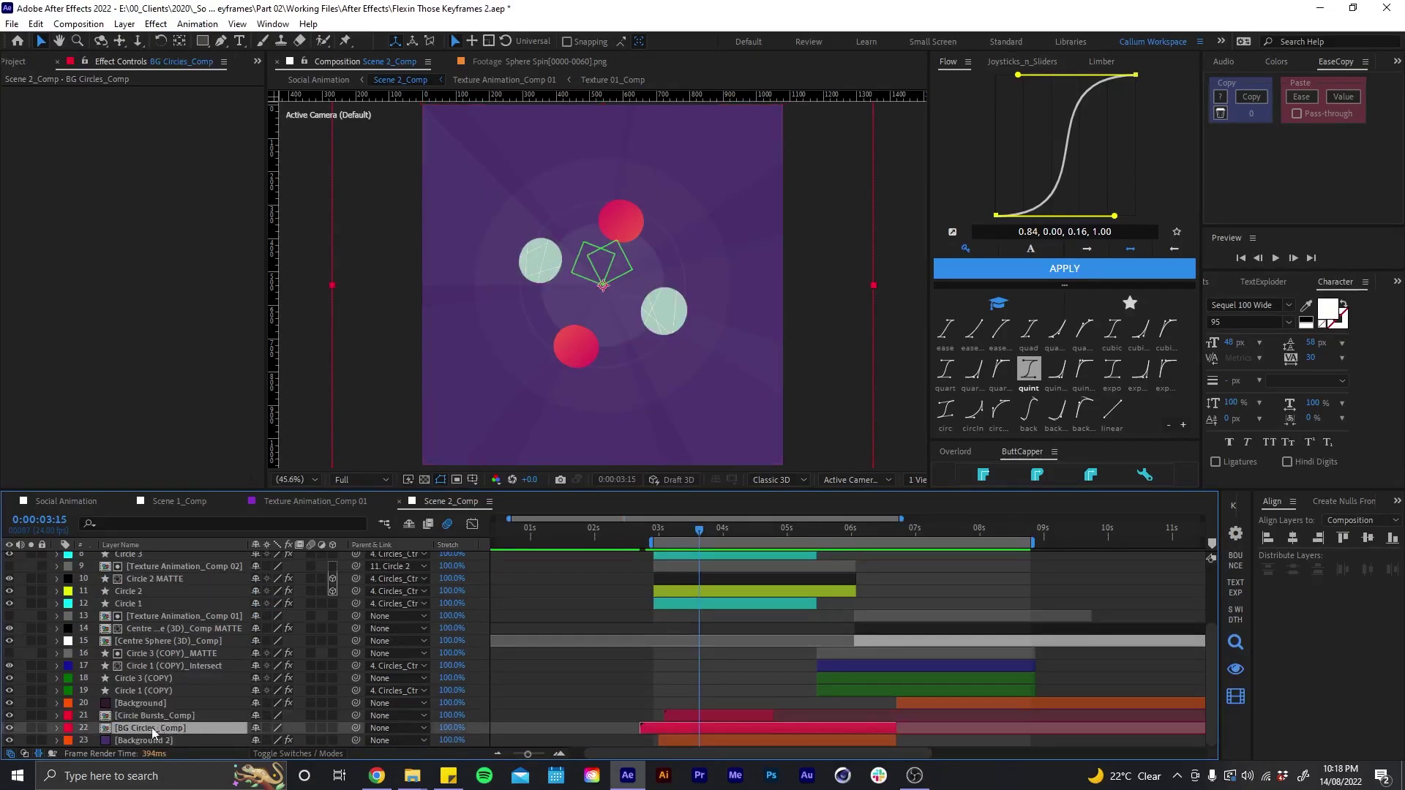
pyautogui.doubleClick(147, 730)
# - Review circle layers 1–6's rotation keyframes in BG Circles_Comp between frames 8 and 12
pyautogui.moveTo(565, 534); pyautogui.dragTo(503, 533)
pyautogui.click(499, 672)
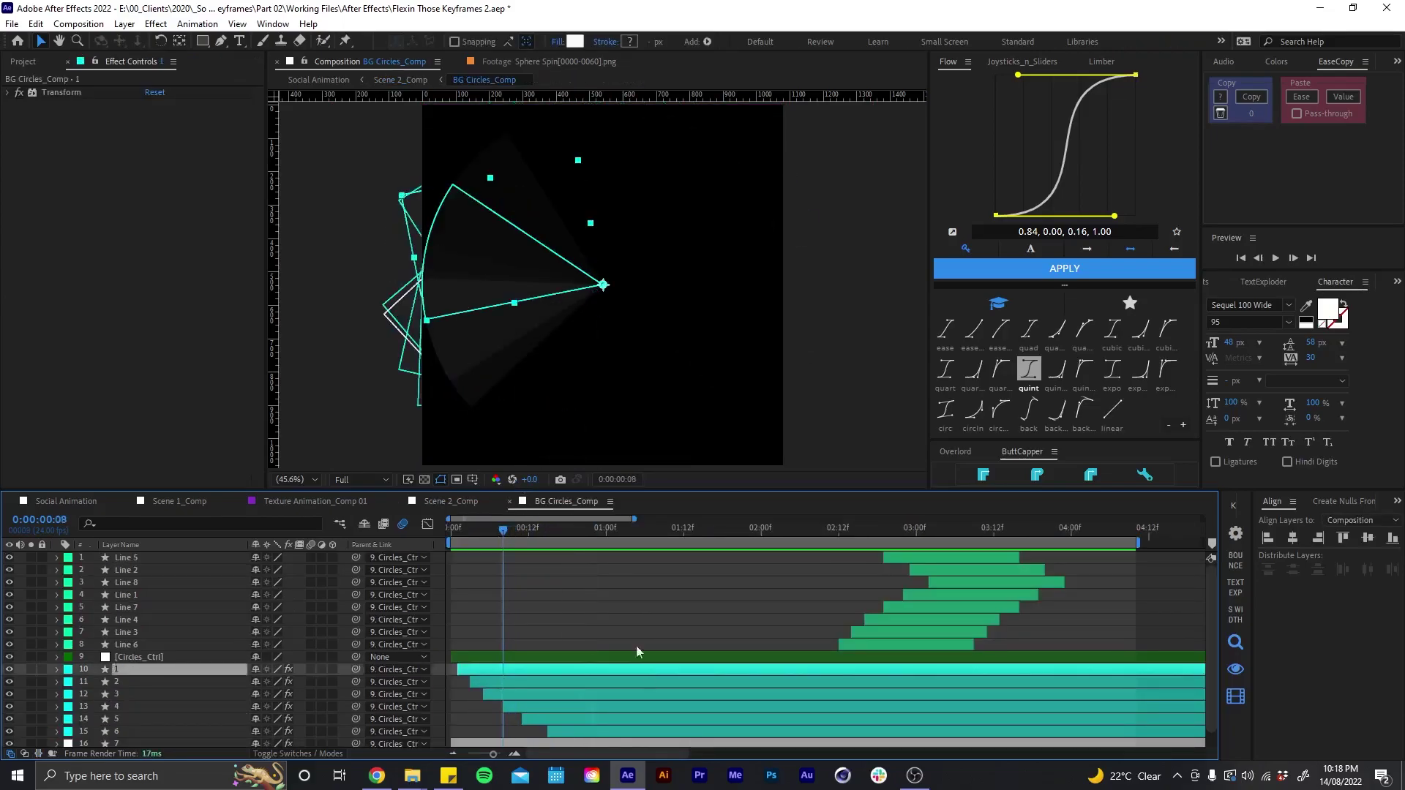
pyautogui.moveTo(505, 530); pyautogui.dragTo(542, 531)
pyautogui.keyDown('shift'); pyautogui.click(595, 729); pyautogui.keyUp('shift')
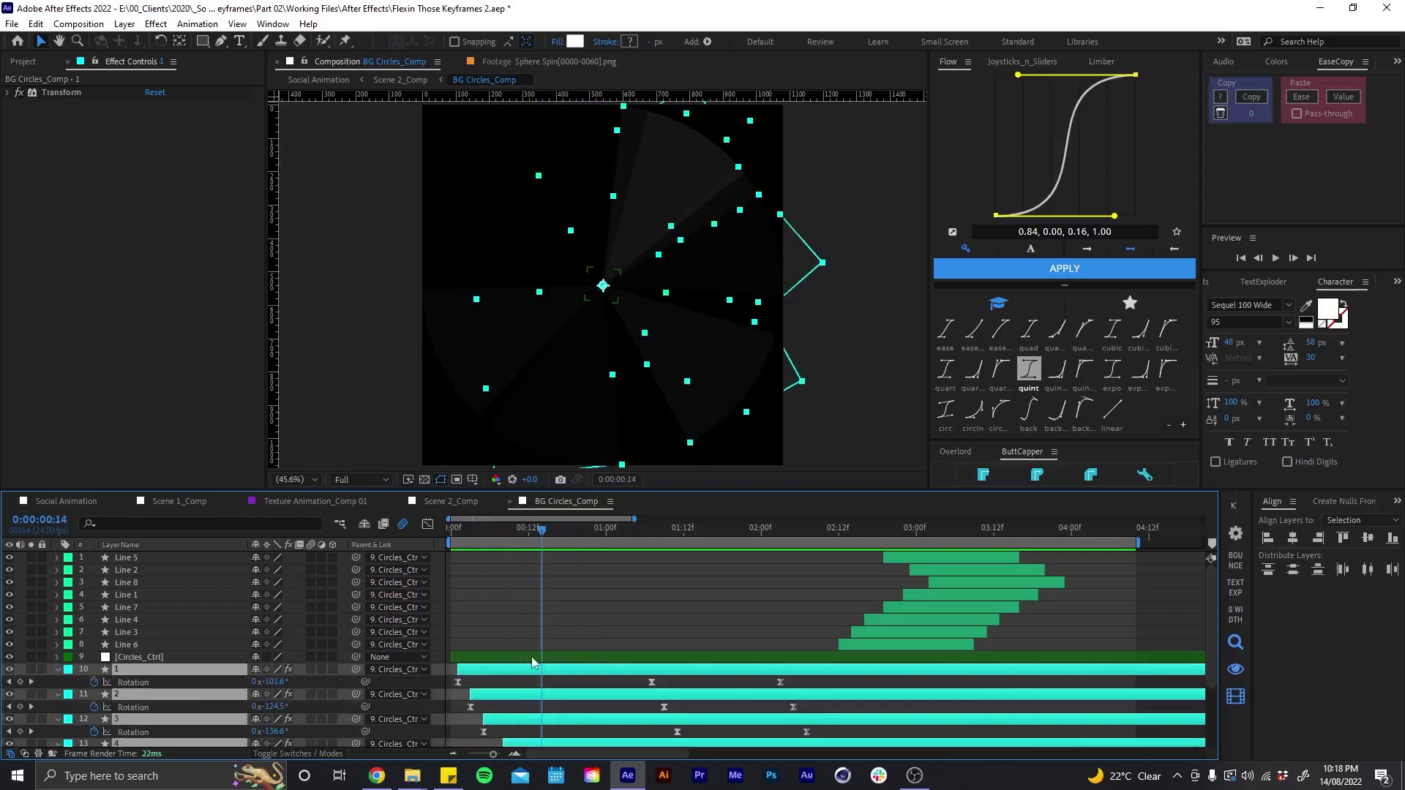
pyautogui.press('r')
pyautogui.scroll(-3, 505, 674)
pyautogui.moveTo(494, 533); pyautogui.dragTo(677, 523)
# - Replay the circle wheel's rotation from the Circles_Ctrl null's keyframes, then collapse them
pyautogui.click(638, 582)
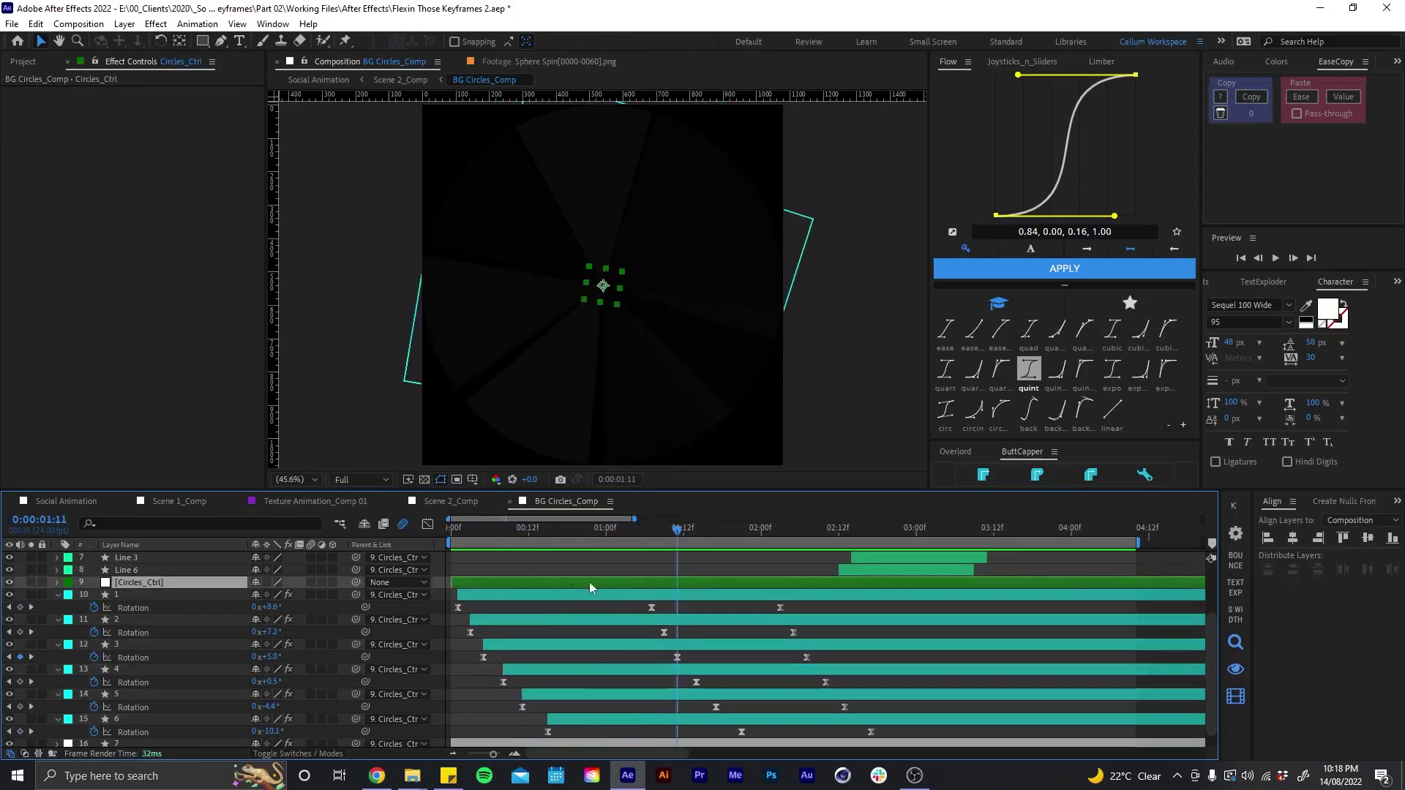
pyautogui.press('u')
pyautogui.moveTo(512, 533); pyautogui.dragTo(906, 499)
pyautogui.click(731, 592)
pyautogui.press('u')
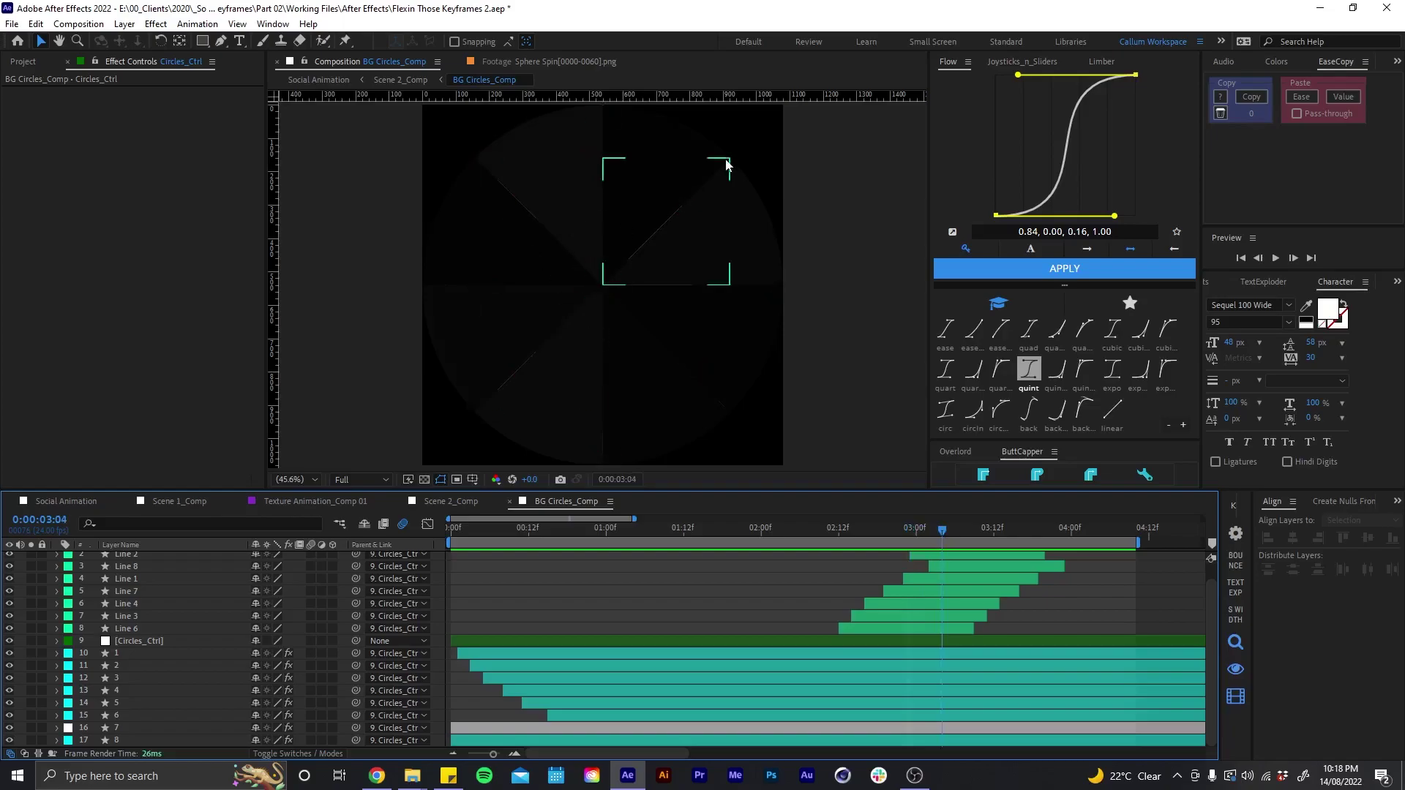
# - Inspect Line 6's animated Trim Paths and collapse its properties
pyautogui.click(862, 629)
pyautogui.scroll(1, 879, 613)
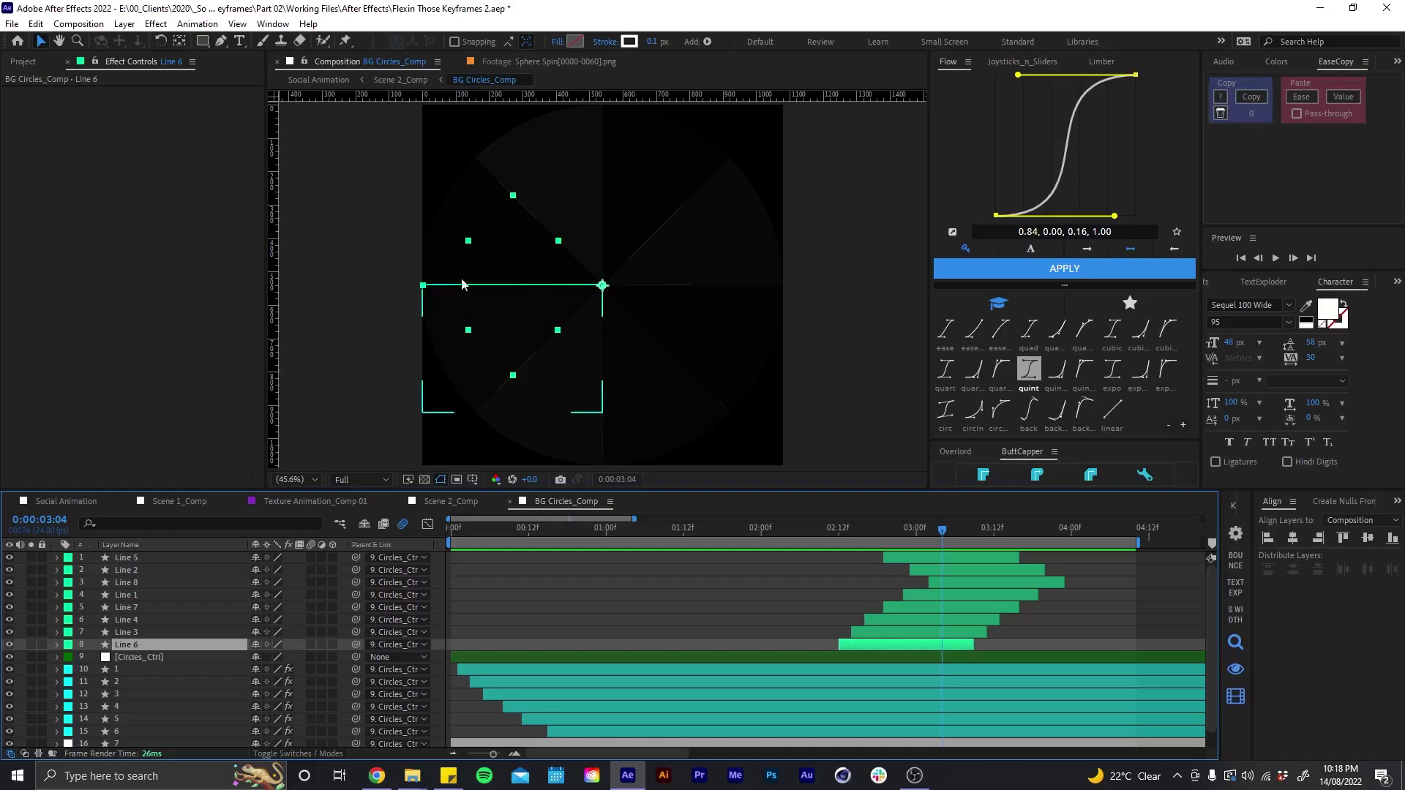
pyautogui.press('u')
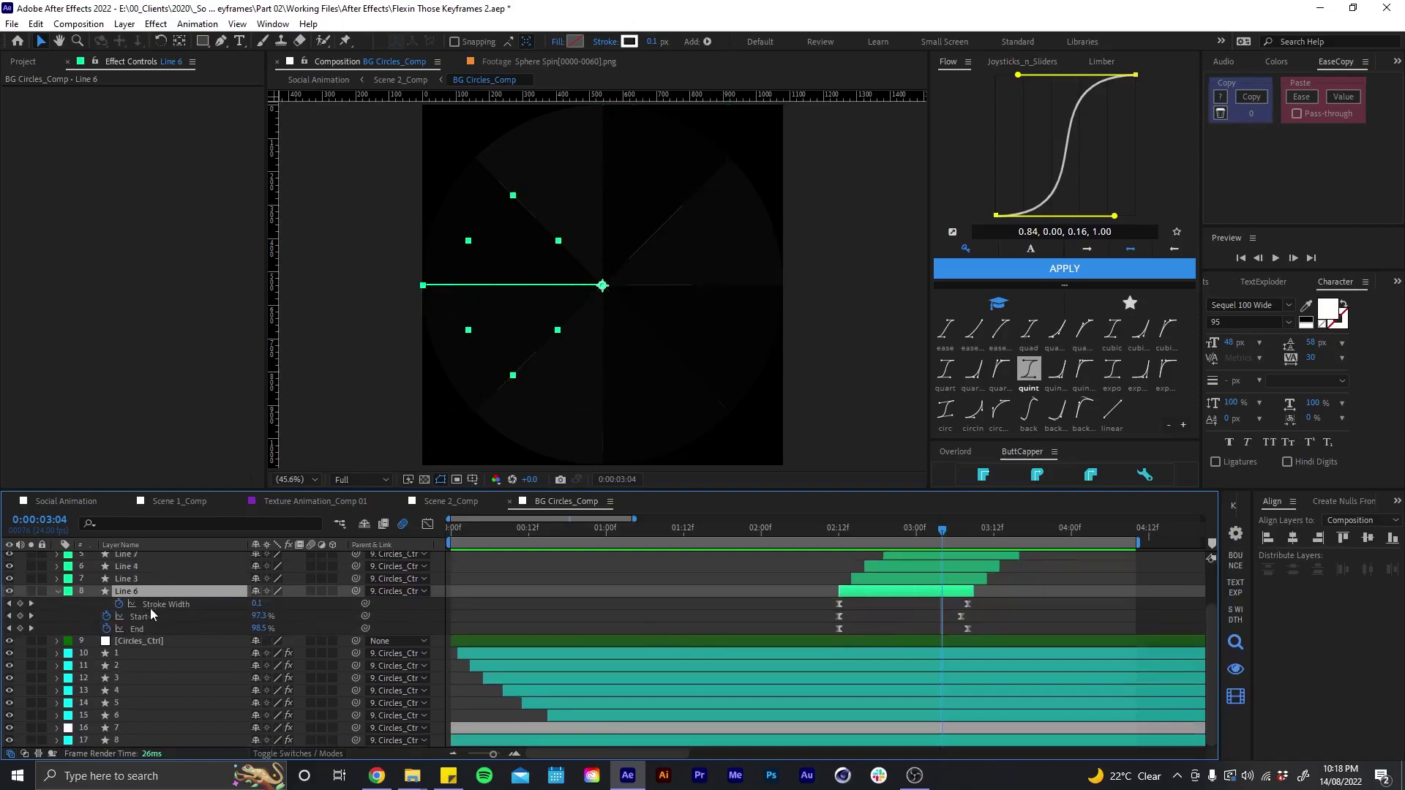
pyautogui.press('u')
pyautogui.press('u')
pyautogui.click(108, 618)
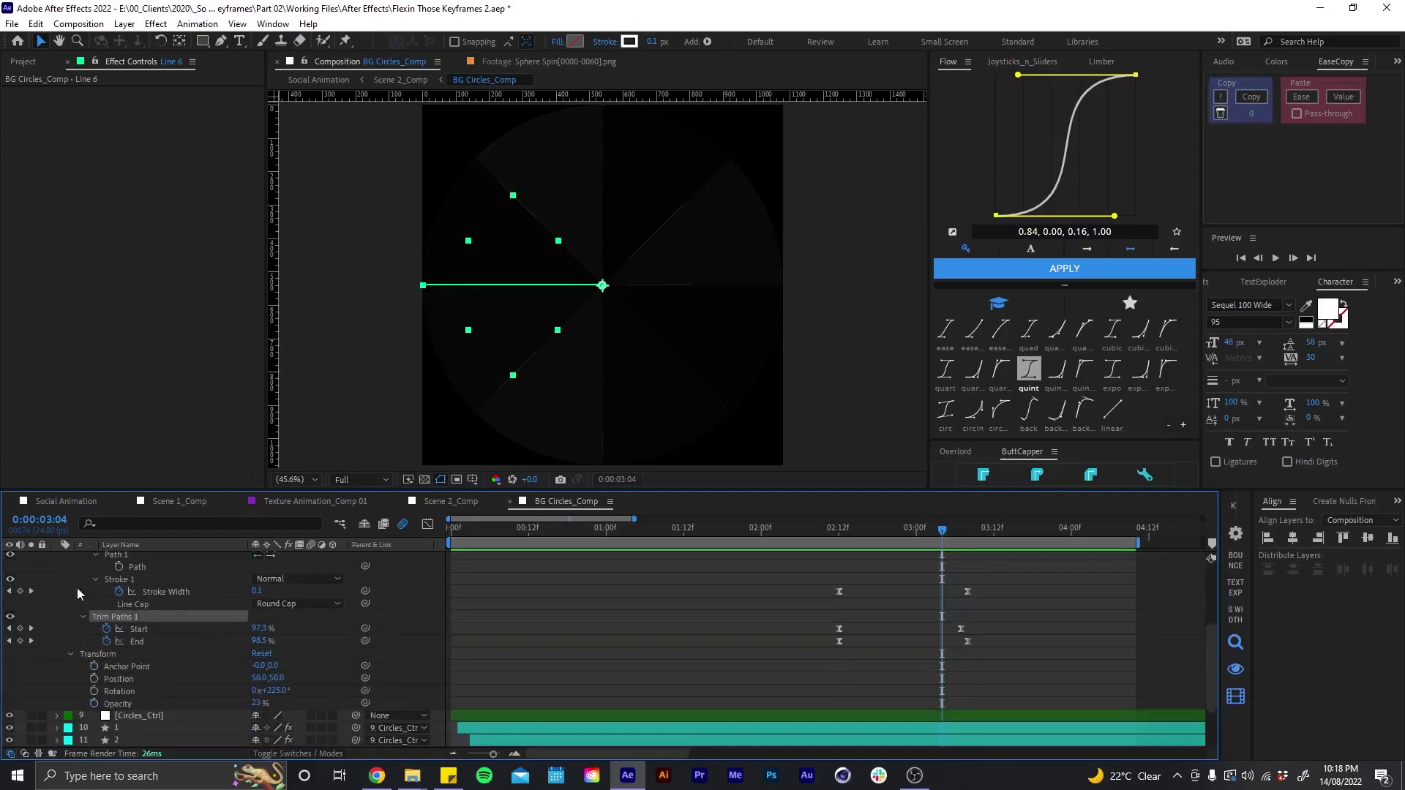
pyautogui.click(878, 537)
pyautogui.press('u')
# - Close BG Circles_Comp and scrub Scene 2_Comp back to about 3:08
pyautogui.click(524, 298)
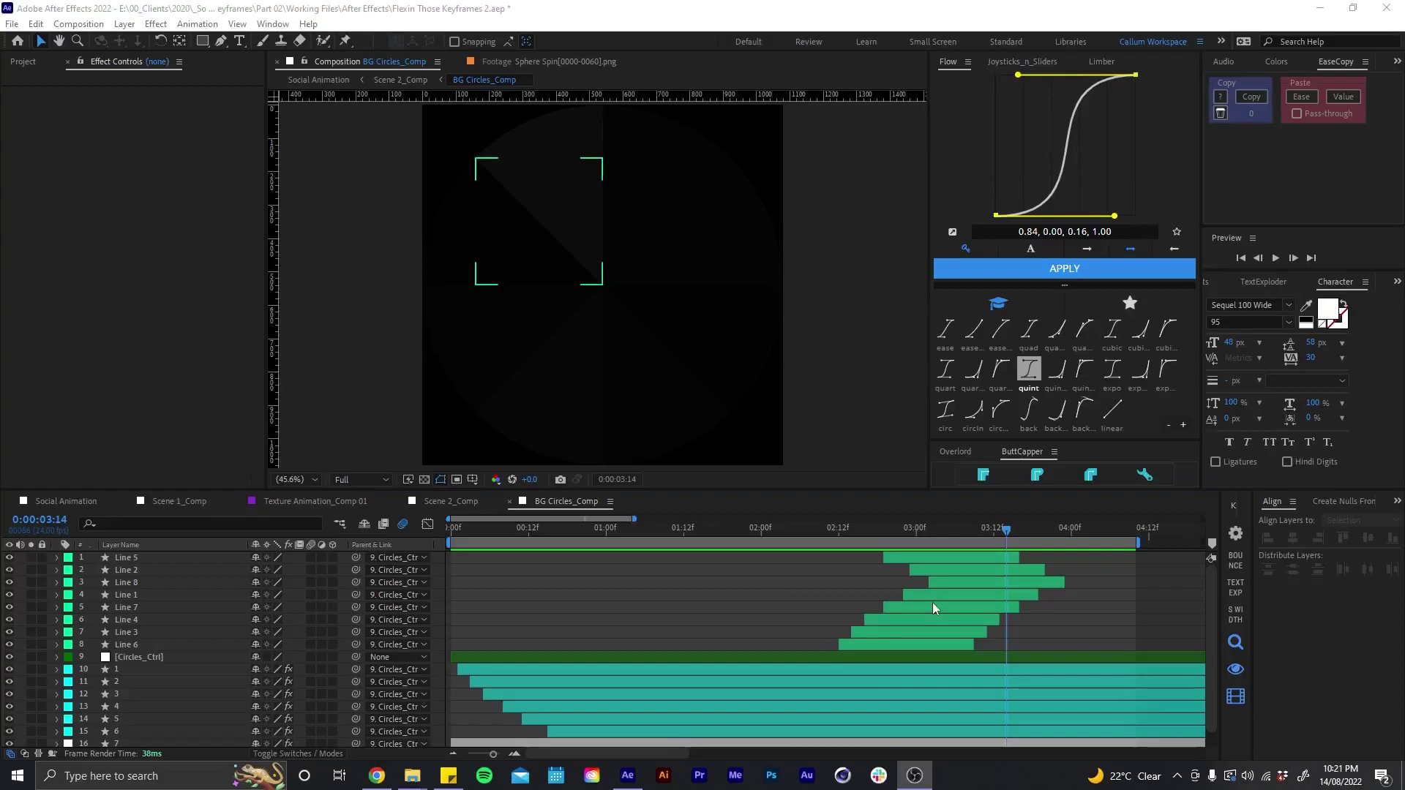
pyautogui.click(510, 502)
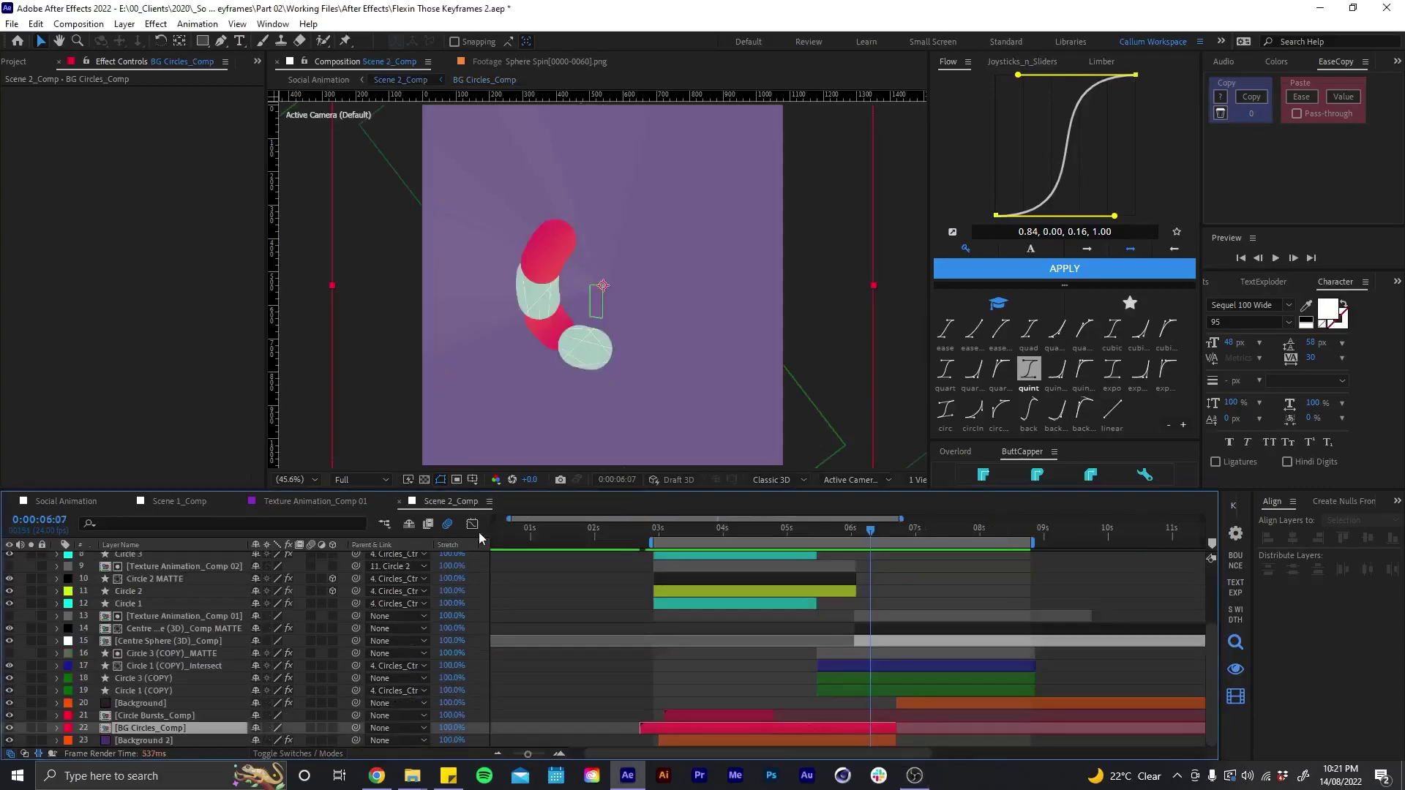
pyautogui.moveTo(747, 528); pyautogui.dragTo(680, 530)
# - Open the Circle Bursts_Comp precomp and zoom its timeline in to frame 8
pyautogui.doubleClick(705, 719)
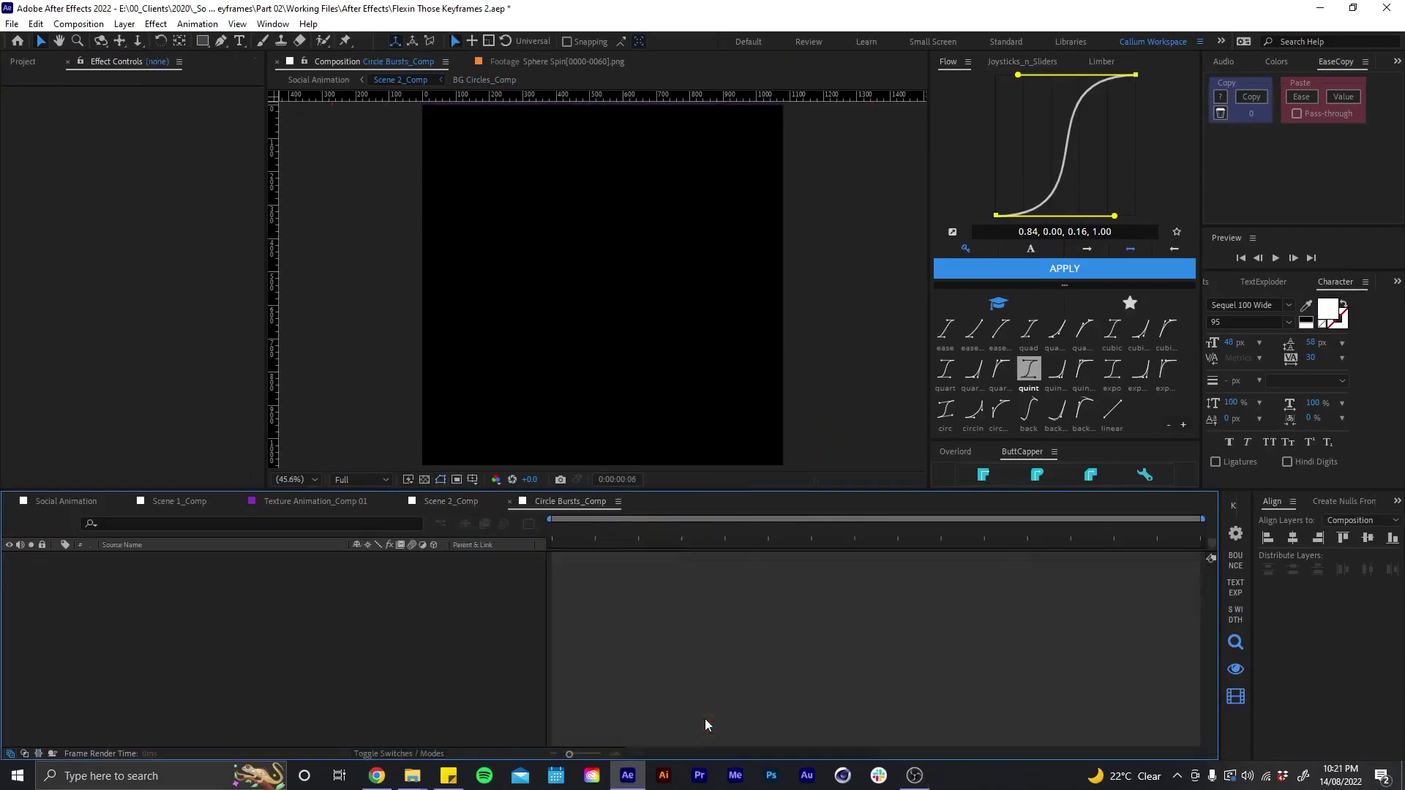
pyautogui.moveTo(560, 528); pyautogui.dragTo(502, 528)
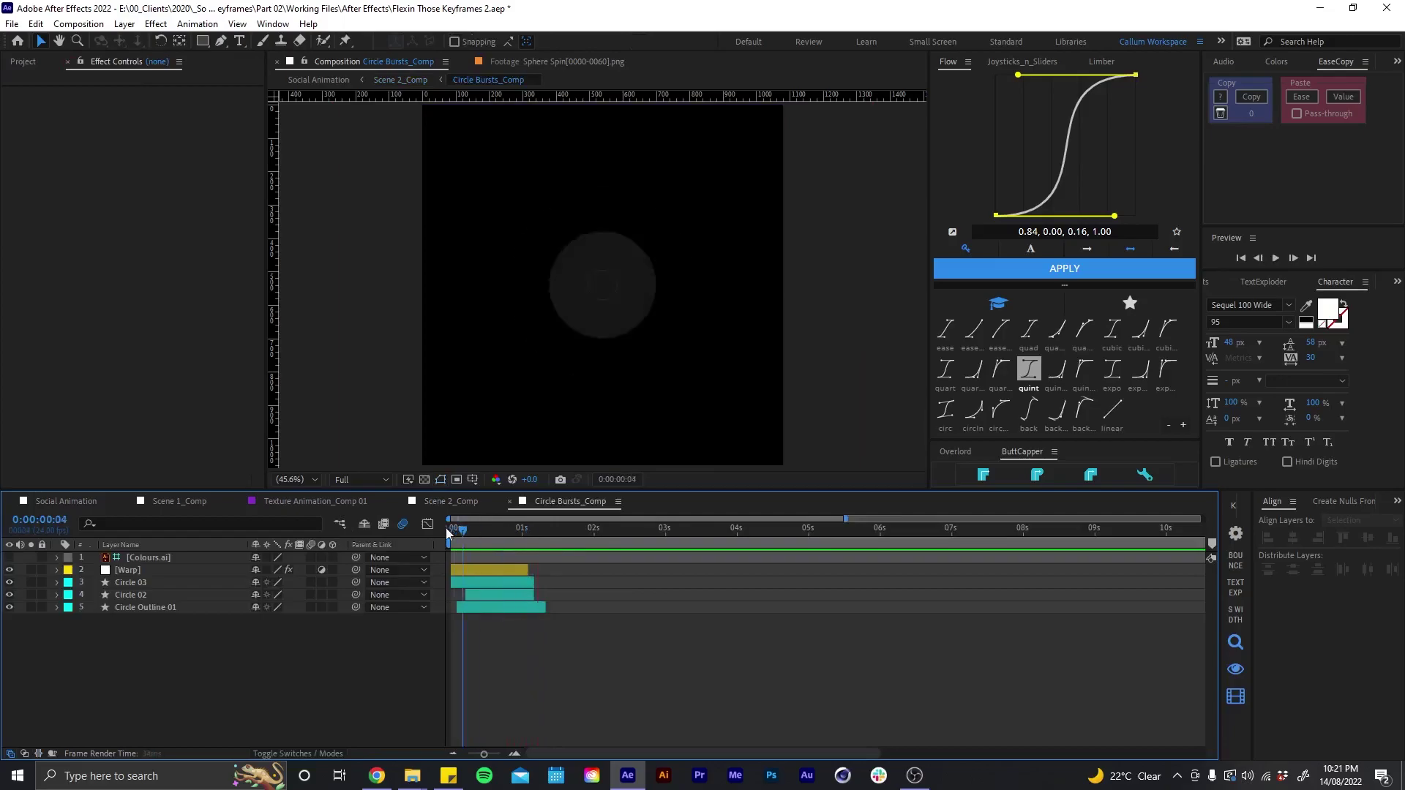
pyautogui.press('space')
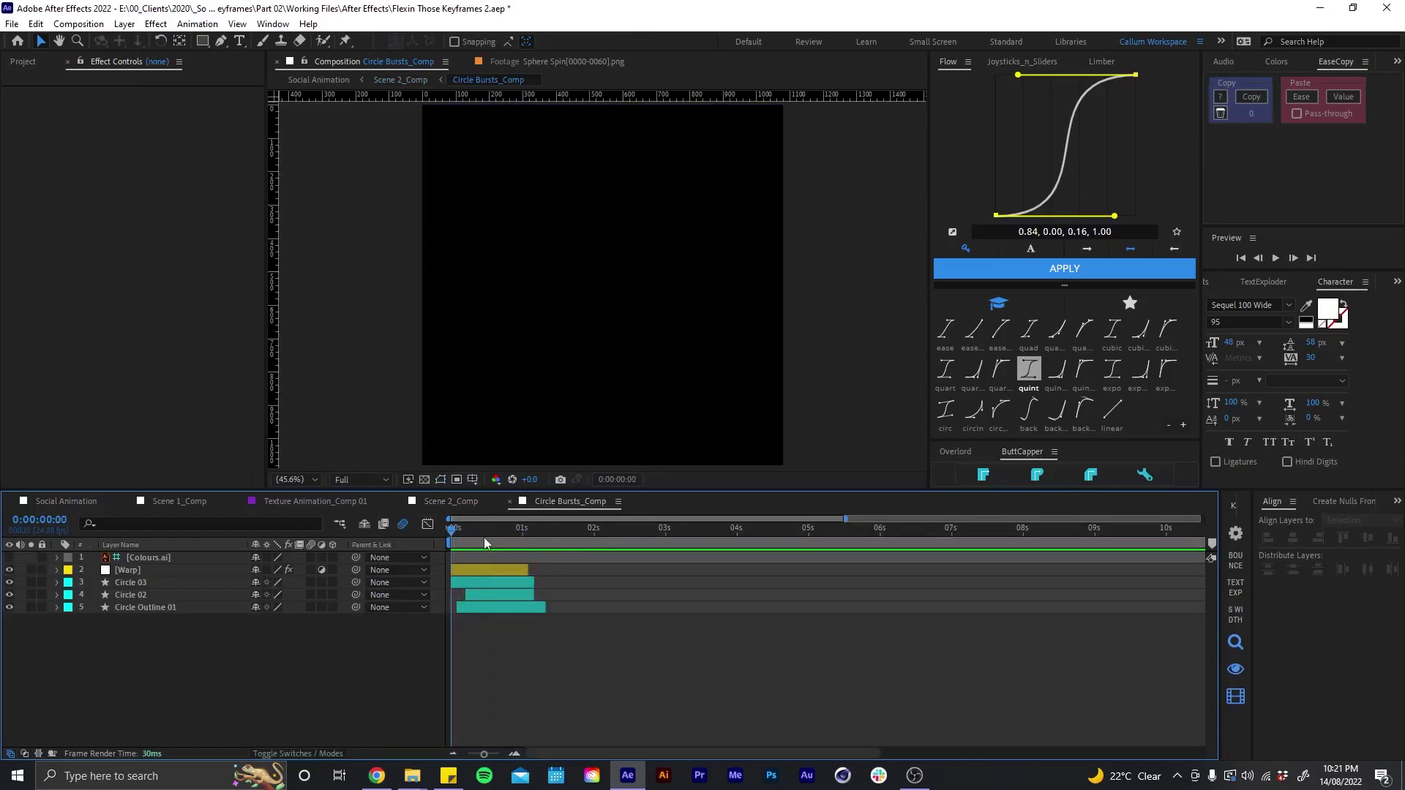
pyautogui.press('=')
pyautogui.click(498, 529)
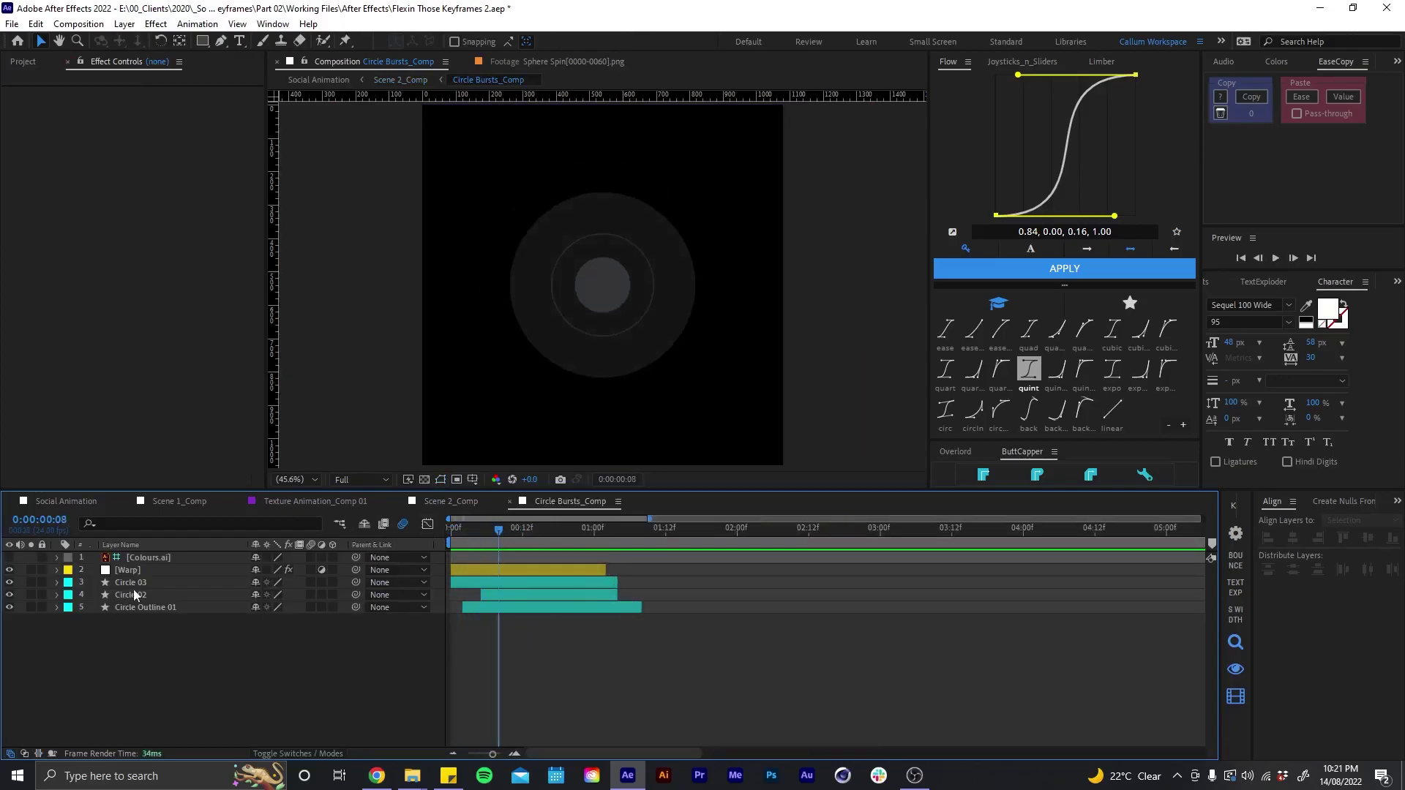
# - Review the circles' Scale, Size, Opacity, Stroke Width and the Warp Bend keyframes, then collapse them
pyautogui.click(133, 584)
pyautogui.keyDown('shift'); pyautogui.click(139, 604); pyautogui.keyUp('shift')
pyautogui.press('s')
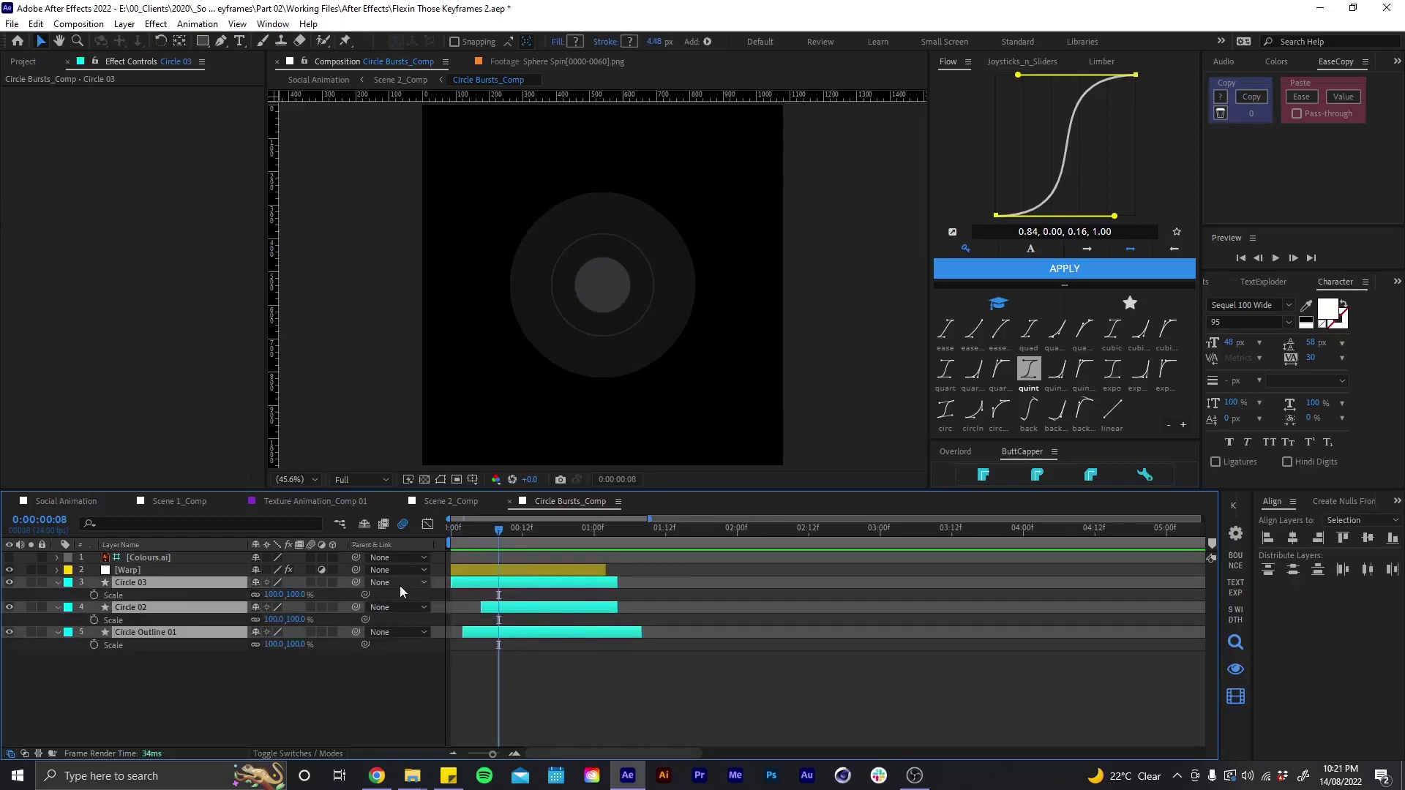
pyautogui.press('s')
pyautogui.press('u')
pyautogui.moveTo(484, 538)
pyautogui.mouseDown()
pyautogui.moveTo(451, 530)
pyautogui.moveTo(576, 532)
pyautogui.moveTo(436, 556)
pyautogui.moveTo(590, 546)
pyautogui.moveTo(494, 543)
pyautogui.mouseUp()
pyautogui.click(494, 569)
pyautogui.press('u')
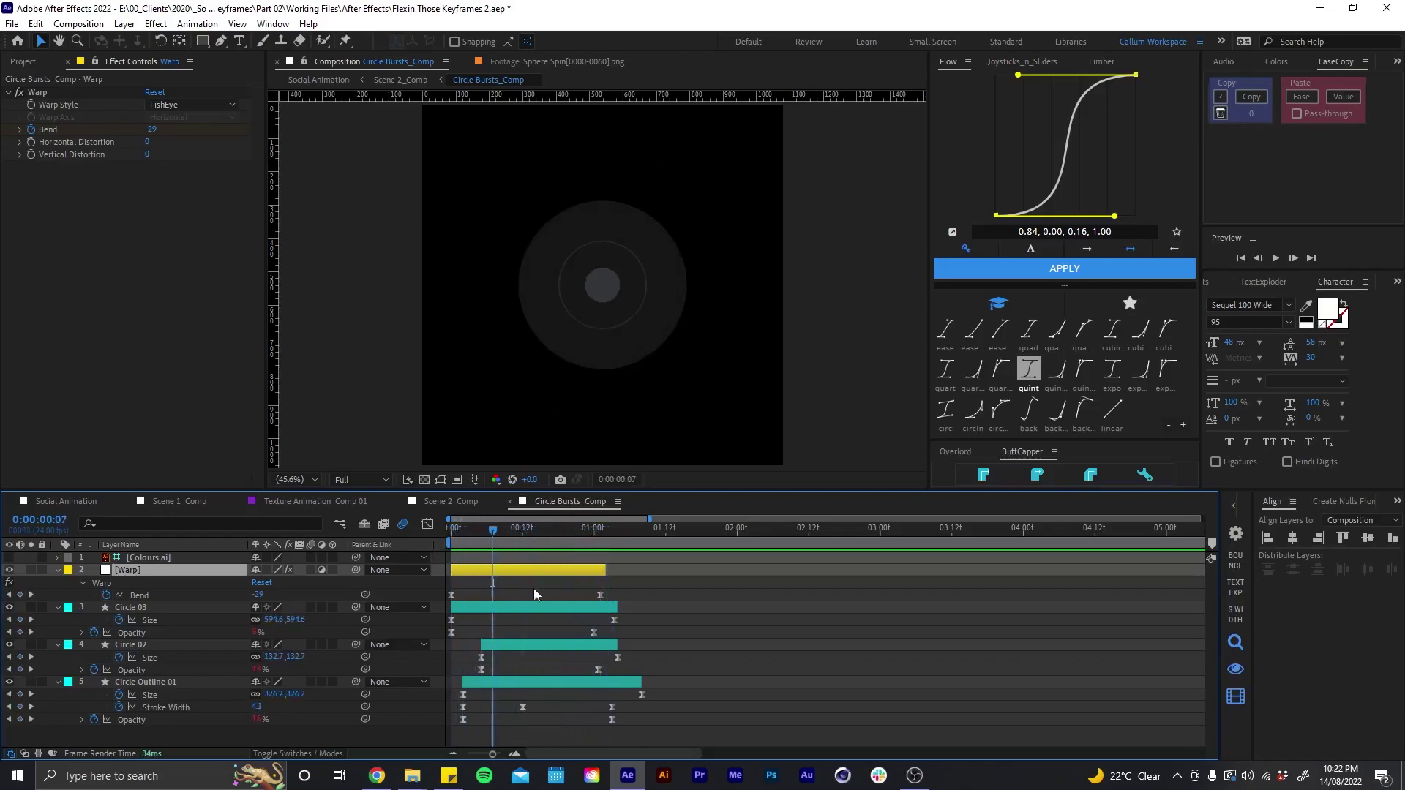
pyautogui.press('u')
pyautogui.click(511, 503)
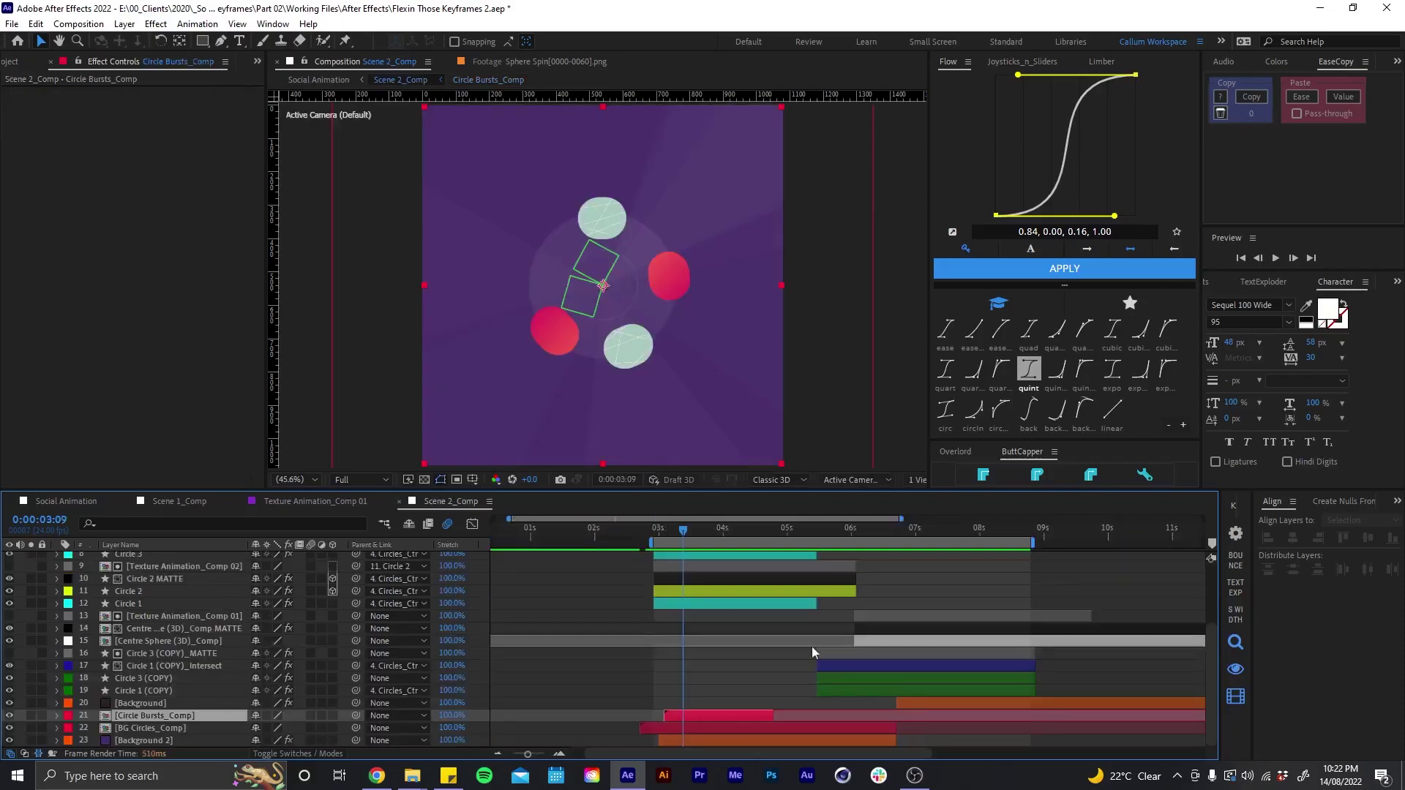
pyautogui.moveTo(750, 527); pyautogui.dragTo(782, 528)
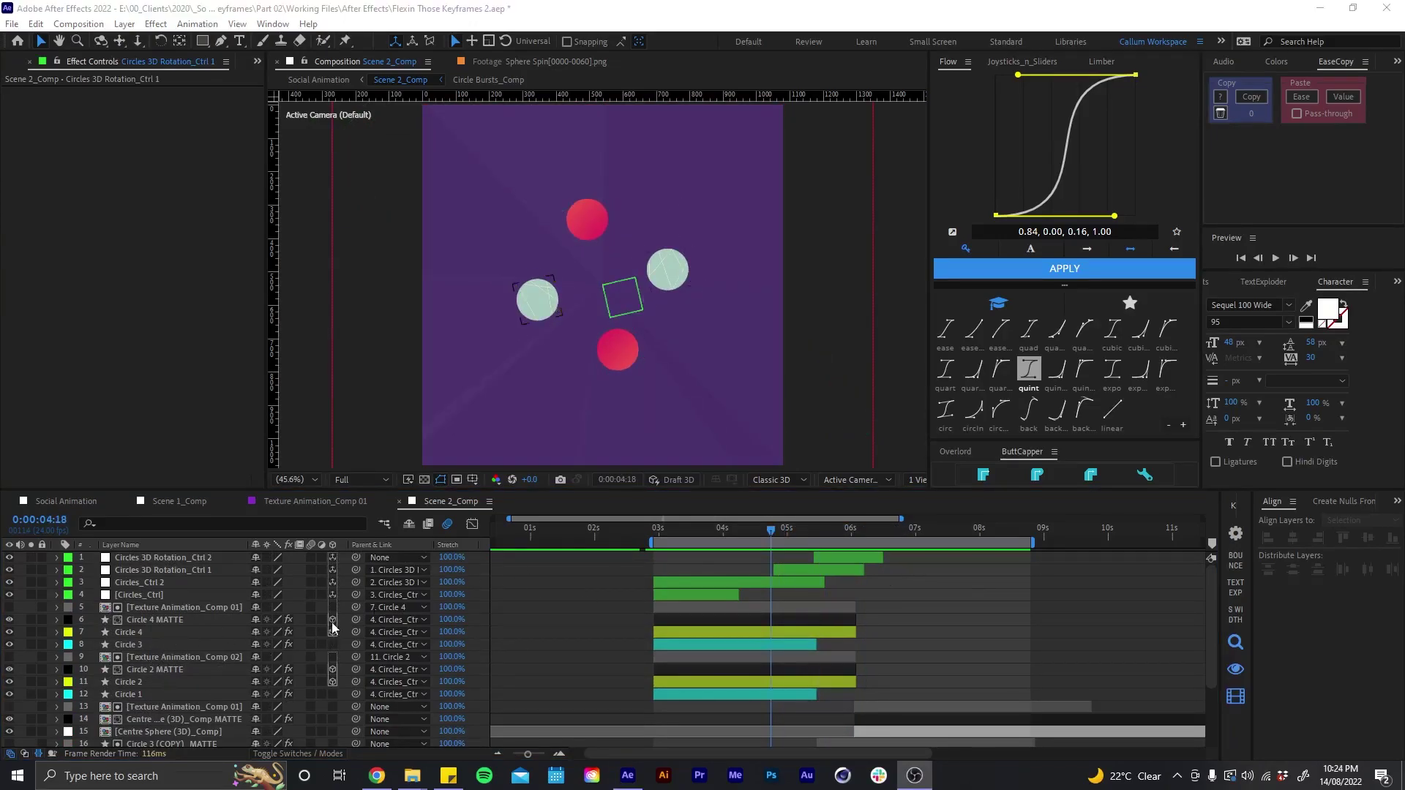
pyautogui.click(805, 584)
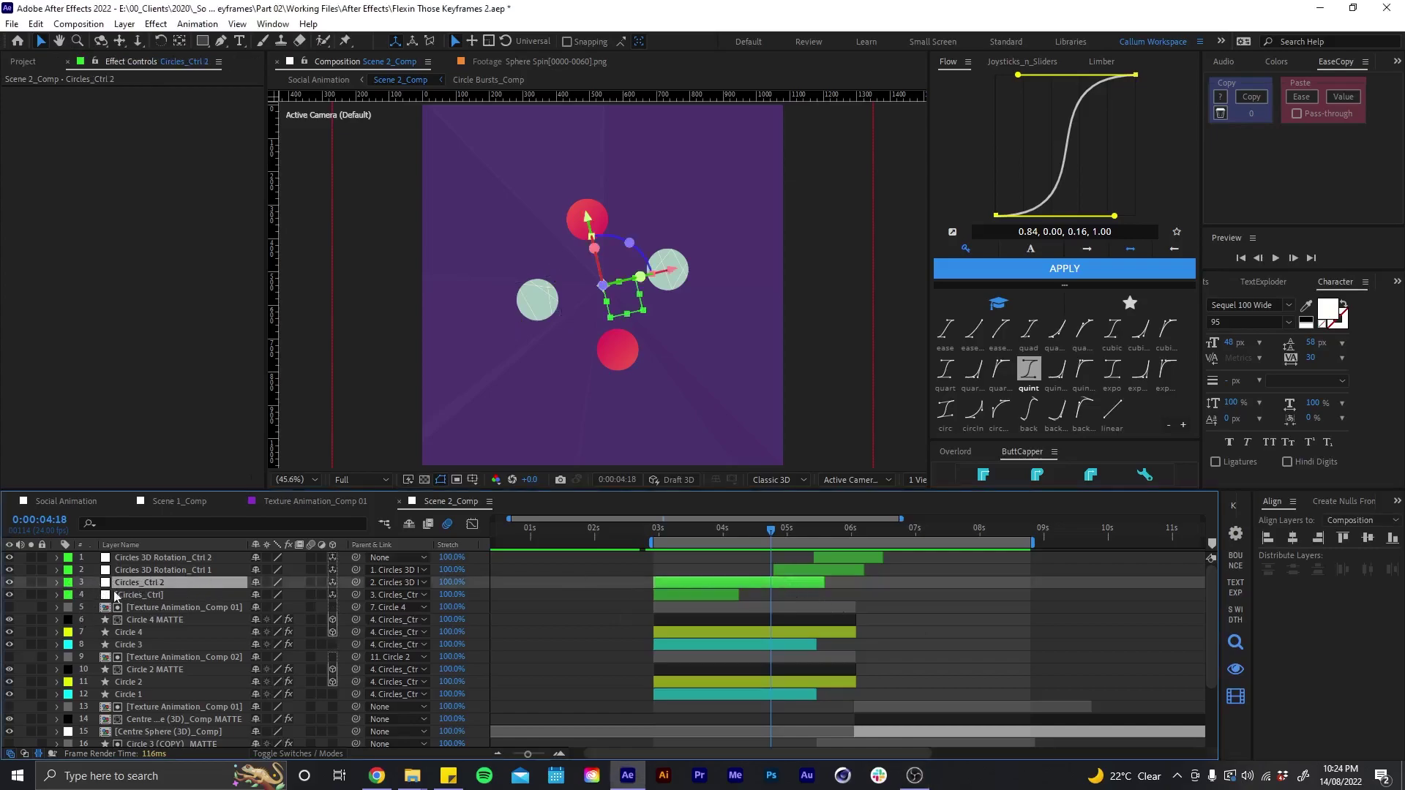
pyautogui.click(167, 569)
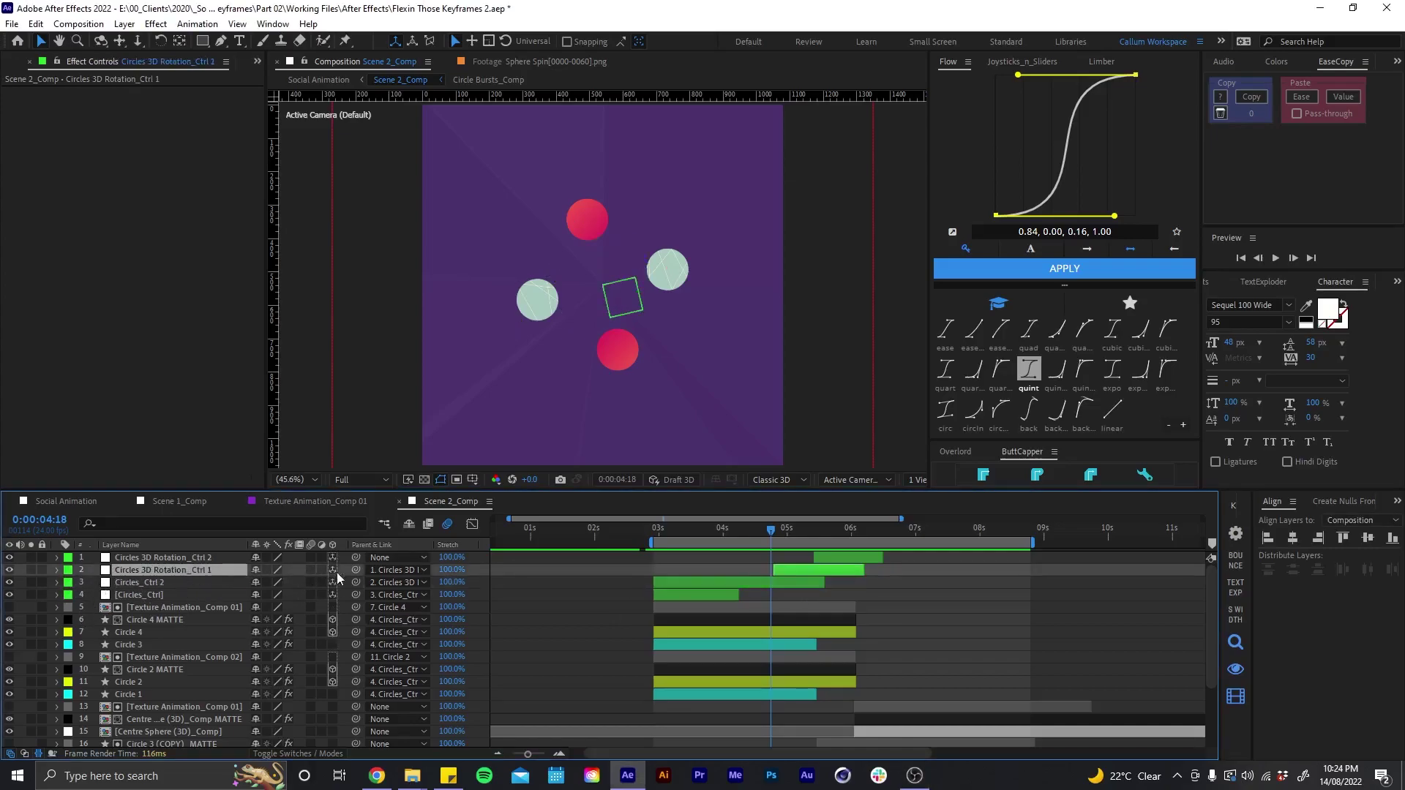
pyautogui.press('r')
pyautogui.click(181, 608)
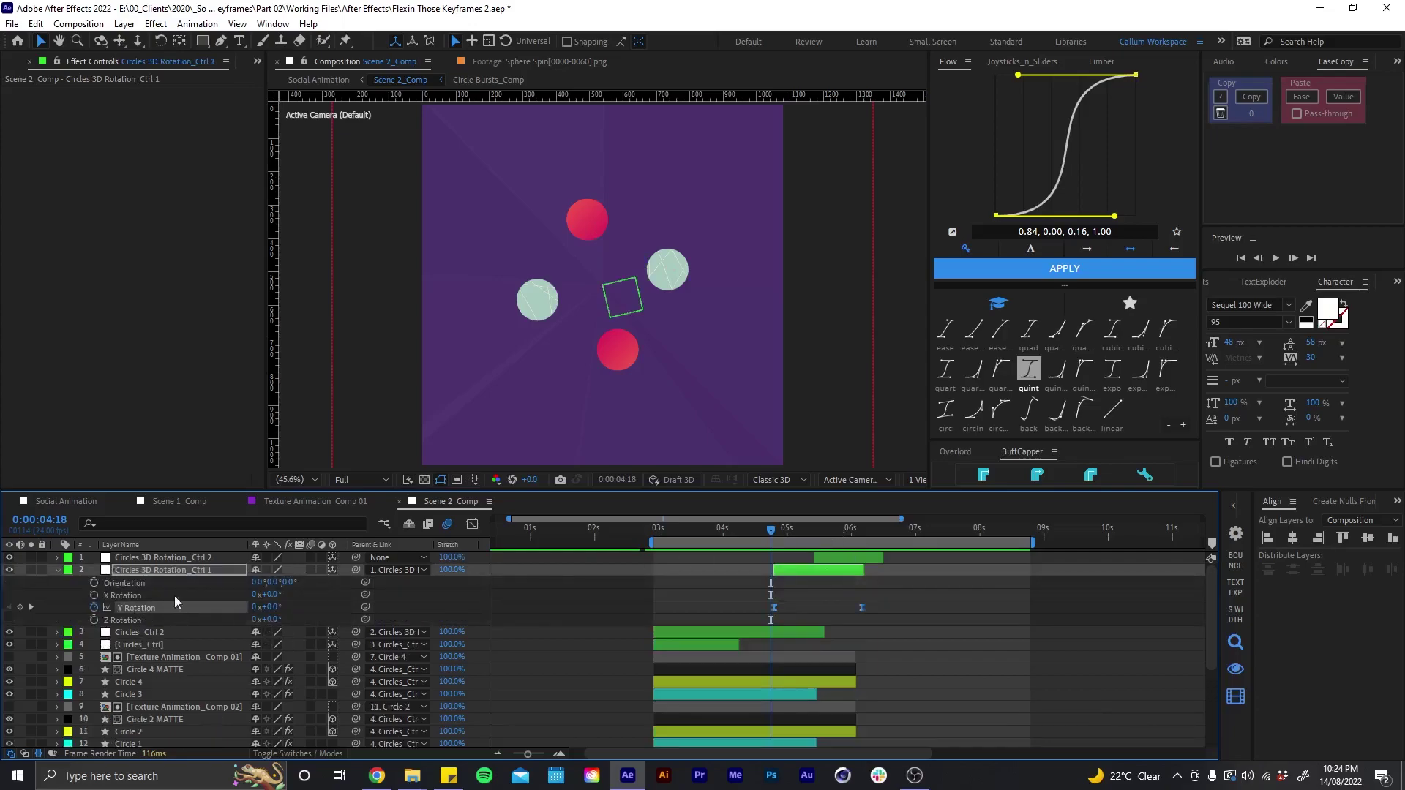
pyautogui.moveTo(773, 531); pyautogui.dragTo(835, 533)
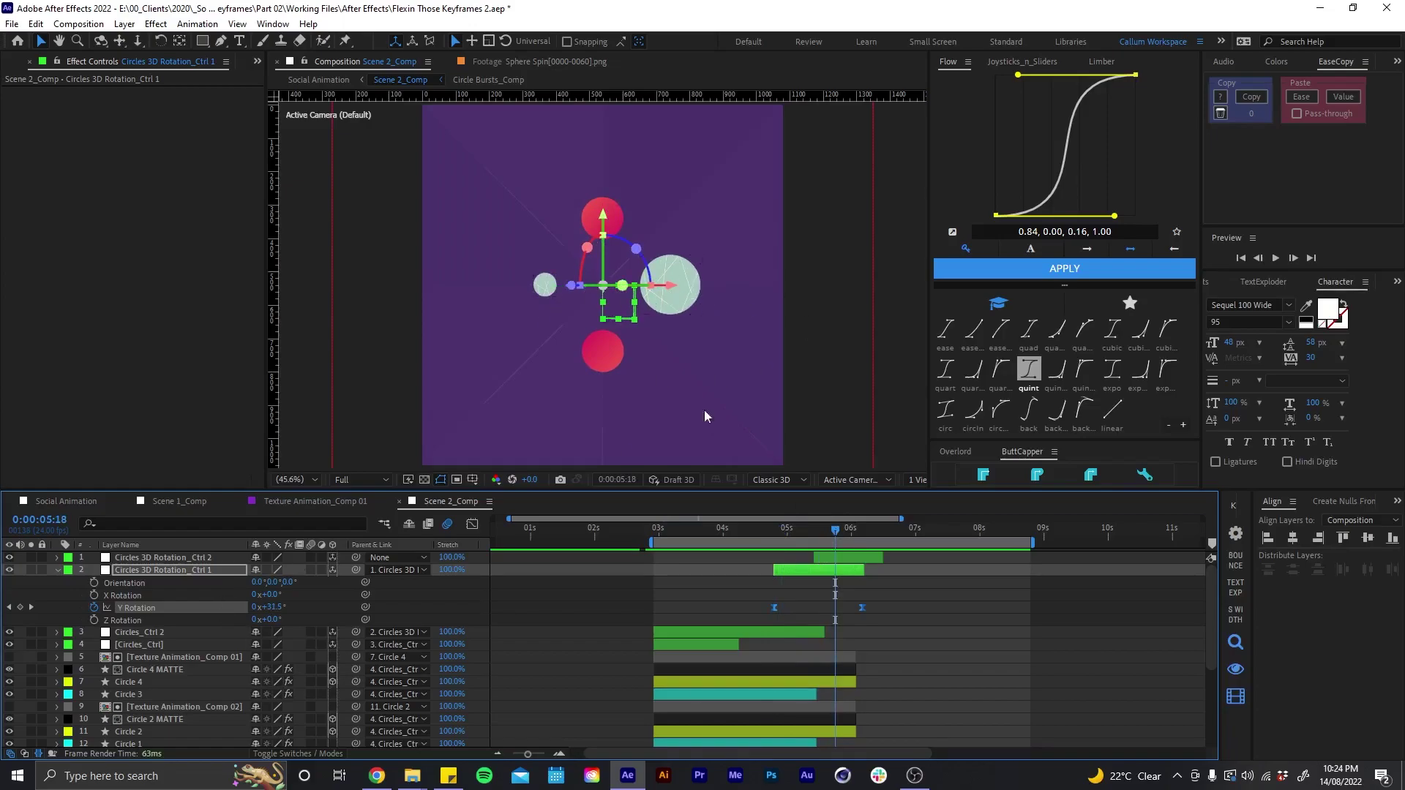
pyautogui.click(849, 560)
pyautogui.press('r')
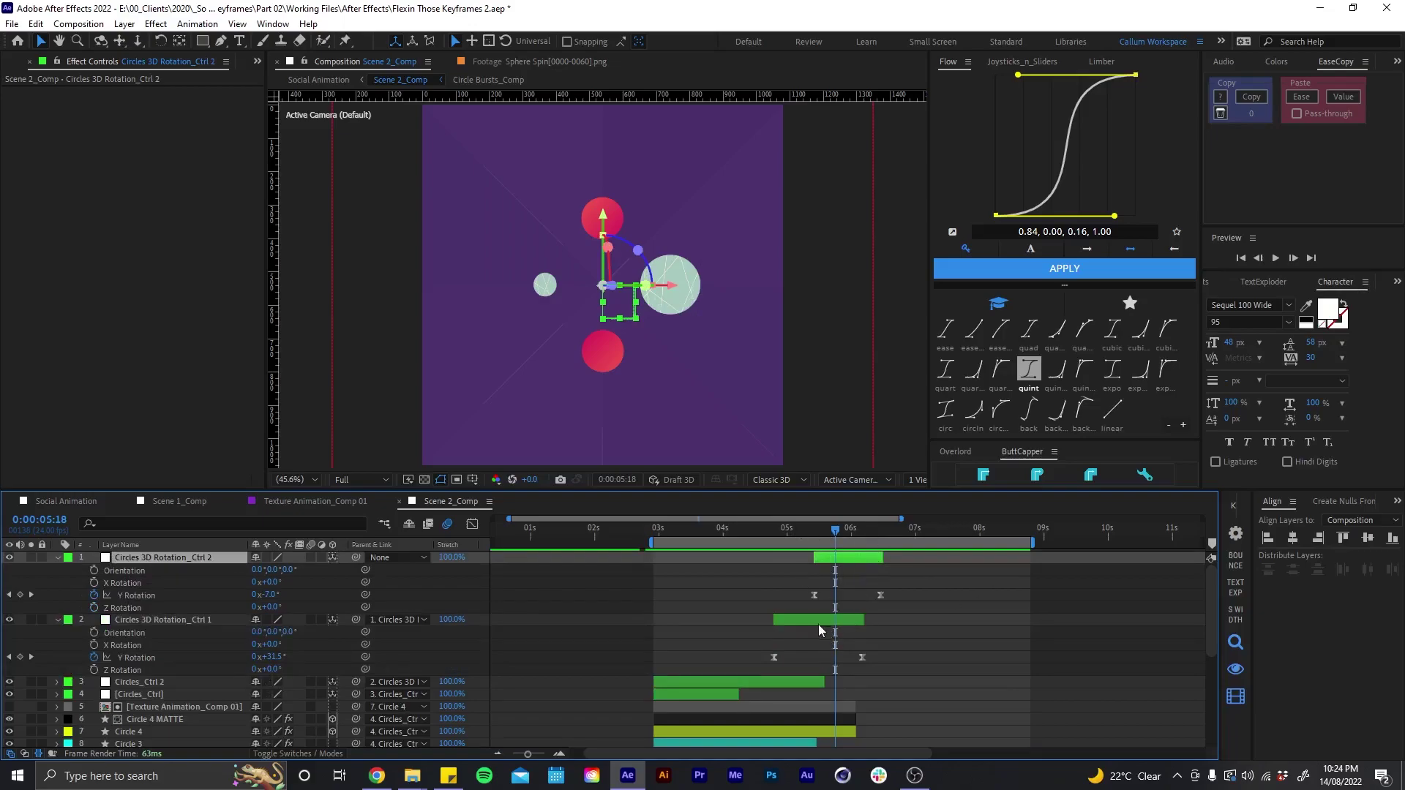
pyautogui.moveTo(840, 539)
pyautogui.mouseDown()
pyautogui.moveTo(876, 532)
pyautogui.moveTo(833, 532)
pyautogui.mouseUp()
pyautogui.click(830, 572)
pyautogui.press('r')
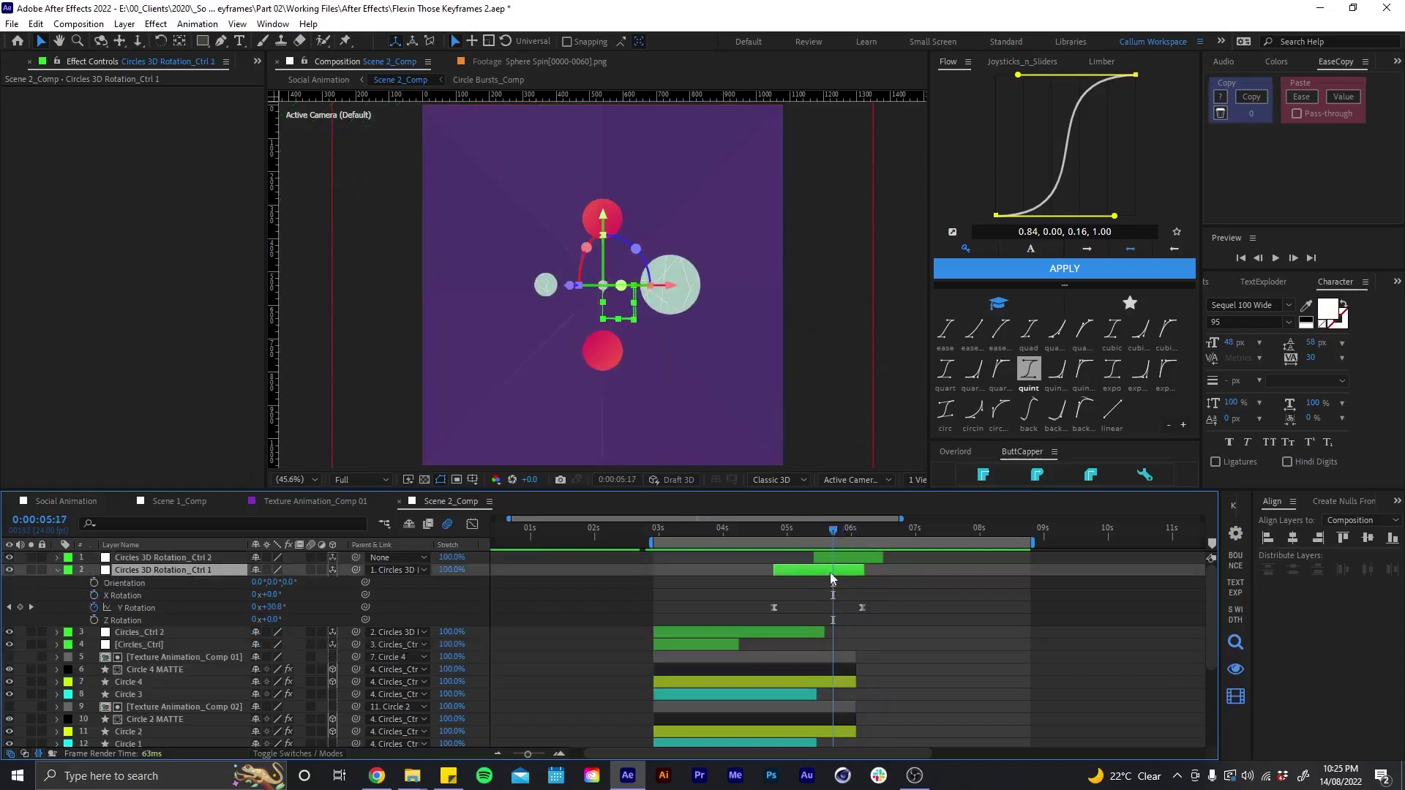
pyautogui.scroll(-5, 830, 592)
pyautogui.click(802, 534)
pyautogui.click(788, 599)
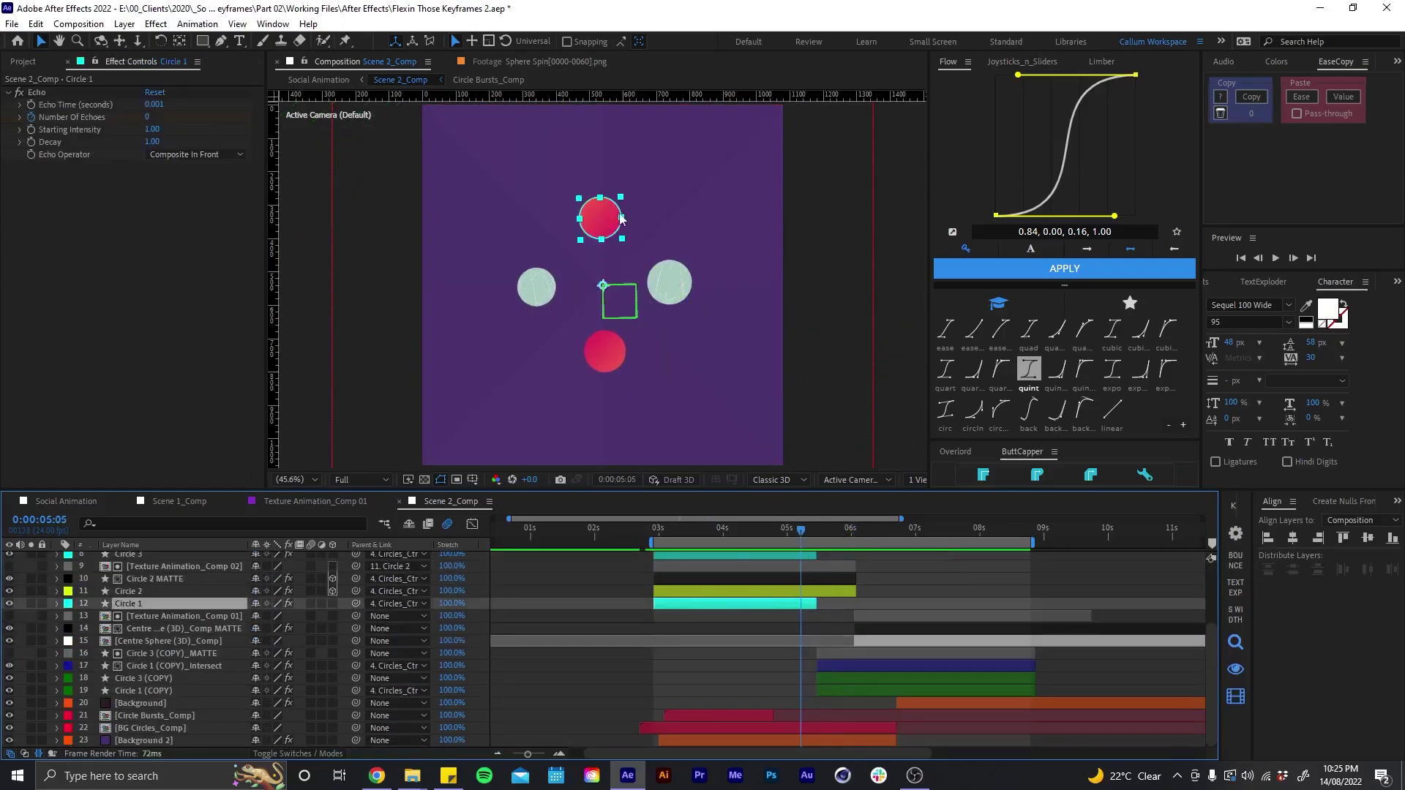
pyautogui.moveTo(799, 524); pyautogui.dragTo(823, 653)
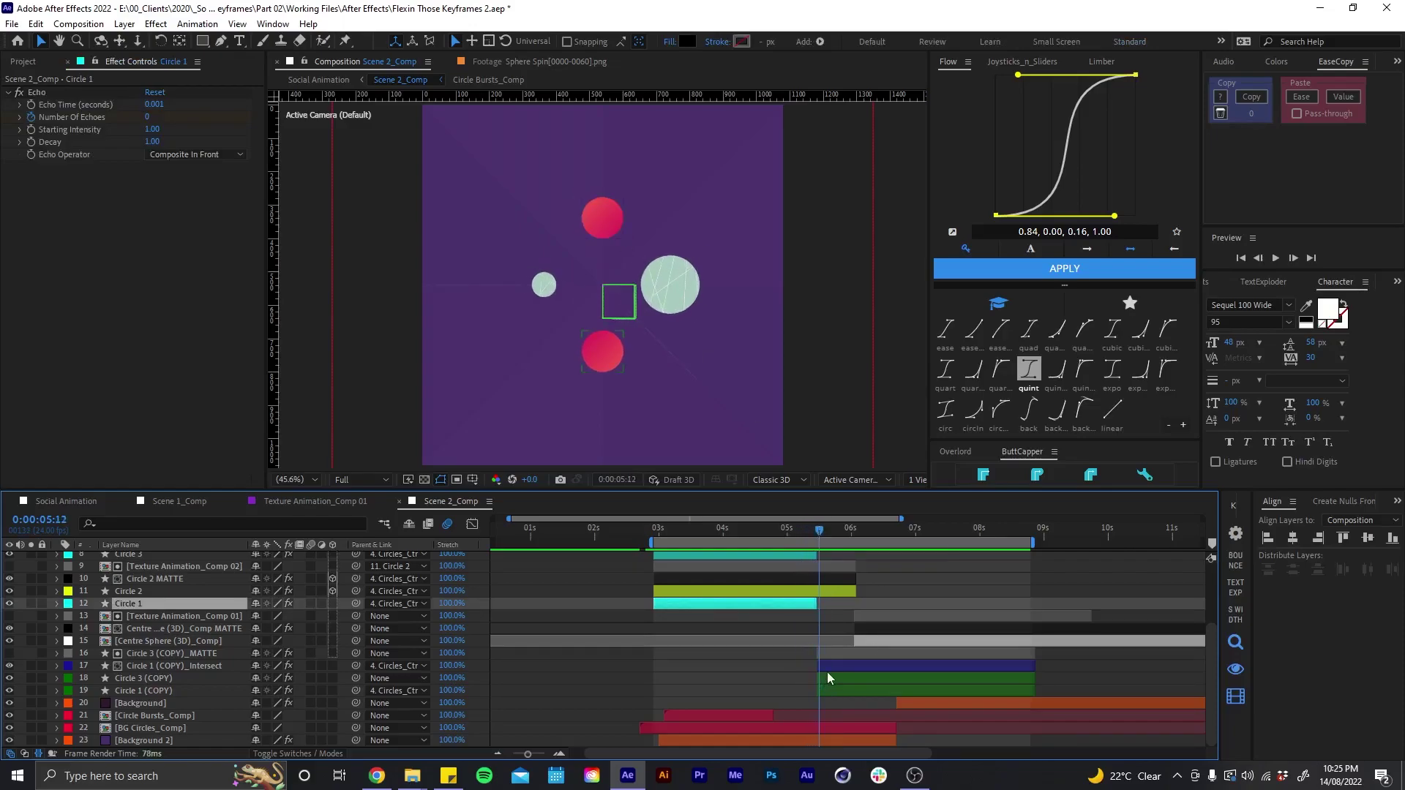
pyautogui.click(827, 678)
pyautogui.keyDown('ctrl'); pyautogui.click(823, 691); pyautogui.keyUp('ctrl')
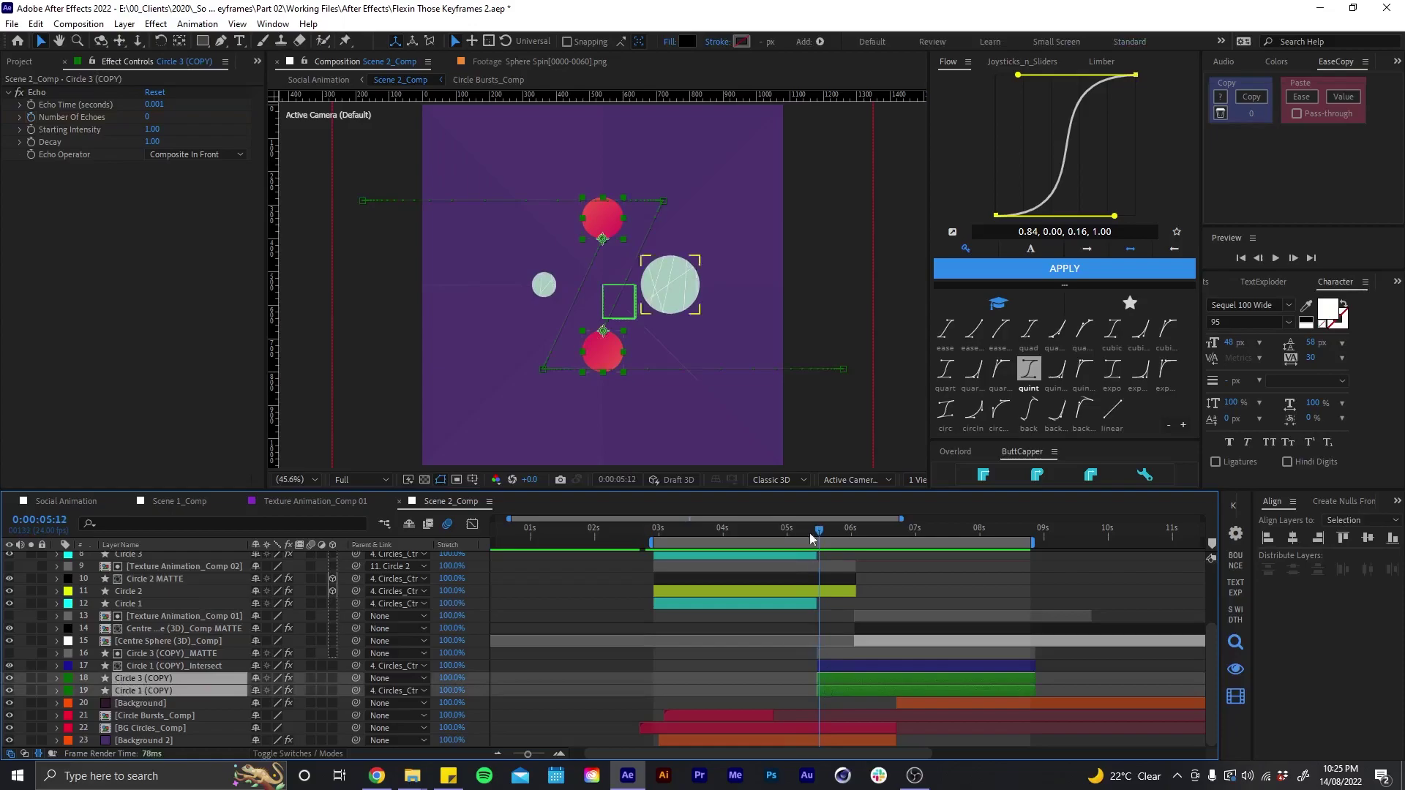
pyautogui.click(815, 534)
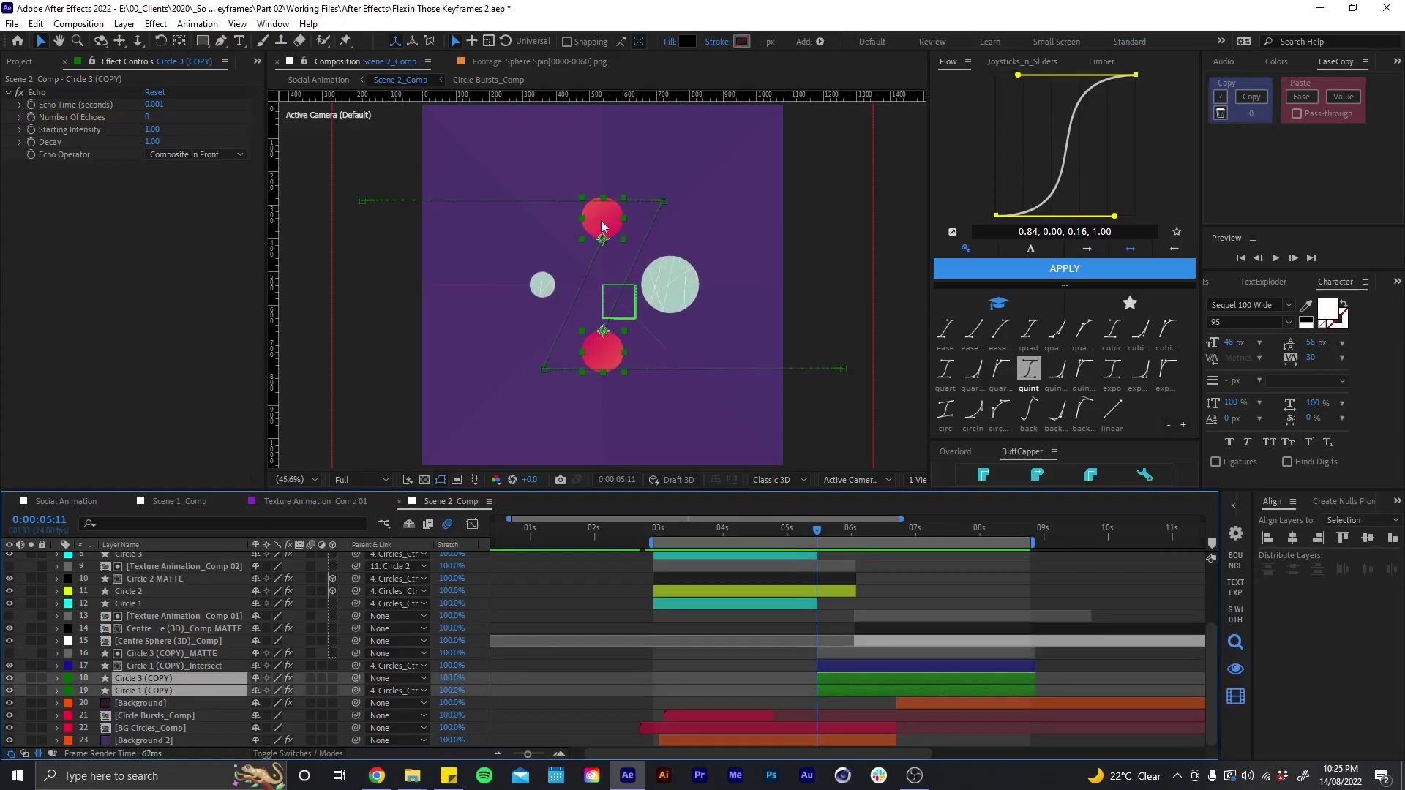
pyautogui.press('u')
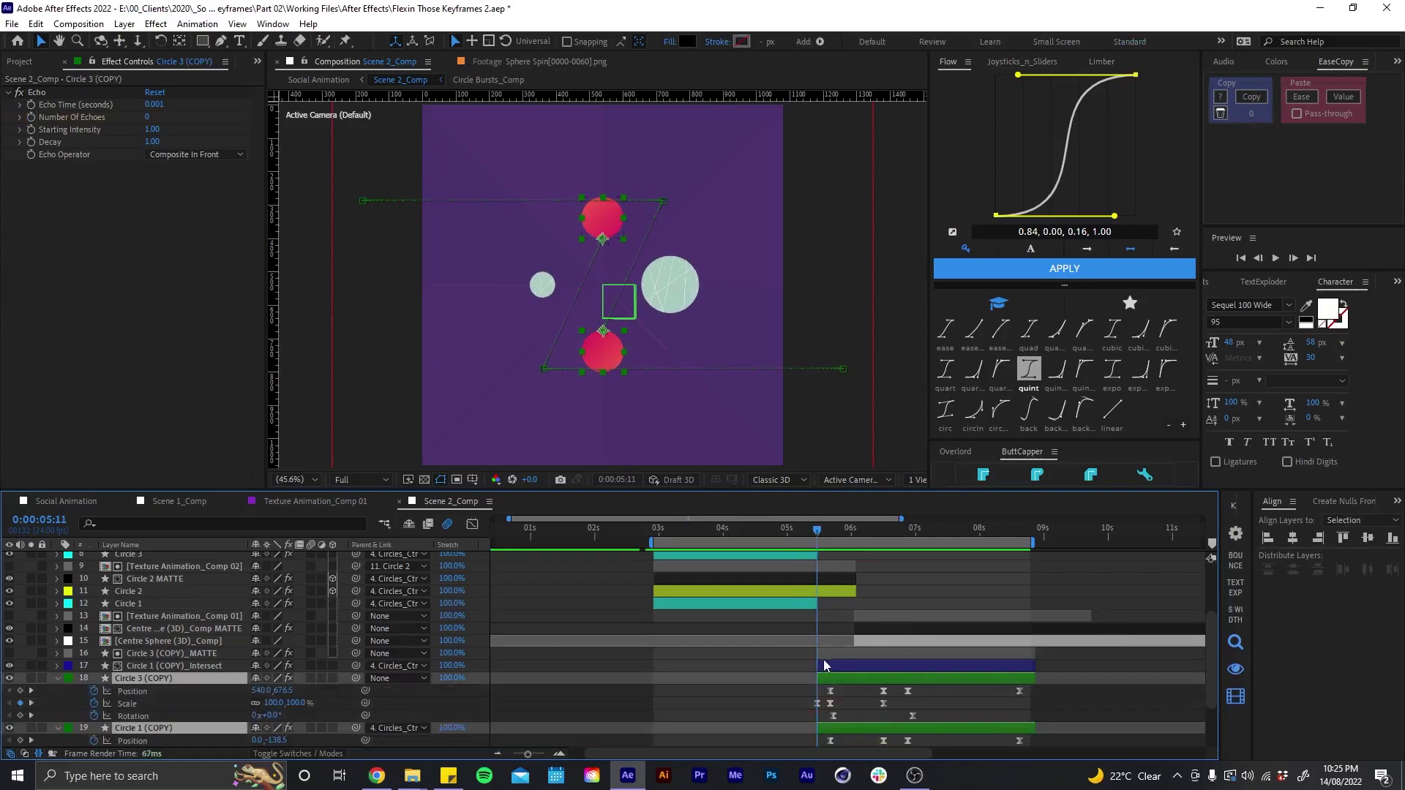
pyautogui.scroll(-3, 265, 717)
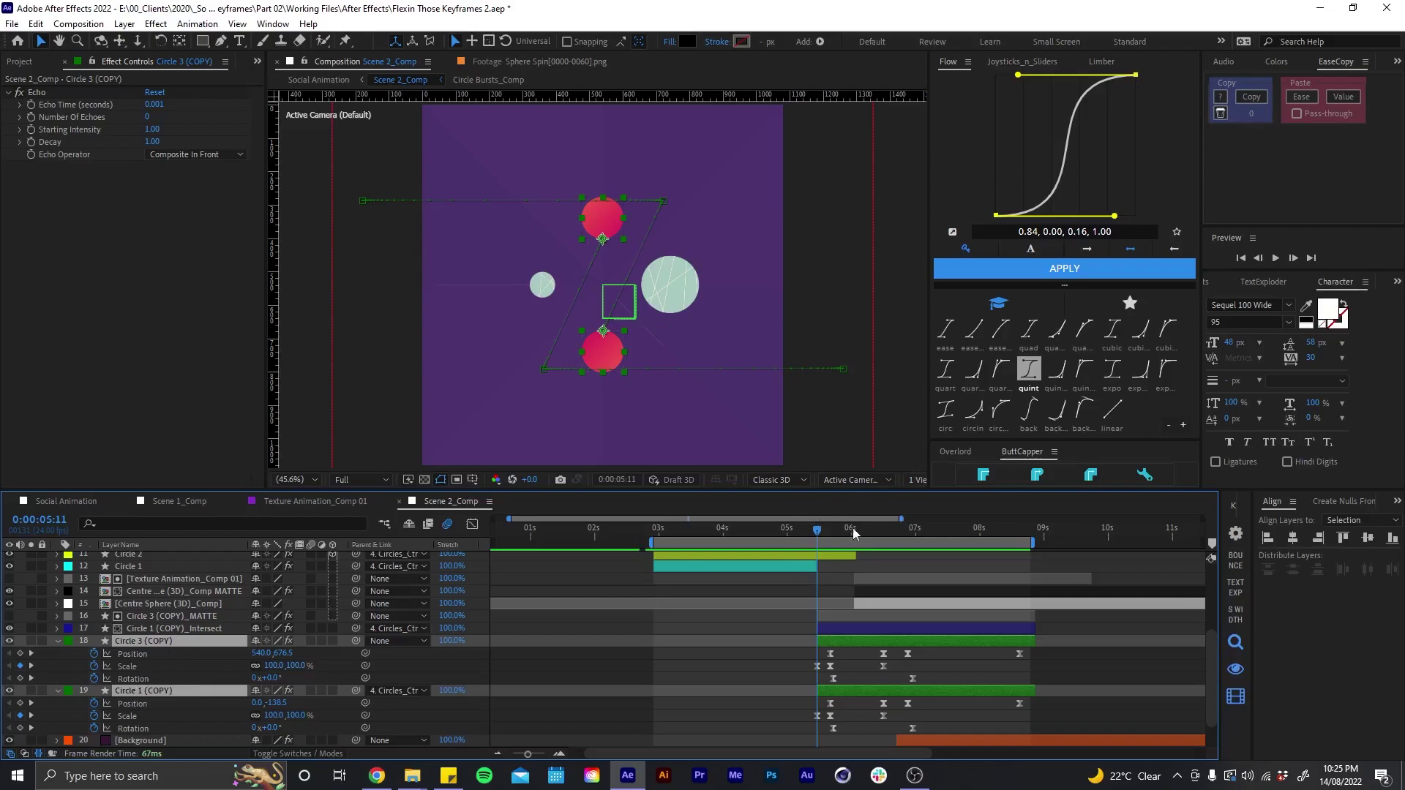
pyautogui.moveTo(820, 538); pyautogui.dragTo(907, 531)
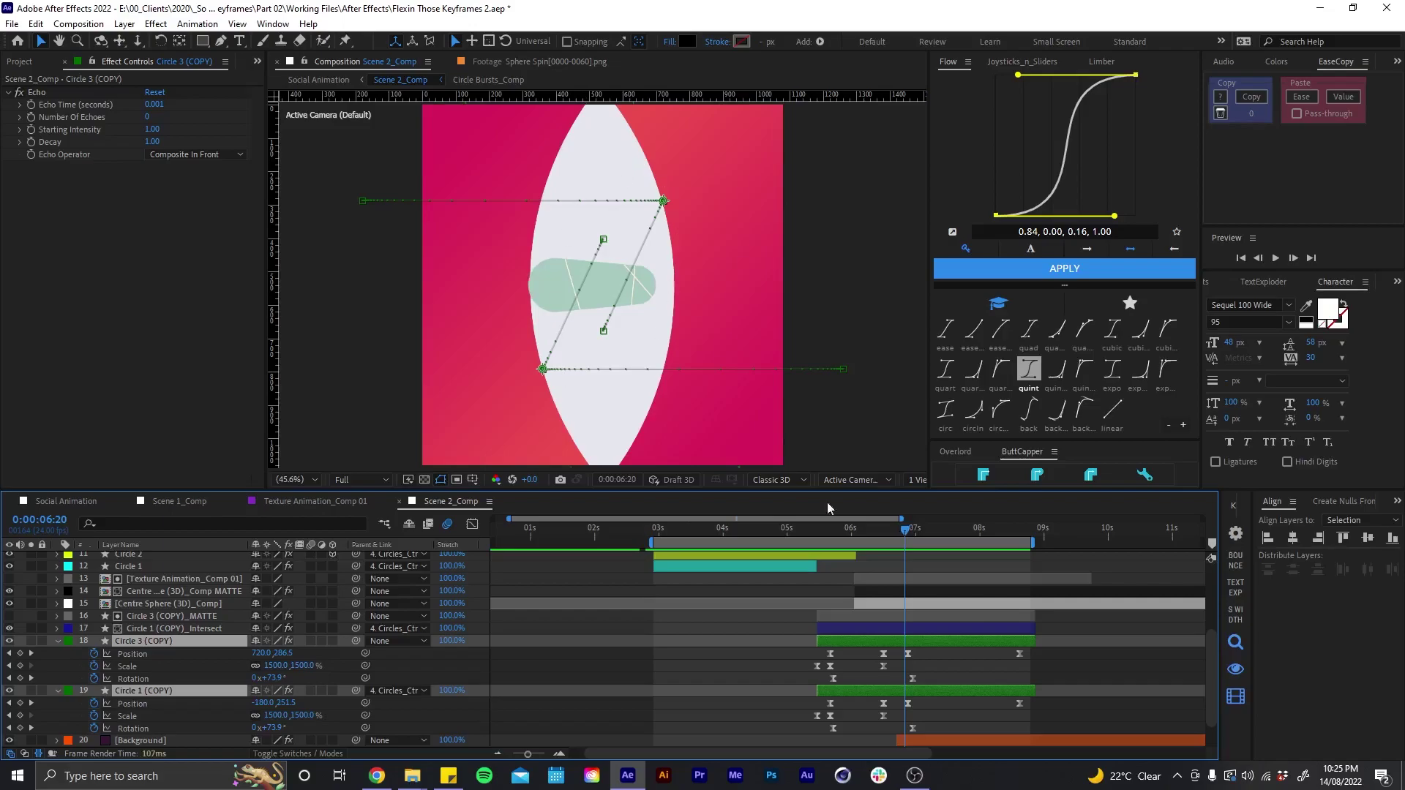
pyautogui.press('u')
pyautogui.click(169, 665)
pyautogui.click(143, 682)
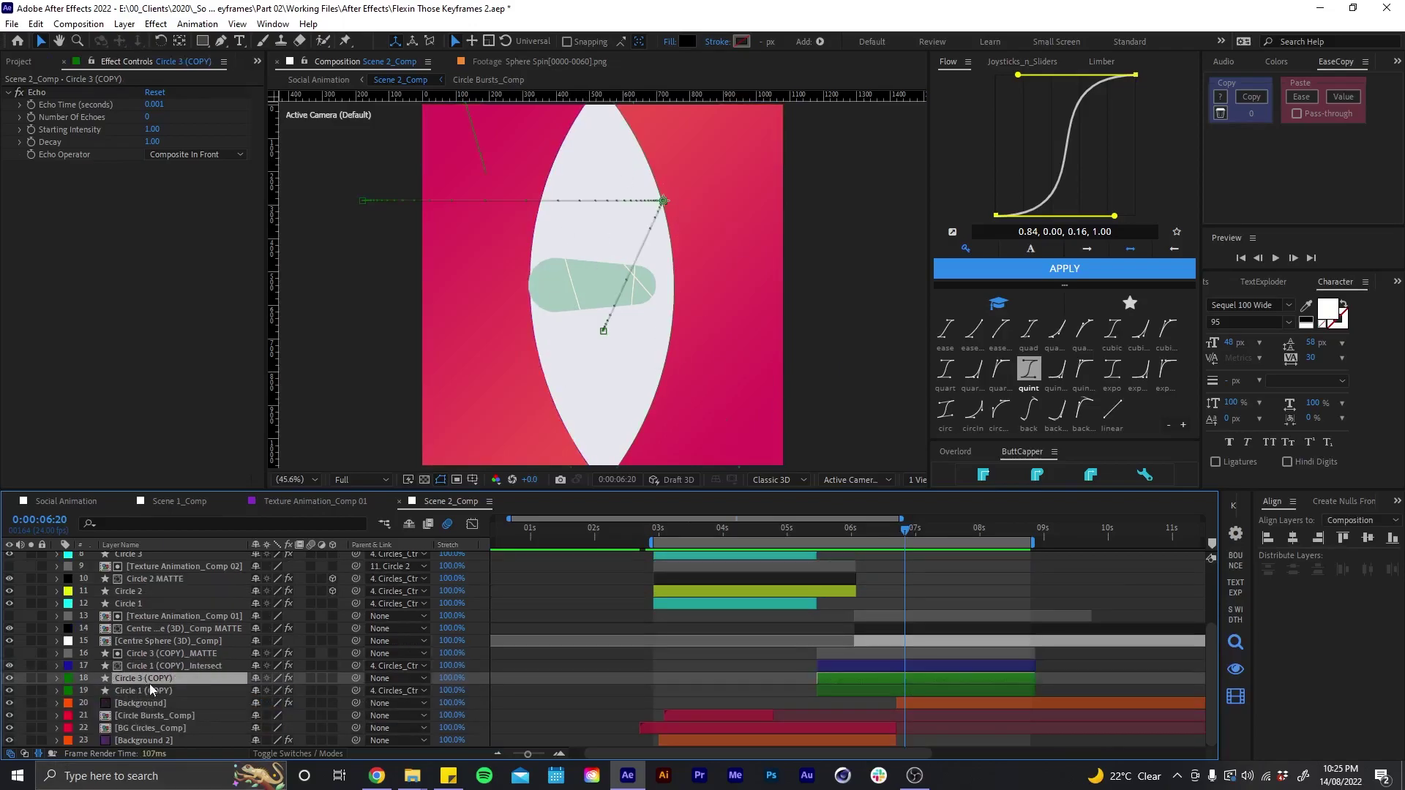
pyautogui.keyDown('shift'); pyautogui.click(143, 691); pyautogui.keyUp('shift')
pyautogui.click(865, 530)
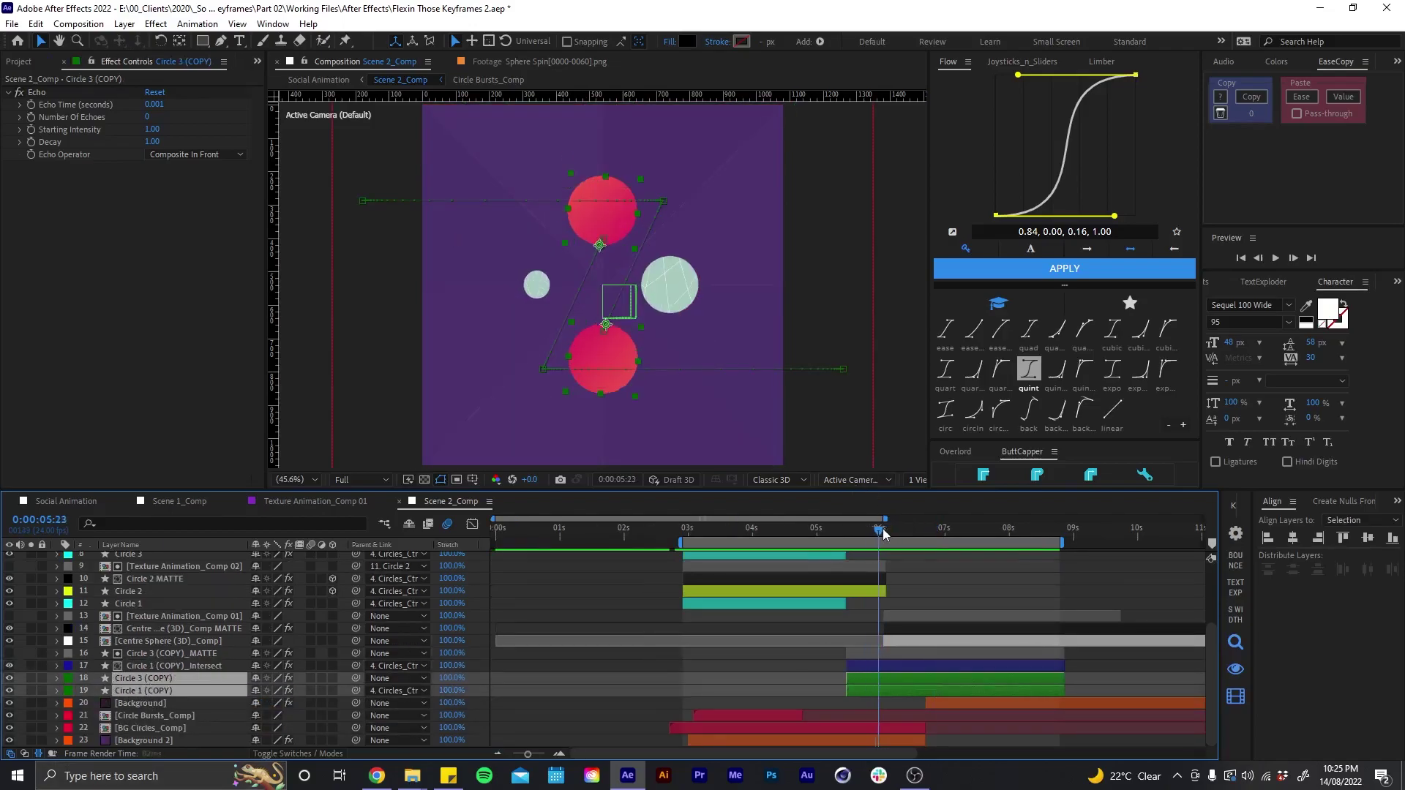
pyautogui.moveTo(865, 530); pyautogui.dragTo(898, 529)
pyautogui.click(378, 667)
# - Show the mode and track-matte columns and solo-check the Circle 1 (COPY)_Intersect layer
pyautogui.press('F4')
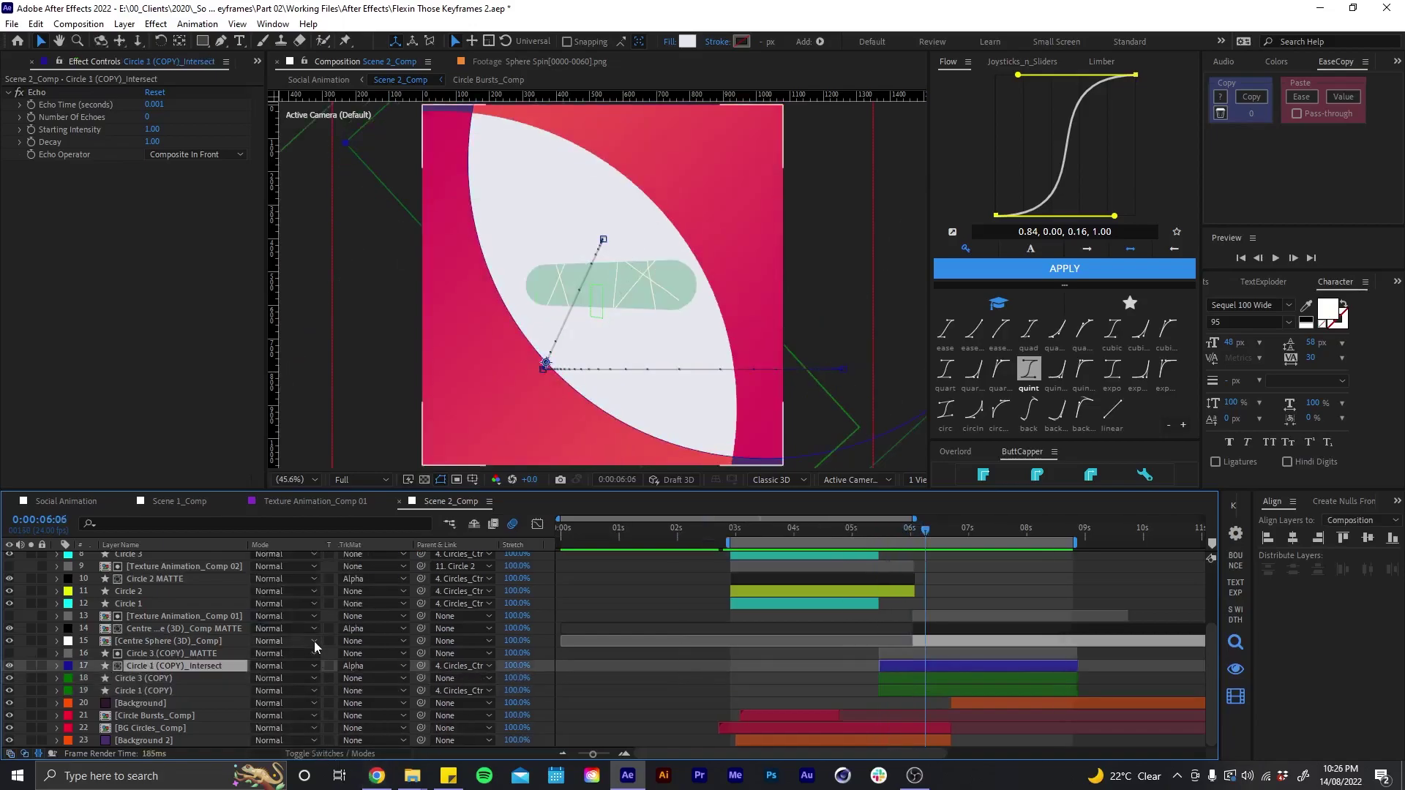
pyautogui.click(362, 667)
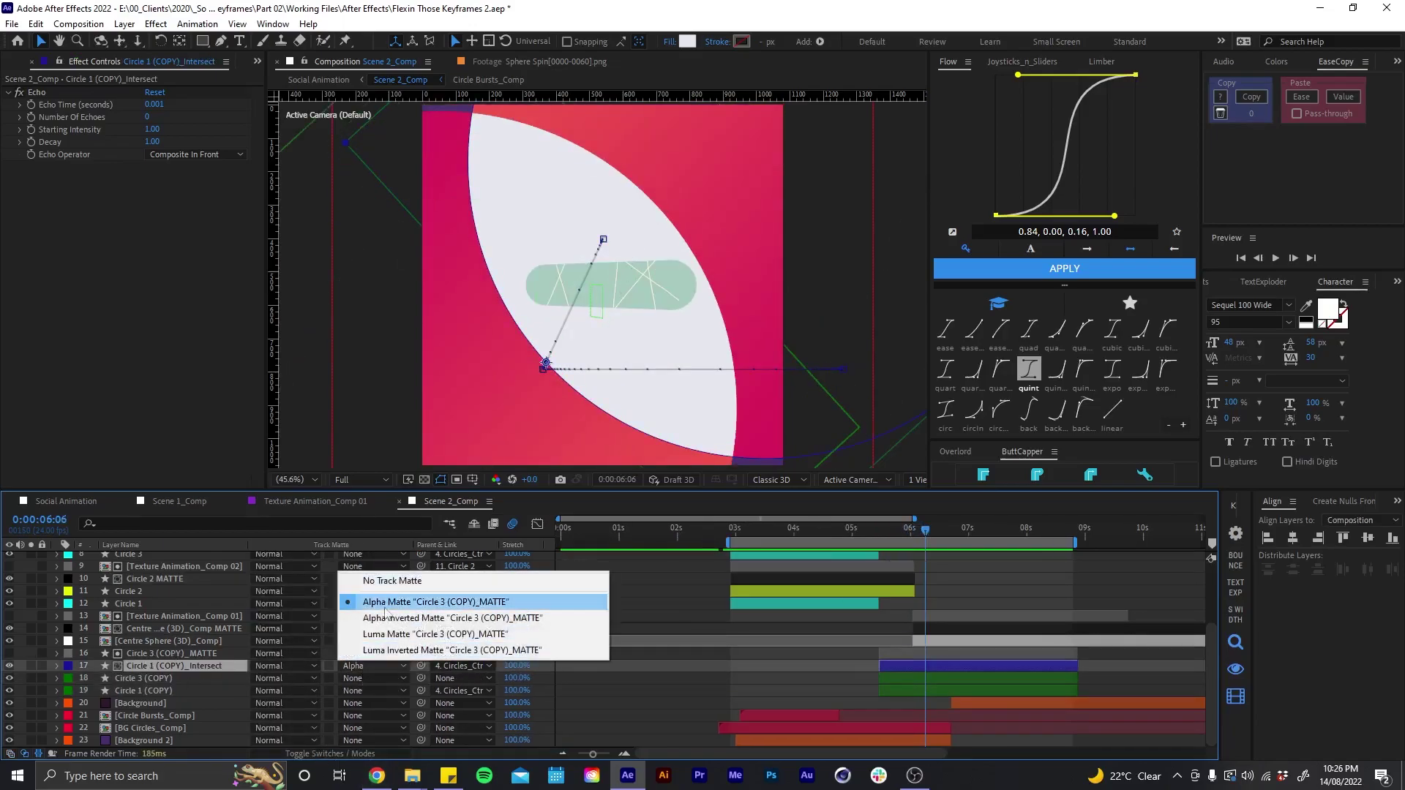
pyautogui.click(670, 652)
pyautogui.click(146, 667)
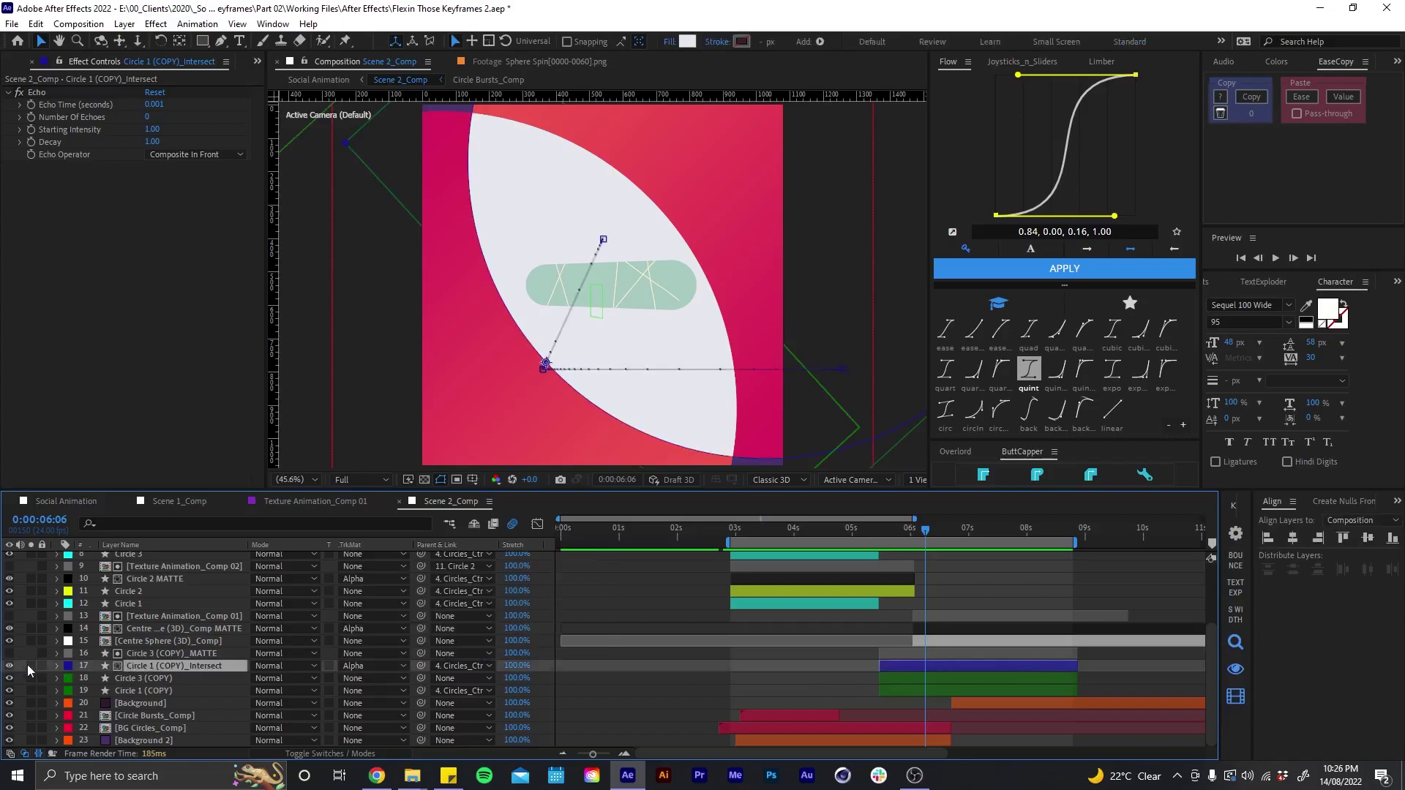
pyautogui.click(31, 666)
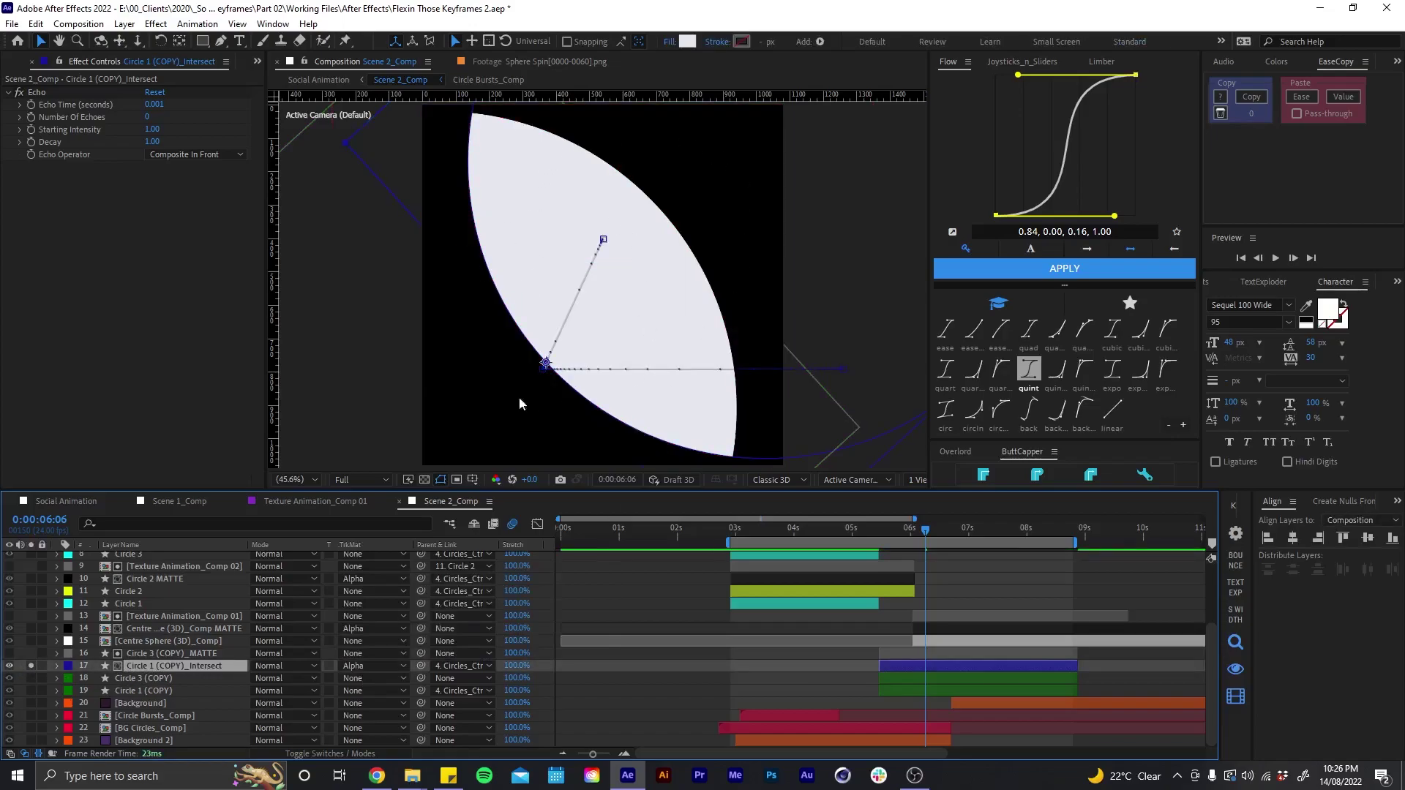
pyautogui.click(31, 666)
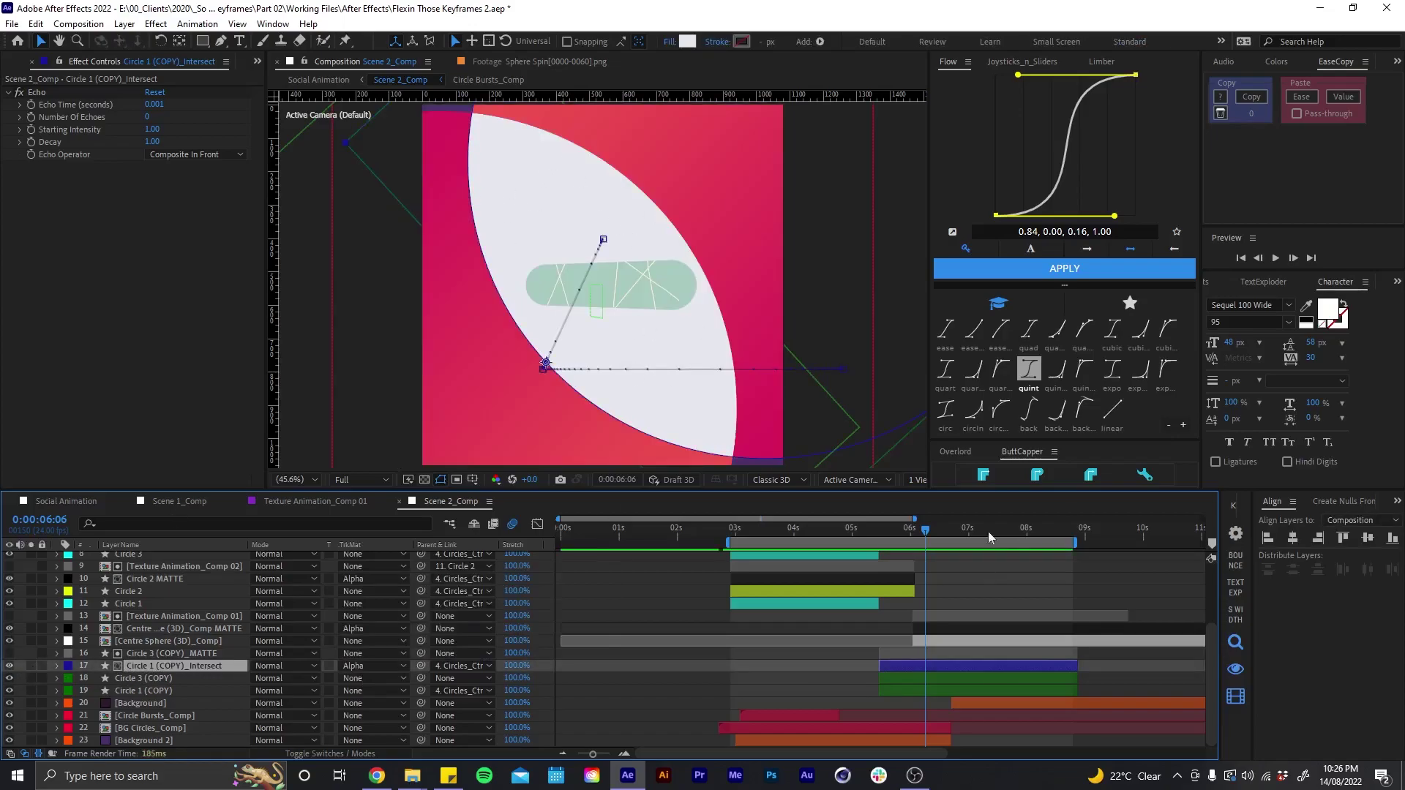
# - Scrub back to watch the circles separate and select the Centre Sphere (3D)_Comp layer
pyautogui.moveTo(934, 528)
pyautogui.mouseDown()
pyautogui.moveTo(902, 528)
pyautogui.moveTo(915, 529)
pyautogui.mouseUp()
pyautogui.scroll(3, 930, 634)
pyautogui.scroll(1, 913, 588)
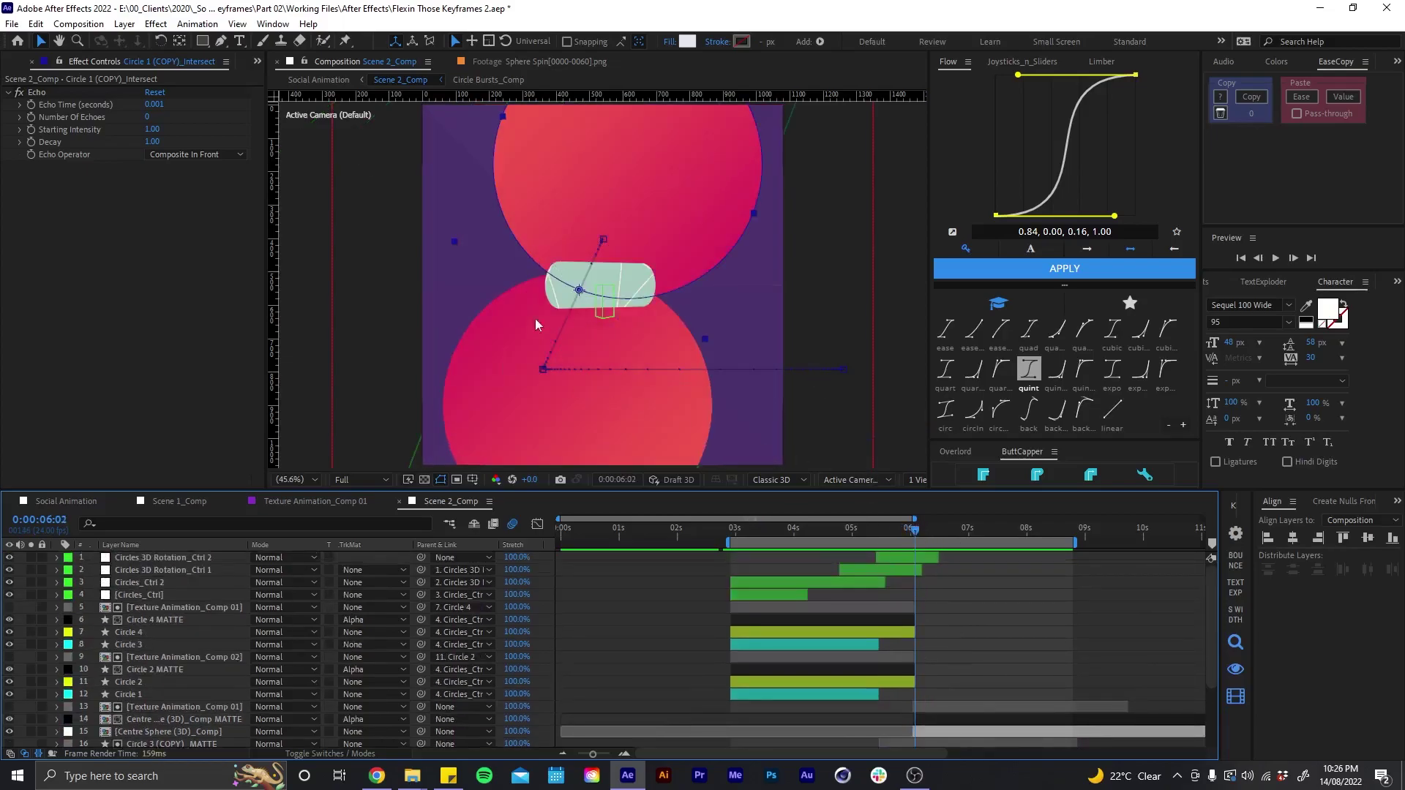
pyautogui.moveTo(914, 521); pyautogui.dragTo(922, 532)
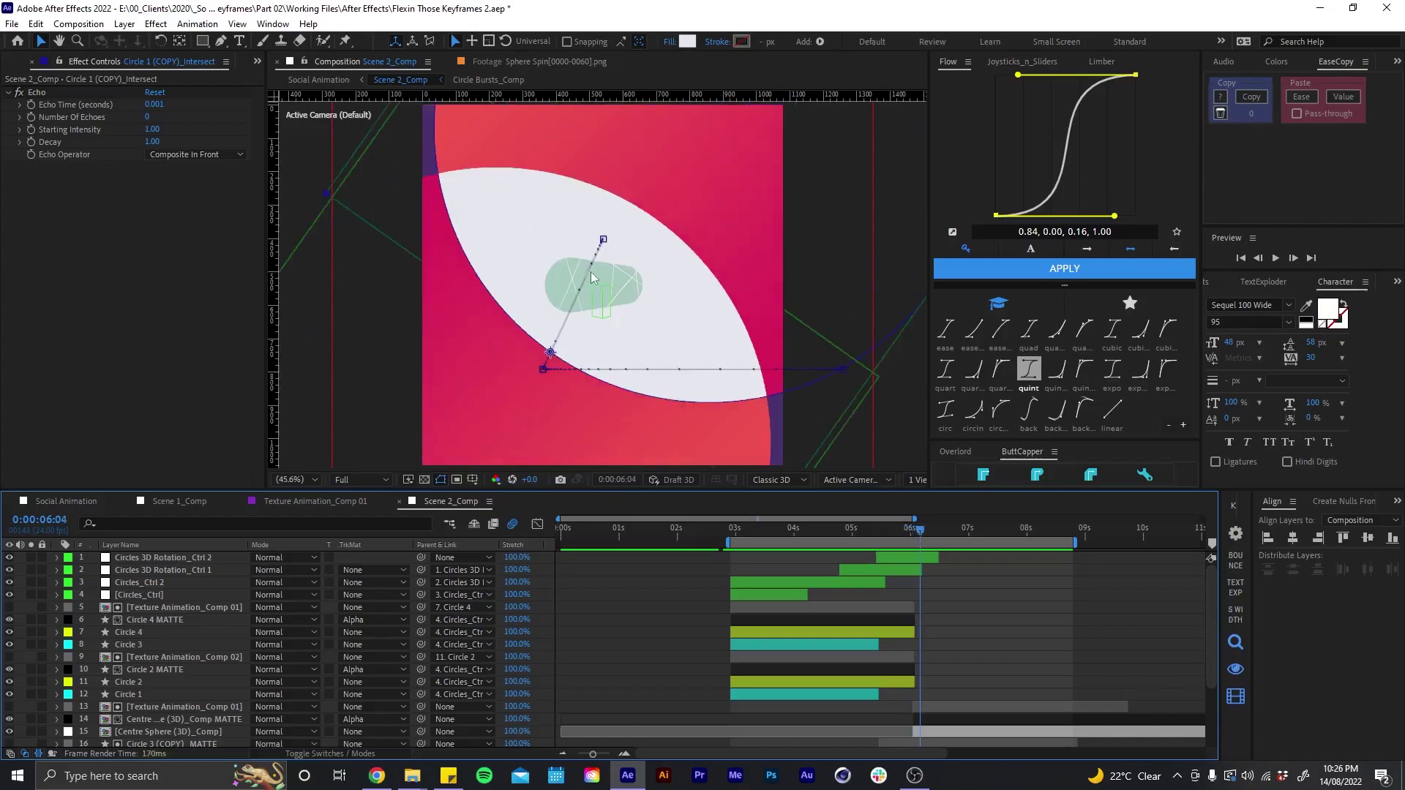
pyautogui.scroll(-3, 937, 698)
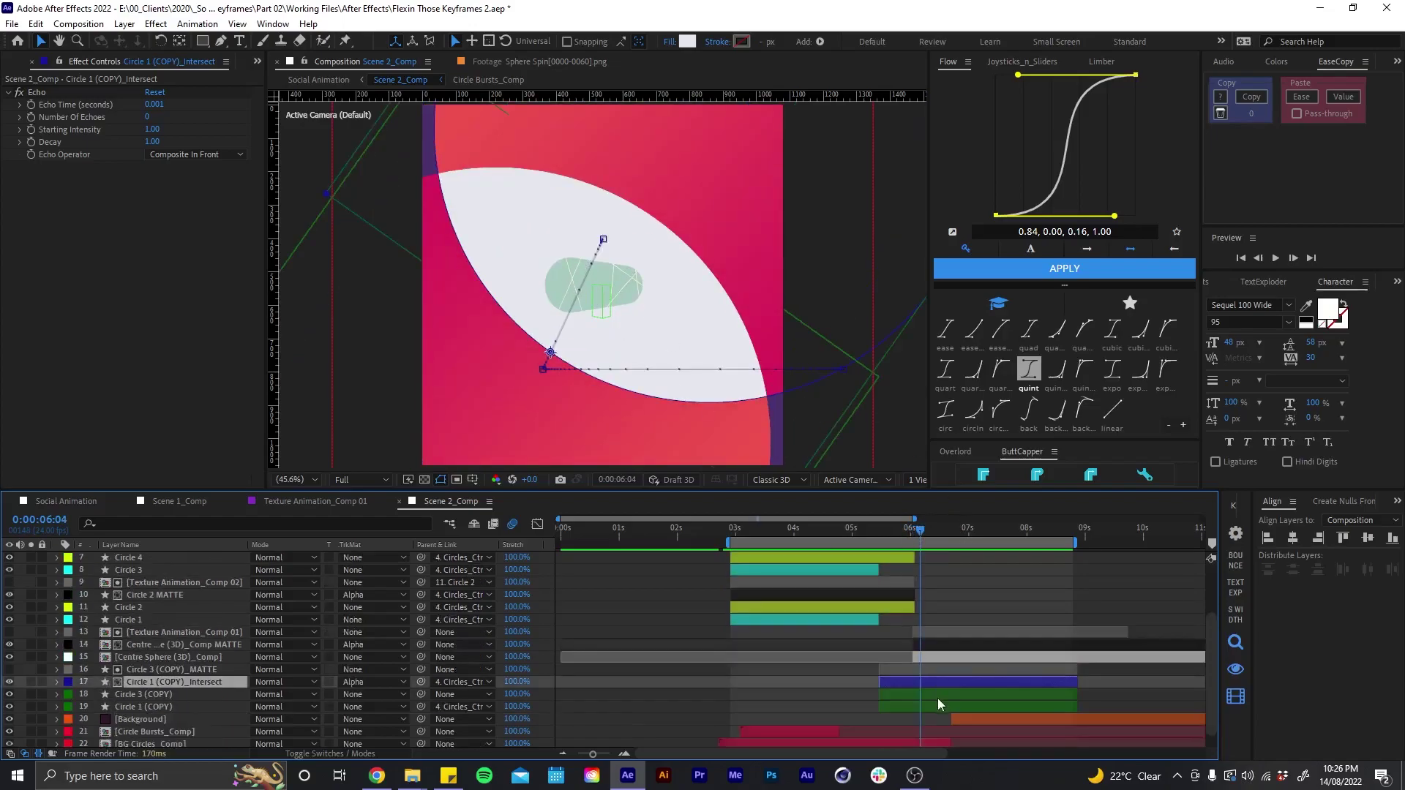
pyautogui.click(920, 655)
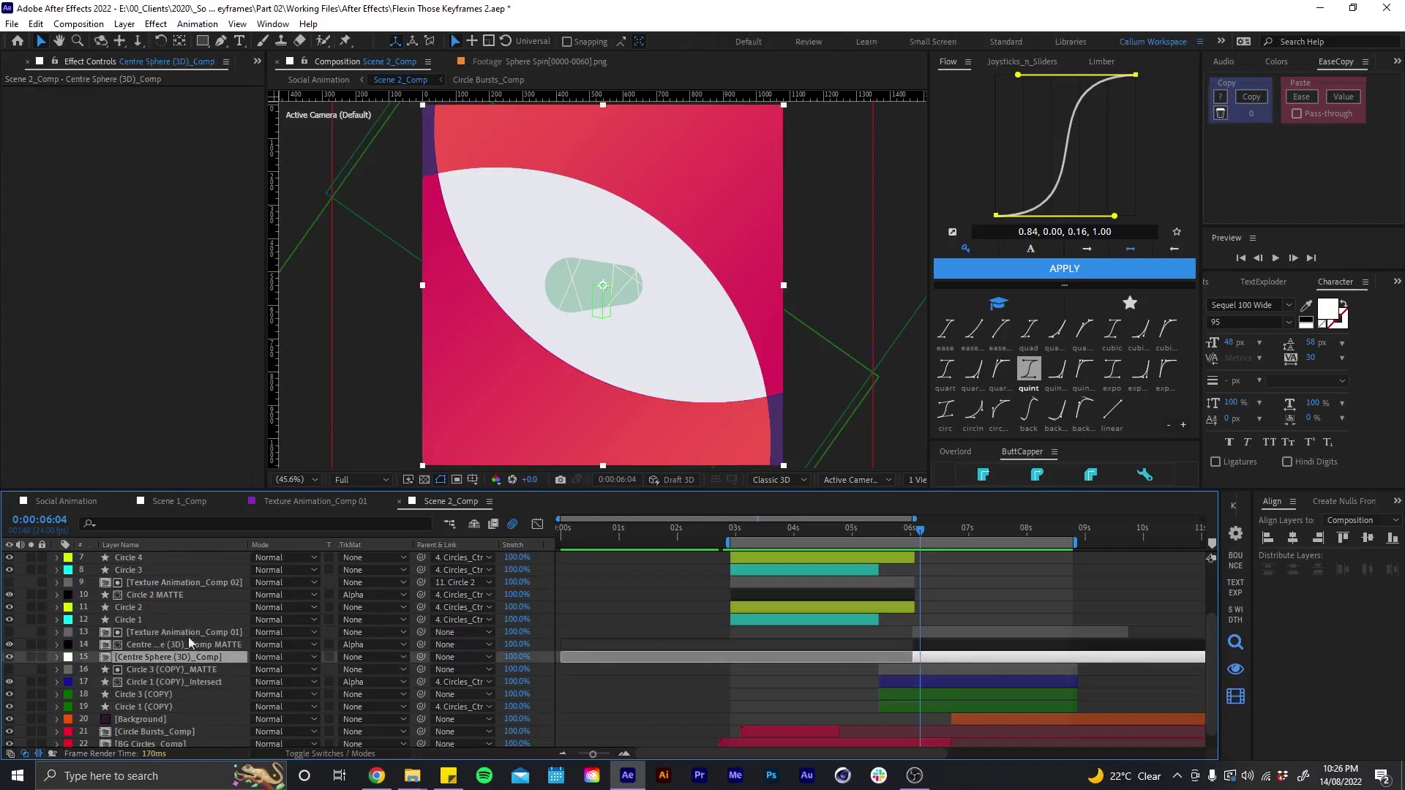
# - Open Centre Sphere (3D)_Comp, scrub the Sphere Spin shrink, and reveal Circle (Animate Off)'s keyframes
pyautogui.doubleClick(173, 658)
pyautogui.click(666, 583)
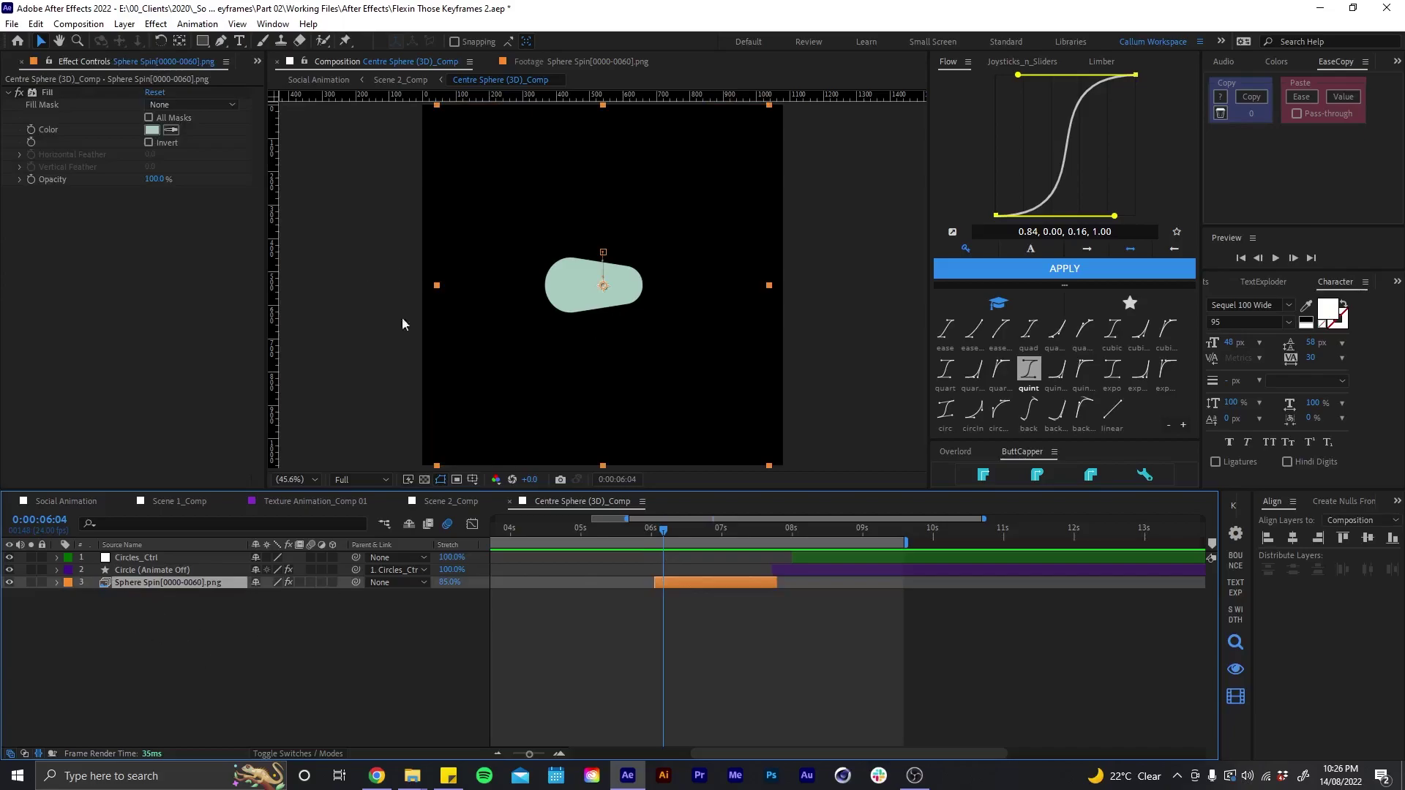
pyautogui.moveTo(636, 528); pyautogui.dragTo(673, 503)
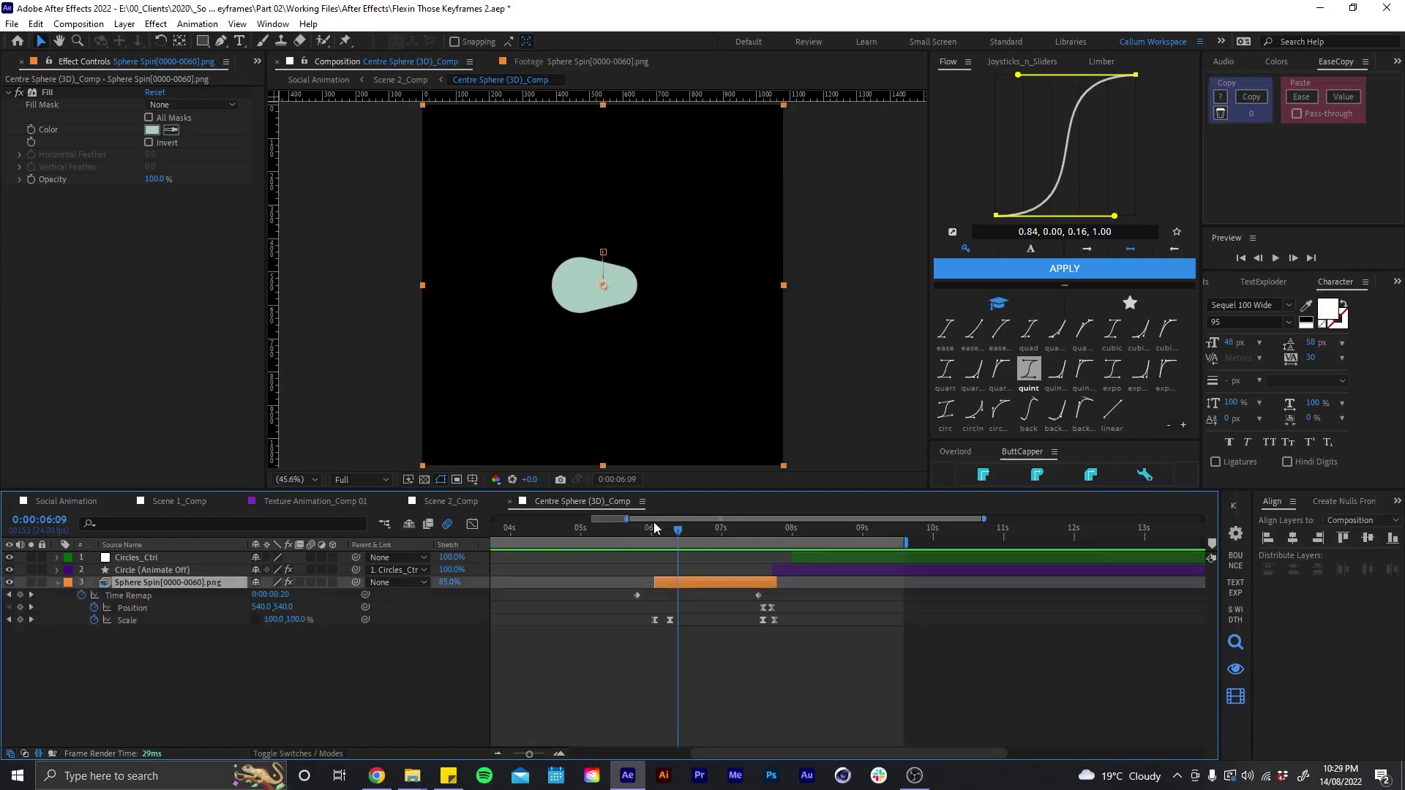
pyautogui.moveTo(655, 527); pyautogui.dragTo(760, 535)
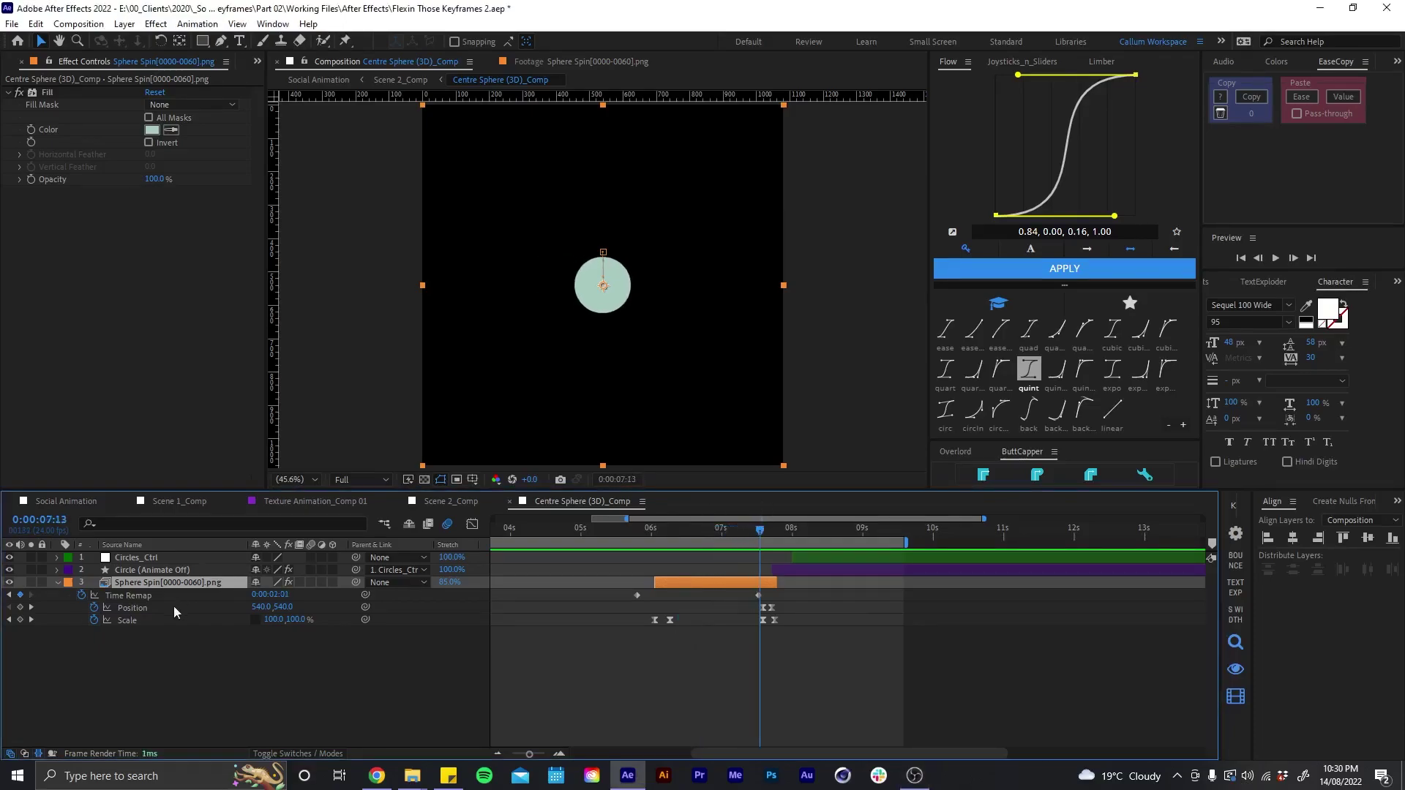
pyautogui.click(731, 648)
pyautogui.moveTo(761, 535); pyautogui.dragTo(774, 503)
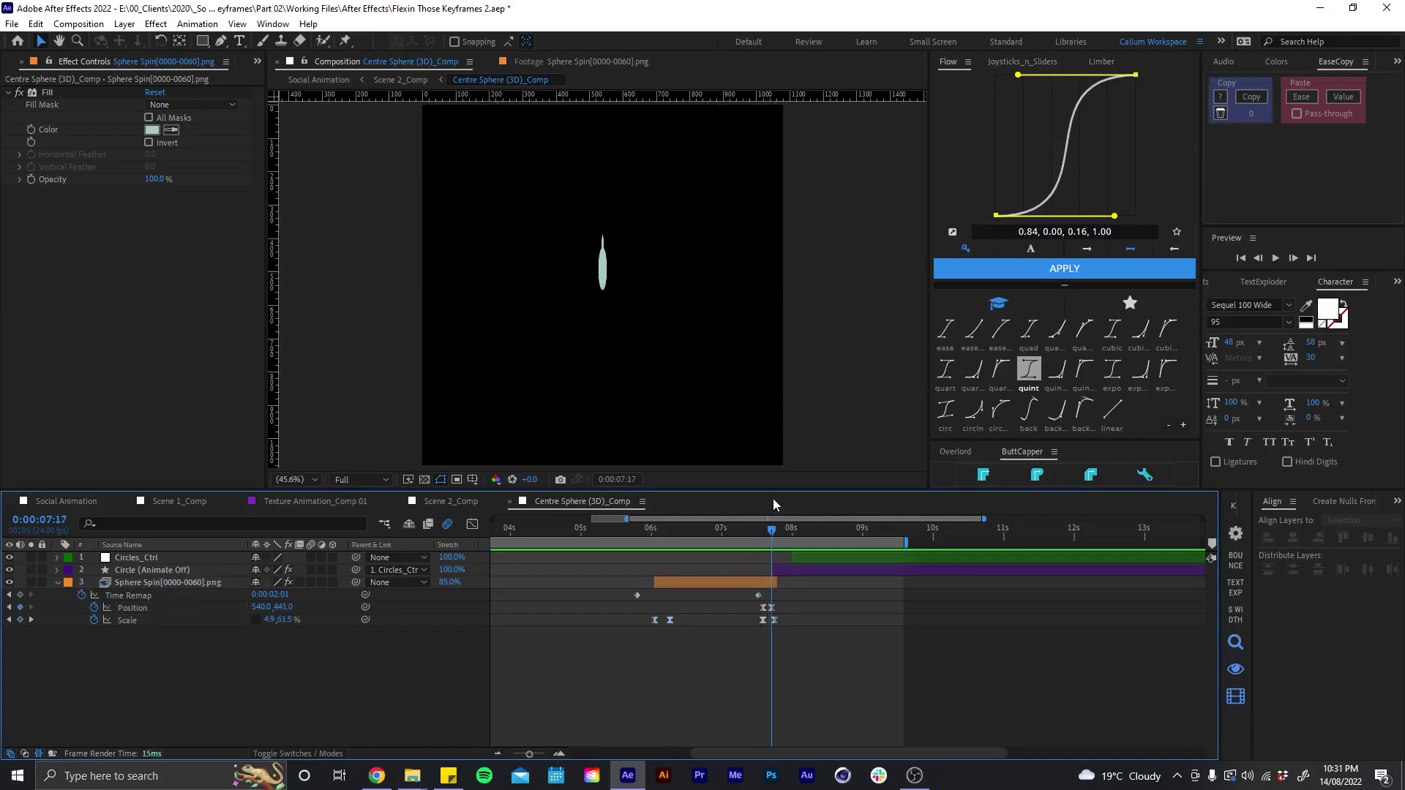
pyautogui.click(758, 584)
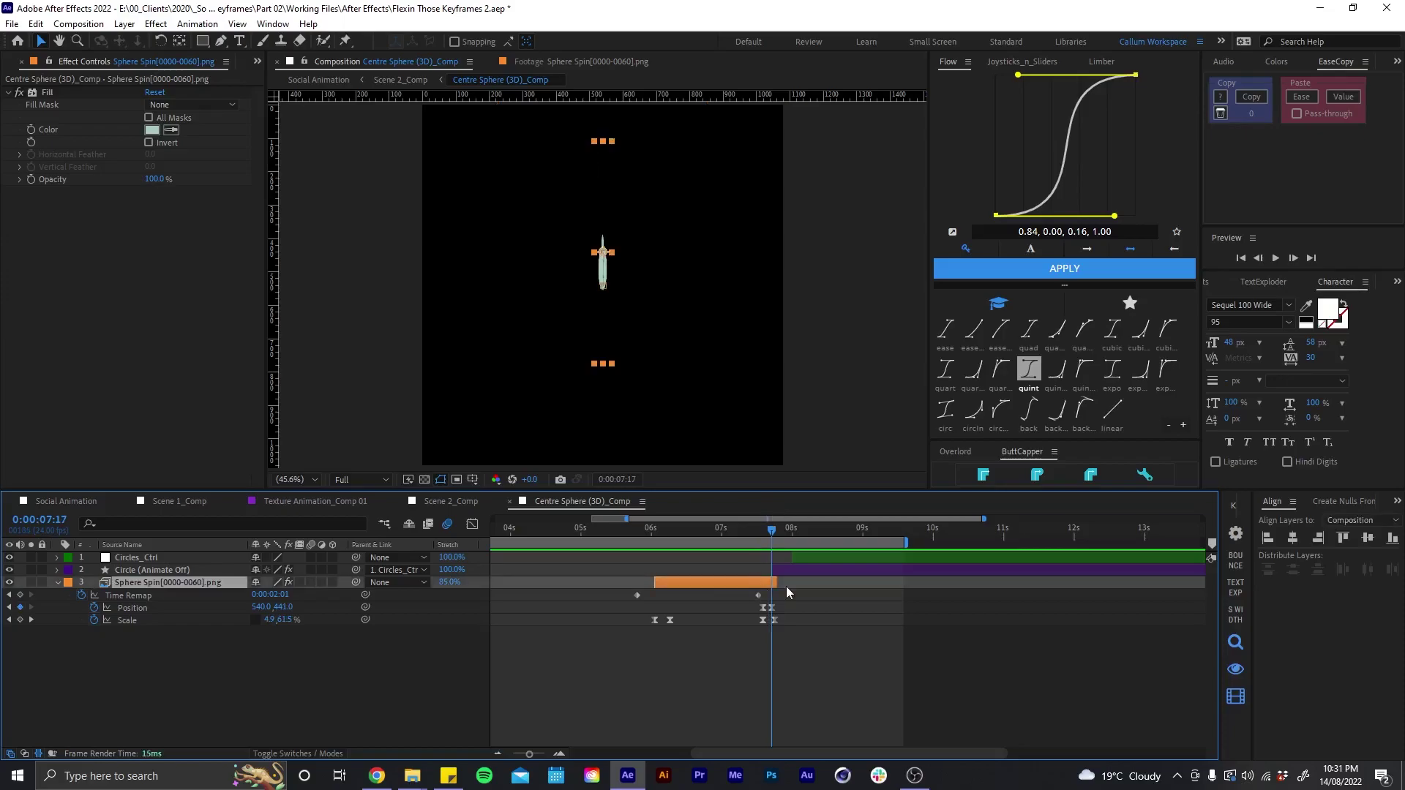
pyautogui.click(153, 570)
pyautogui.press('u')
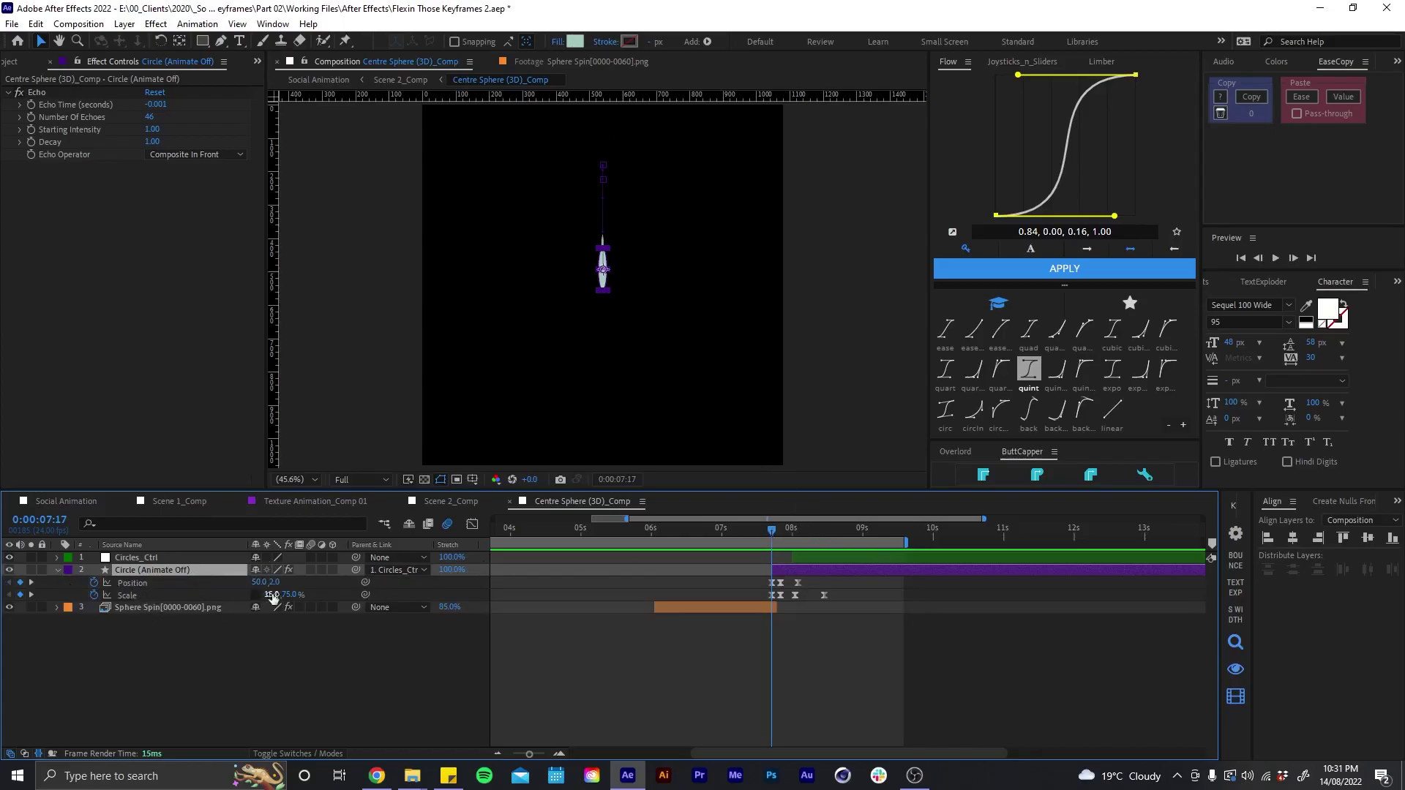
# - Compare the Echo effect off and on, raise Number Of Echoes, and scrub to the capsule shape
pyautogui.moveTo(775, 534); pyautogui.dragTo(813, 516)
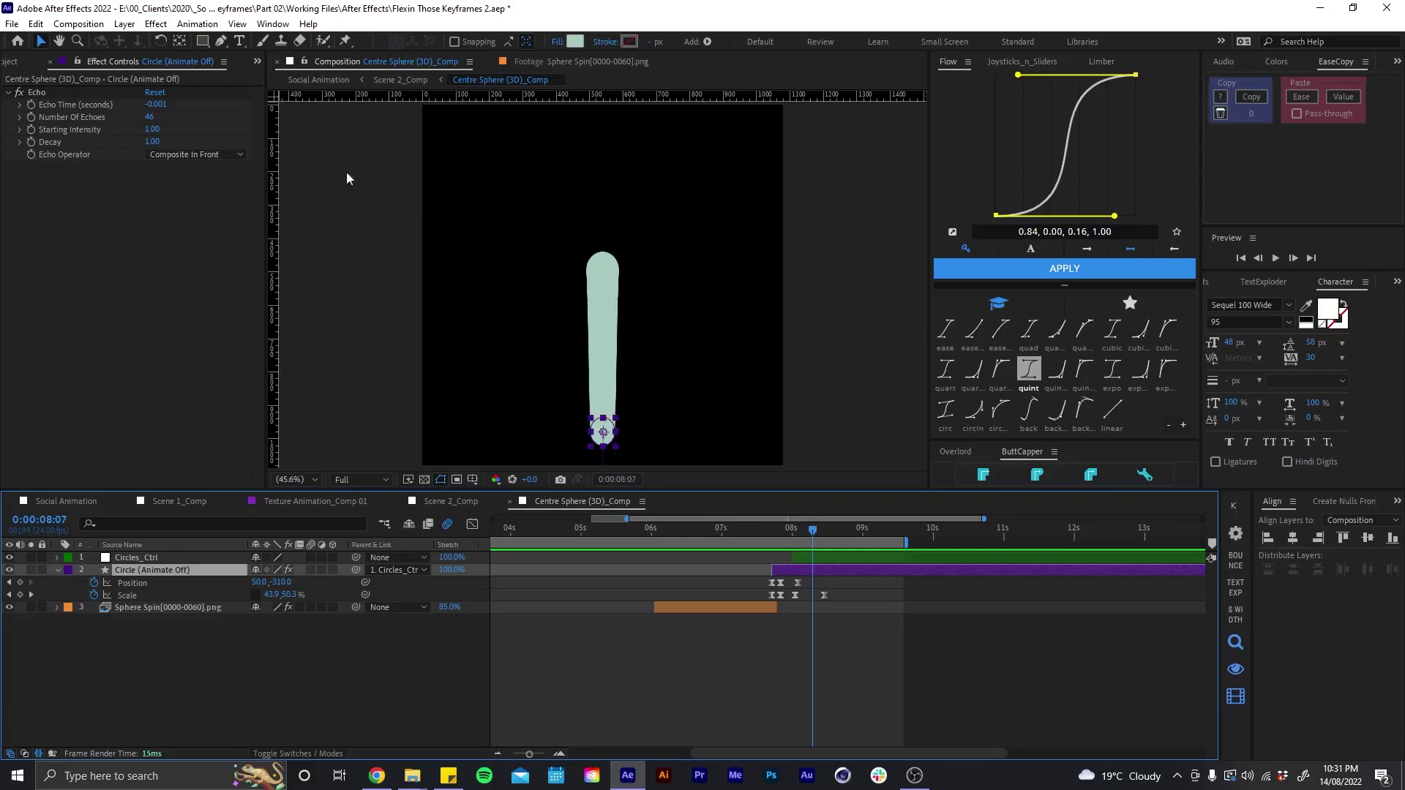
pyautogui.click(19, 96)
pyautogui.click(20, 95)
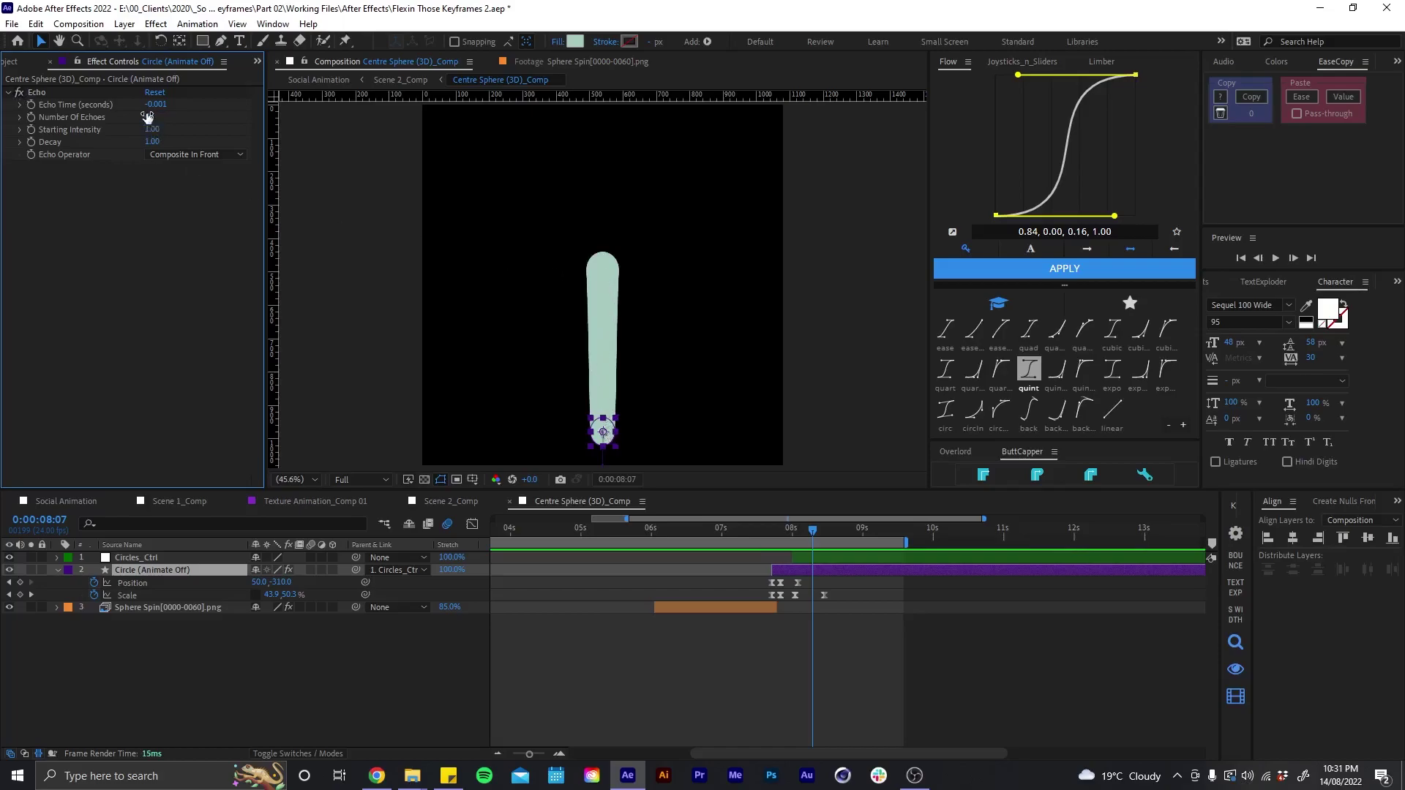
pyautogui.moveTo(150, 117)
pyautogui.mouseDown()
pyautogui.moveTo(202, 115)
pyautogui.moveTo(133, 129)
pyautogui.mouseUp()
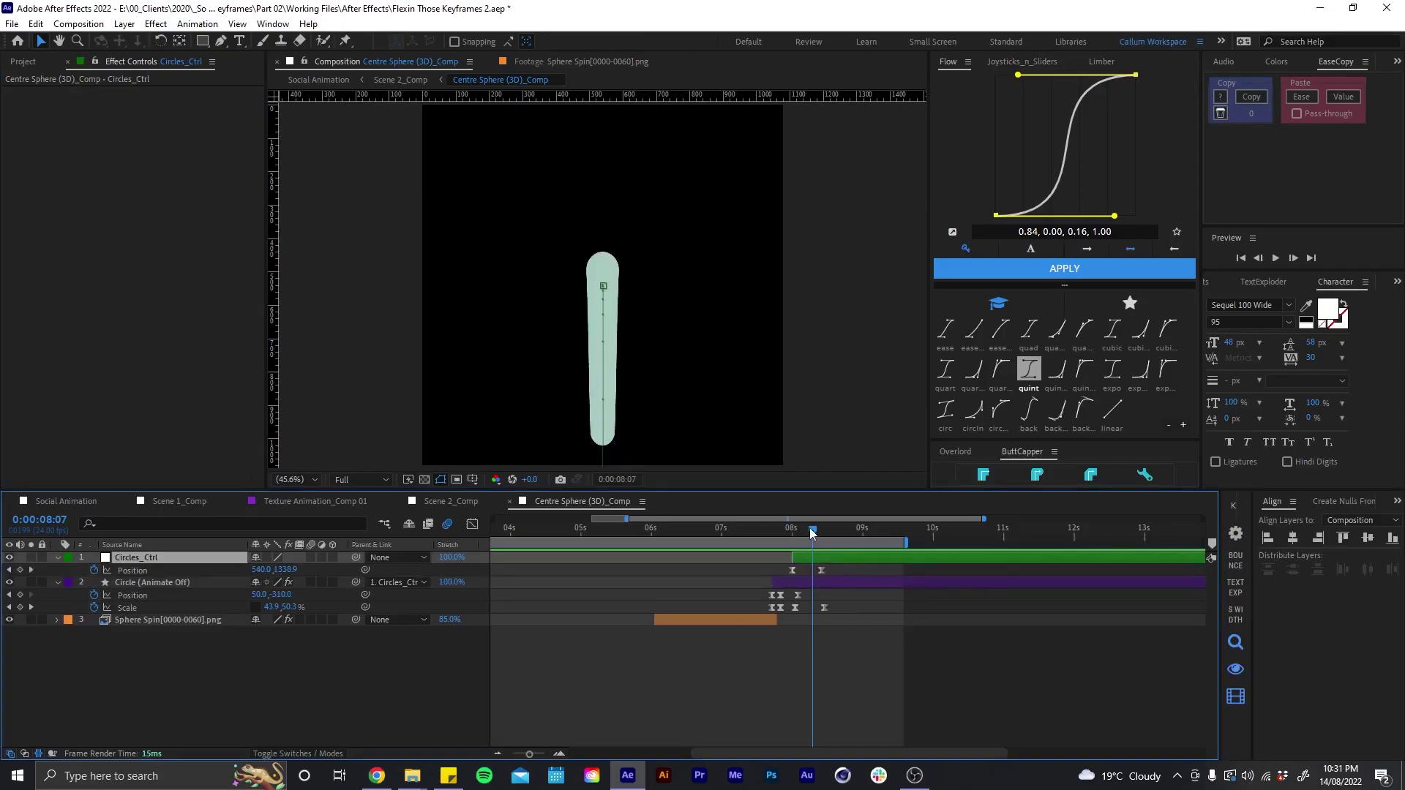
pyautogui.moveTo(810, 534)
pyautogui.mouseDown()
pyautogui.moveTo(764, 539)
pyautogui.moveTo(792, 530)
pyautogui.mouseUp()
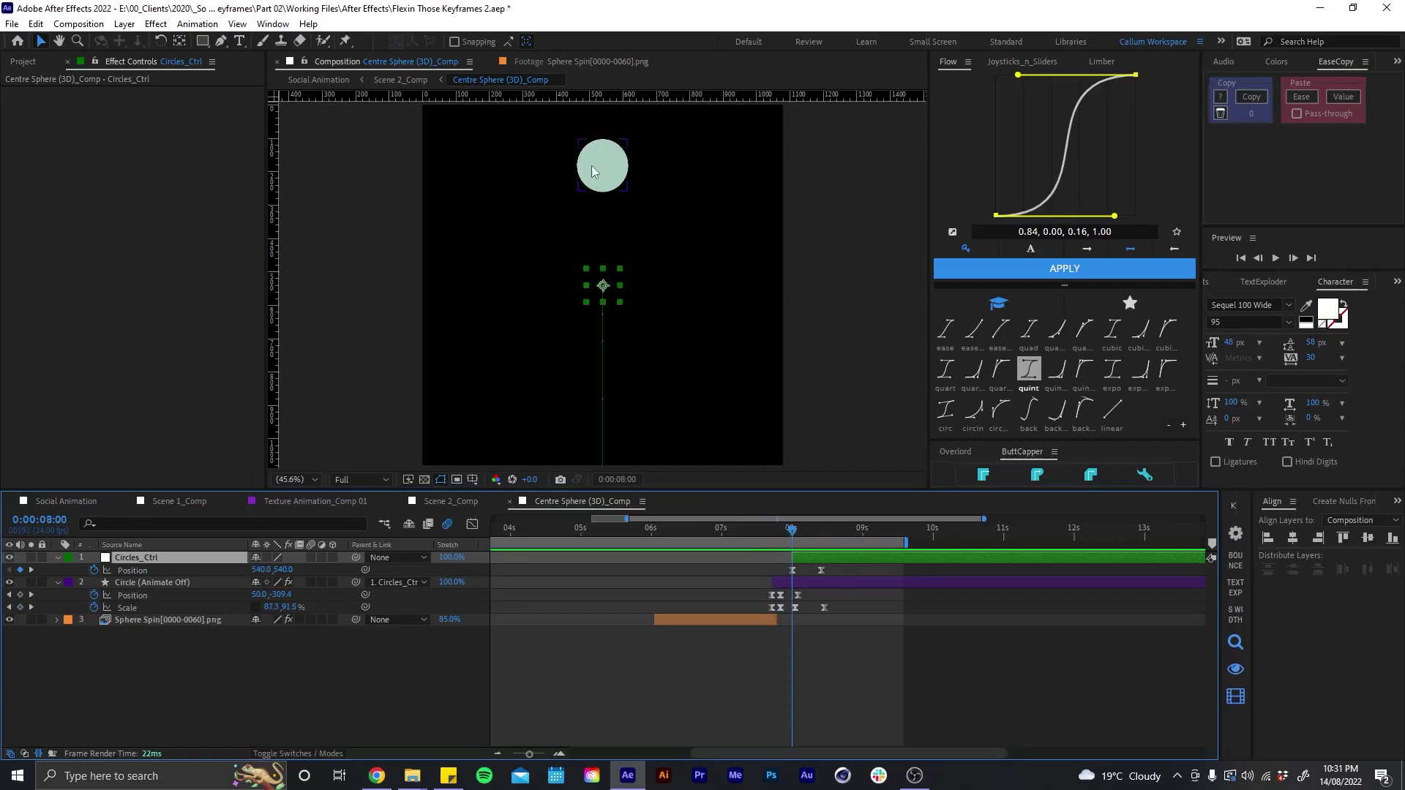
pyautogui.moveTo(796, 535); pyautogui.dragTo(822, 532)
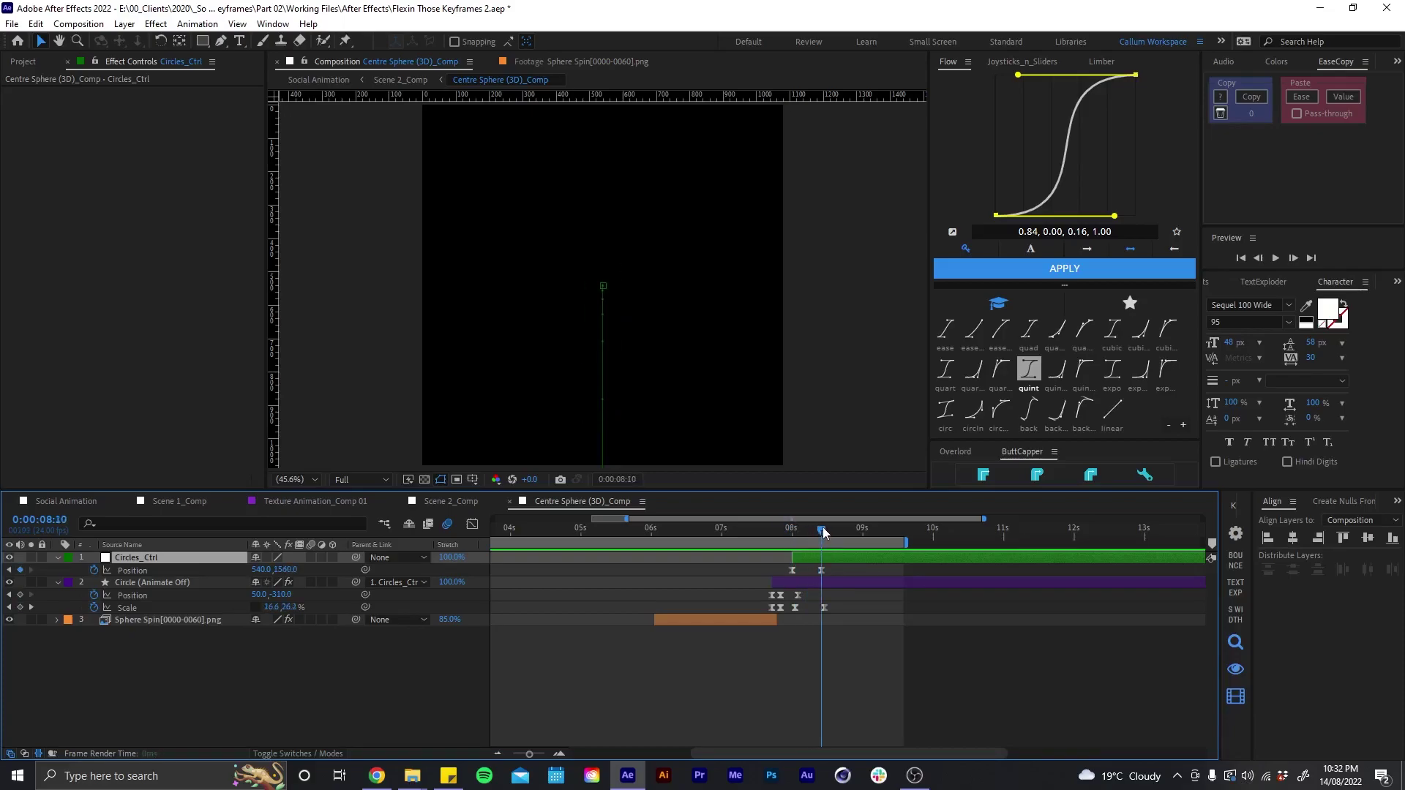
# - Collapse layer properties, close the Centre Sphere precomp and return to 0:00:07:13 in Scene 2_Comp
pyautogui.press('u')
pyautogui.click(510, 502)
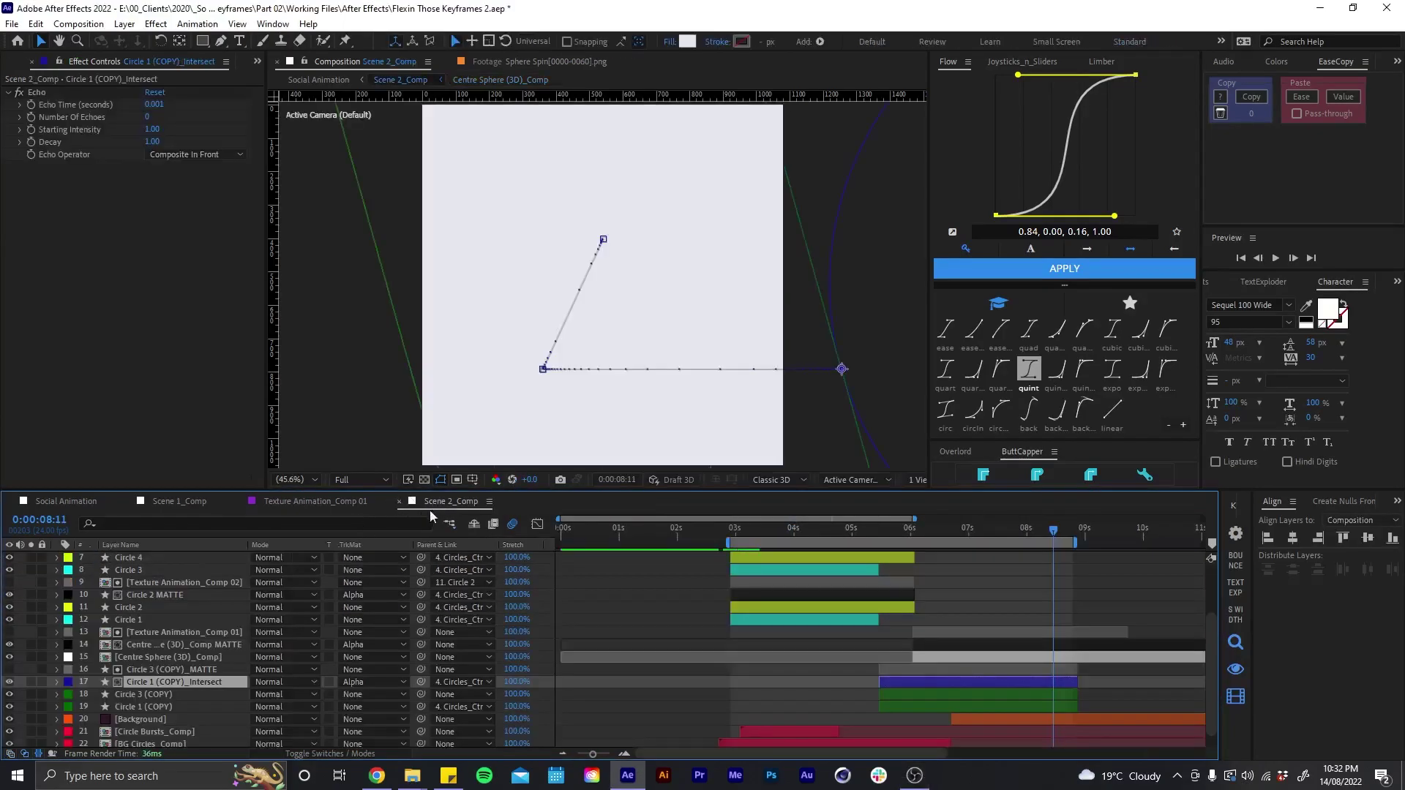
pyautogui.click(982, 578)
pyautogui.click(1000, 528)
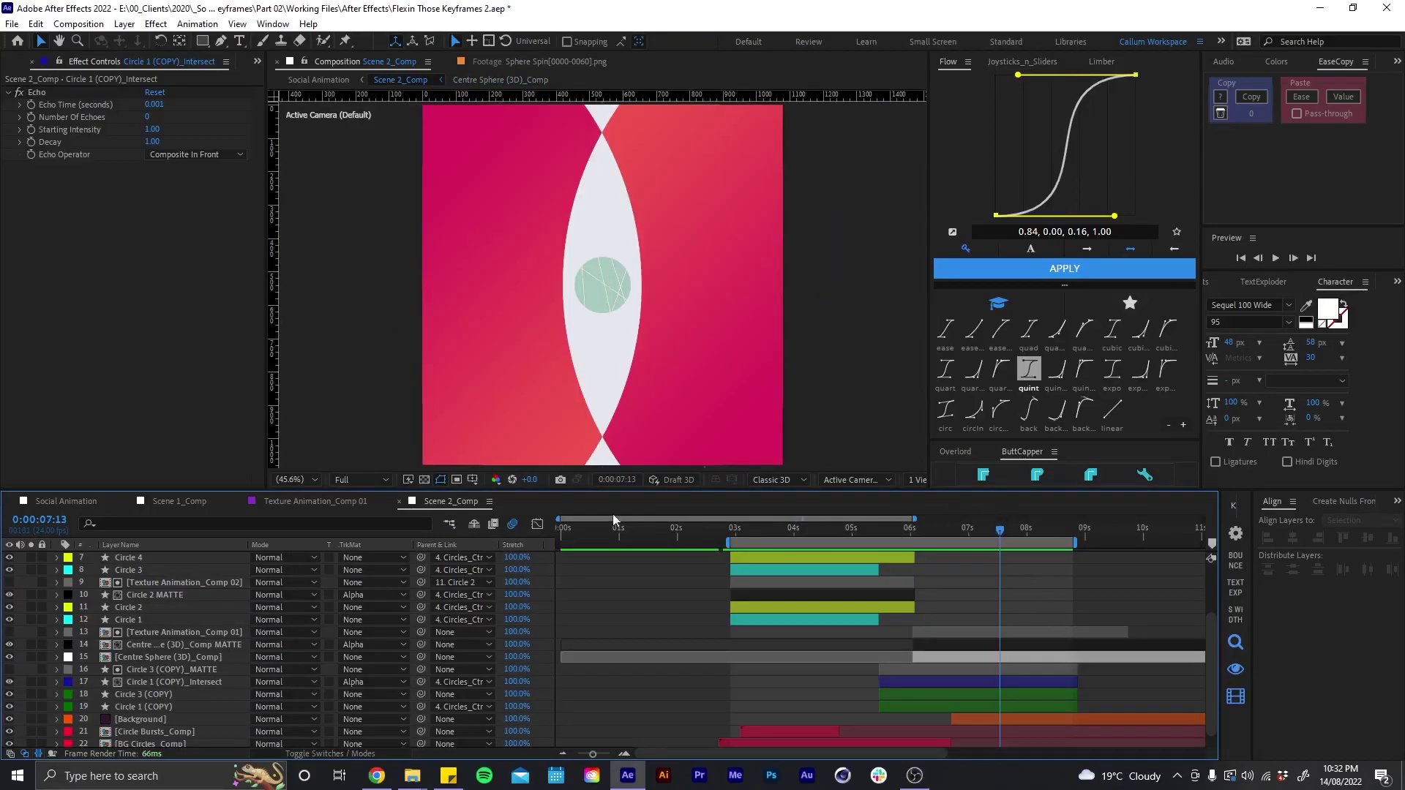
# - Reveal the keyframed properties of both Circle 3 (COPY) and Circle 1 (COPY)
pyautogui.click(964, 686)
pyautogui.click(956, 696)
pyautogui.keyDown('shift'); pyautogui.click(955, 705); pyautogui.keyUp('shift')
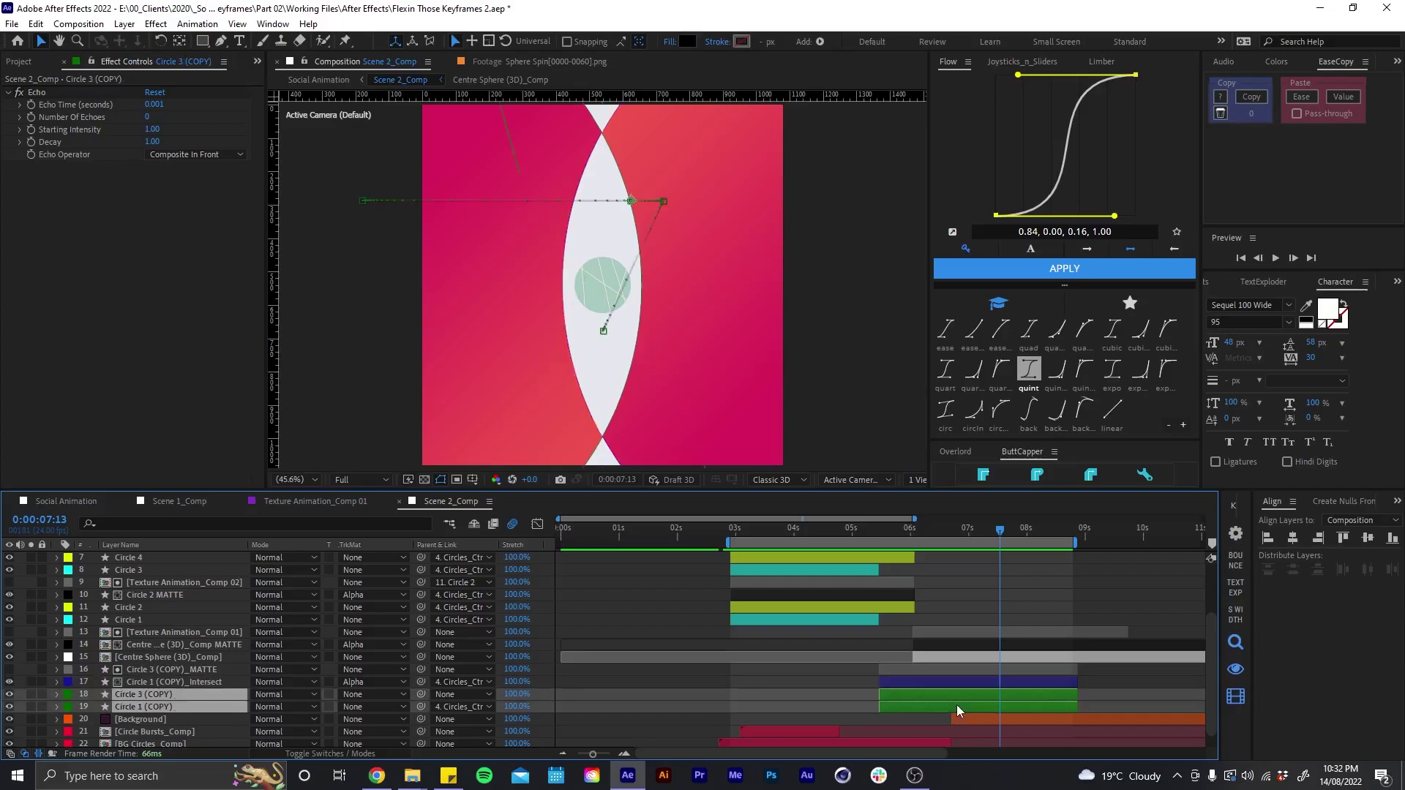
pyautogui.press('u')
pyautogui.scroll(-1, 955, 652)
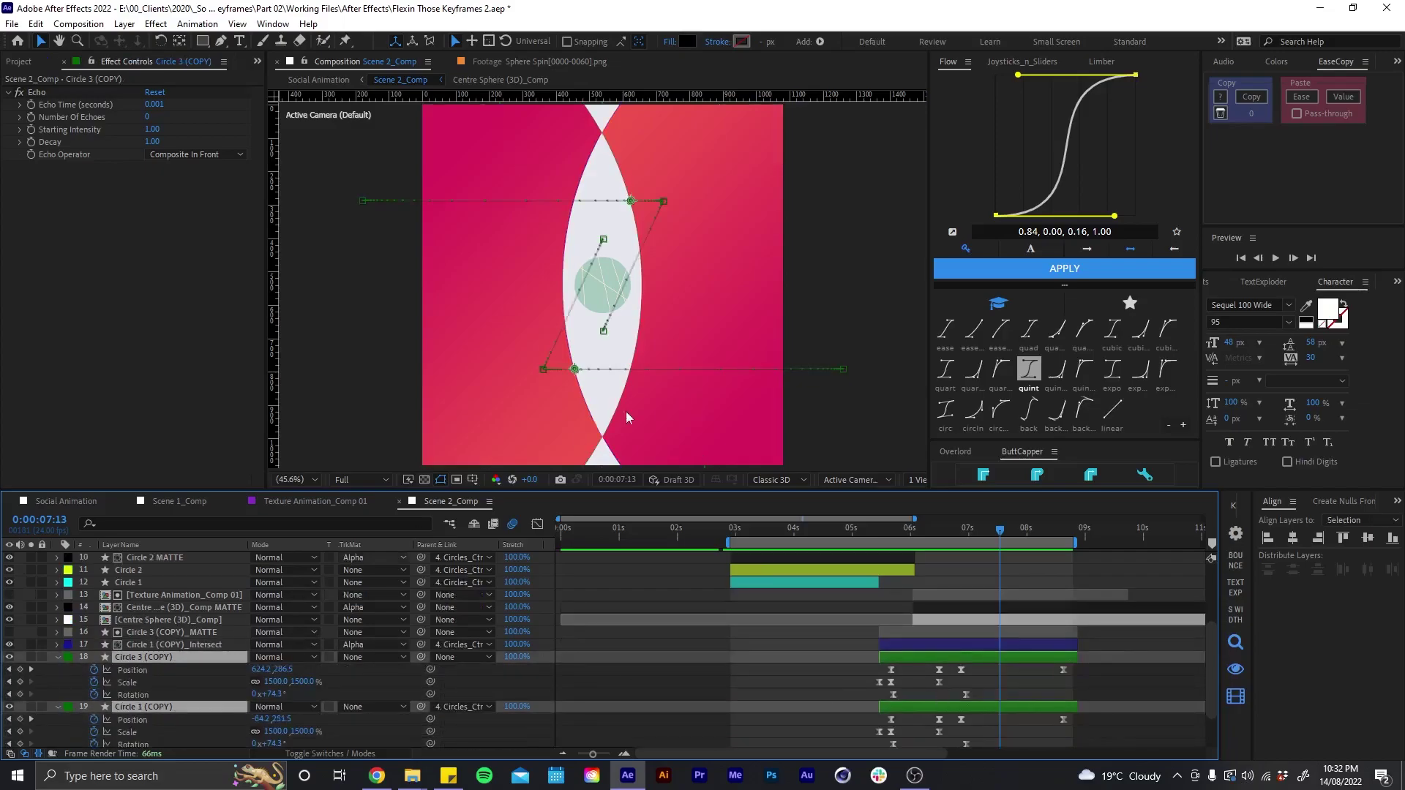
# - Select a Circle 3 (COPY) Position keyframe and scrub around 0:00:07:13 to compare the lens
pyautogui.click(960, 670)
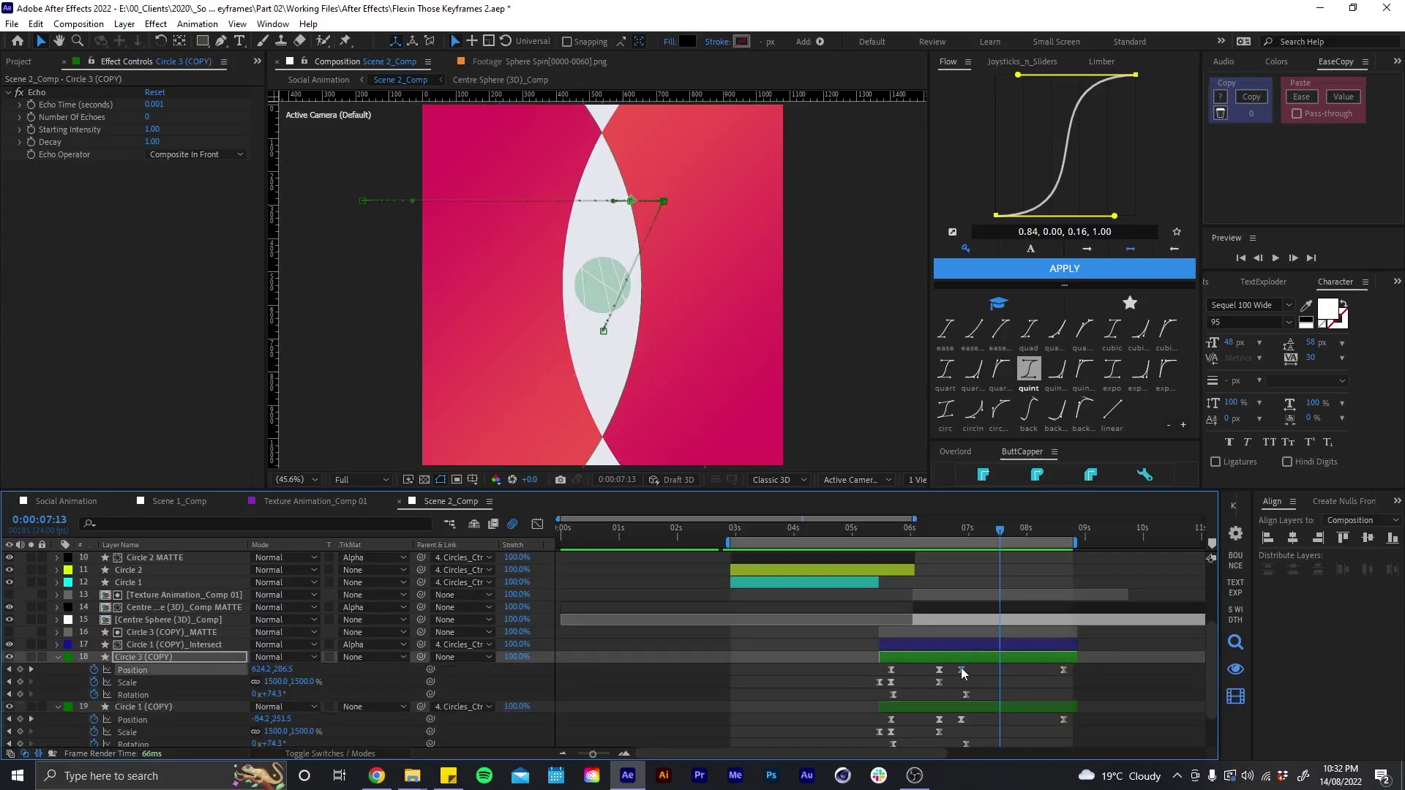
pyautogui.moveTo(1000, 533); pyautogui.dragTo(1011, 520)
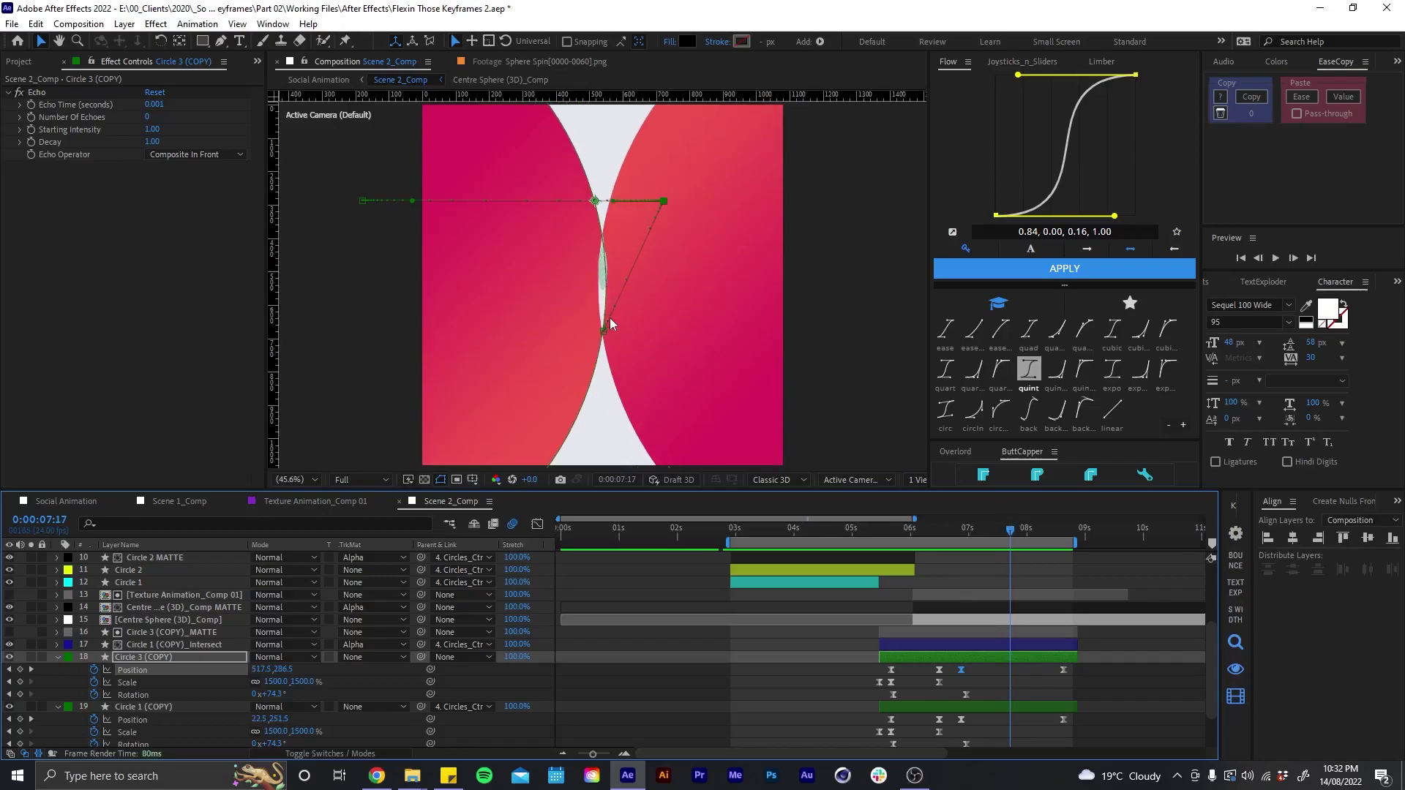
pyautogui.moveTo(1010, 529); pyautogui.dragTo(1061, 597)
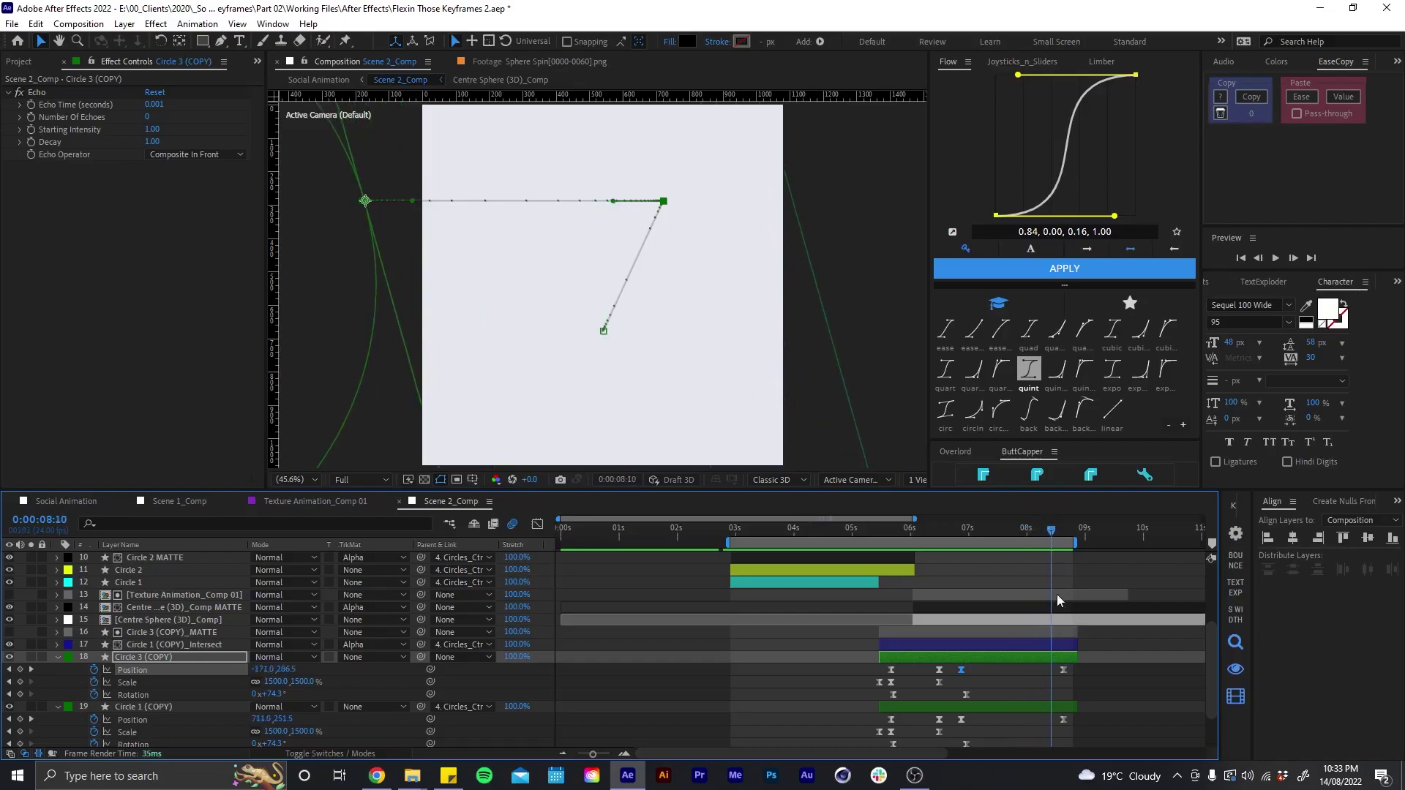
pyautogui.click(1027, 565)
pyautogui.scroll(5, 1025, 564)
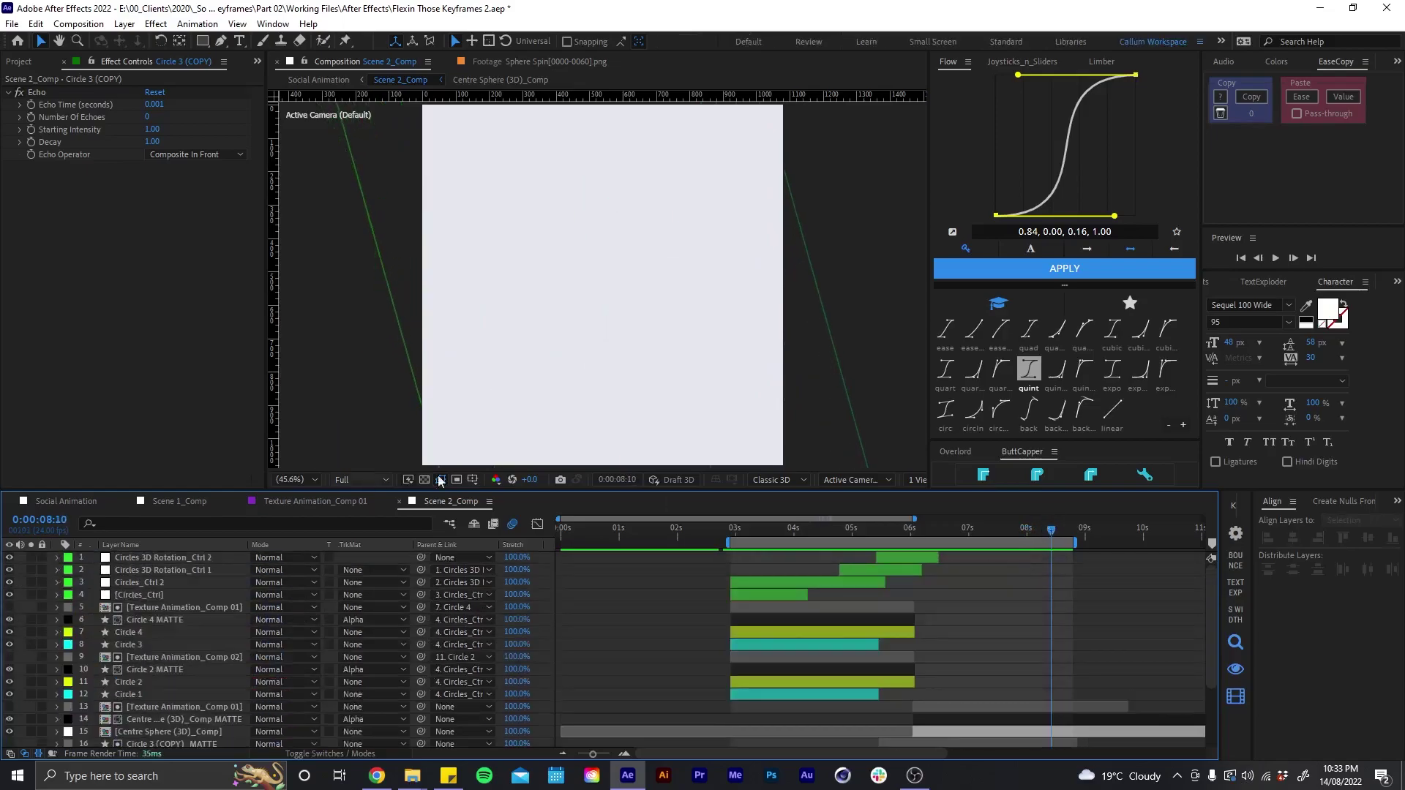
# - Switch to the Social Animation composition and advance the playhead to the circles scene
pyautogui.hotkey('shift', 'Escape')
pyautogui.click(452, 539)
pyautogui.moveTo(451, 540); pyautogui.dragTo(528, 540)
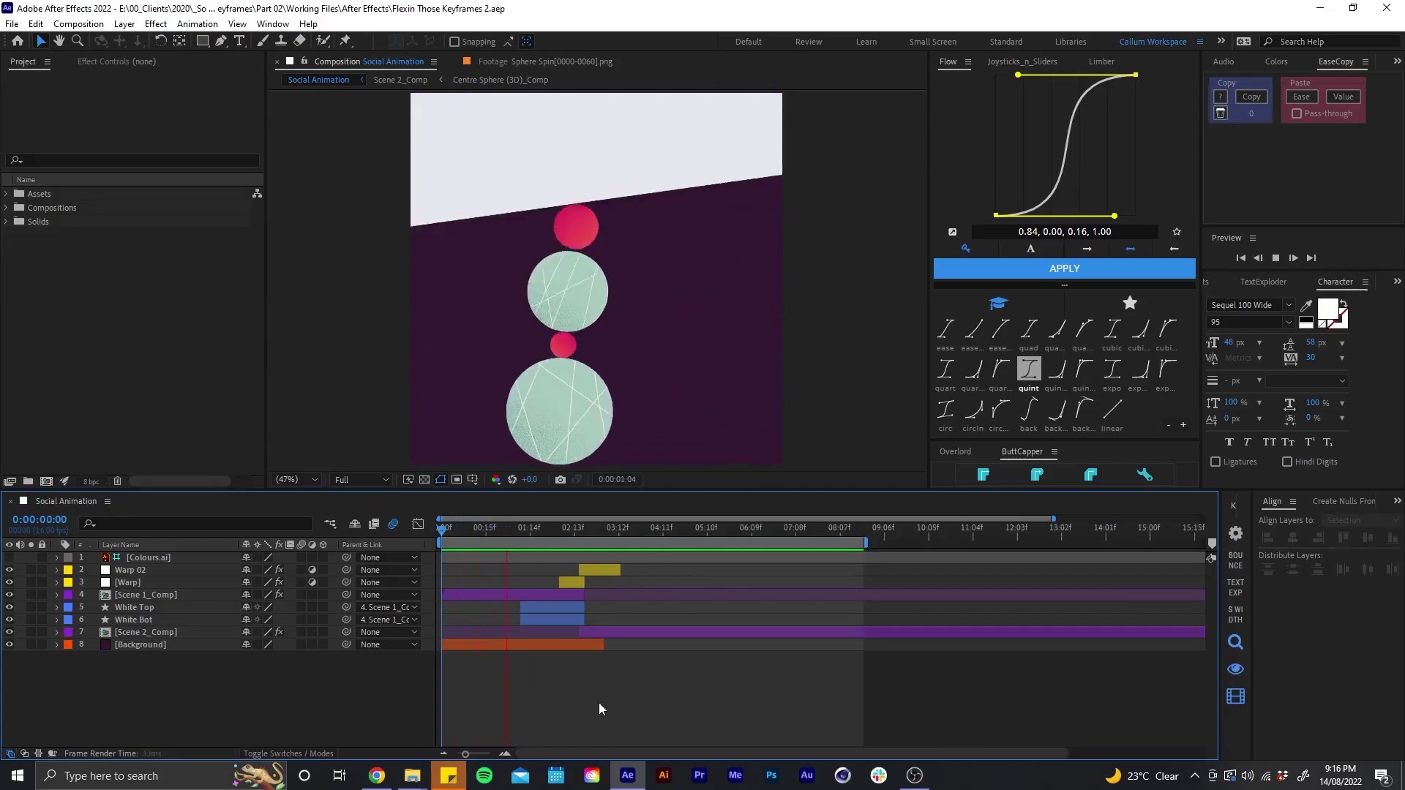